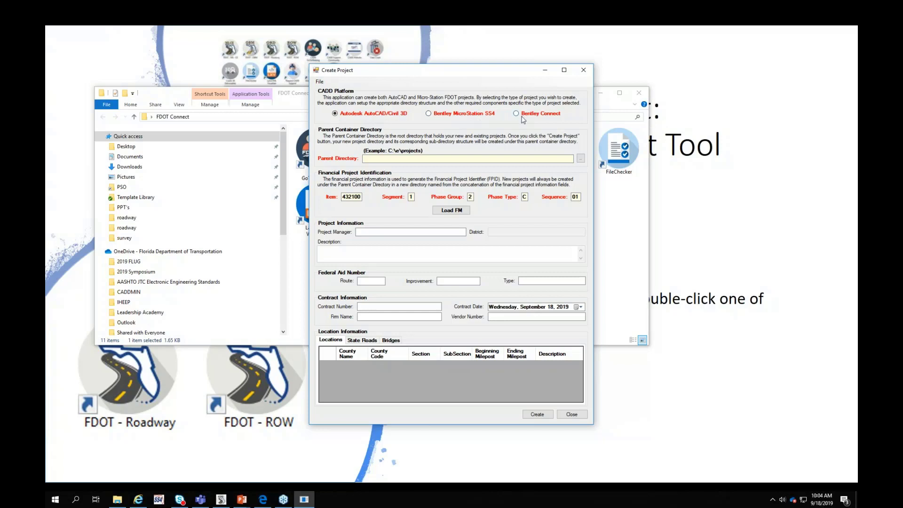
# Choose Bentley Connect as the CADD platform for the new project
pyautogui.click(516, 114)
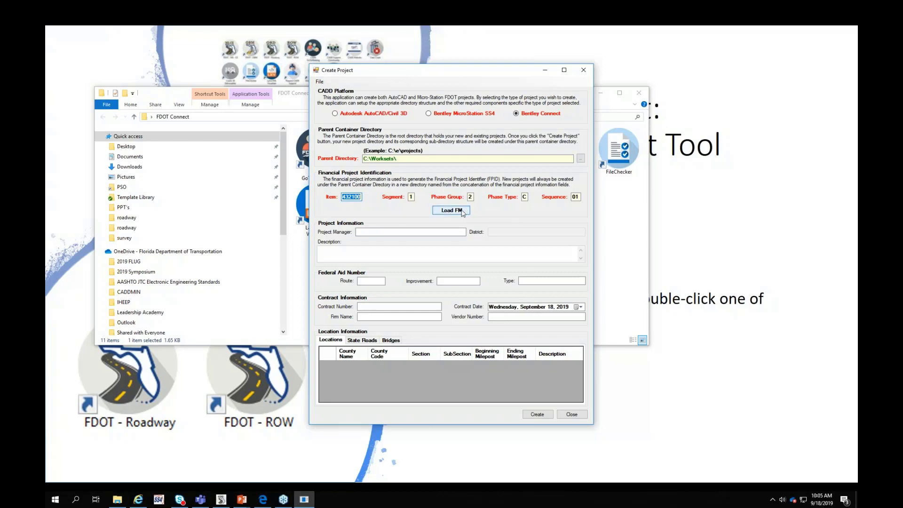
pyautogui.click(318, 83)
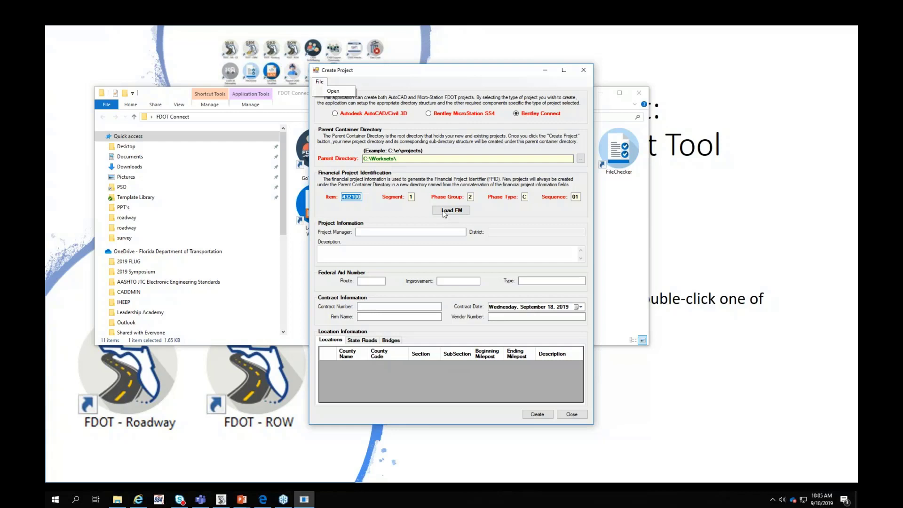
pyautogui.click(409, 214)
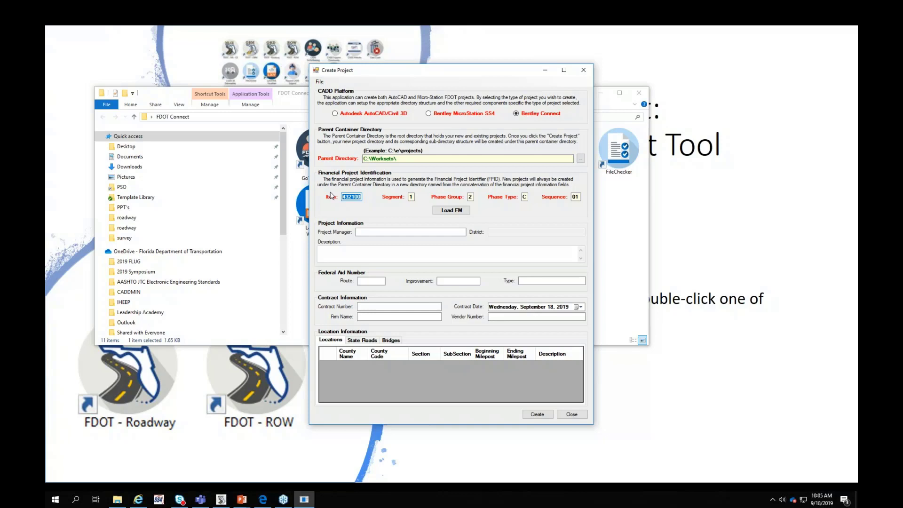
# Enter financial project item 220495, segment 5, phase group 5 and phase type 2, and load its FM data
pyautogui.write('2204')
pyautogui.write('95')
pyautogui.write('55')
pyautogui.write('2')
pyautogui.click(449, 211)
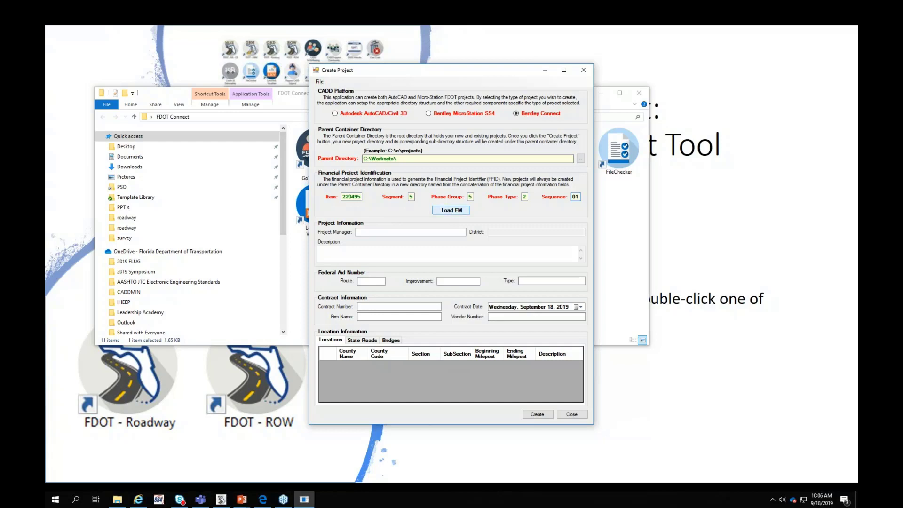
pyautogui.click(508, 280)
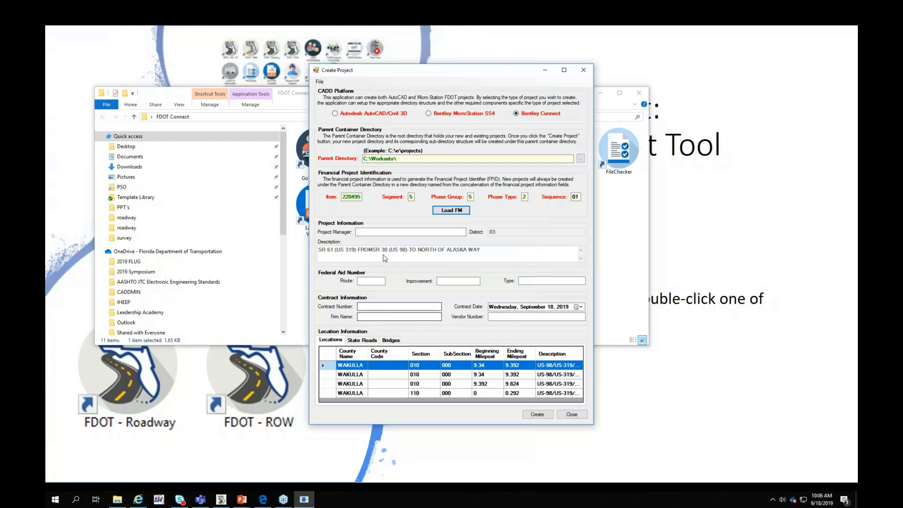
# Review the project manager, federal aid and contract fields, plus the project's locations, state roads and bridges lists
pyautogui.click(380, 232)
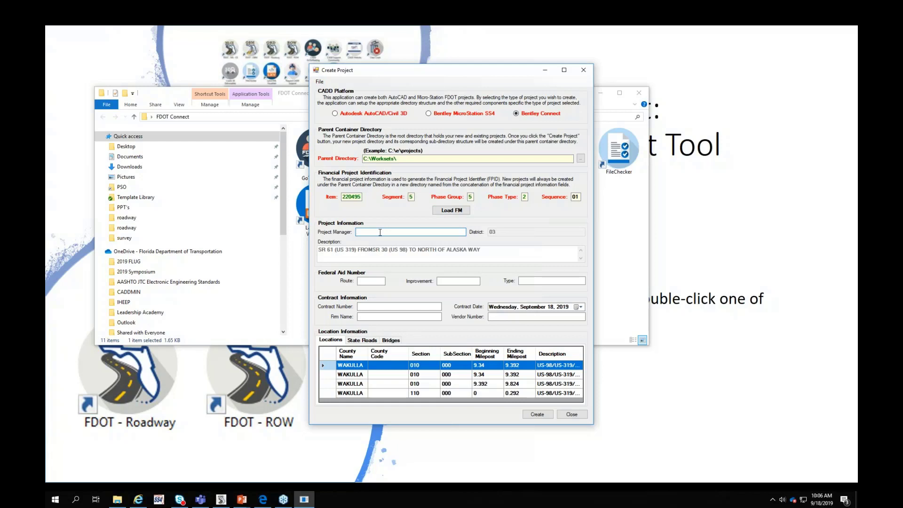
pyautogui.click(369, 280)
pyautogui.click(382, 307)
pyautogui.click(362, 342)
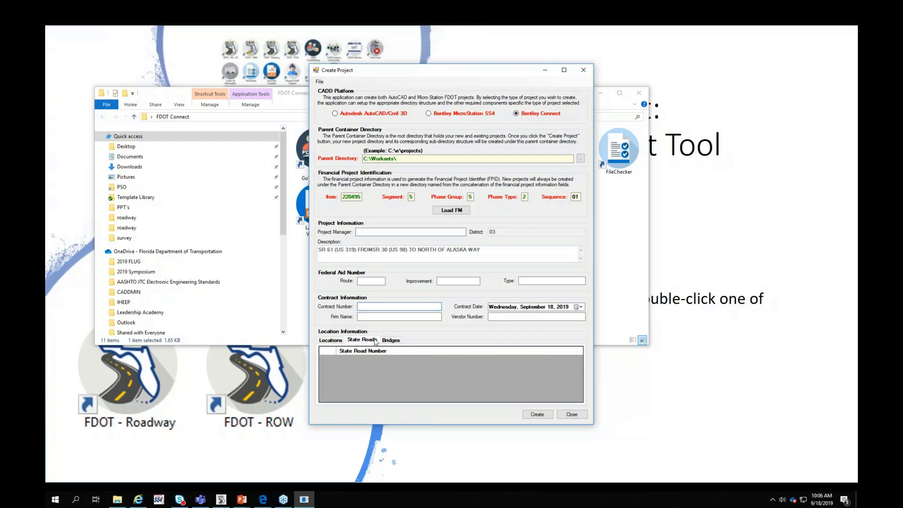
pyautogui.click(394, 341)
pyautogui.click(331, 341)
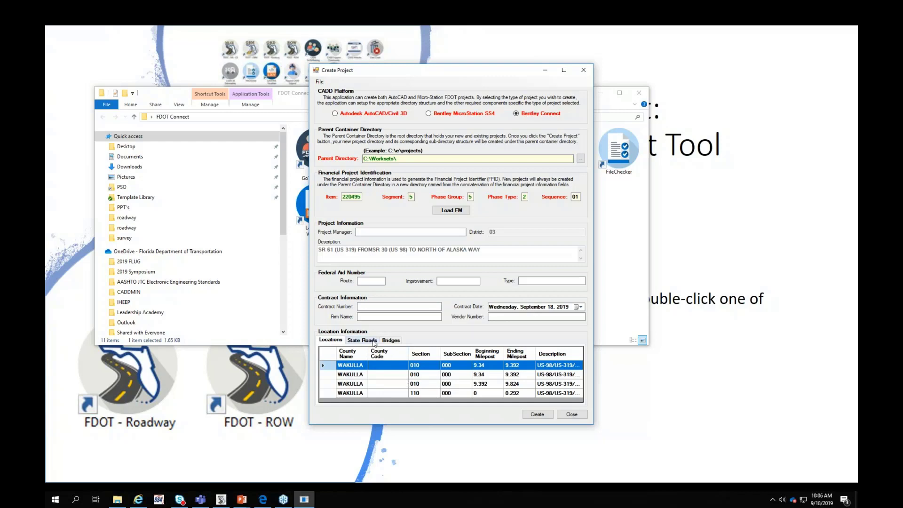
pyautogui.click(363, 340)
pyautogui.click(392, 341)
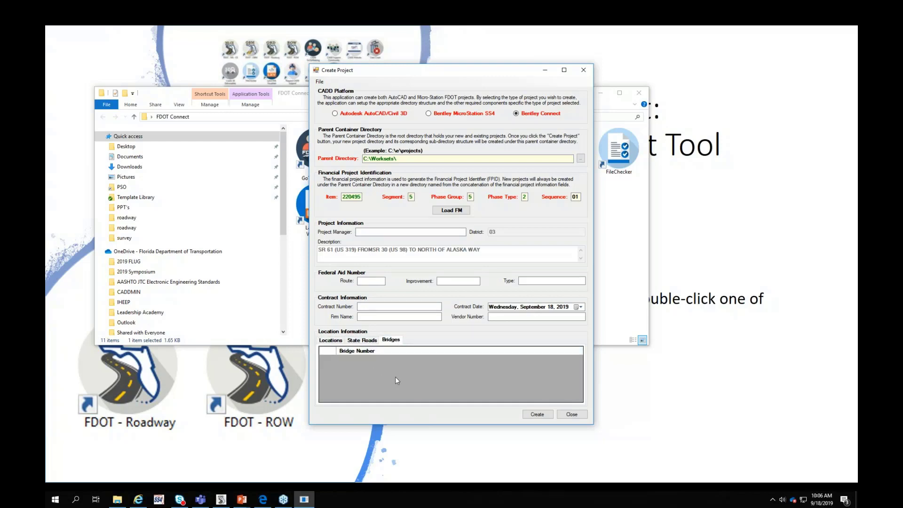
# Close the Create Project dialog and return to the FDOT Connect folder window
pyautogui.click(538, 414)
pyautogui.click(162, 96)
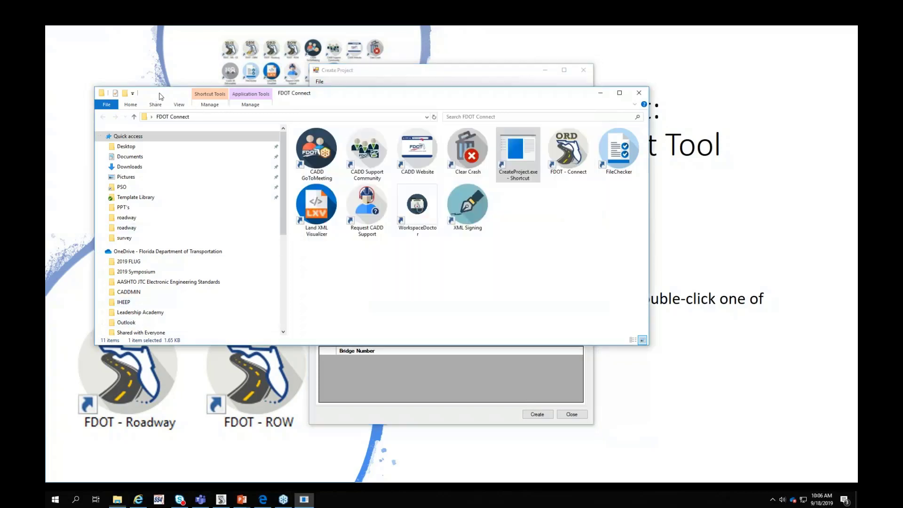
pyautogui.click(410, 76)
pyautogui.click(583, 71)
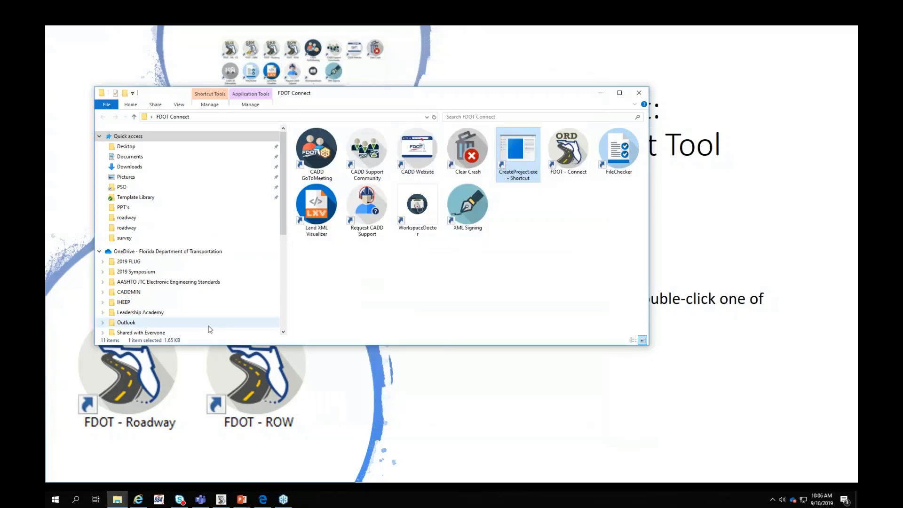
# Browse to the C:\Worksets\FDOT folder
pyautogui.scroll(-3, 198, 328)
pyautogui.scroll(-2, 195, 329)
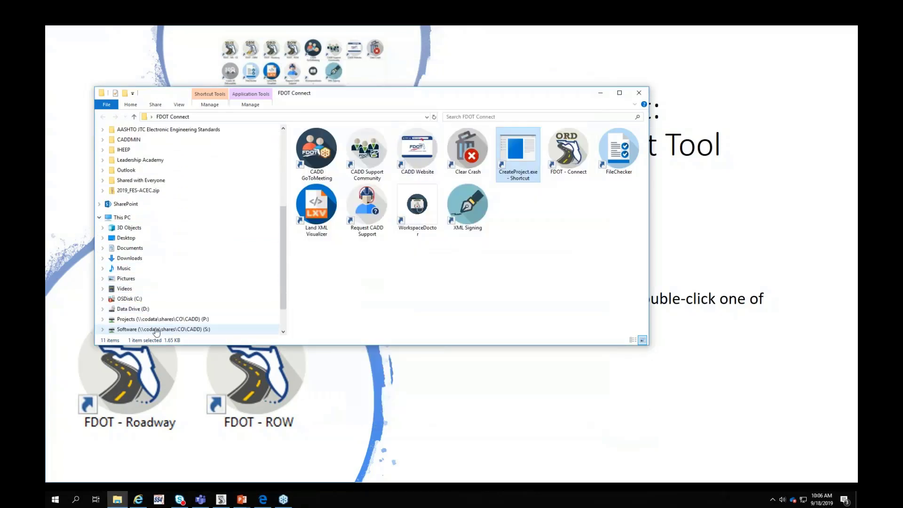
pyautogui.click(129, 299)
pyautogui.scroll(-2, 308, 305)
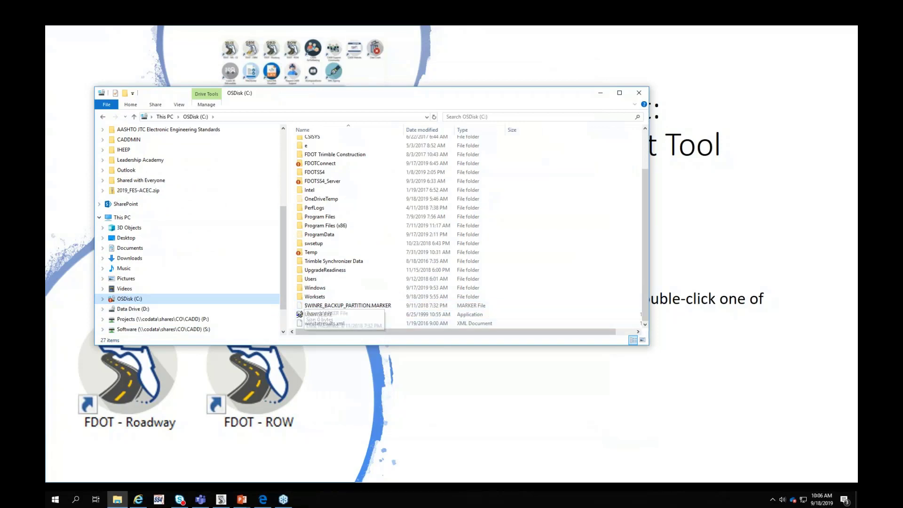
pyautogui.scroll(-1, 276, 327)
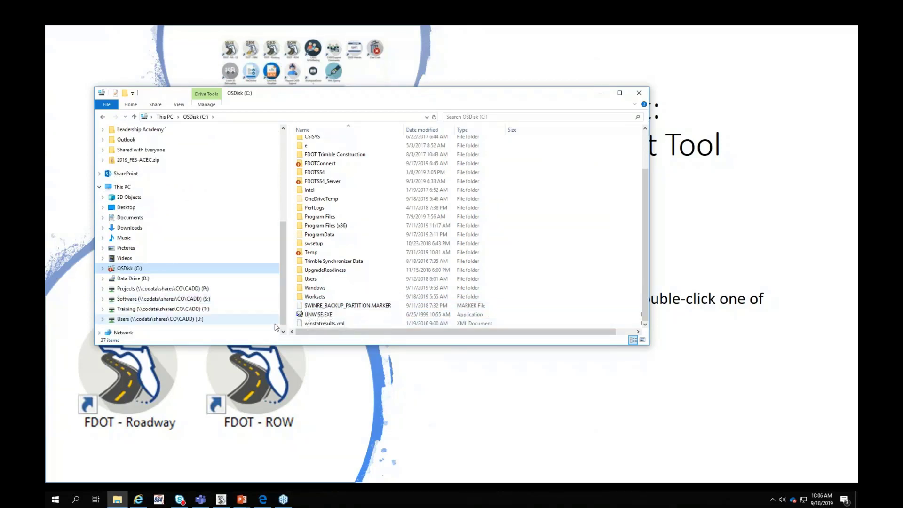
pyautogui.doubleClick(319, 297)
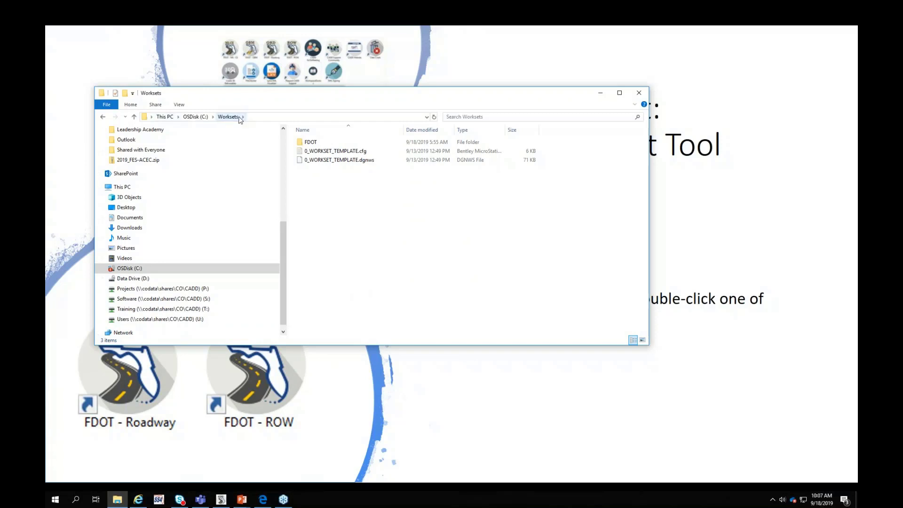
pyautogui.click(312, 144)
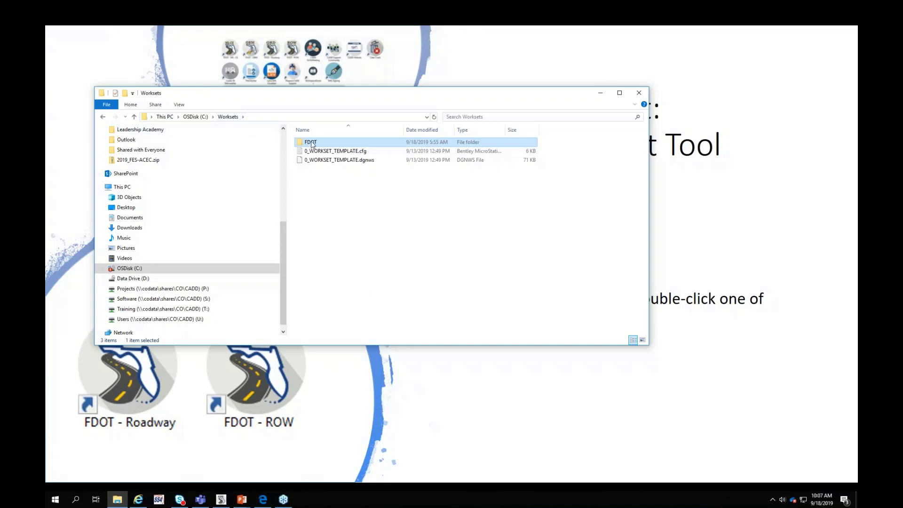
pyautogui.doubleClick(310, 143)
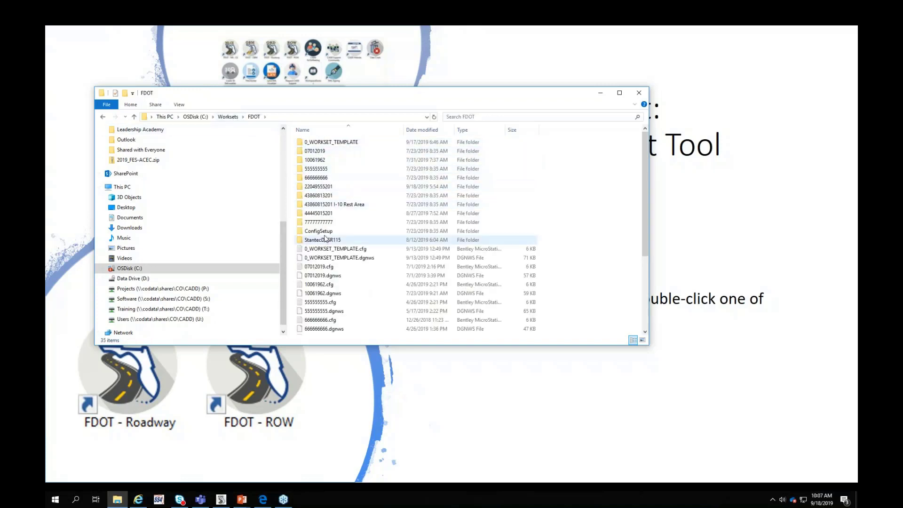
pyautogui.click(326, 267)
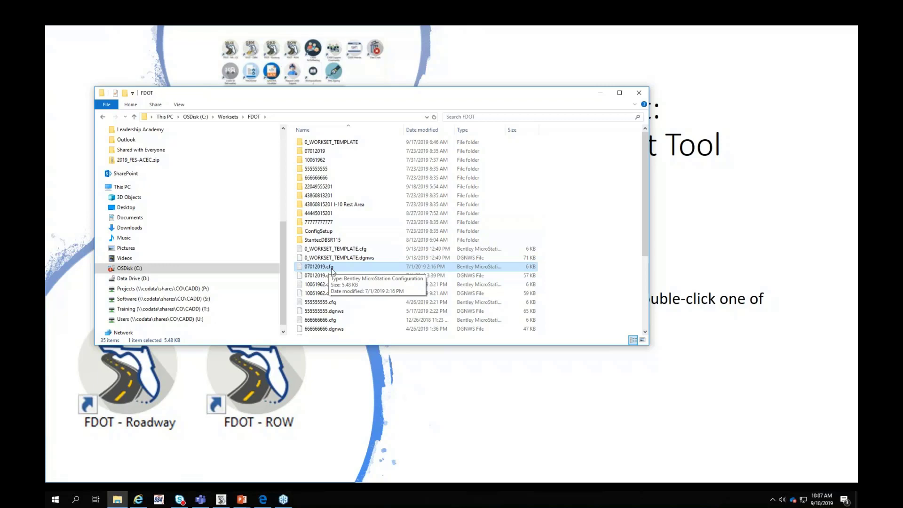
pyautogui.click(317, 279)
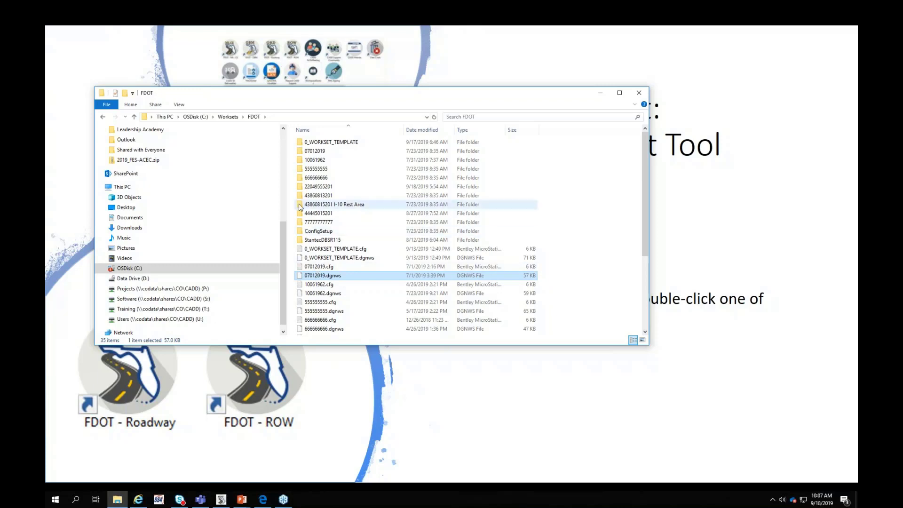
pyautogui.click(314, 188)
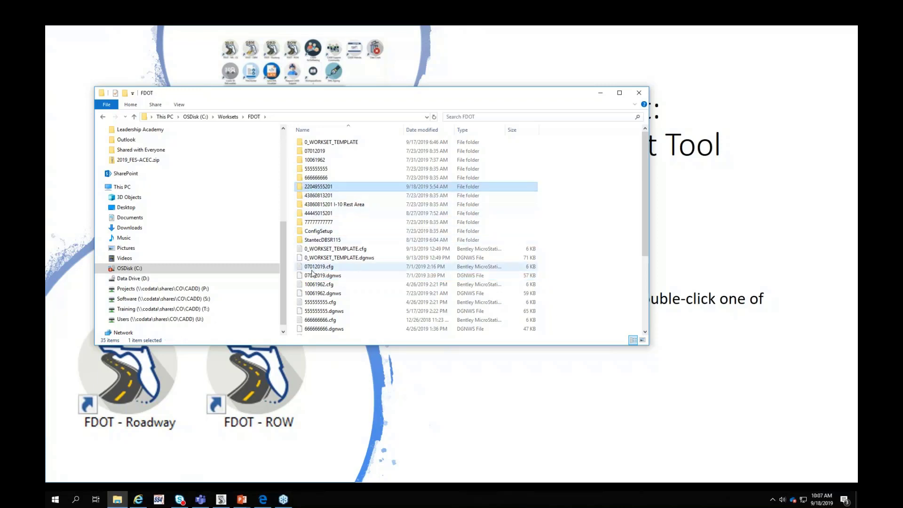
pyautogui.scroll(-3, 318, 320)
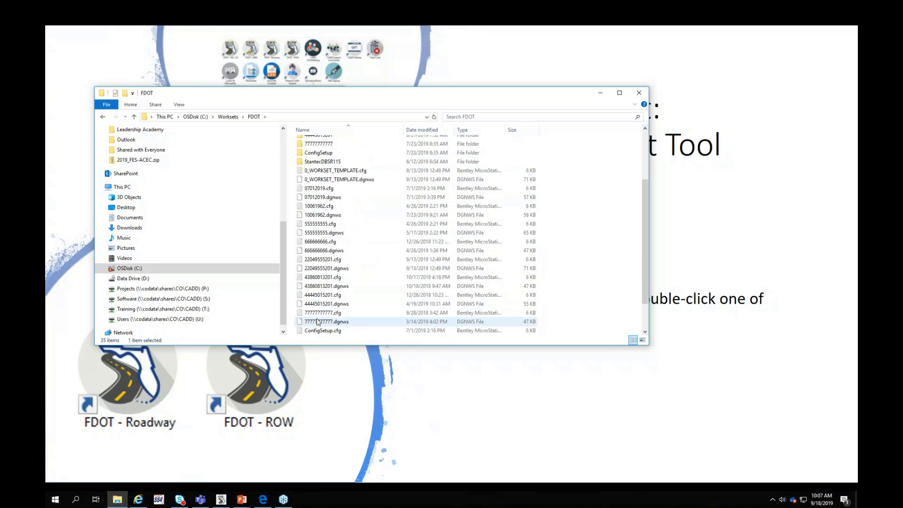
pyautogui.click(325, 261)
pyautogui.click(324, 269)
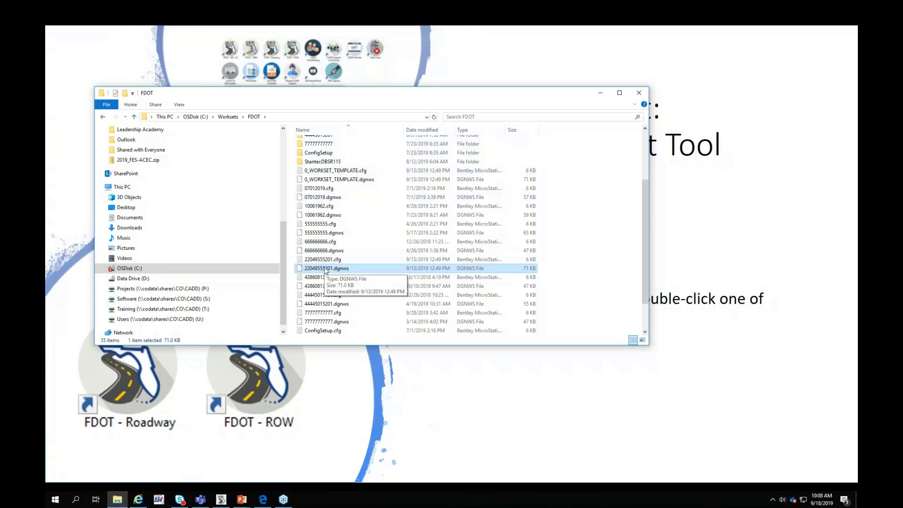
pyautogui.scroll(3, 325, 270)
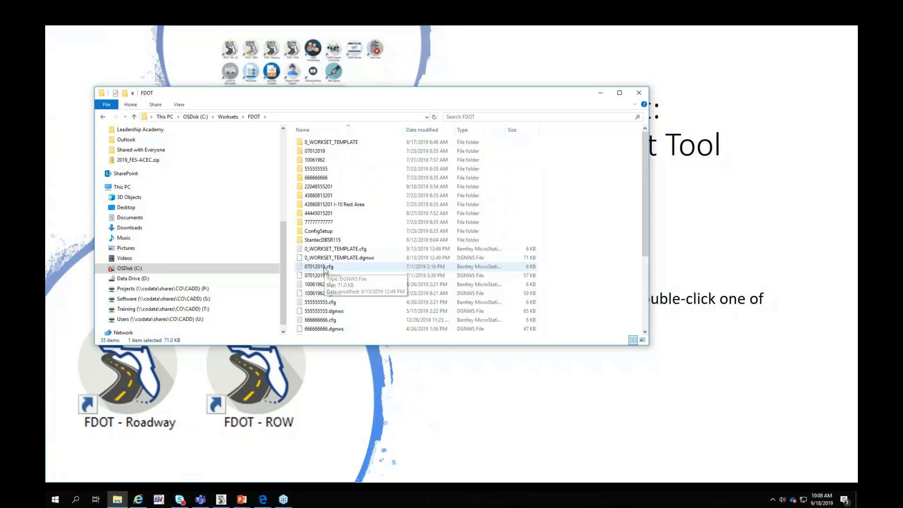
pyautogui.doubleClick(316, 187)
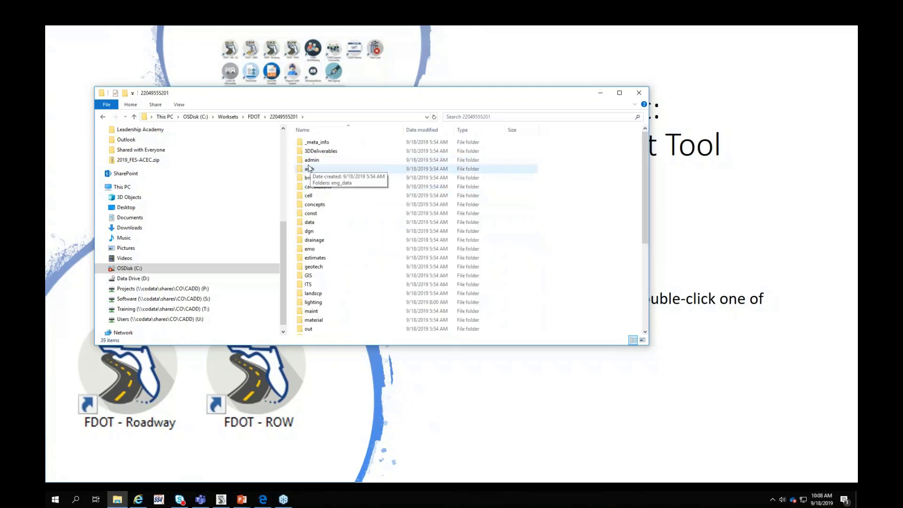
pyautogui.doubleClick(310, 142)
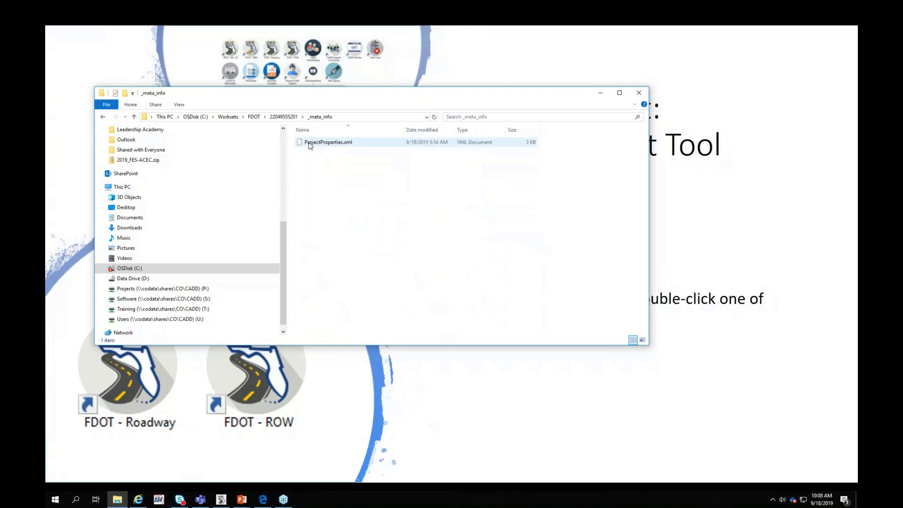
pyautogui.click(332, 143)
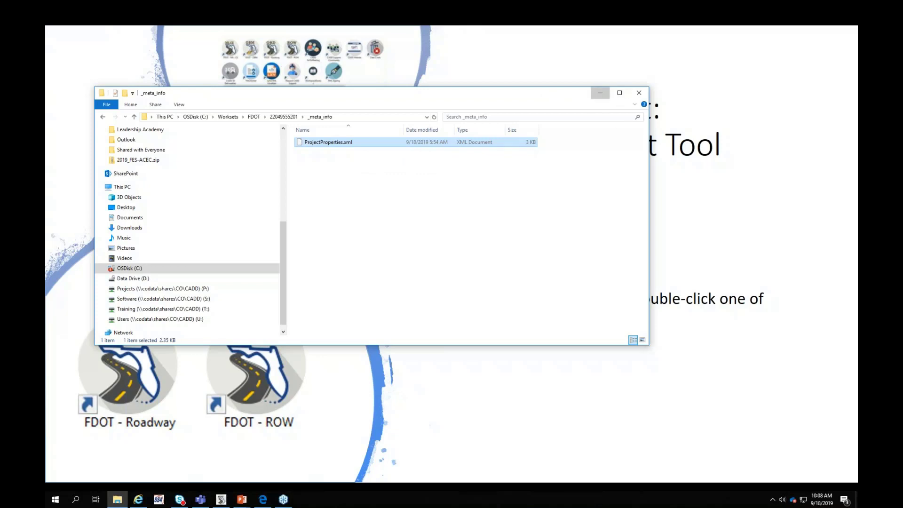
pyautogui.click(600, 92)
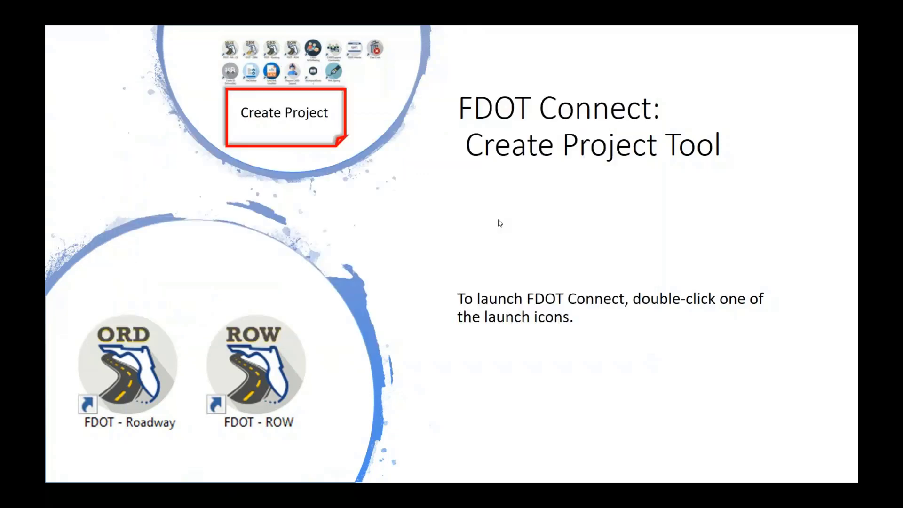
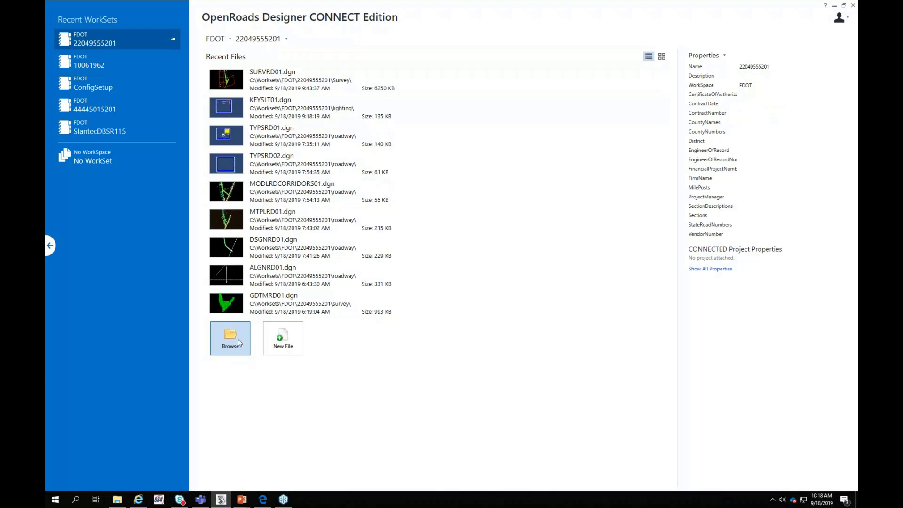
pyautogui.click(235, 340)
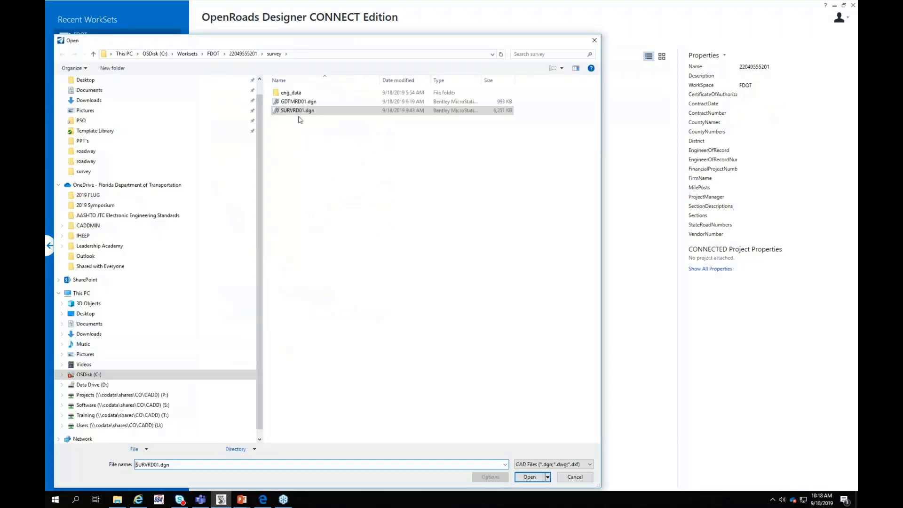
pyautogui.click(244, 54)
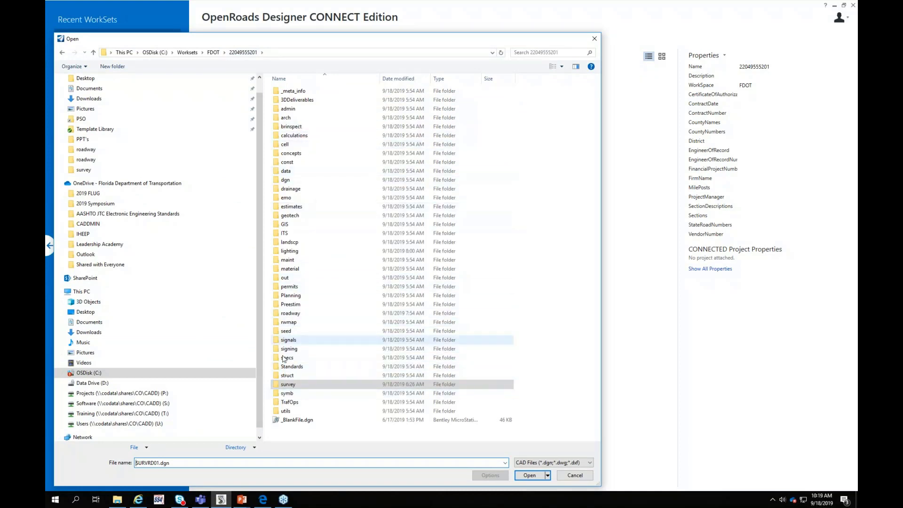
pyautogui.doubleClick(288, 385)
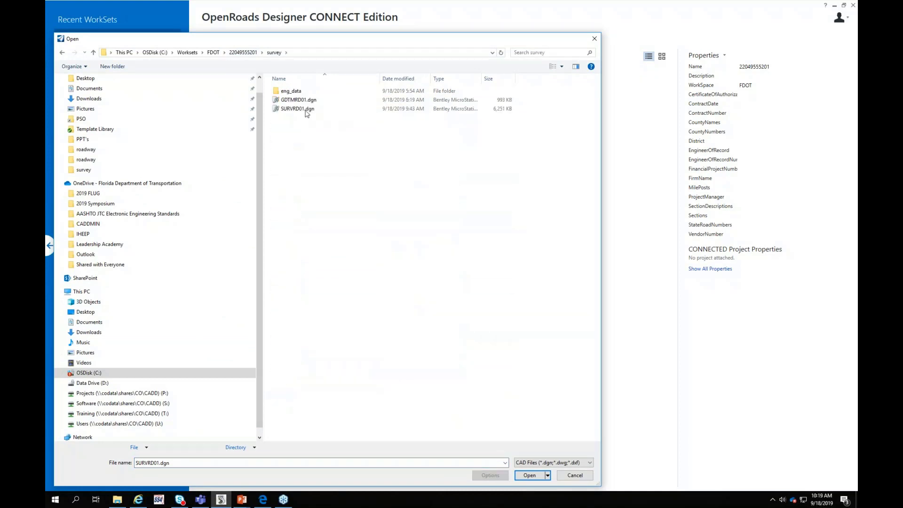
pyautogui.click(304, 113)
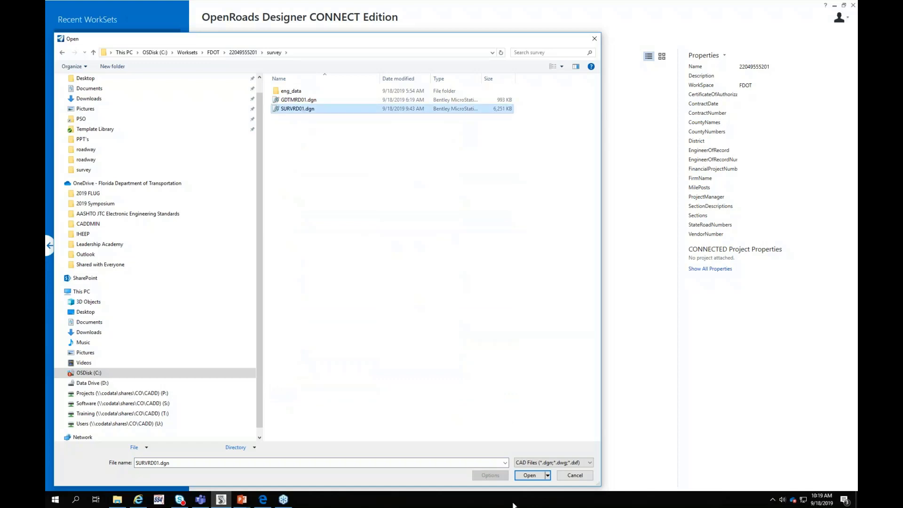
pyautogui.click(535, 477)
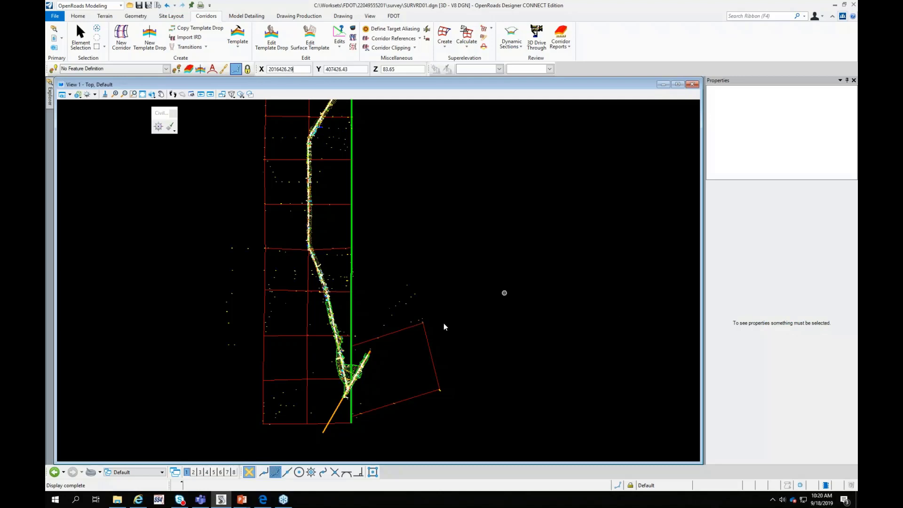
# Inspect the surveyed linework around the Y-shaped road intersection, including the asphalt crown feature information
pyautogui.scroll(2, 331, 399)
pyautogui.scroll(2, 337, 394)
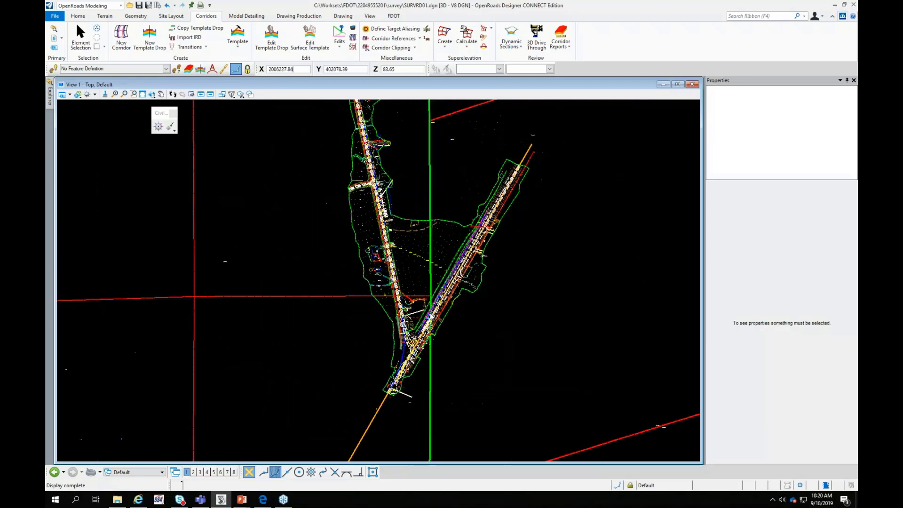
pyautogui.scroll(2, 440, 310)
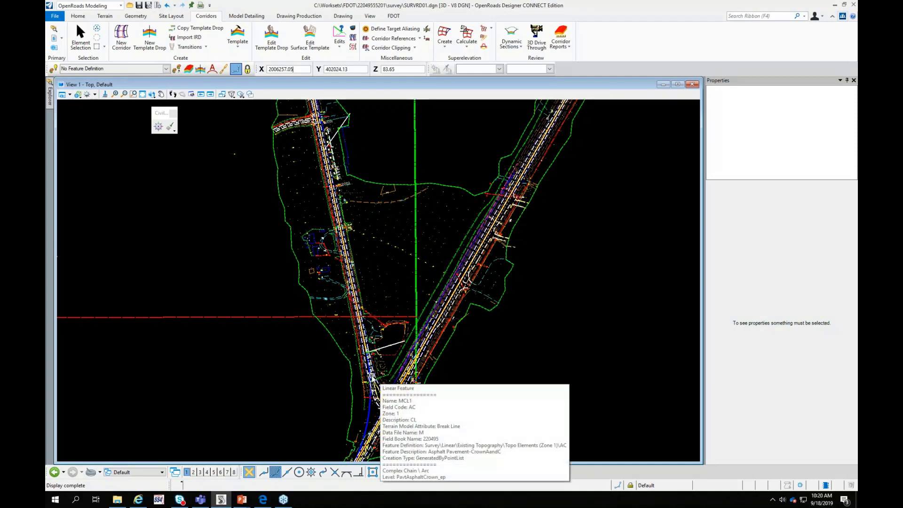
# Open Level Display for View 1 and place its window over the middle of the drawing
pyautogui.click(80, 37)
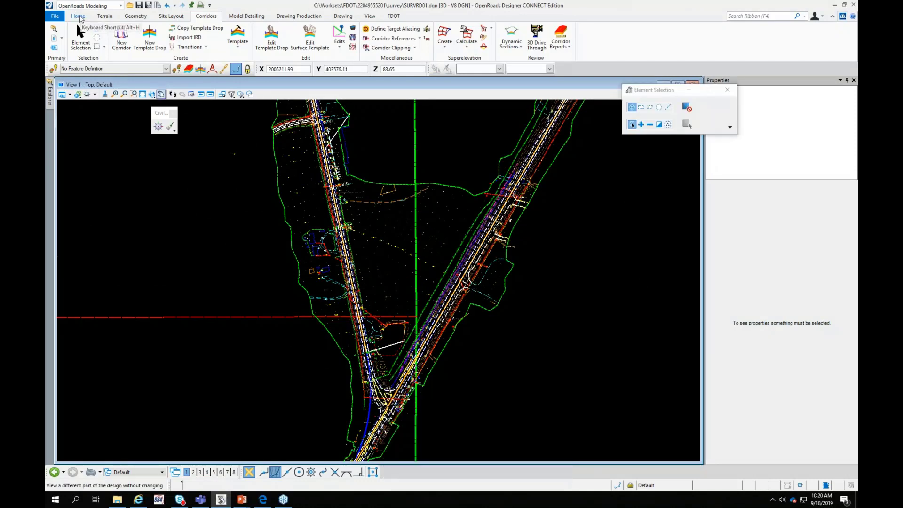
pyautogui.click(79, 16)
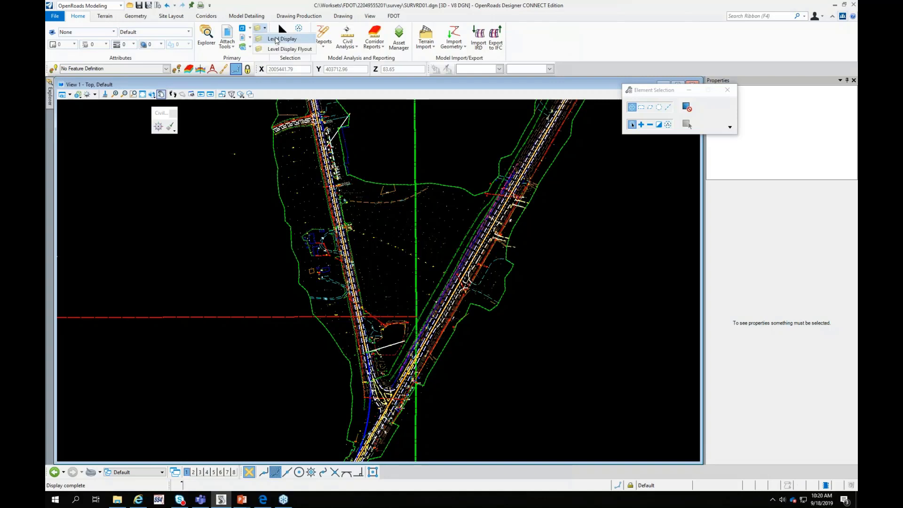
pyautogui.click(285, 41)
pyautogui.hotkey('ctrl', 'e')
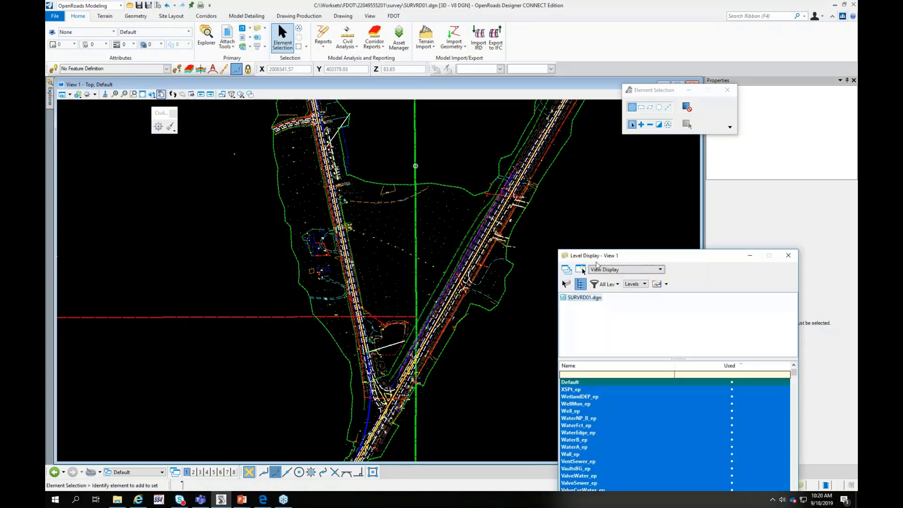
pyautogui.moveTo(600, 234); pyautogui.dragTo(433, 124)
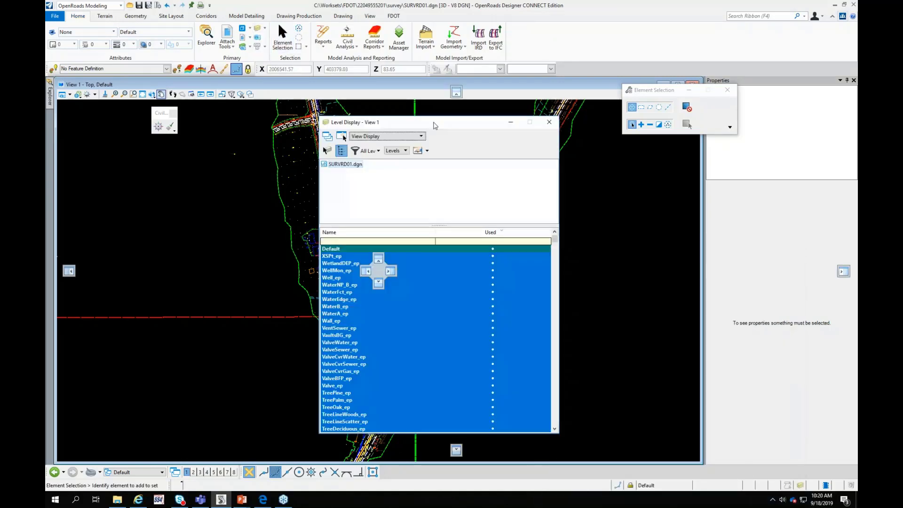
# Switch Level Display to filters and show only the STANDARDS.ALGNRD levels, keeping the window clear of the alignments
pyautogui.click(405, 151)
pyautogui.click(401, 159)
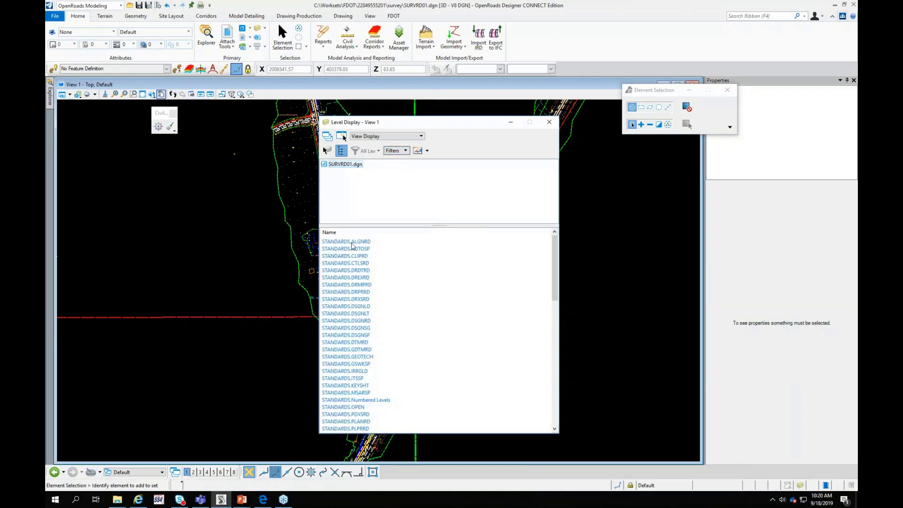
pyautogui.click(351, 242)
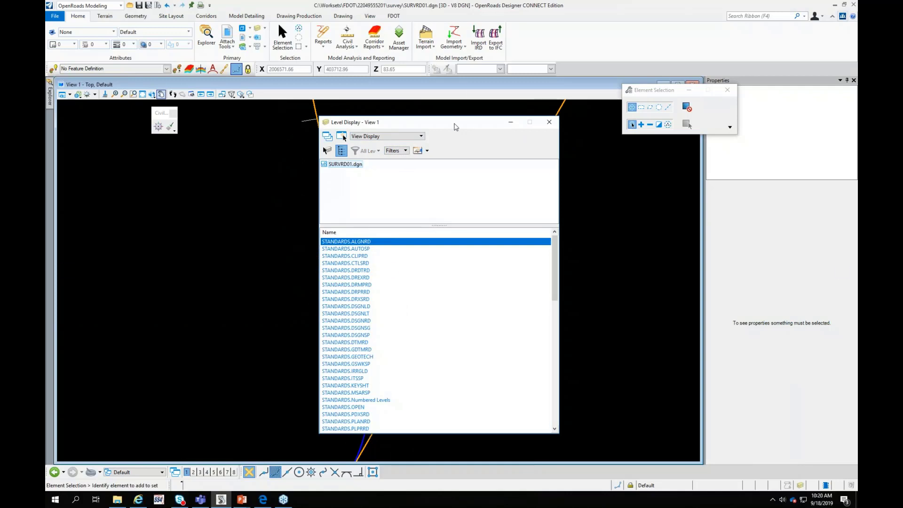
pyautogui.moveTo(454, 124); pyautogui.dragTo(613, 140)
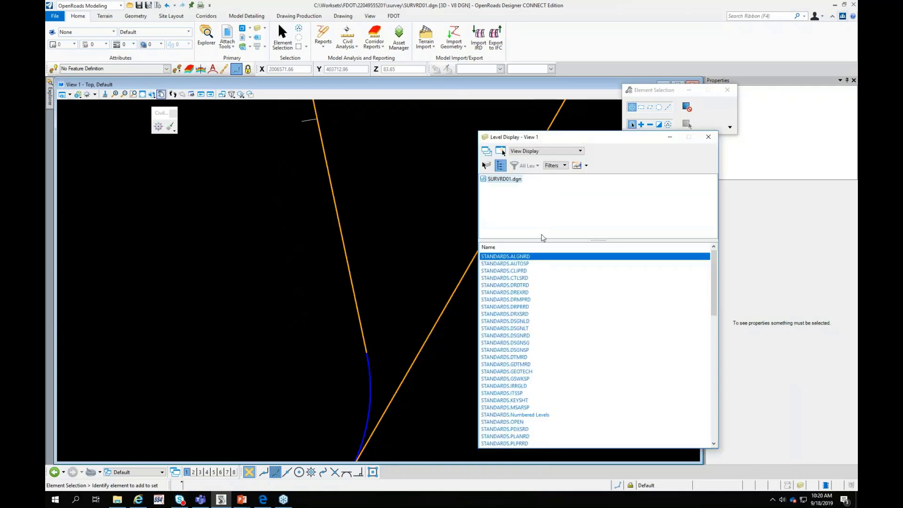
# Turn on the STANDARDS.GDTMRD level filter and turn off STANDARDS.ALGNRD
pyautogui.click(508, 364)
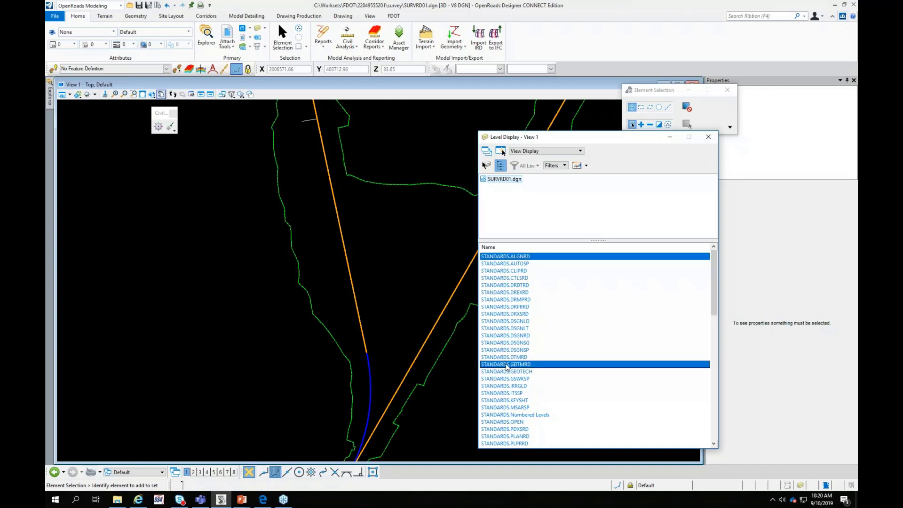
pyautogui.click(525, 257)
pyautogui.scroll(-3, 517, 318)
pyautogui.rightClick(517, 316)
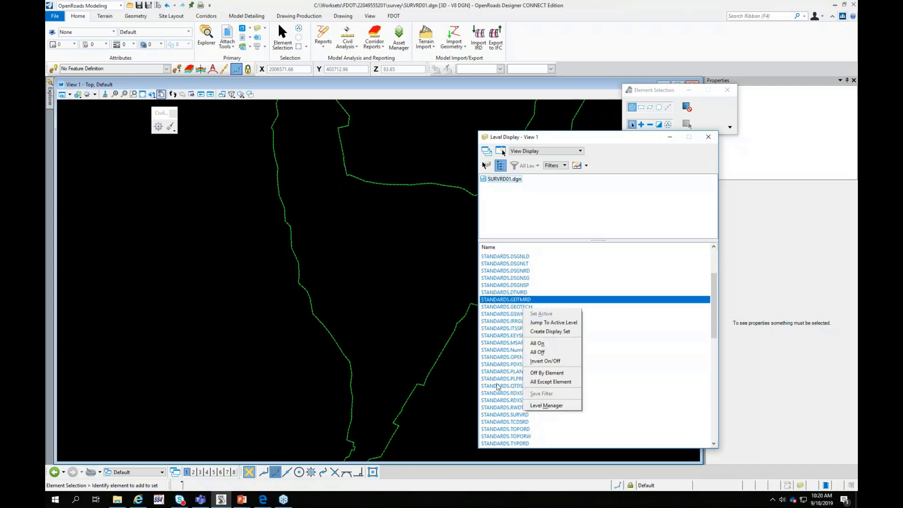
# Turn on the STANDARDS.TOPORD level filter and turn off STANDARDS.GDTMRD to isolate the topography
pyautogui.click(511, 430)
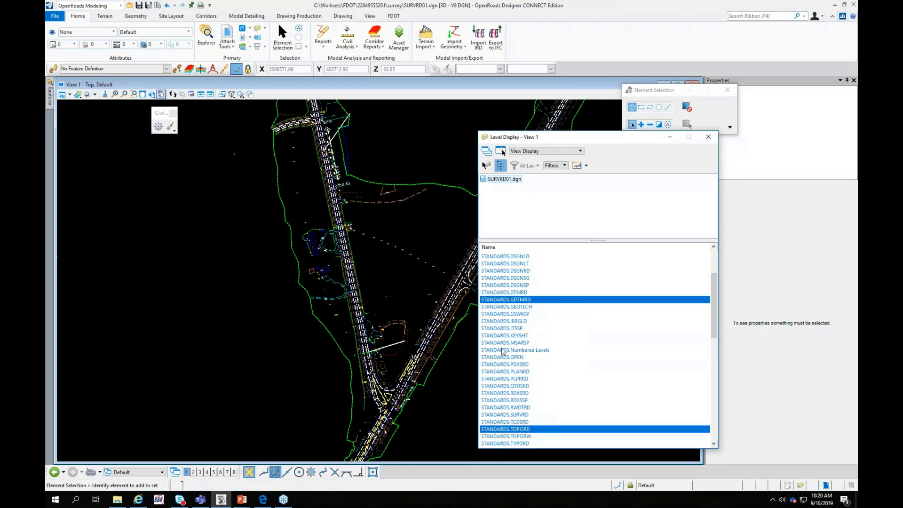
pyautogui.click(526, 300)
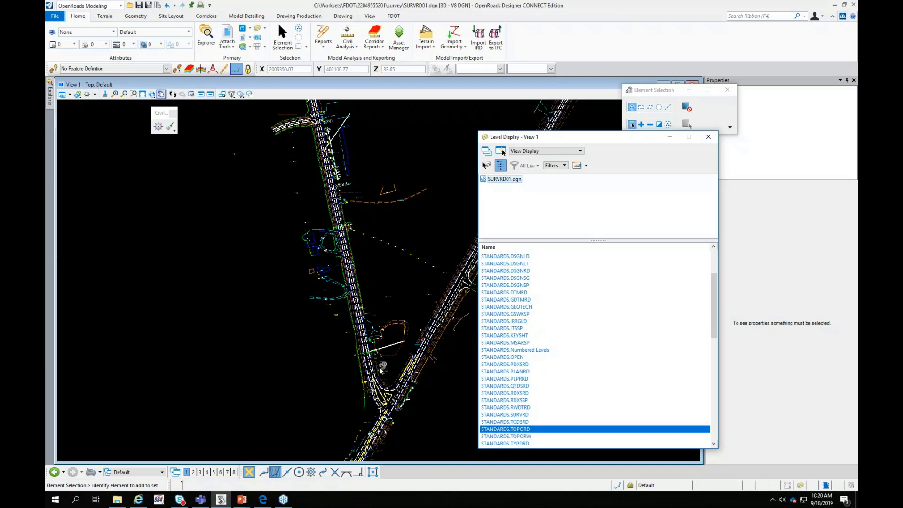
pyautogui.scroll(-2, 328, 356)
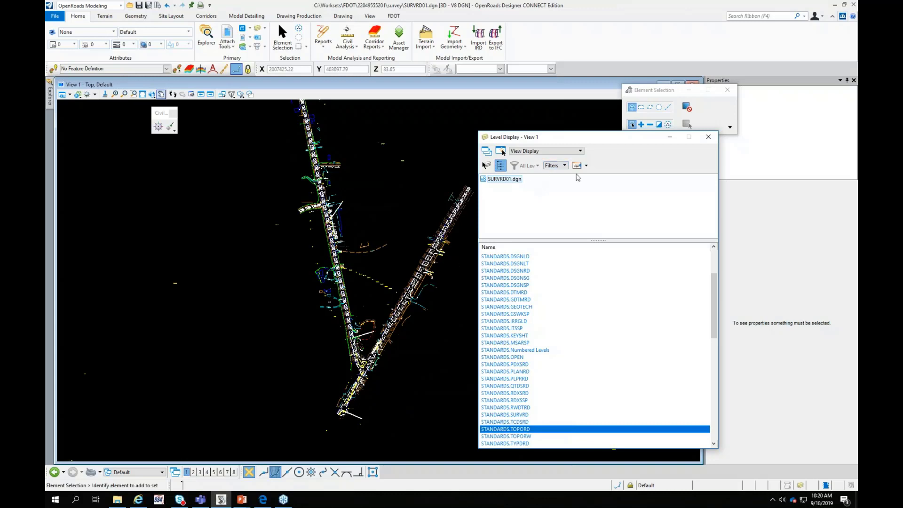
# List the individual levels in Level Display and examine the topography around the Y-shaped intersection
pyautogui.click(565, 166)
pyautogui.click(559, 158)
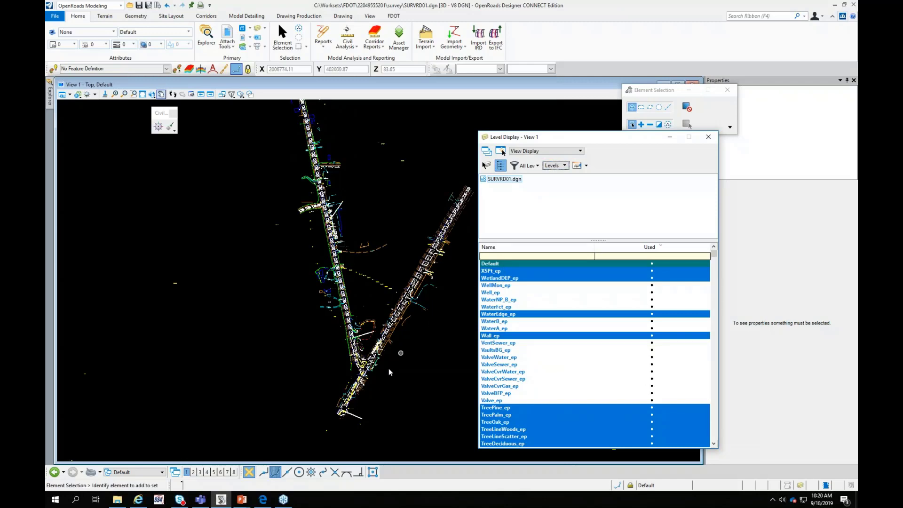
pyautogui.scroll(5, 328, 353)
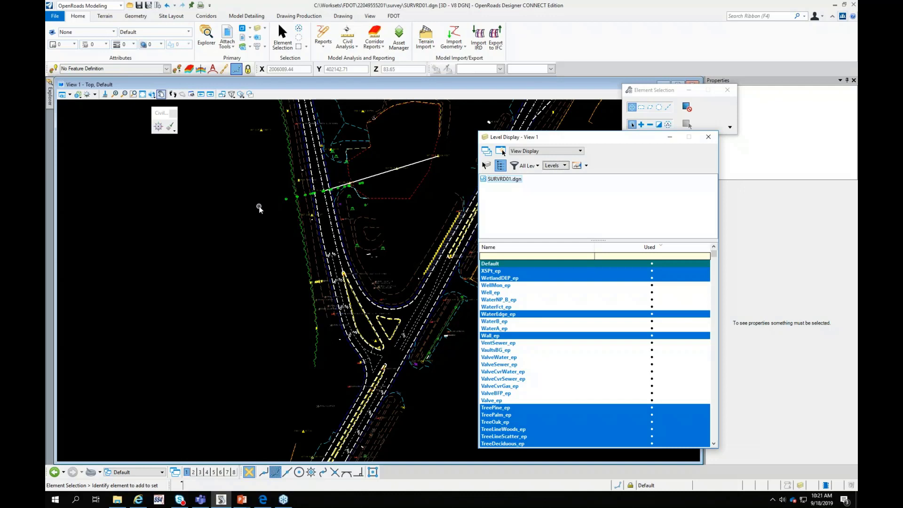
# Return Level Display to filters, turn on STANDARDS.GDTMRD and turn off STANDARDS.TOPORD to isolate the terrain boundary
pyautogui.click(560, 169)
pyautogui.click(555, 177)
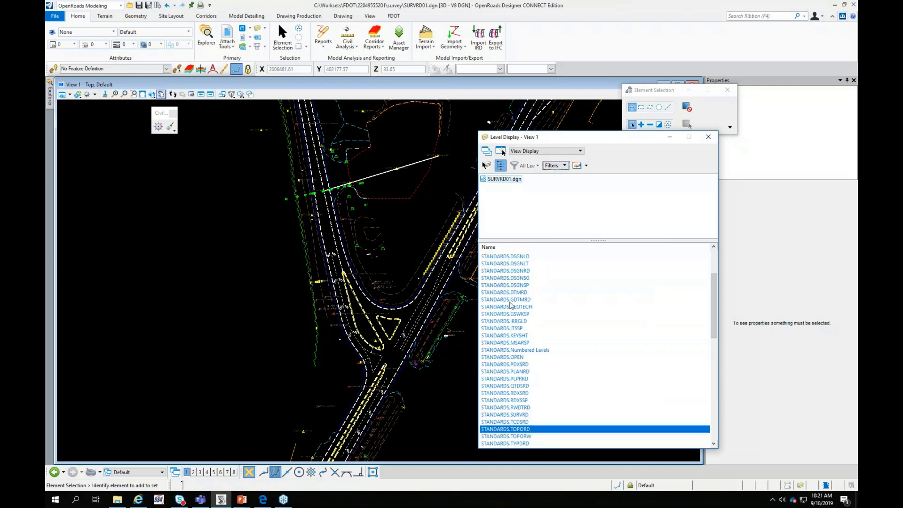
pyautogui.keyDown('ctrl'); pyautogui.click(510, 299); pyautogui.keyUp('ctrl')
pyautogui.keyDown('ctrl'); pyautogui.click(513, 429); pyautogui.keyUp('ctrl')
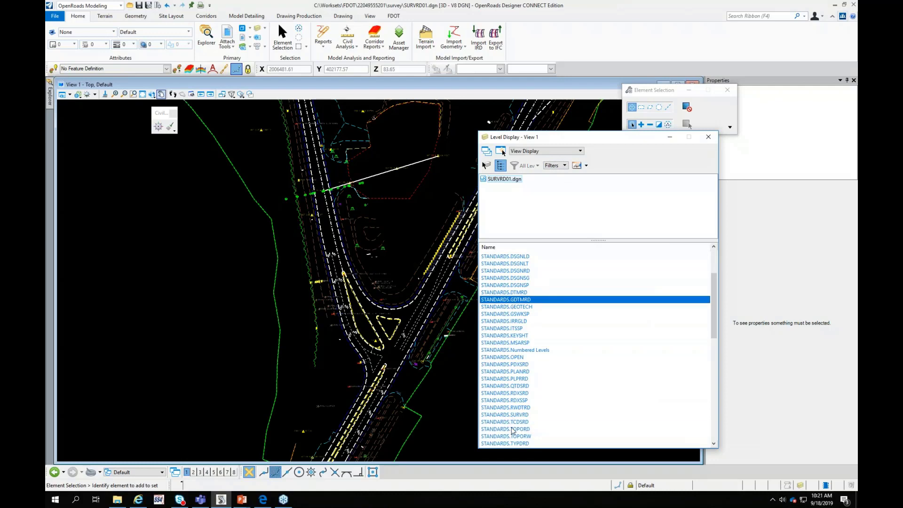
pyautogui.scroll(-8, 340, 362)
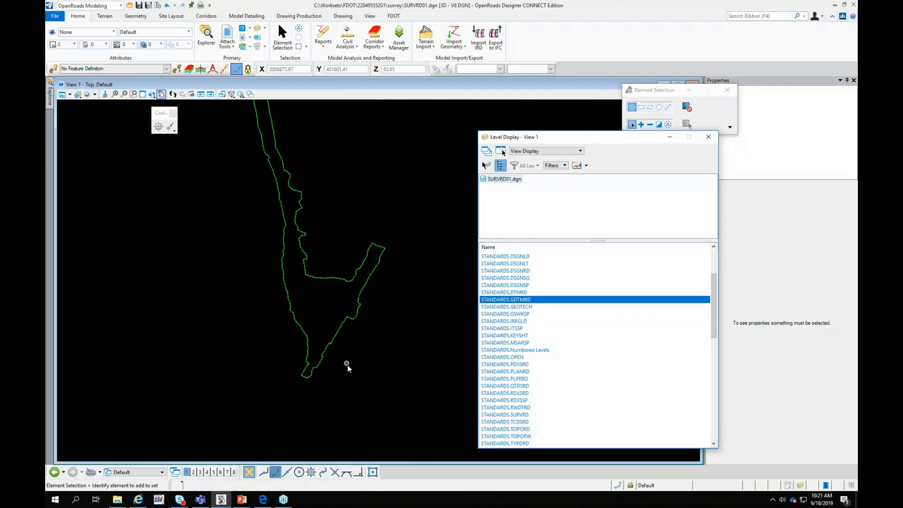
pyautogui.scroll(-2, 347, 366)
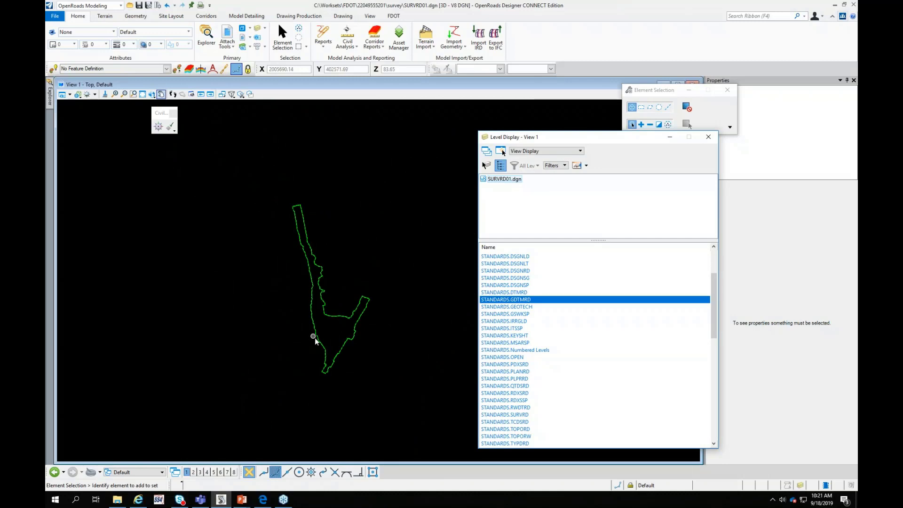
# Select the existing terrain model at its green boundary and review its properties and feature display settings
pyautogui.scroll(4, 316, 340)
pyautogui.scroll(1, 316, 340)
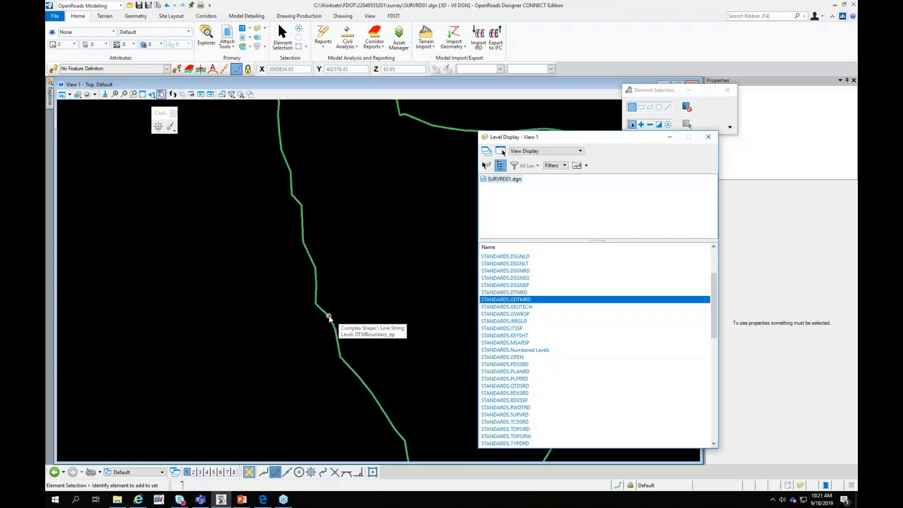
pyautogui.click(329, 317)
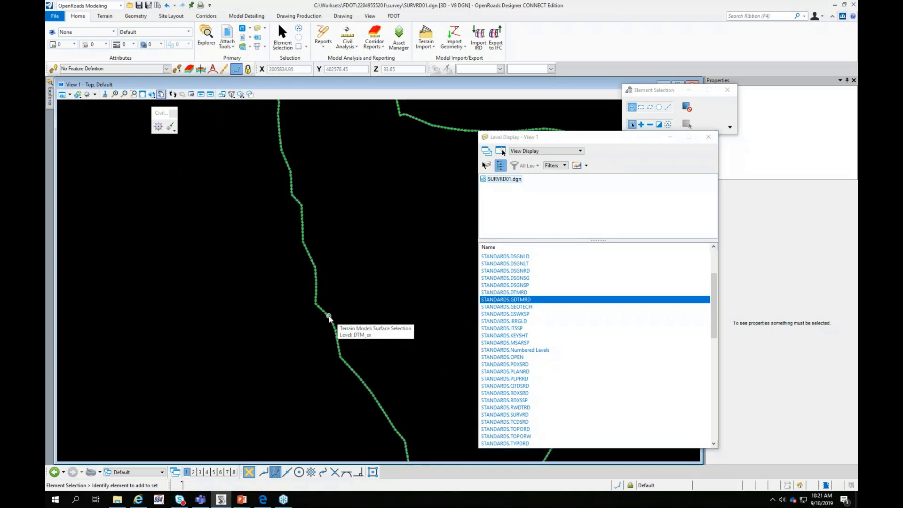
pyautogui.click(330, 318)
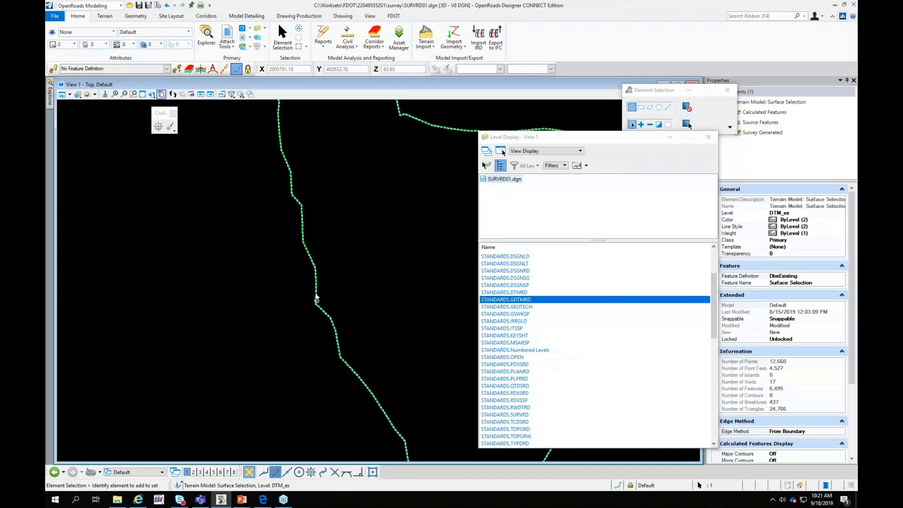
pyautogui.scroll(-3, 774, 426)
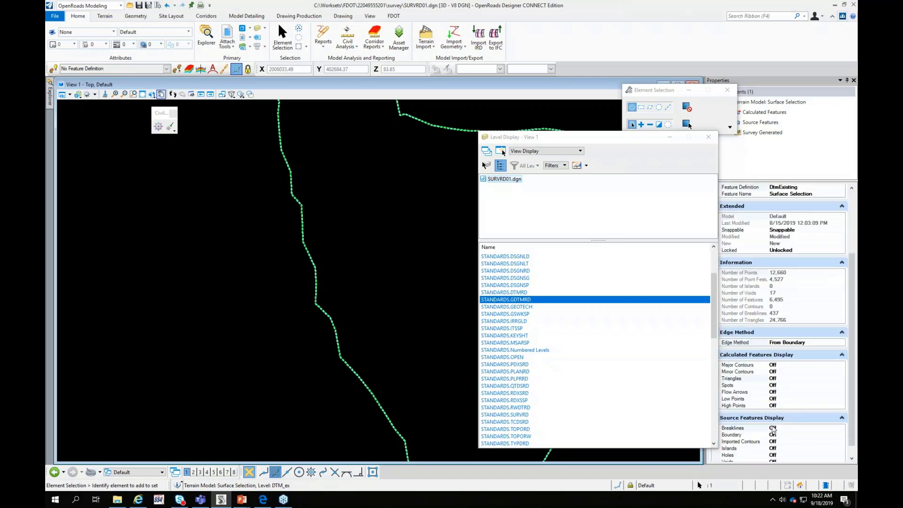
# Try toggling the Triangles display of the selected terrain model, and clear the selection
pyautogui.doubleClick(742, 378)
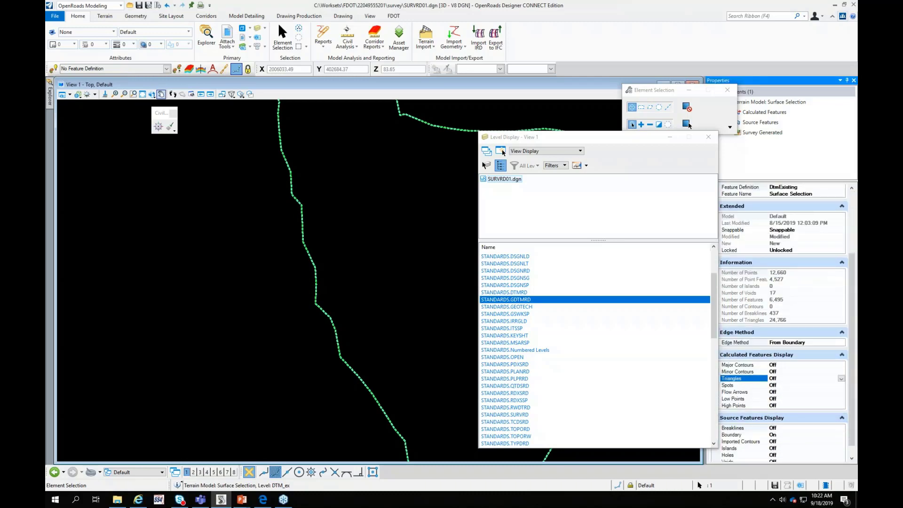
pyautogui.doubleClick(743, 379)
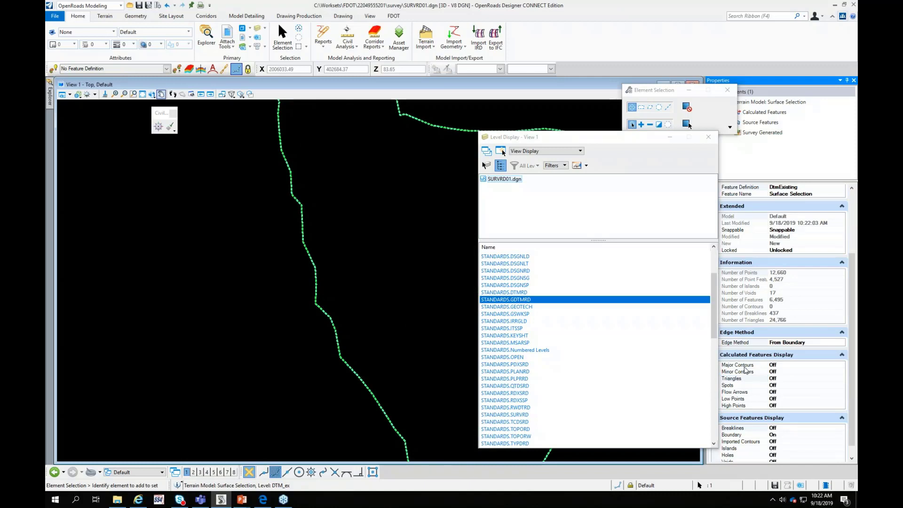
pyautogui.moveTo(355, 373)
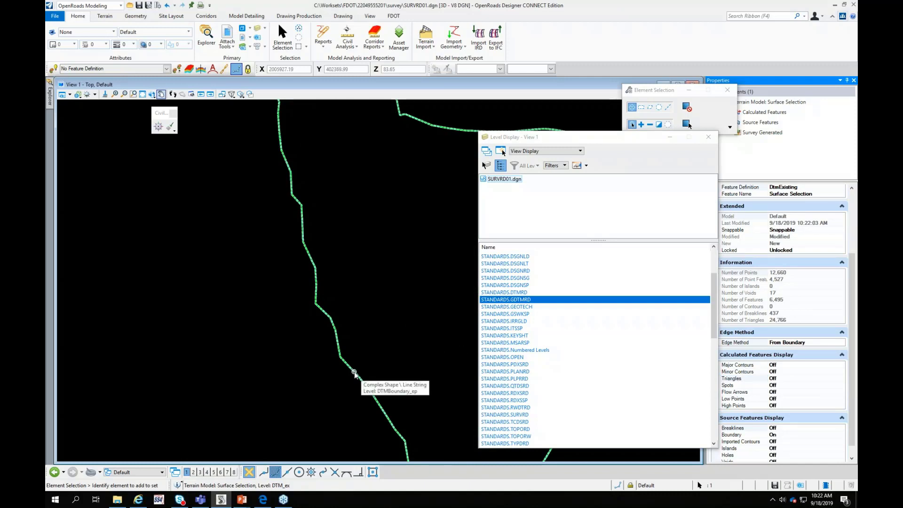
pyautogui.scroll(-1, 355, 373)
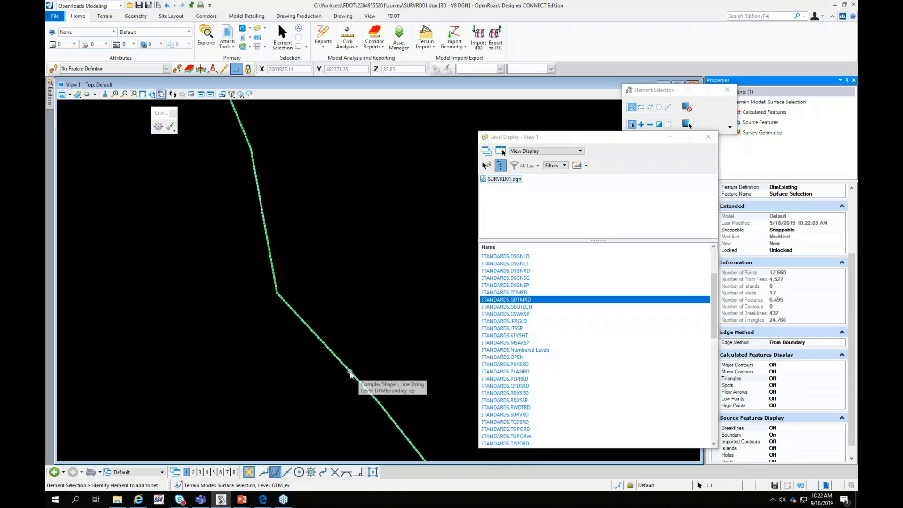
pyautogui.click(356, 281)
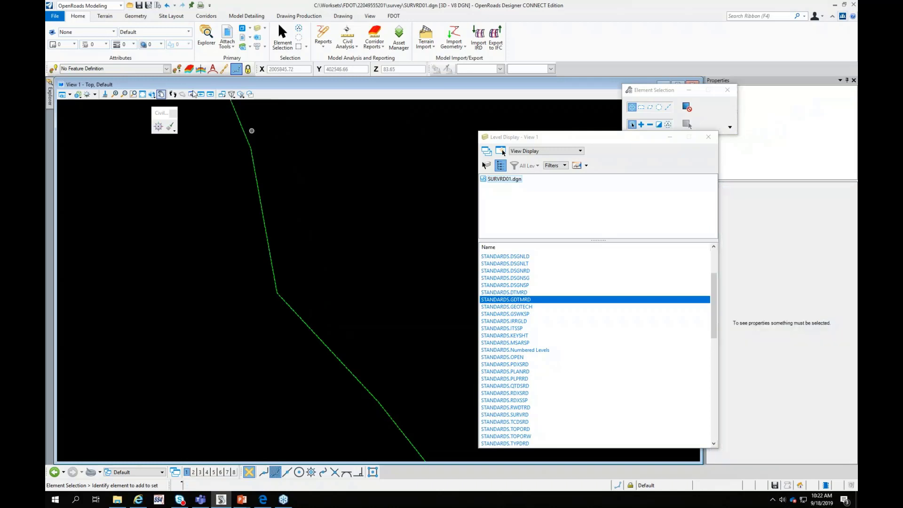
# Reselect the existing terrain model and start its export in LandXML format
pyautogui.click(104, 16)
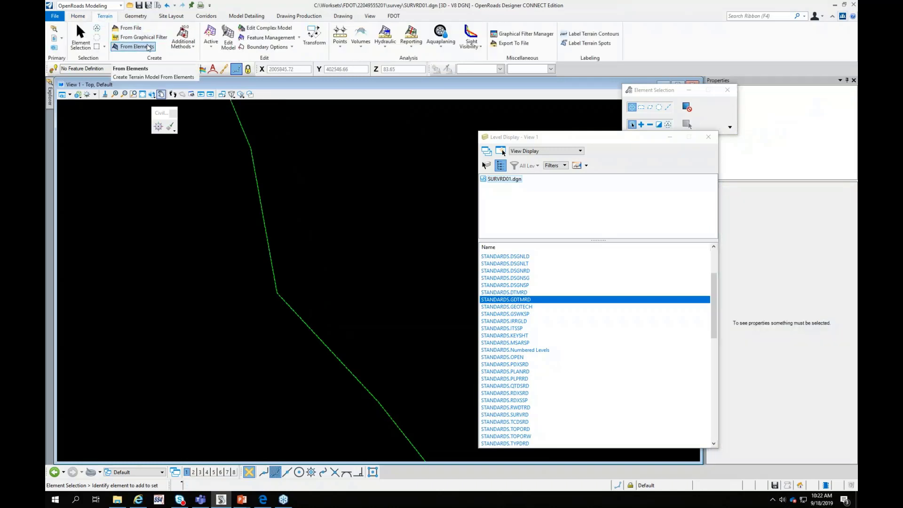
pyautogui.click(148, 47)
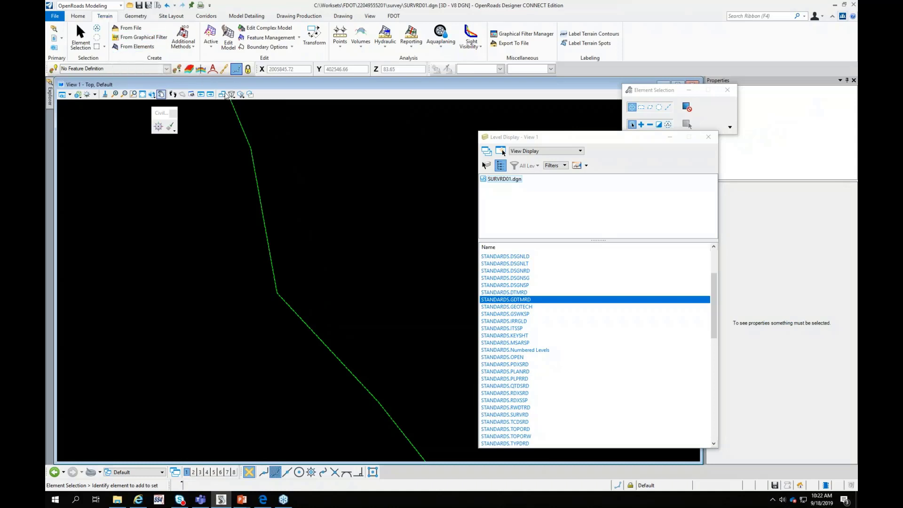
pyautogui.click(252, 160)
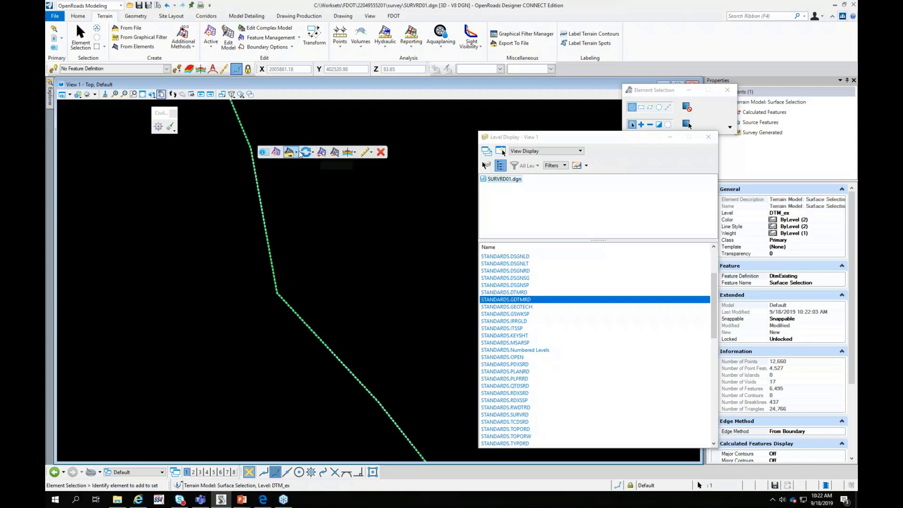
pyautogui.click(297, 153)
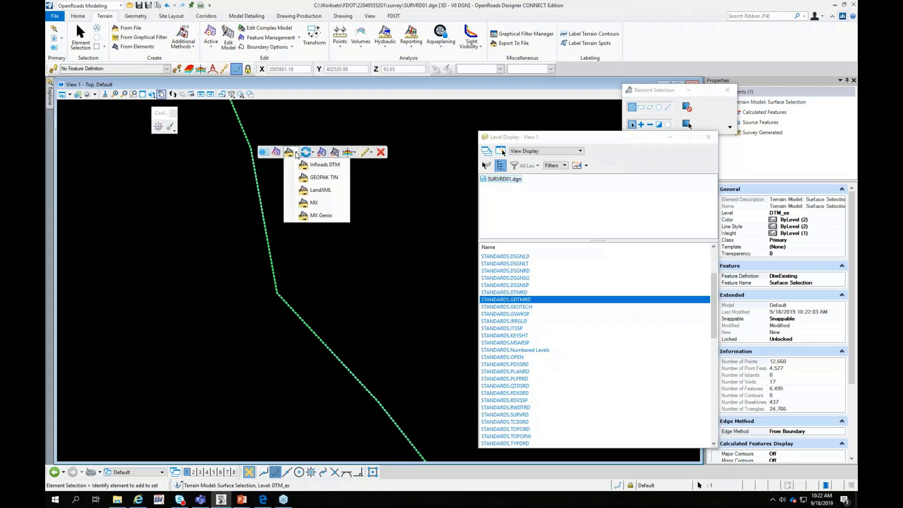
pyautogui.click(316, 190)
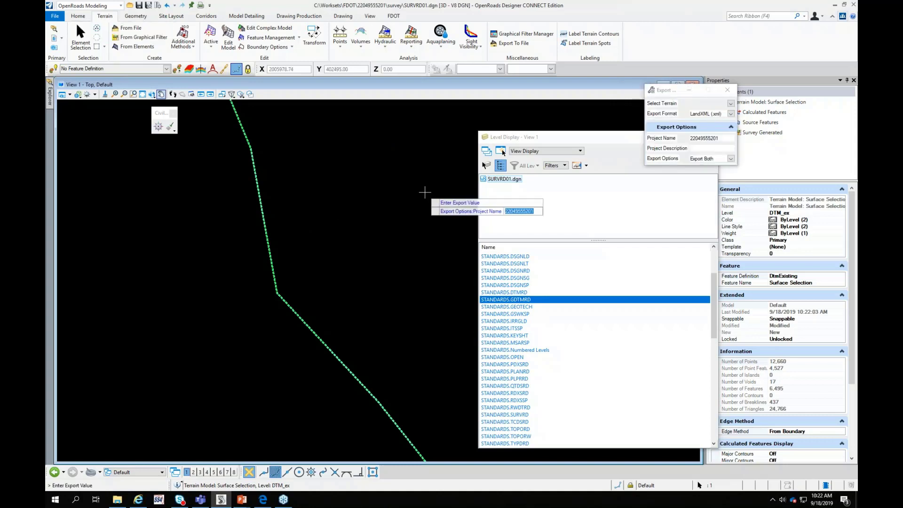
# Go through the LandXML export with Export Both up to choosing 220495EXGR.xml as the output file, and cancel the save
pyautogui.click(303, 197)
pyautogui.click(303, 197)
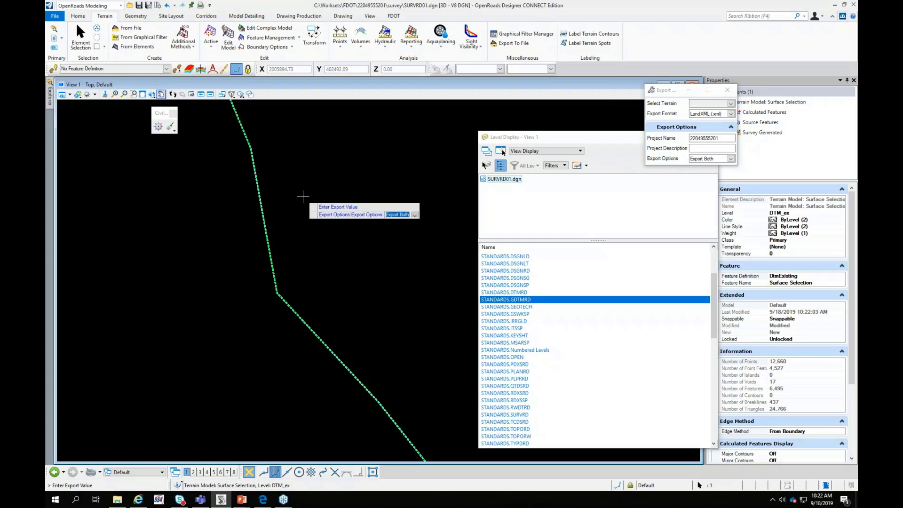
pyautogui.click(731, 159)
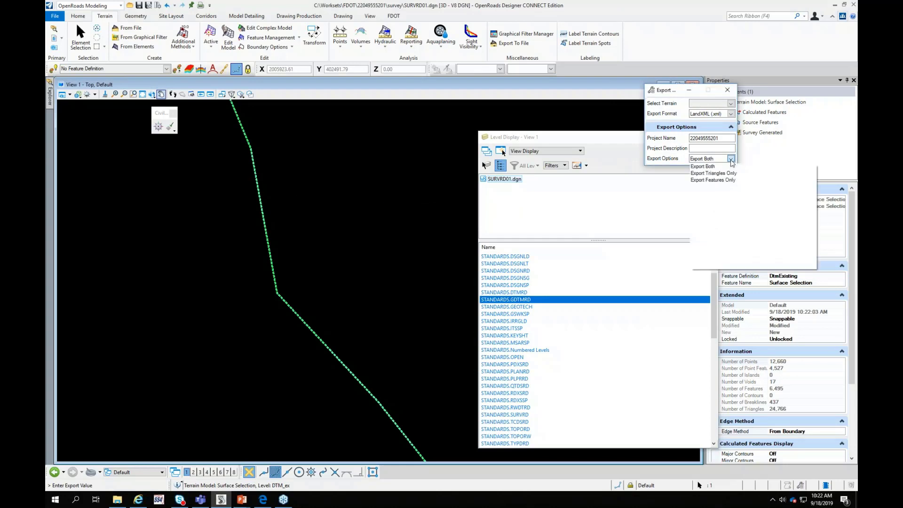
pyautogui.click(295, 185)
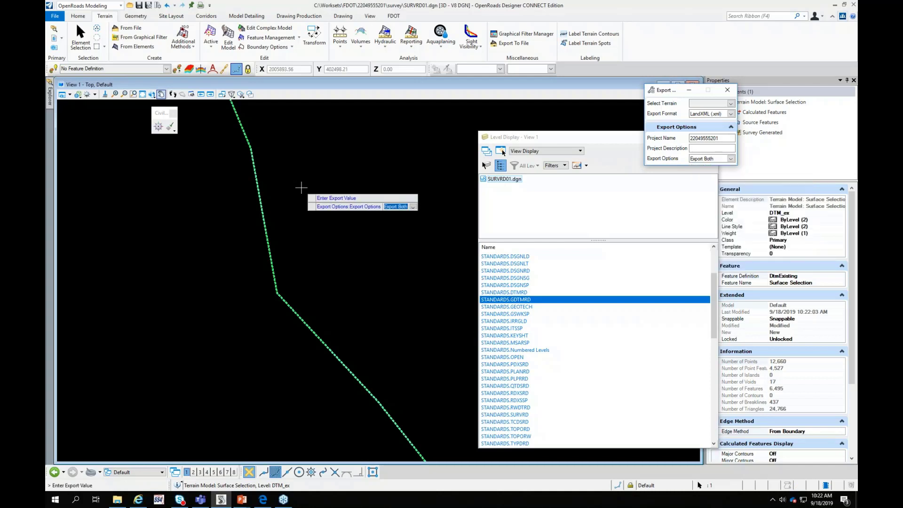
pyautogui.press('Return')
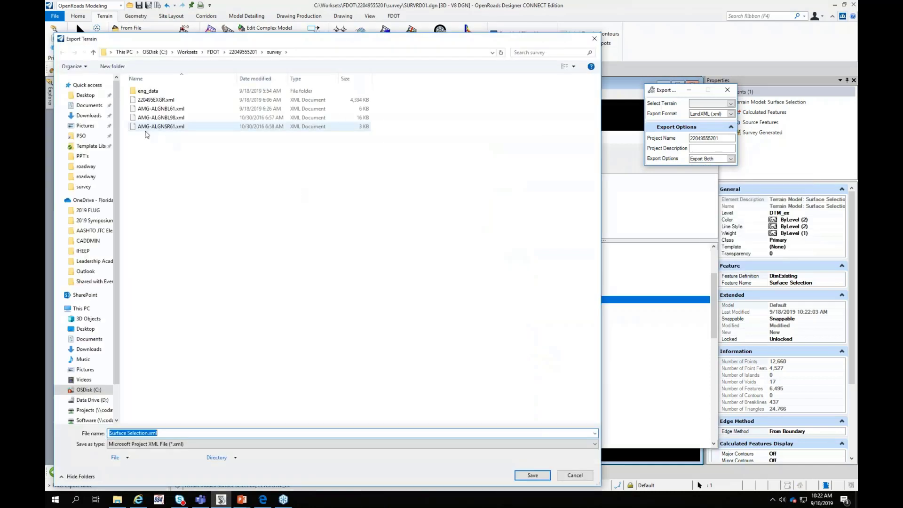
pyautogui.click(156, 100)
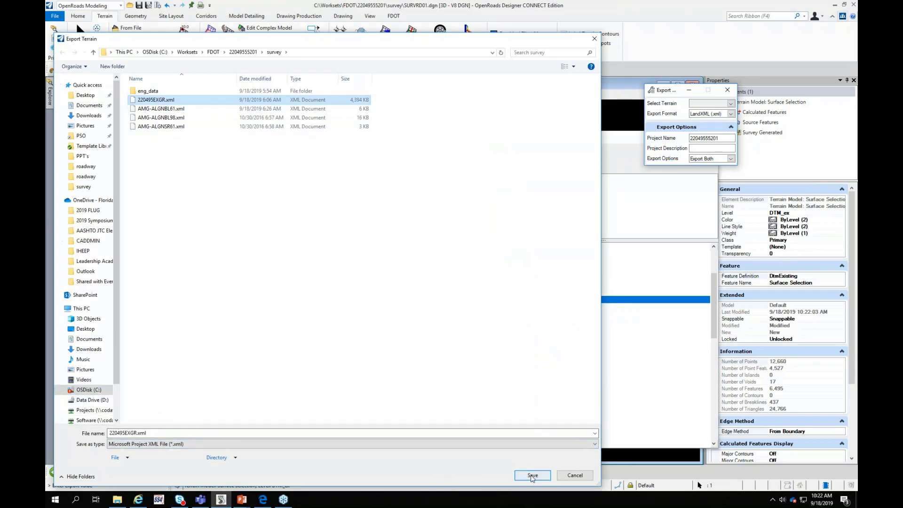
pyautogui.click(575, 476)
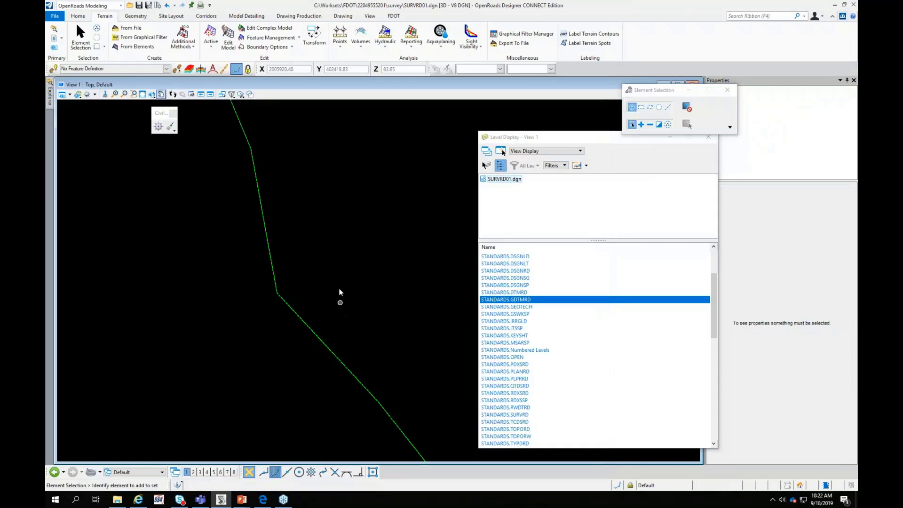
# Close Level Display to leave the whole terrain boundary unobstructed
pyautogui.scroll(-6, 339, 291)
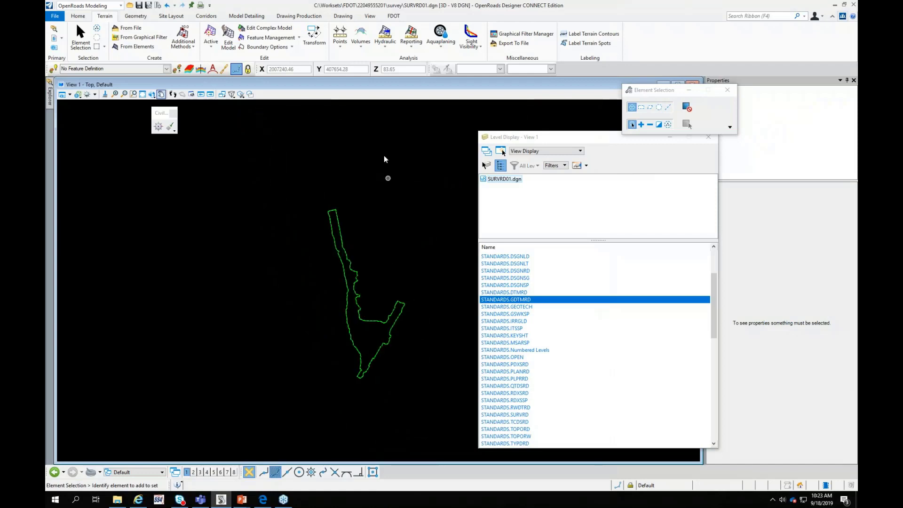
pyautogui.scroll(5, 373, 333)
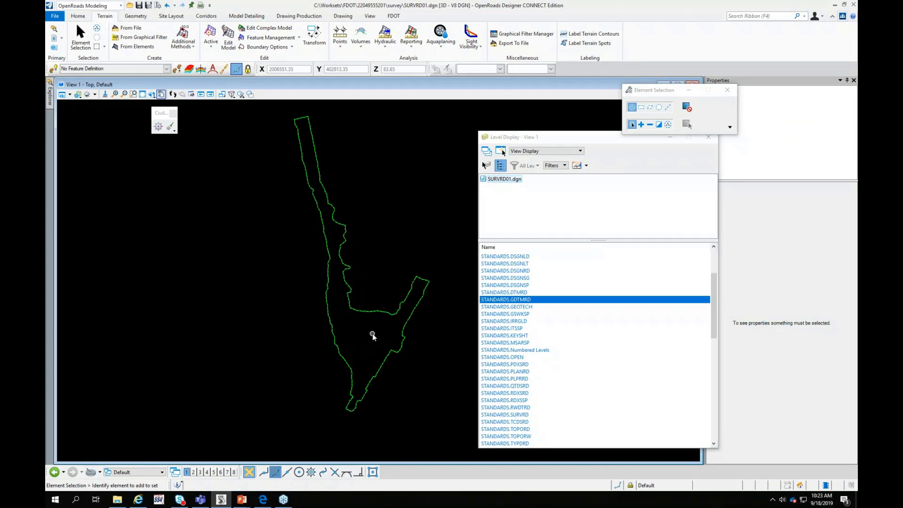
pyautogui.click(394, 17)
pyautogui.click(709, 137)
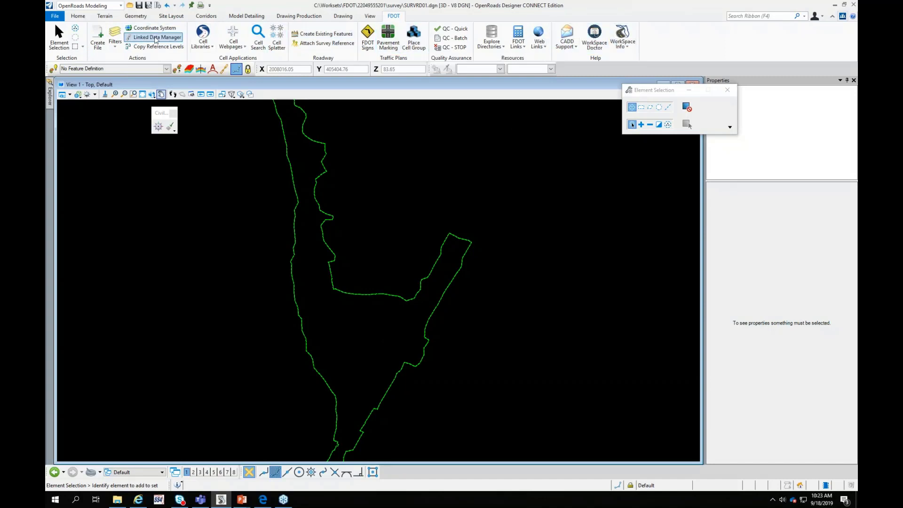
# Start the FDOT Create File tool and choose the Survey Files group with the GDTMRD Digital Terrain Model TIN Model 3D type
pyautogui.click(100, 44)
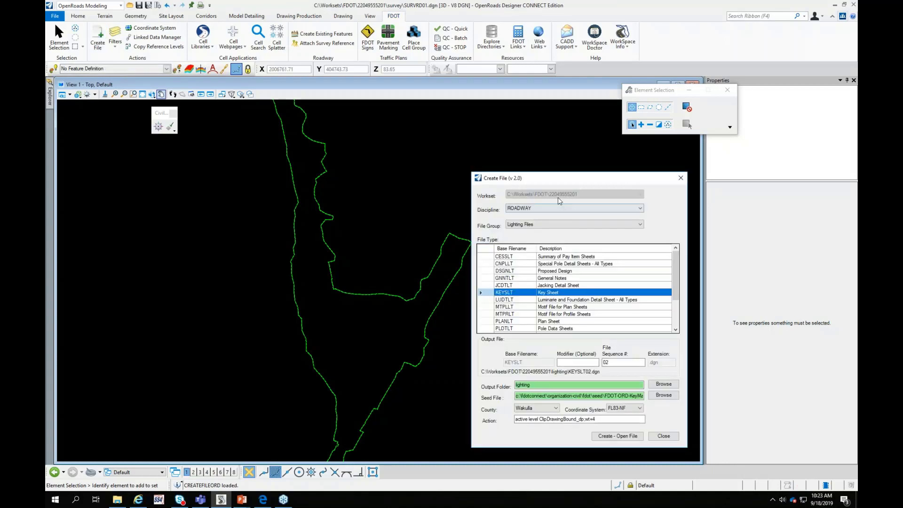
pyautogui.moveTo(566, 178); pyautogui.dragTo(475, 91)
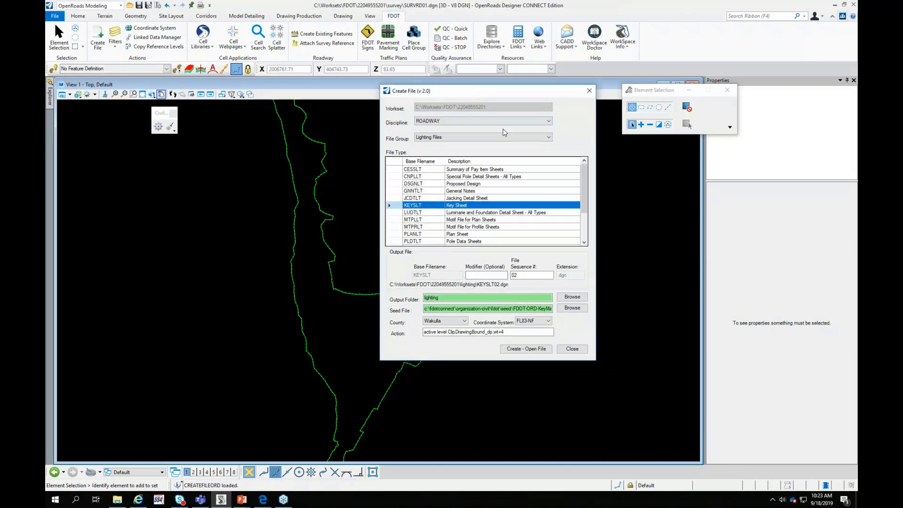
pyautogui.click(490, 141)
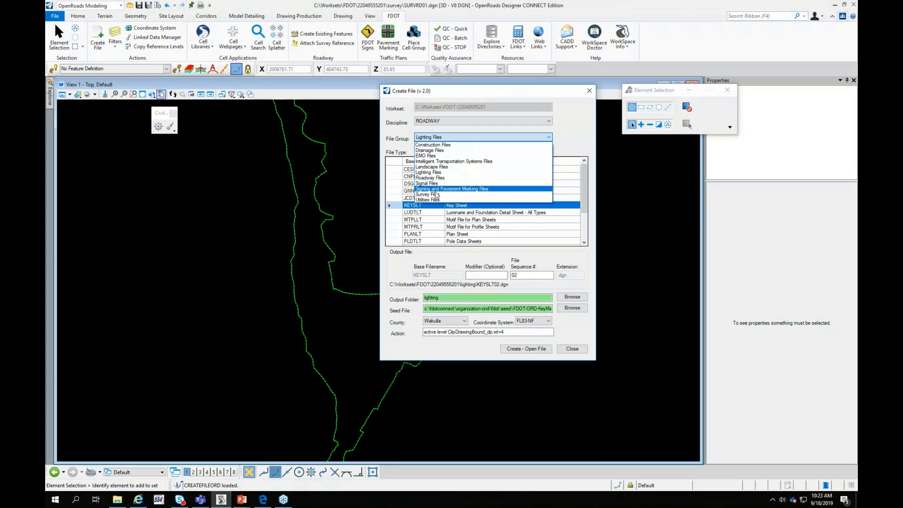
pyautogui.click(436, 194)
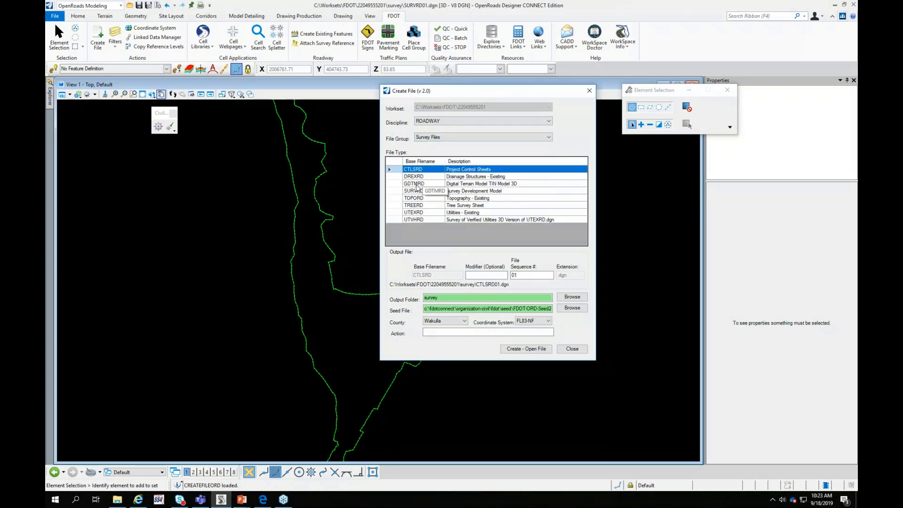
pyautogui.click(416, 186)
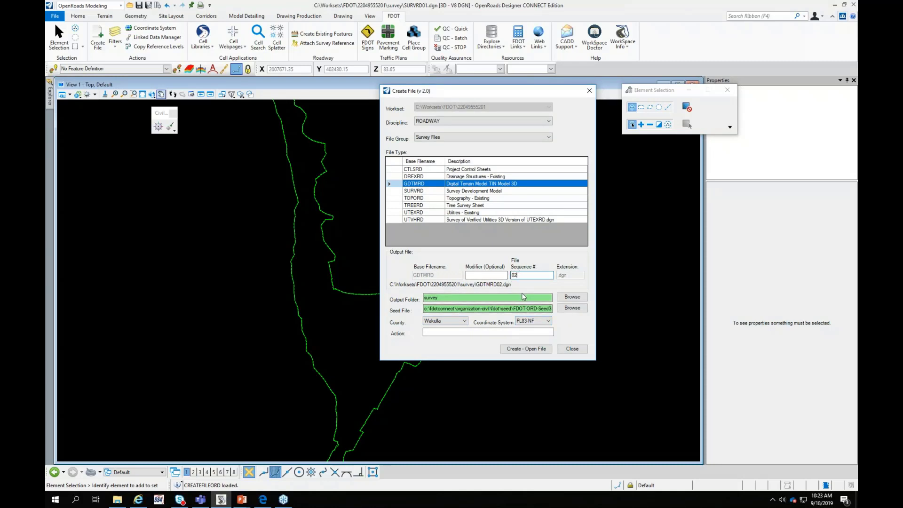
pyautogui.click(478, 274)
pyautogui.write('EXGR')
pyautogui.press('Tab')
pyautogui.click(527, 350)
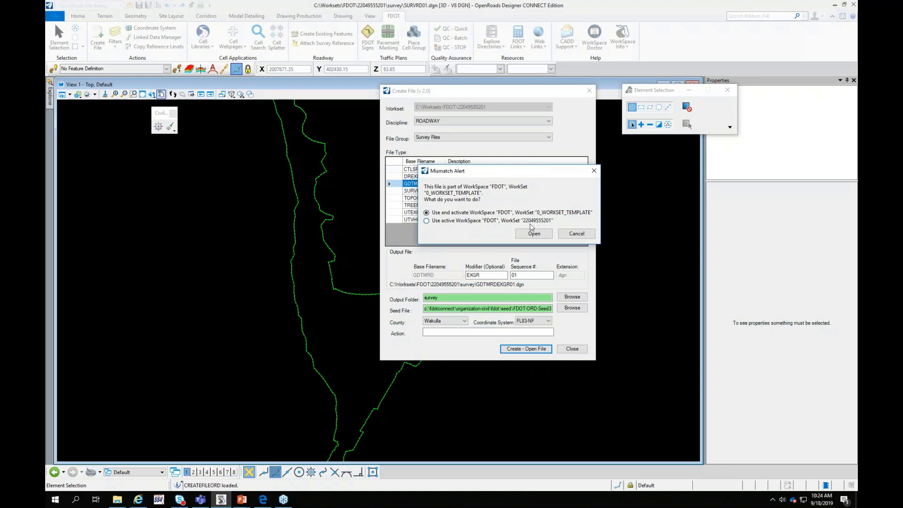
pyautogui.click(427, 222)
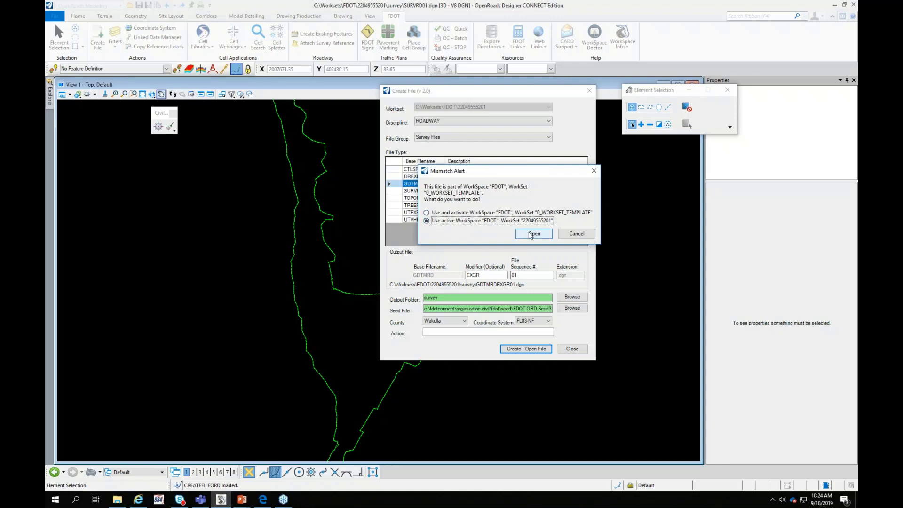
pyautogui.click(529, 234)
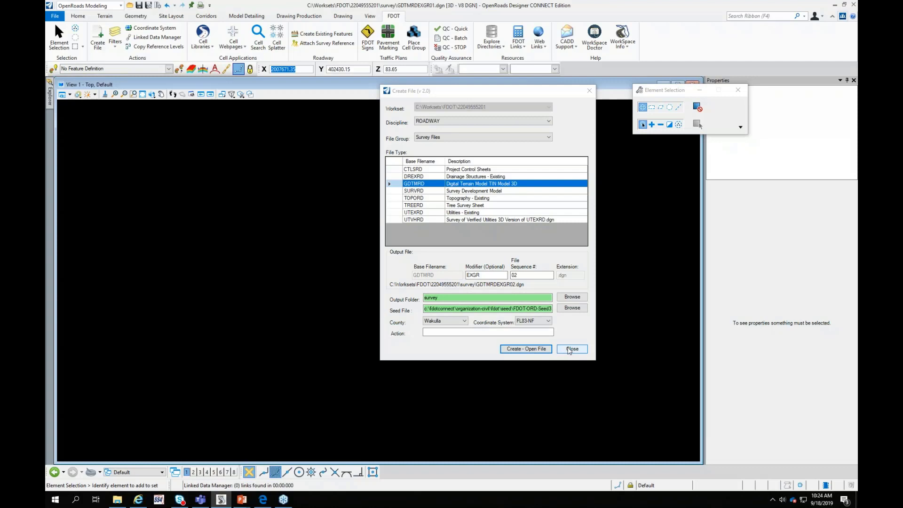
pyautogui.click(571, 349)
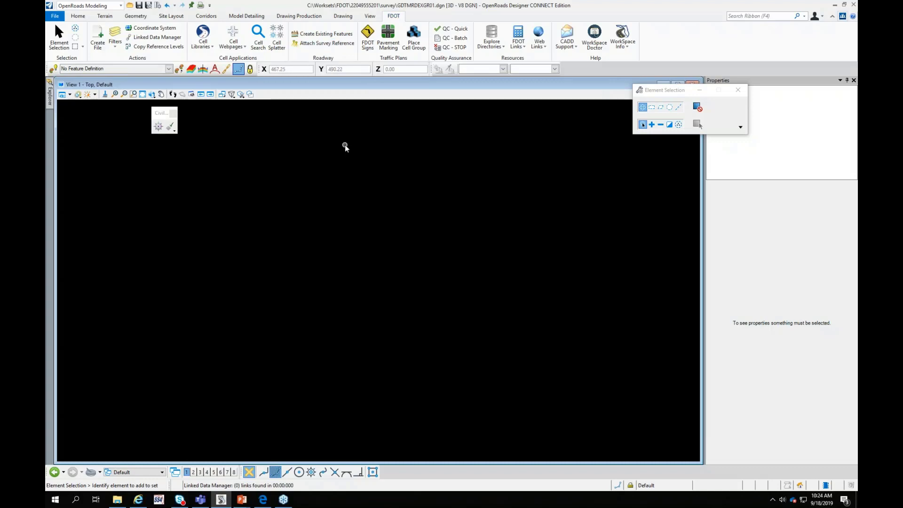
# Start a terrain import from file and choose 220495EXGR.xml in the survey folder
pyautogui.click(309, 44)
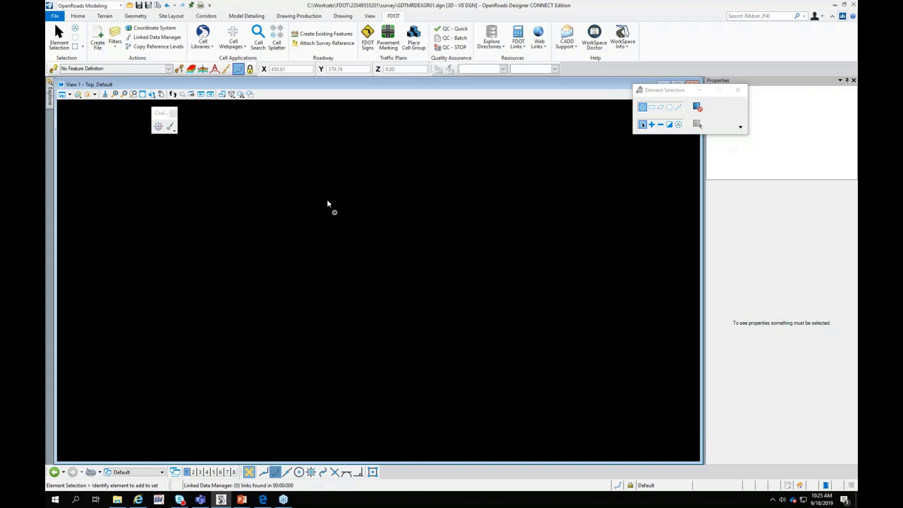
pyautogui.click(105, 16)
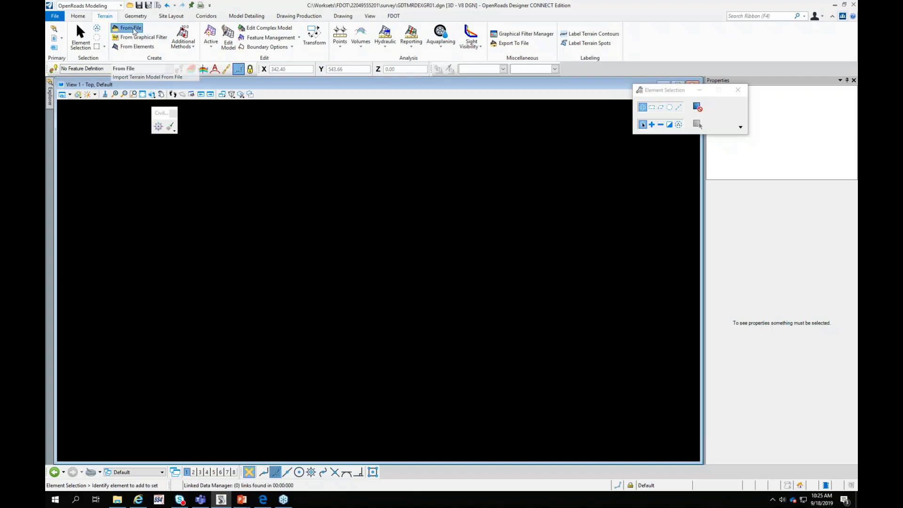
pyautogui.click(133, 29)
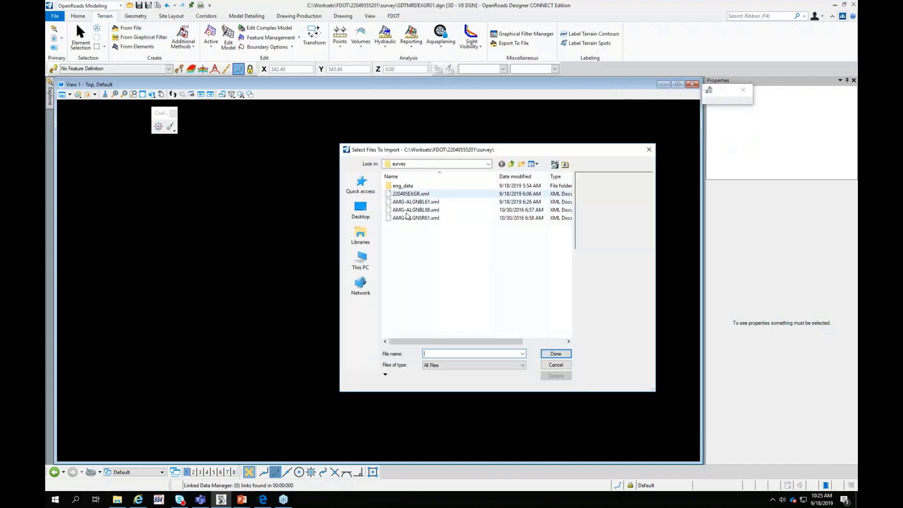
pyautogui.click(556, 354)
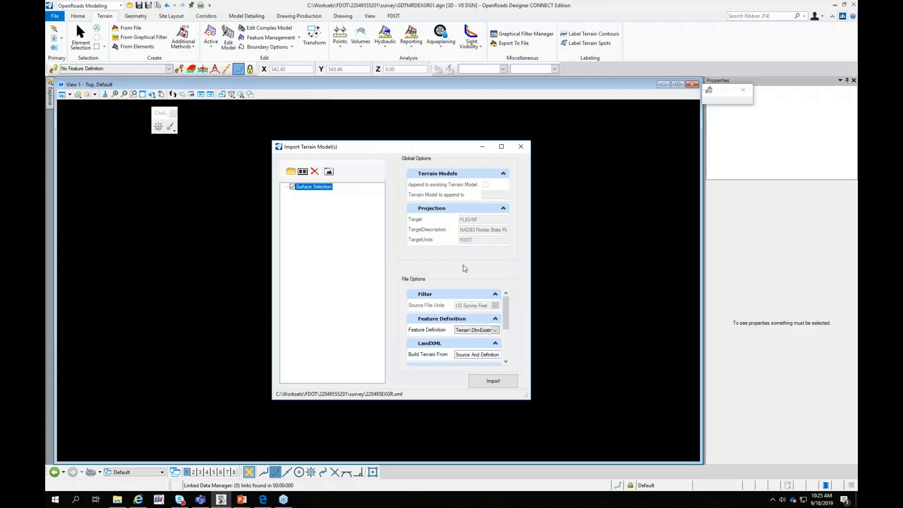
# Import the Surface Selection terrain with the feature definition DtmExisting, and close the import dialog
pyautogui.click(496, 330)
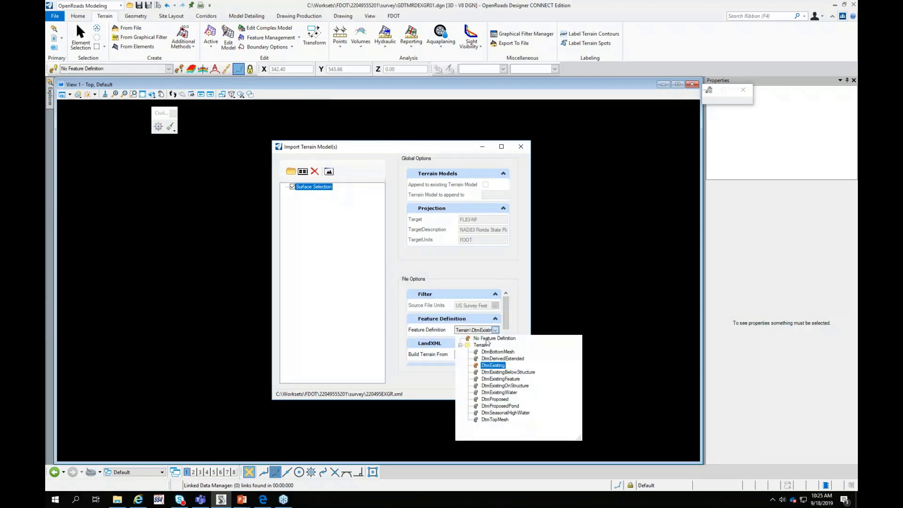
pyautogui.click(461, 346)
pyautogui.click(461, 346)
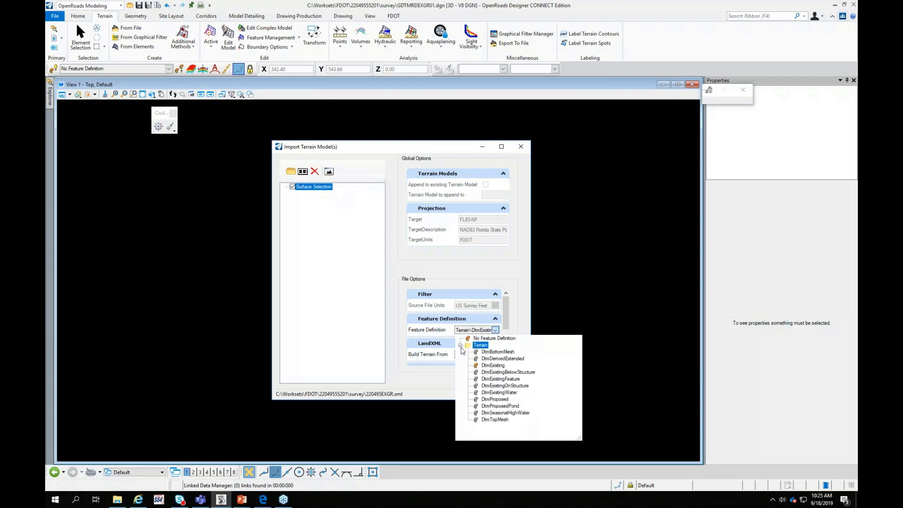
pyautogui.click(489, 366)
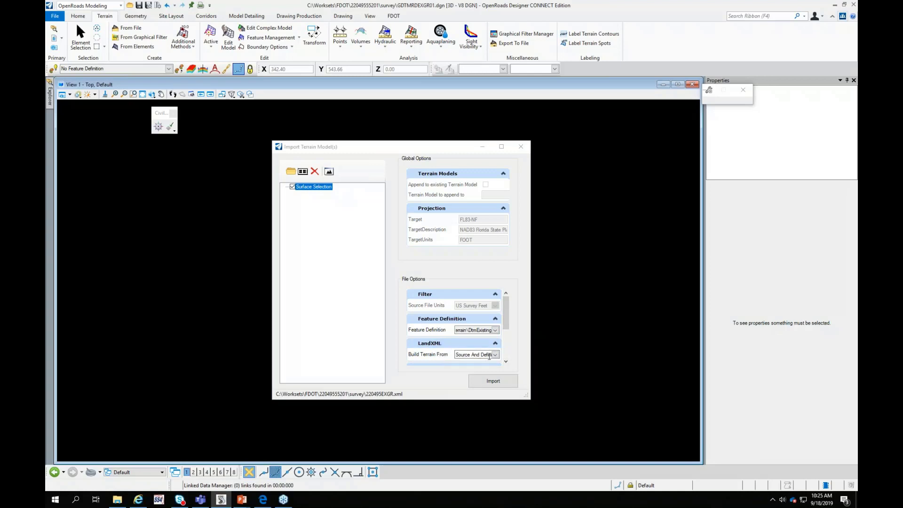
pyautogui.click(493, 381)
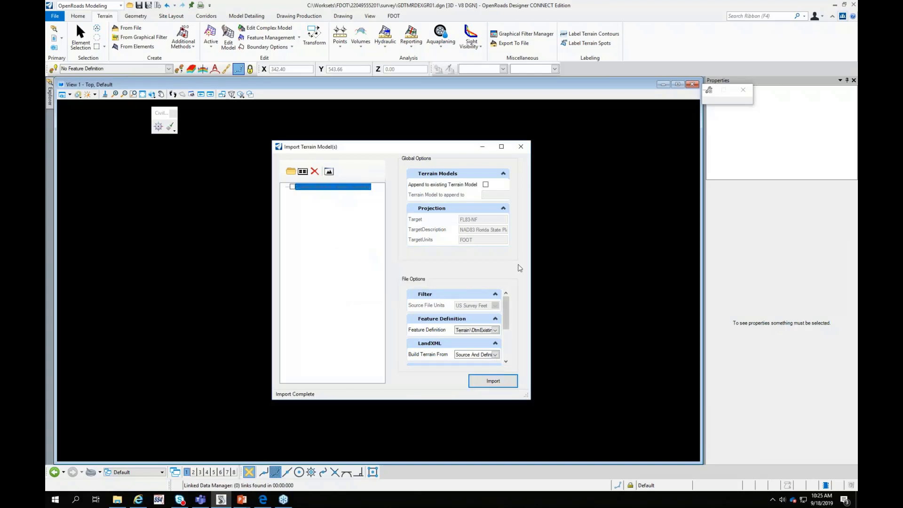
pyautogui.click(521, 147)
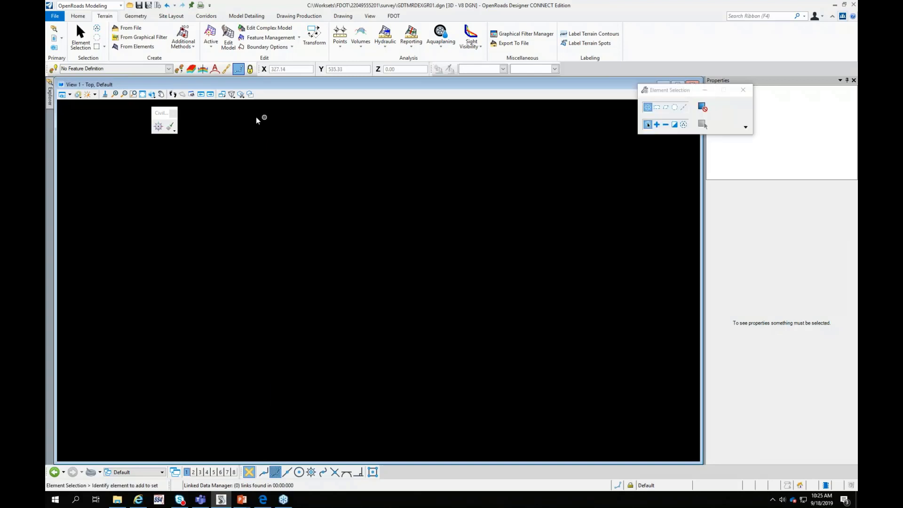
# Fit the view to the imported terrain, select it to review its properties, and clear the selection
pyautogui.click(143, 94)
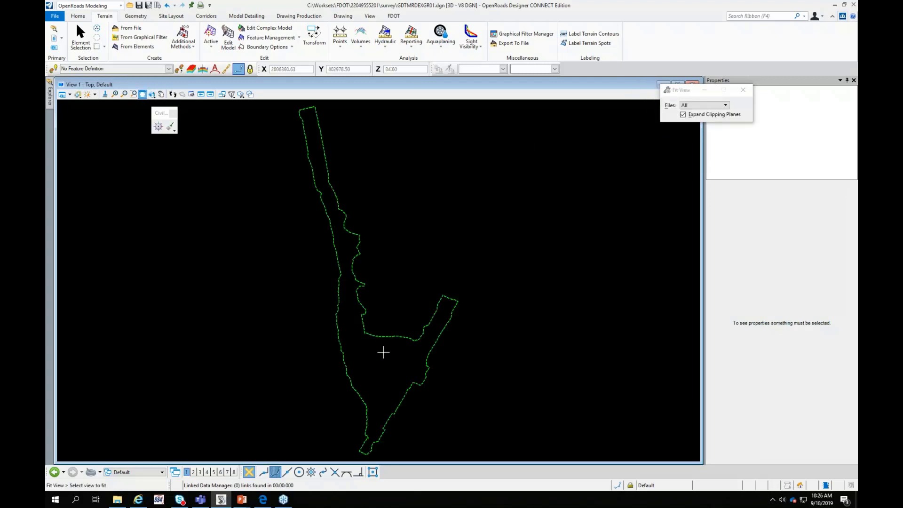
pyautogui.press('Escape')
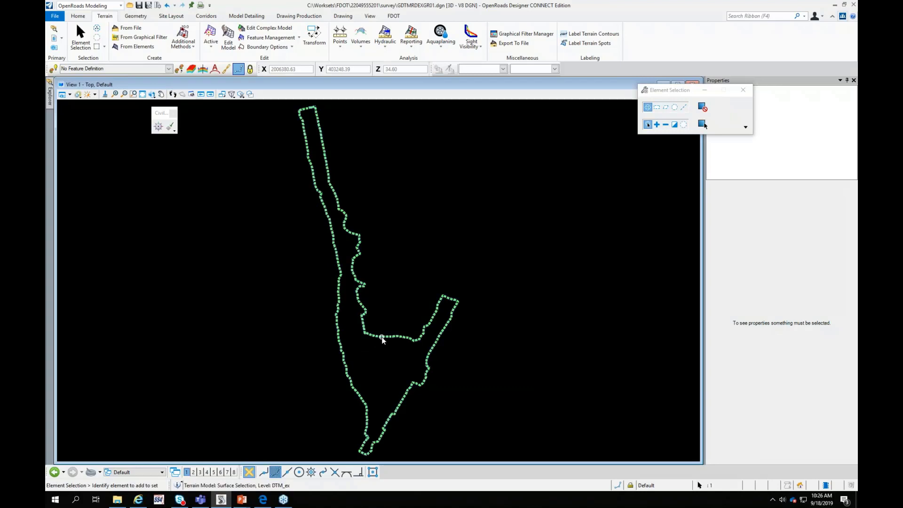
pyautogui.click(381, 337)
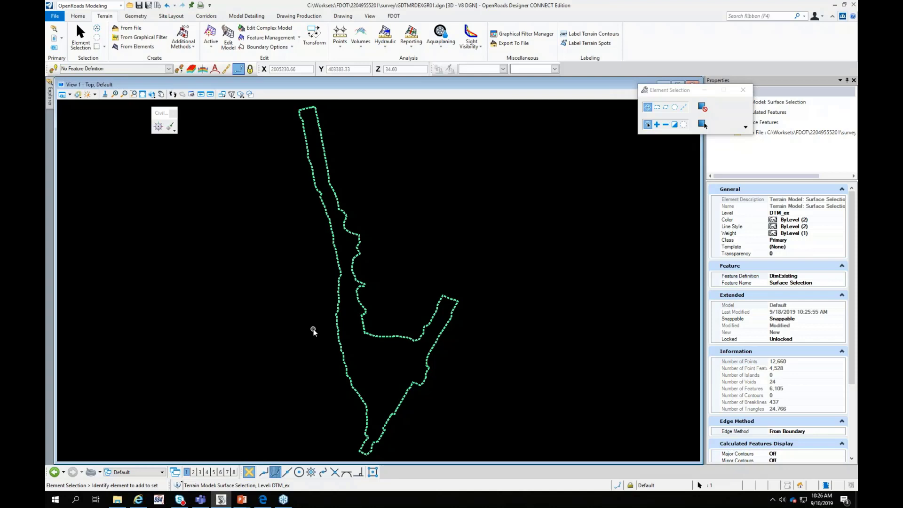
pyautogui.click(312, 327)
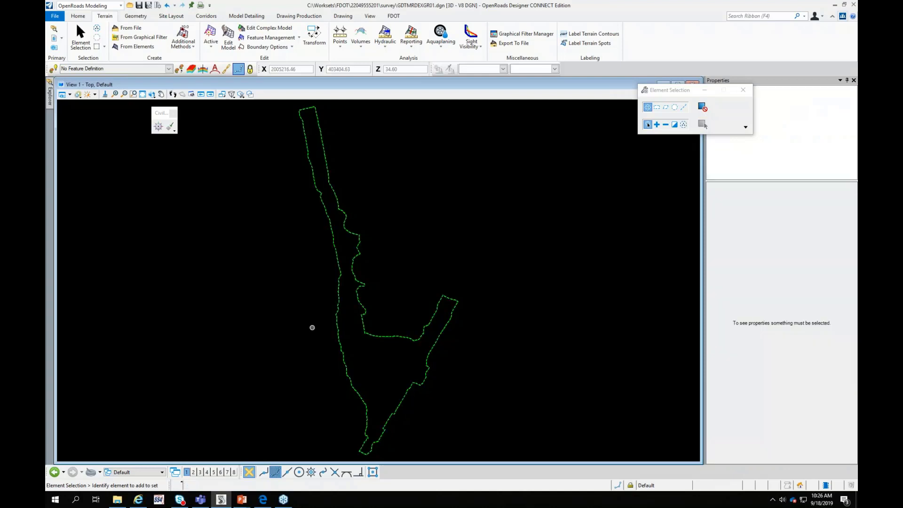
# Arrange the display as 2 Views Plan/3D and select the imported terrain at its boundary in the plan view
pyautogui.rightClick(395, 248)
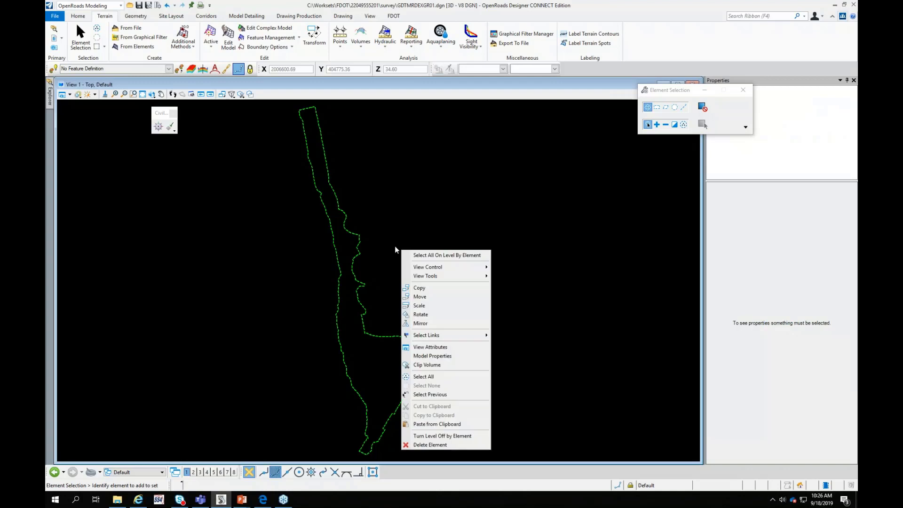
pyautogui.moveTo(428, 270)
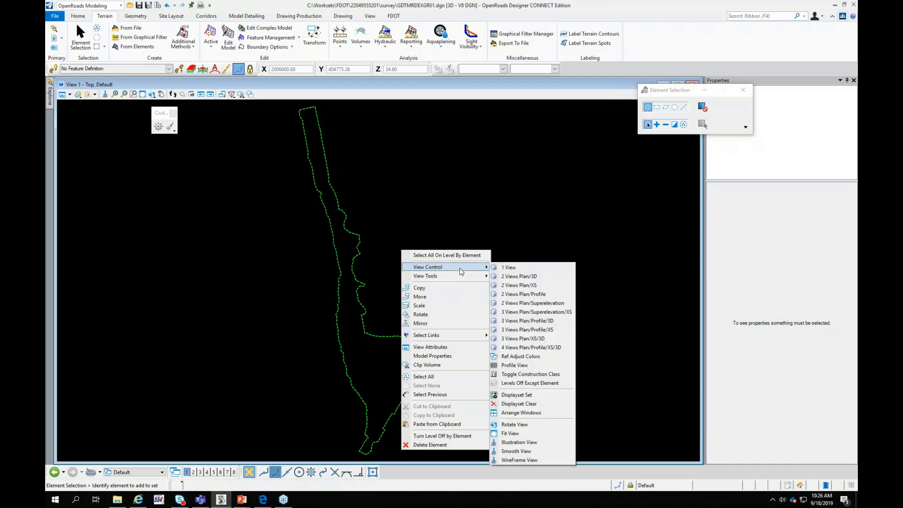
pyautogui.click(519, 278)
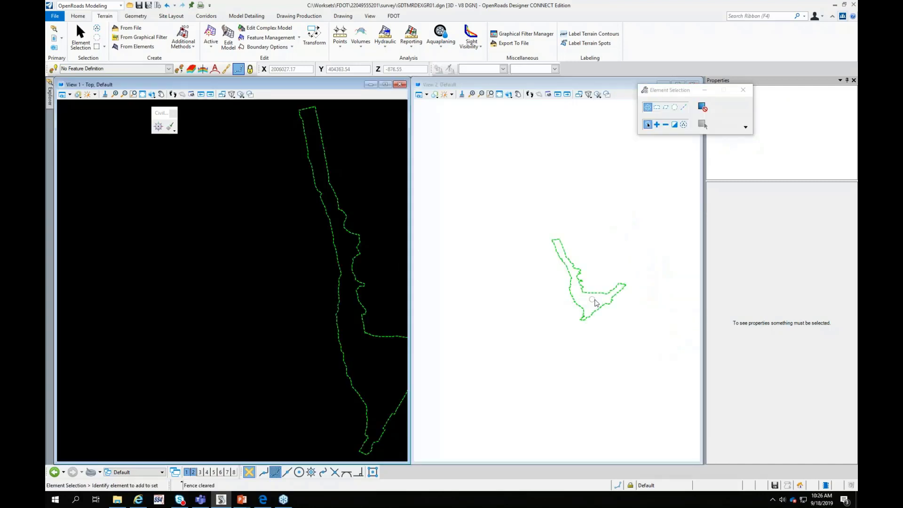
pyautogui.click(335, 321)
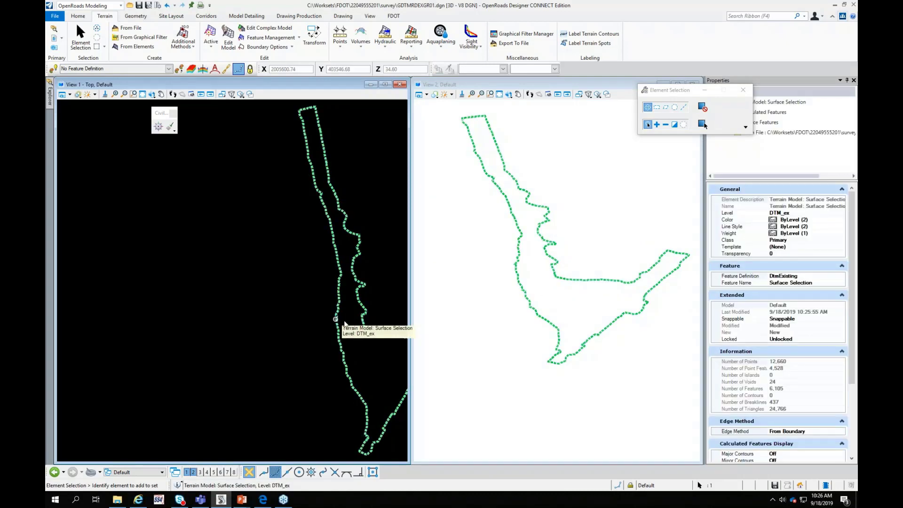
# Turn on the Triangles display of the selected Surface Selection terrain and inspect the mesh in the plan and 3D views
pyautogui.scroll(-3, 795, 399)
pyautogui.scroll(-1, 793, 404)
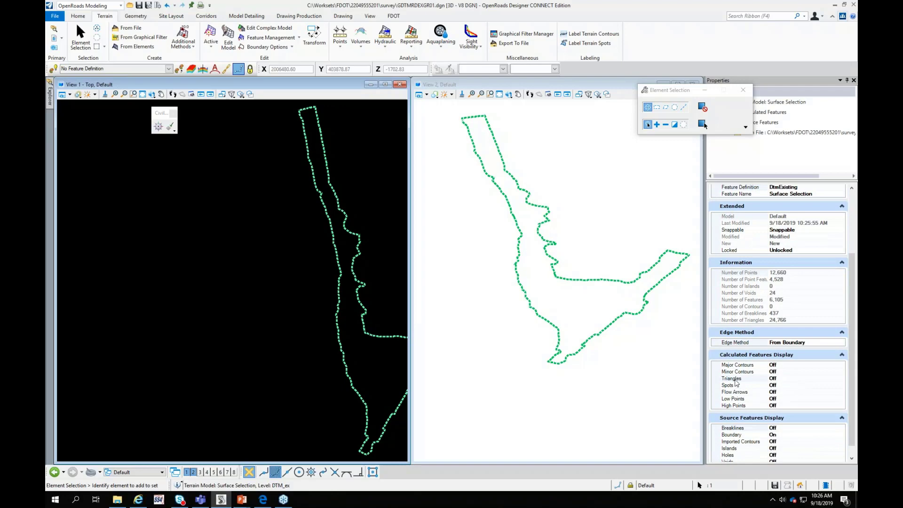
pyautogui.click(736, 379)
pyautogui.press('Down')
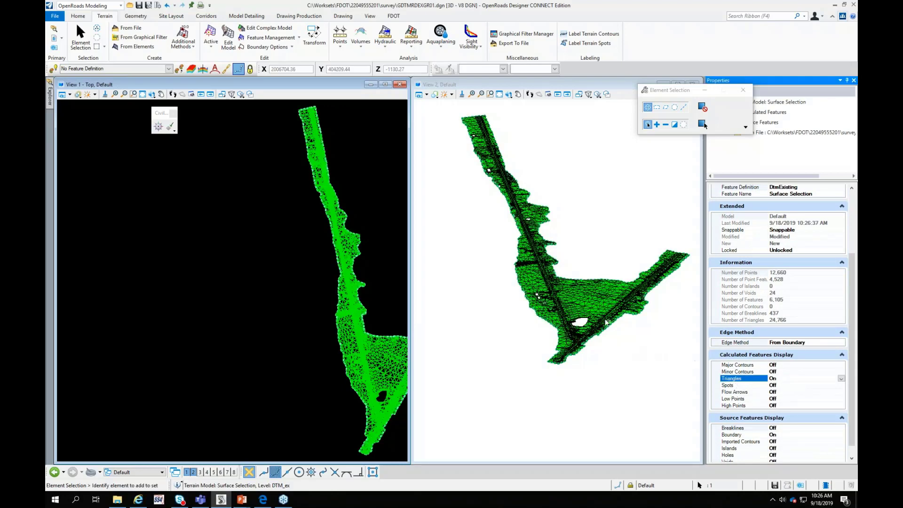
pyautogui.scroll(3, 616, 322)
pyautogui.scroll(-3, 272, 314)
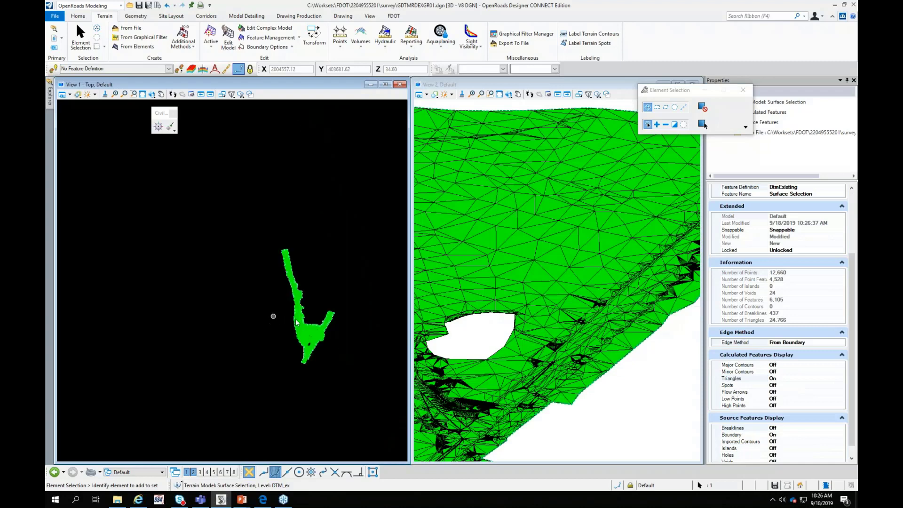
pyautogui.scroll(2, 272, 315)
pyautogui.scroll(-4, 534, 304)
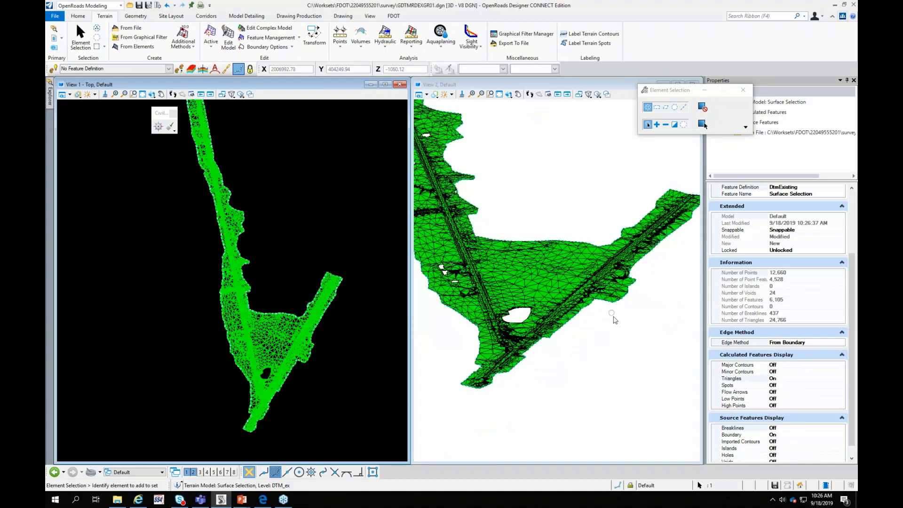
# Set the display style of the 3D view, View 2, to Thematic:Height
pyautogui.click(438, 86)
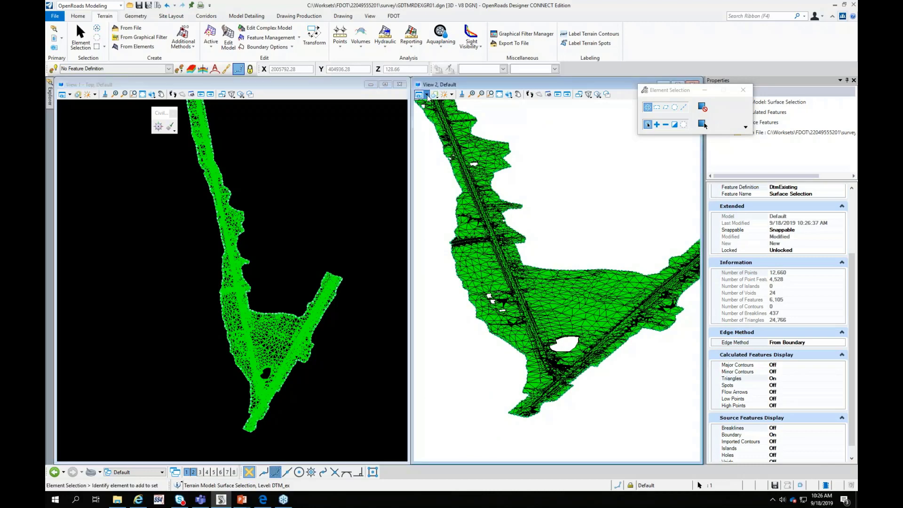
pyautogui.click(427, 95)
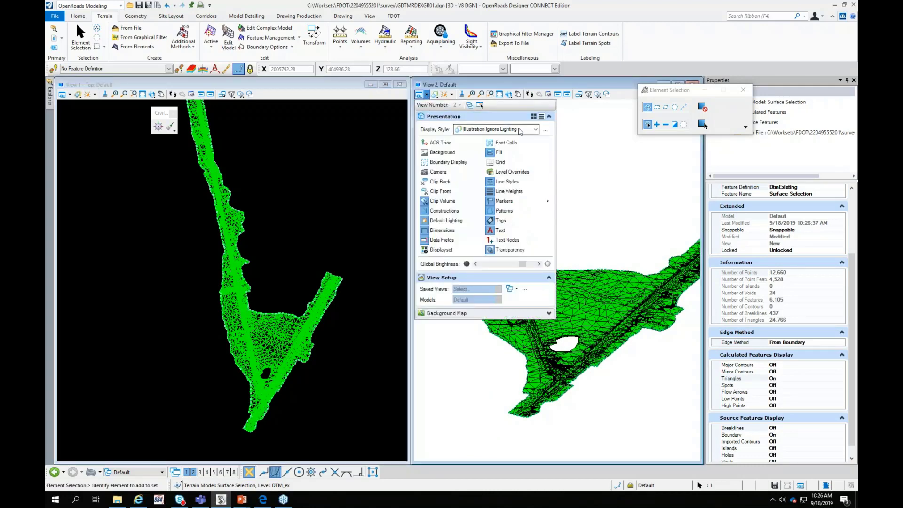
pyautogui.click(536, 130)
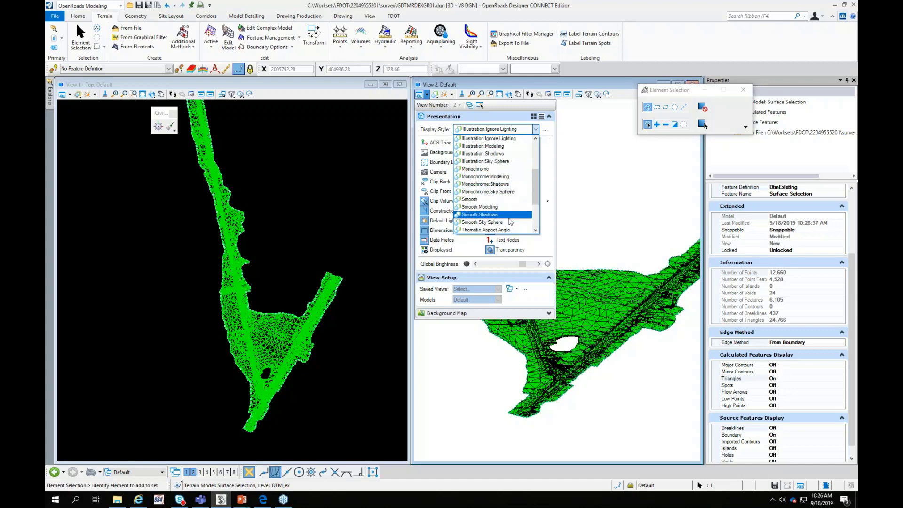
pyautogui.scroll(-1, 511, 223)
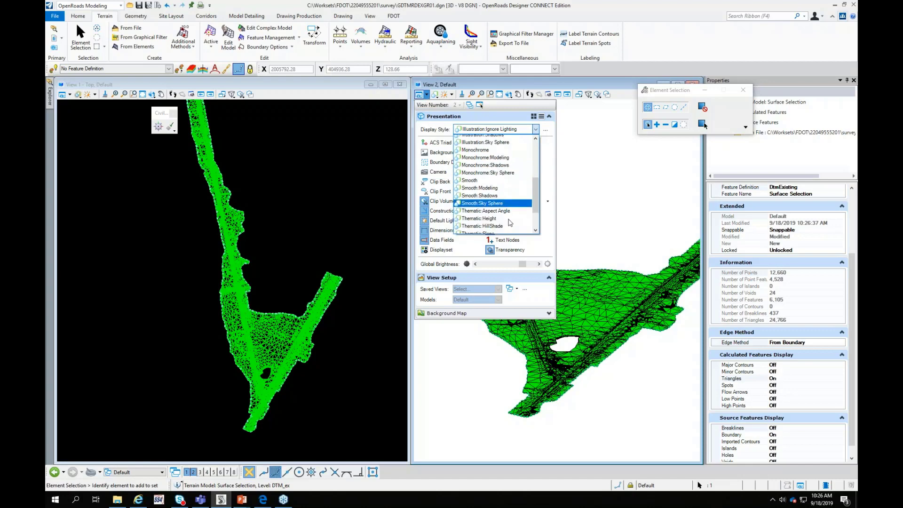
pyautogui.click(485, 215)
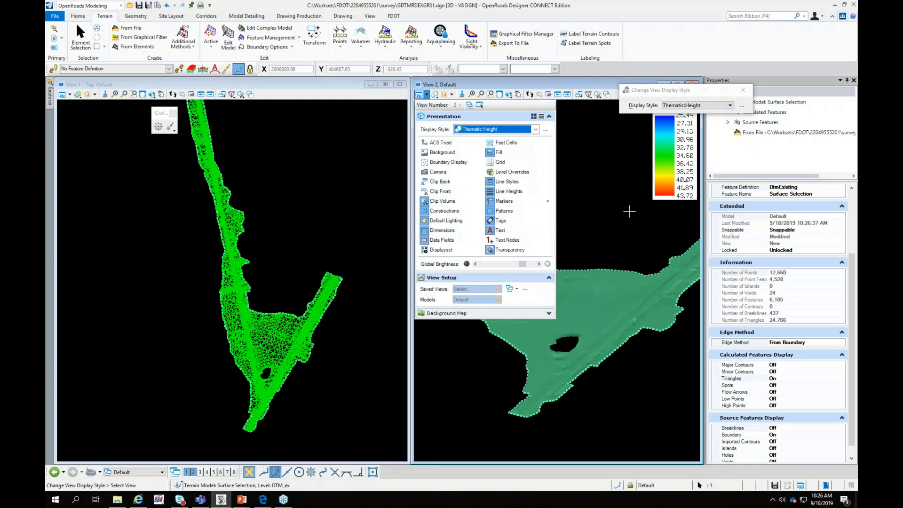
# Apply the Thematic:Height display style to the plan view, View 1, and clear the terrain selection
pyautogui.click(728, 106)
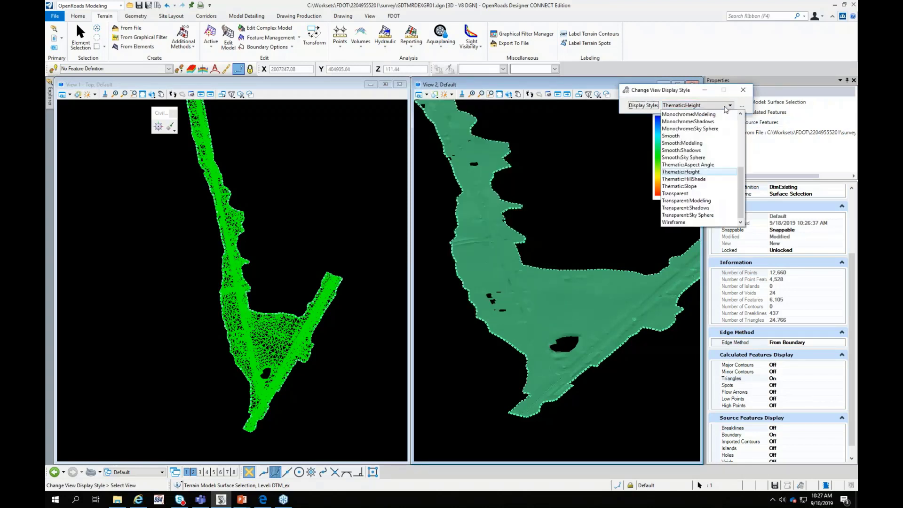
pyautogui.click(690, 172)
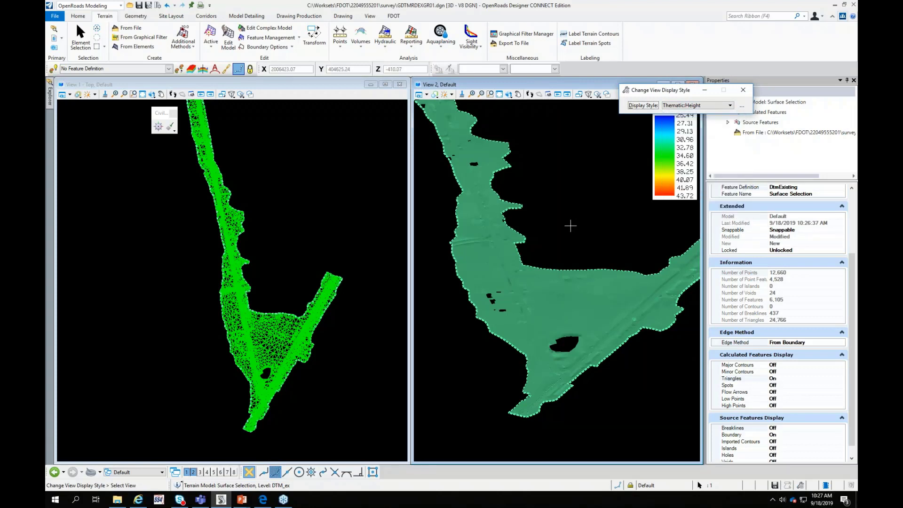
pyautogui.click(301, 258)
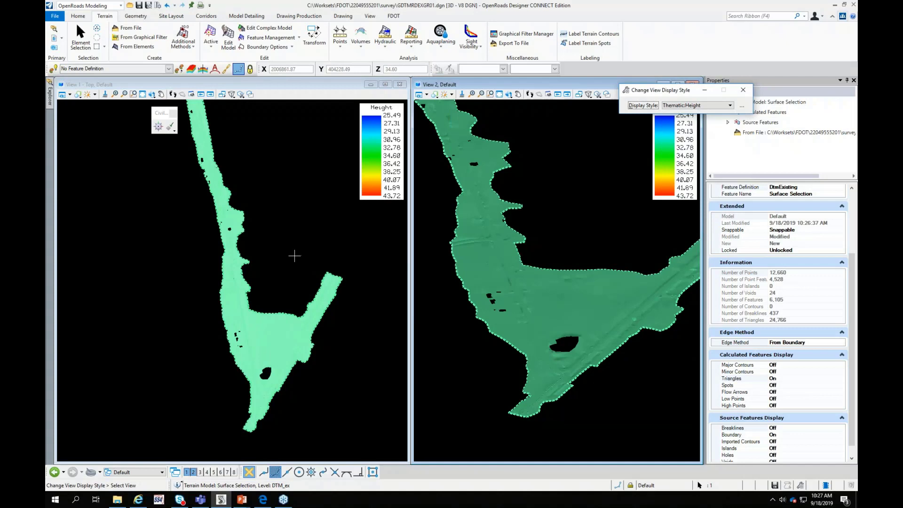
pyautogui.rightClick(295, 255)
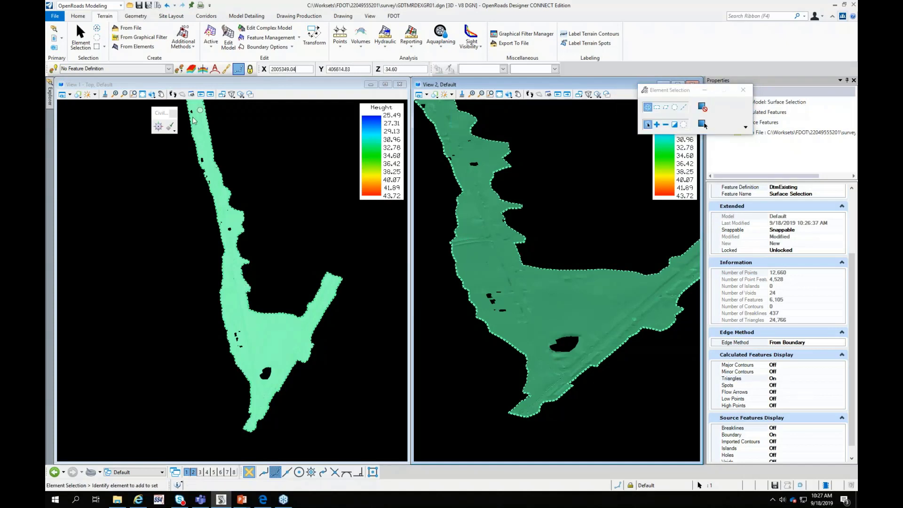
pyautogui.click(203, 93)
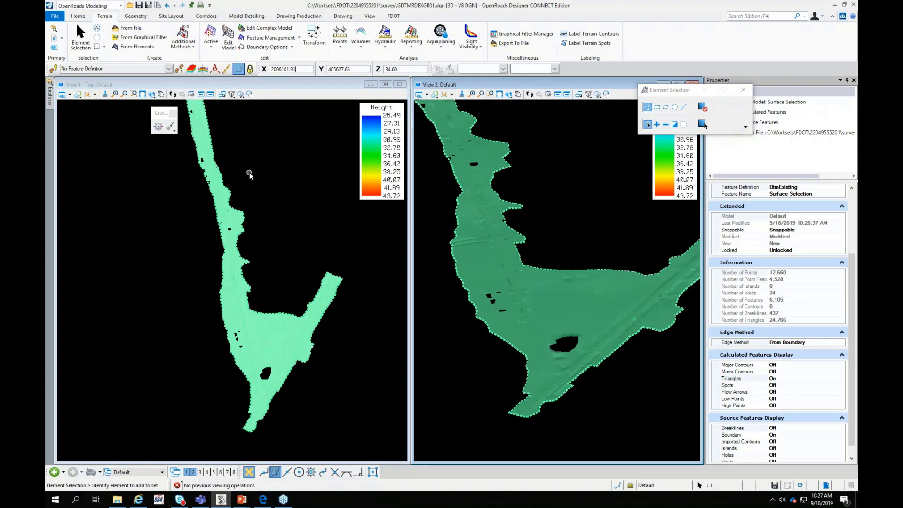
pyautogui.click(249, 172)
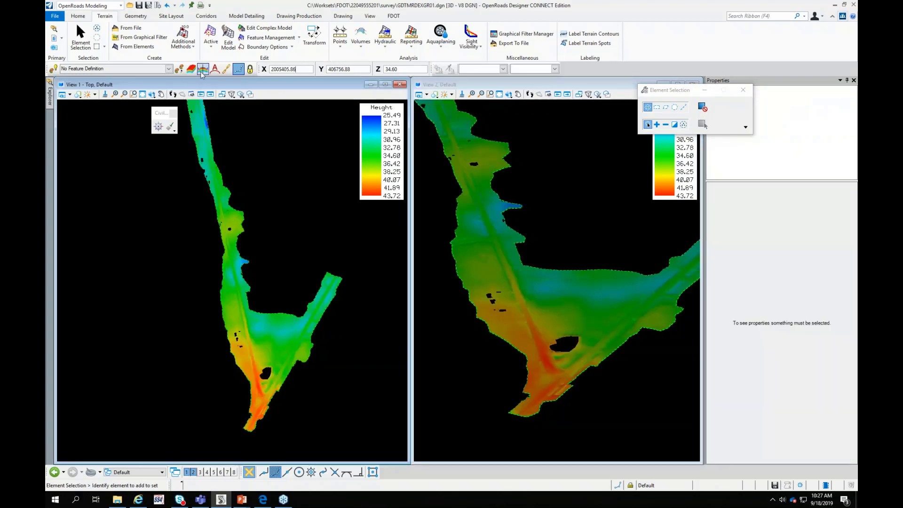
# Set the display style of the plan view, View 1, to Wireframe
pyautogui.click(201, 95)
pyautogui.click(278, 184)
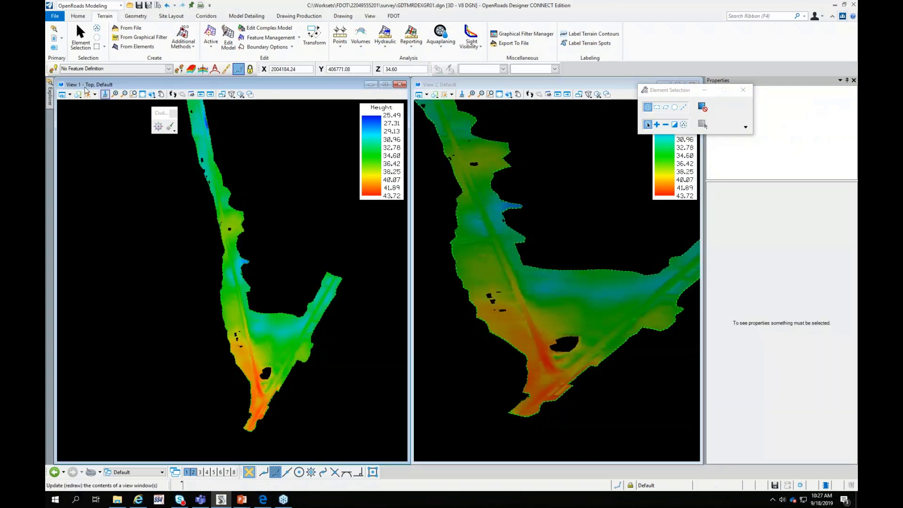
pyautogui.click(70, 95)
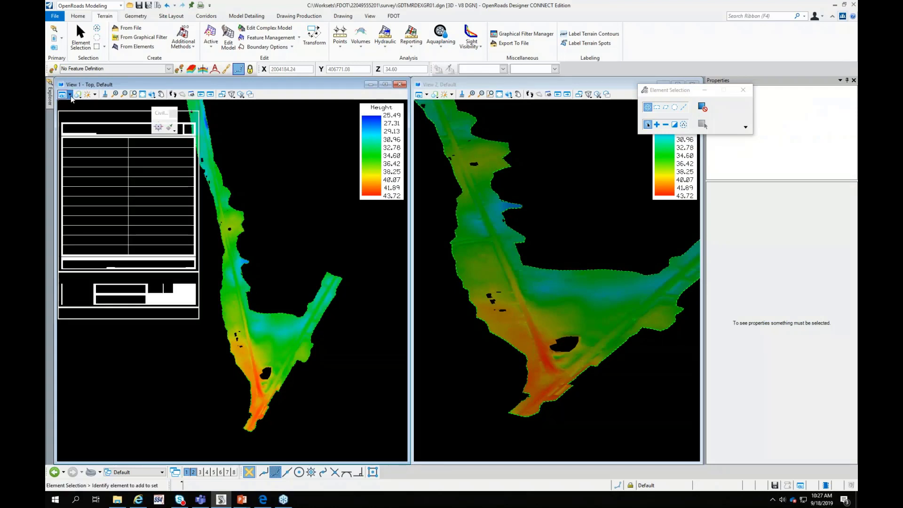
pyautogui.click(179, 129)
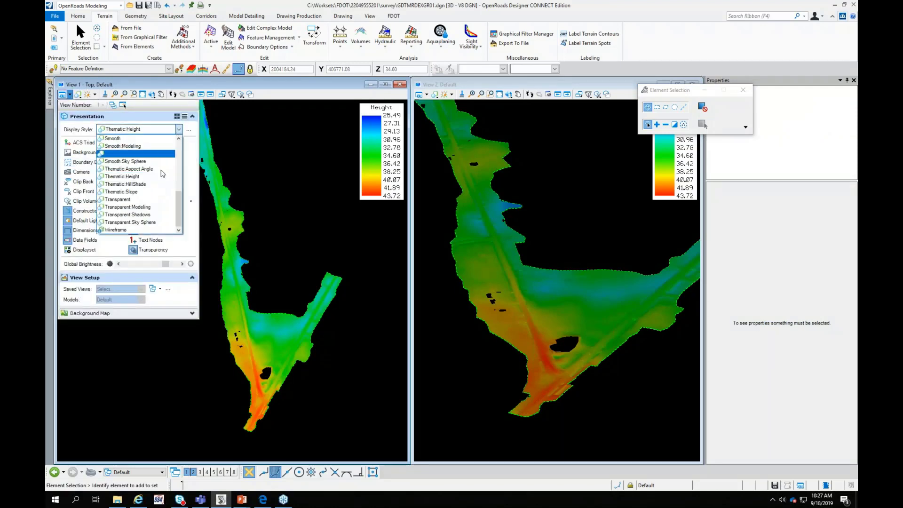
pyautogui.click(124, 229)
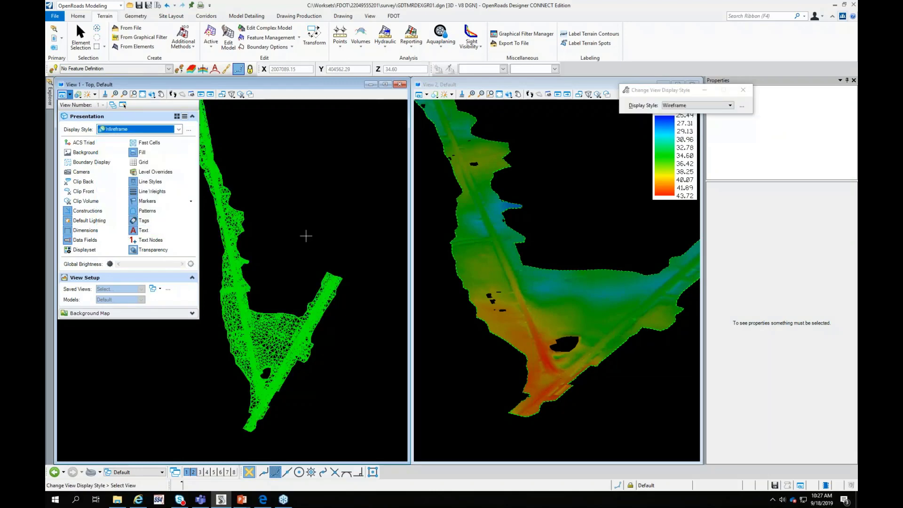
# Examine the terrain's height shading in the 3D view from a tilted angle, including the low areas along its boundary
pyautogui.scroll(2, 579, 391)
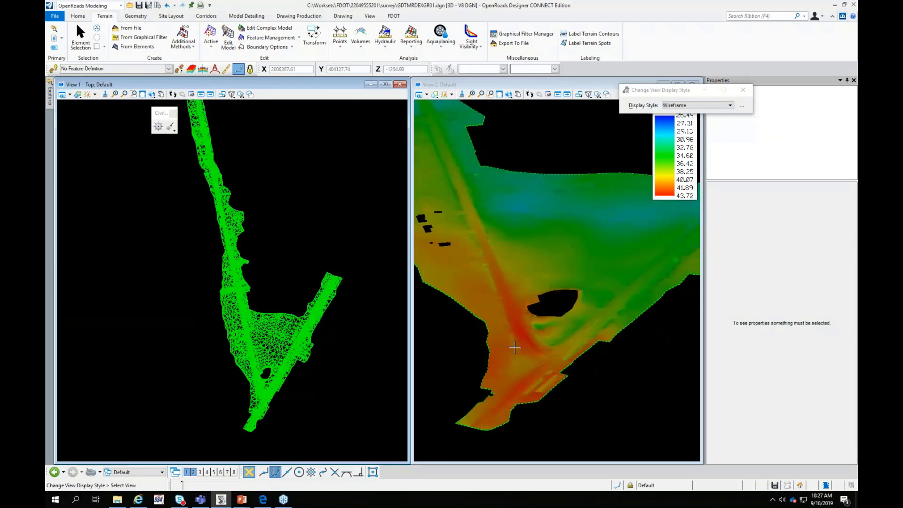
pyautogui.scroll(1, 515, 347)
pyautogui.scroll(-2, 563, 273)
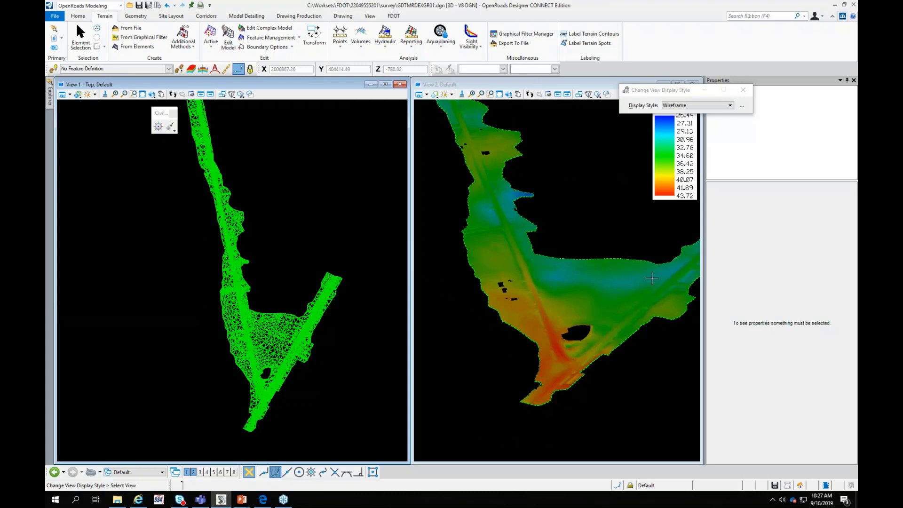
pyautogui.keyDown('shift'); pyautogui.moveTo(651, 278); pyautogui.dragTo(629, 259, button='middle'); pyautogui.keyUp('shift')
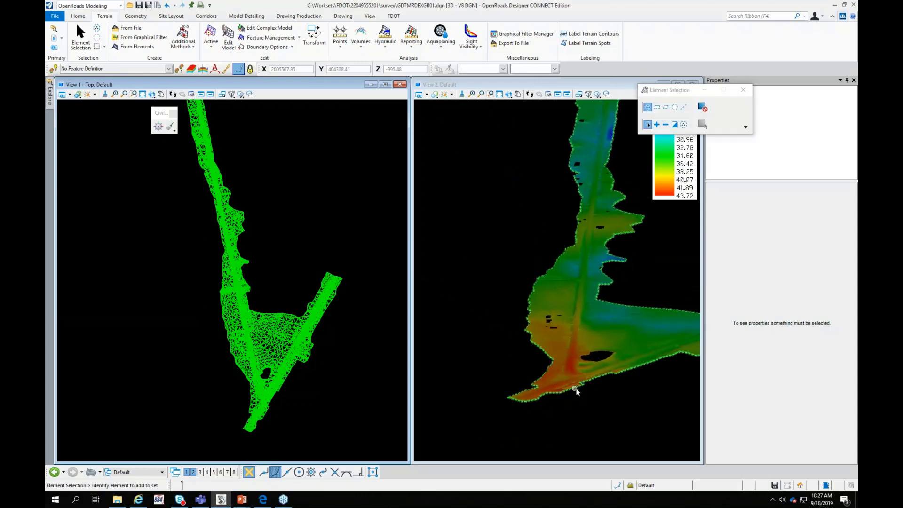
pyautogui.scroll(1, 574, 383)
pyautogui.scroll(-1, 507, 359)
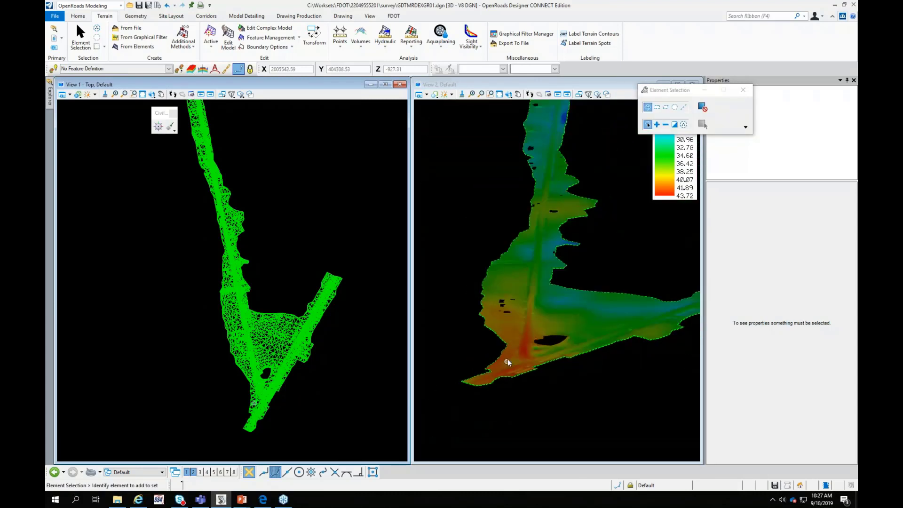
pyautogui.scroll(3, 552, 240)
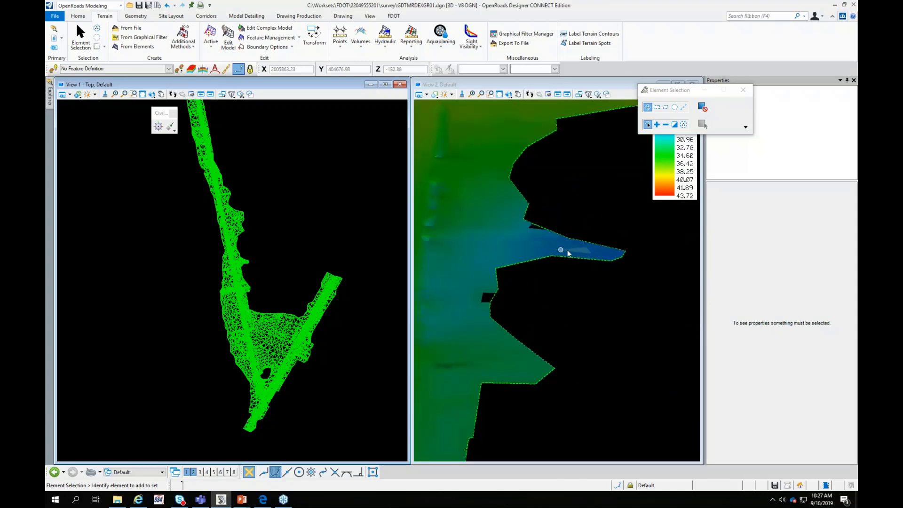
pyautogui.scroll(-3, 599, 298)
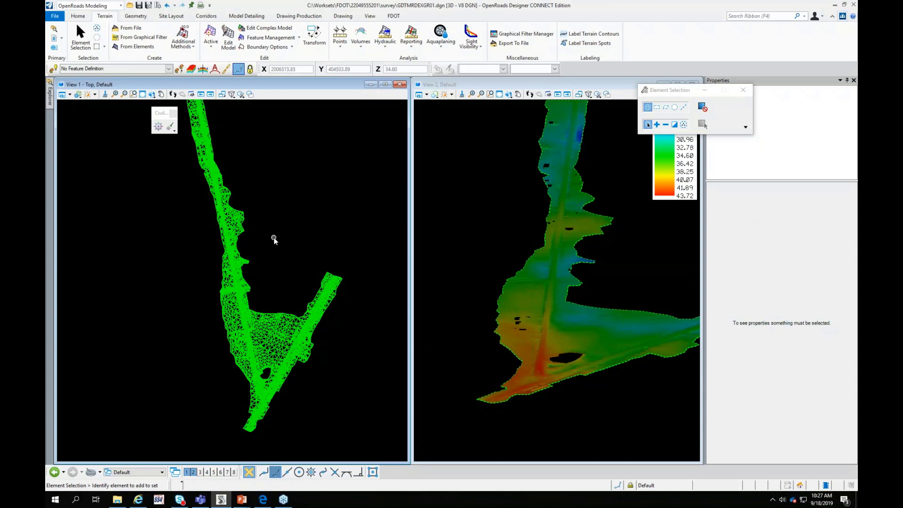
# Open SURVRD01.dgn from the survey folder of the workset
pyautogui.click(151, 94)
pyautogui.click(54, 16)
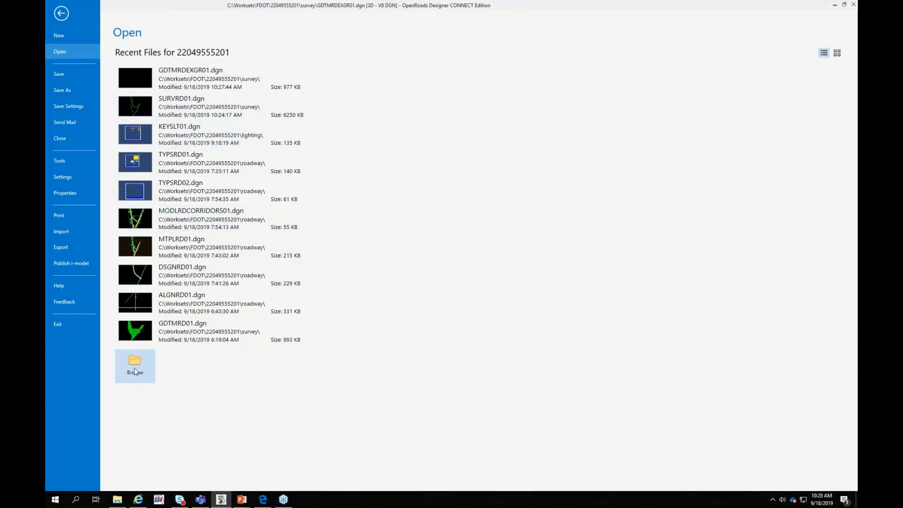
pyautogui.click(135, 371)
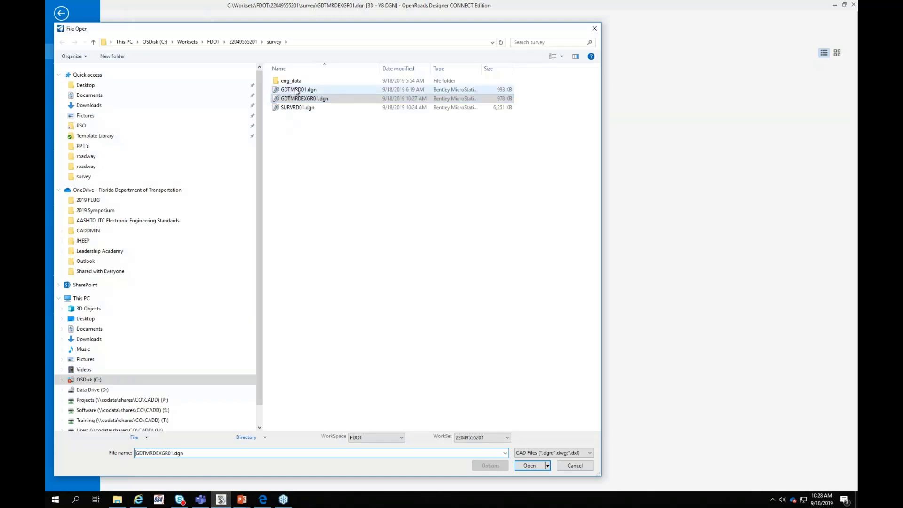
pyautogui.click(298, 108)
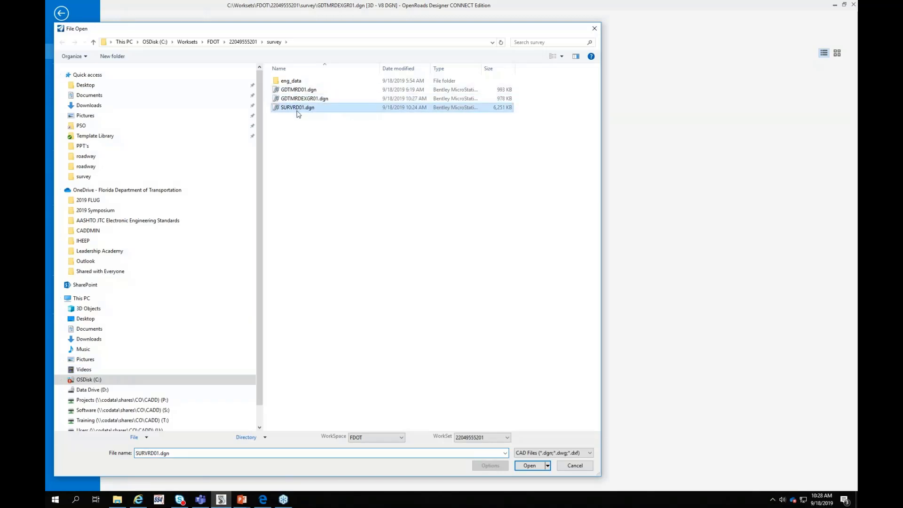
pyautogui.click(538, 469)
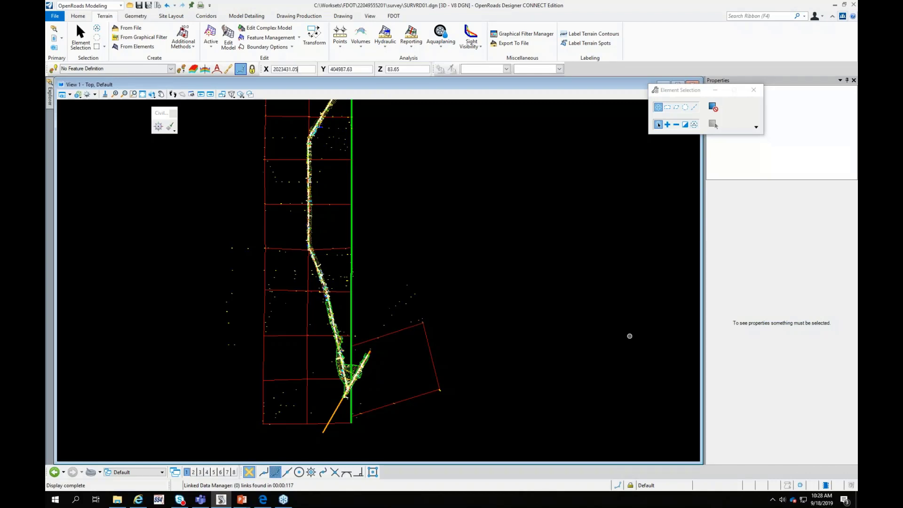
# Apply the STANDARDS.ALGNRD level filter to the survey file's view and inspect the baseline alignments
pyautogui.scroll(5, 340, 391)
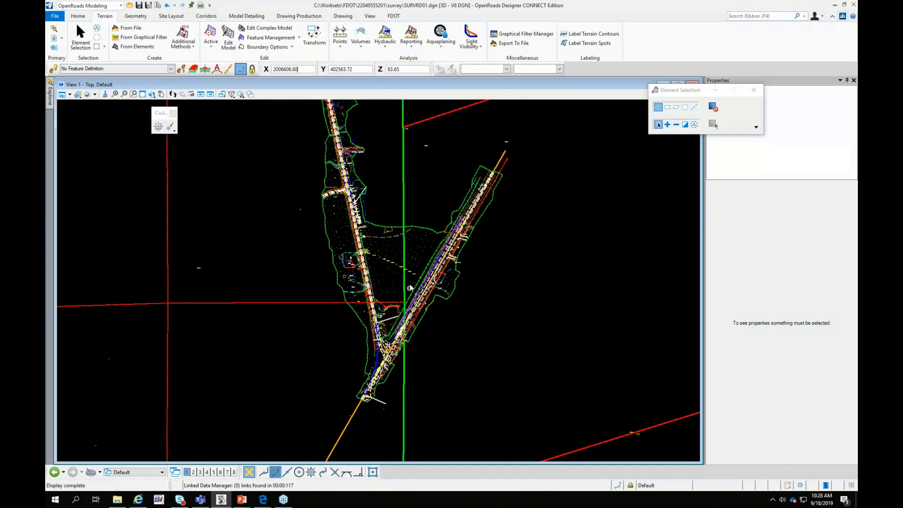
pyautogui.scroll(2, 380, 280)
pyautogui.scroll(2, 379, 280)
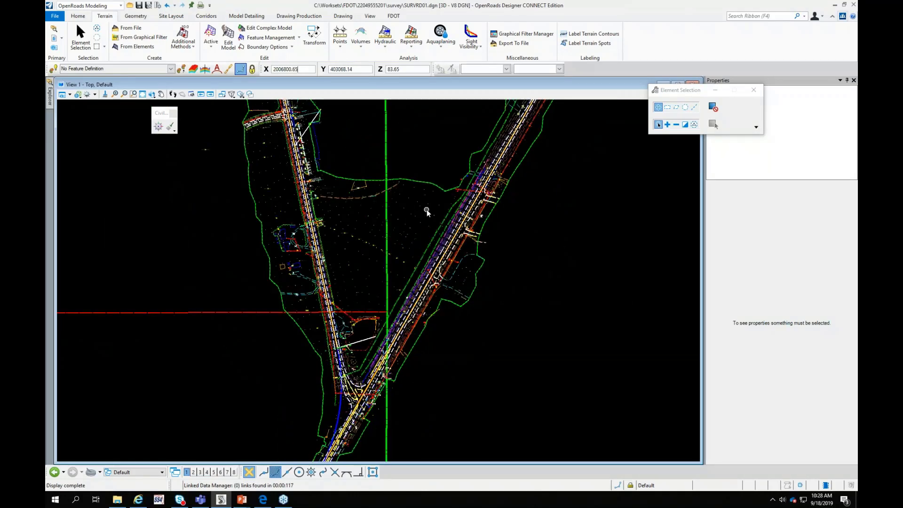
pyautogui.hotkey('ctrl', 'e')
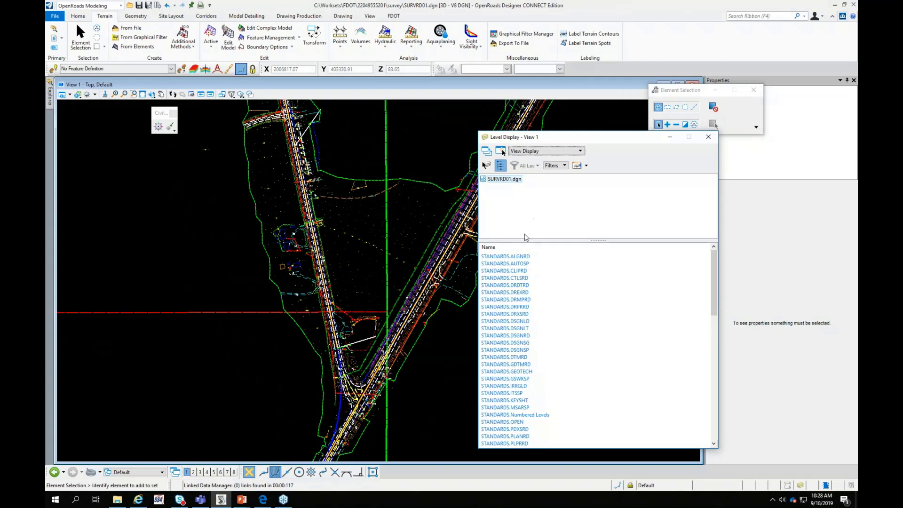
pyautogui.doubleClick(521, 259)
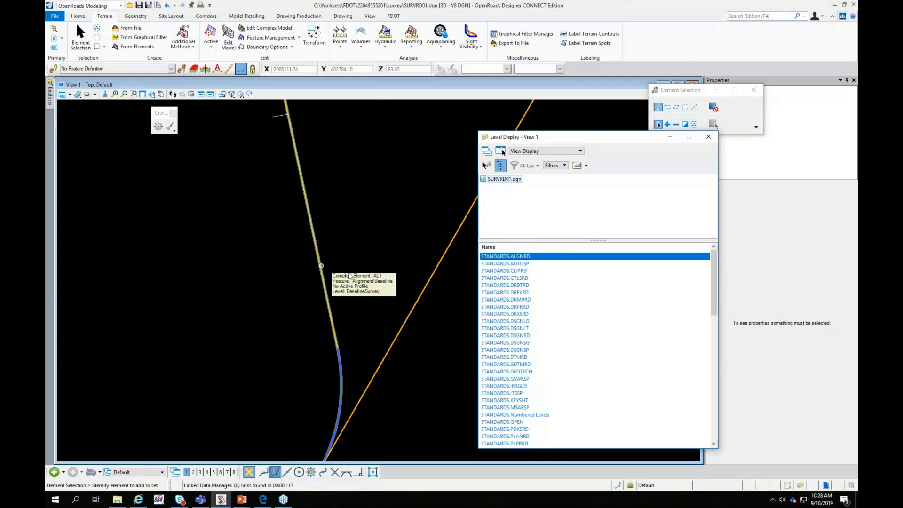
pyautogui.scroll(-1, 286, 305)
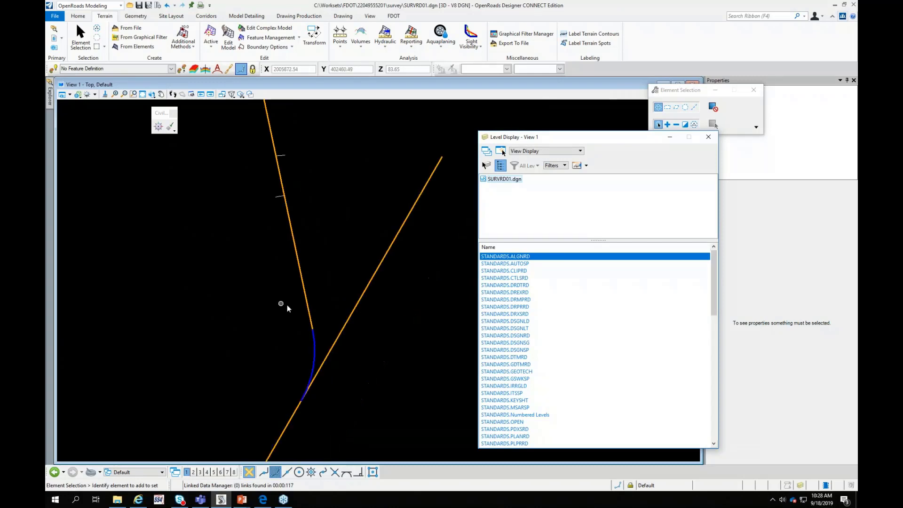
pyautogui.scroll(-1, 404, 312)
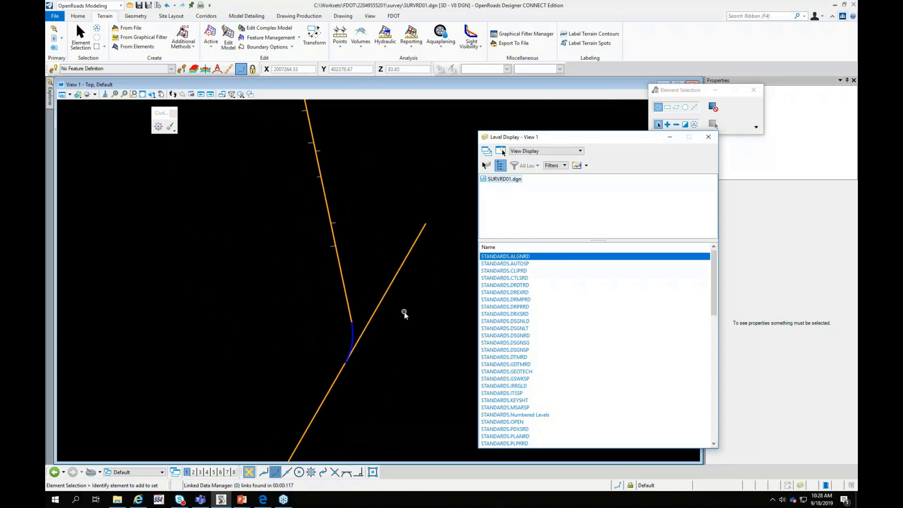
# Inspect the properties and dimensions of the AL1 baseline alignment, and clear the selection
pyautogui.click(345, 295)
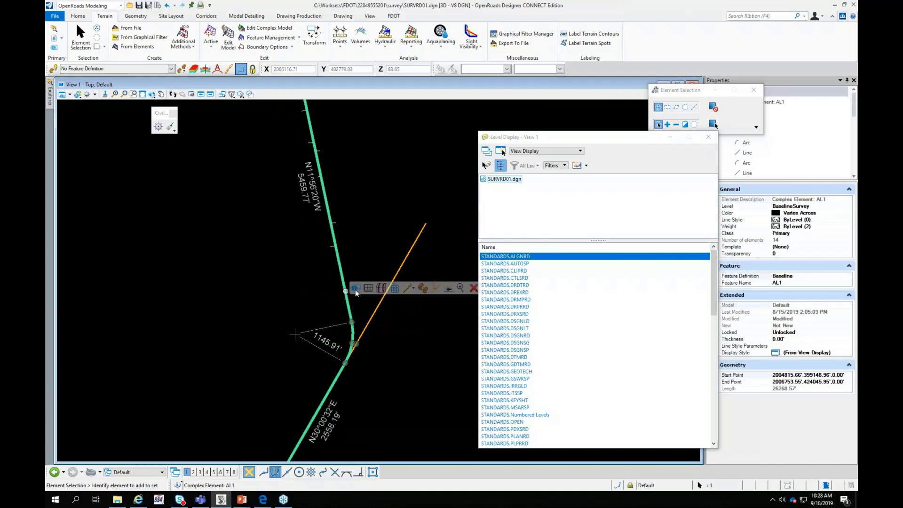
pyautogui.moveTo(347, 295)
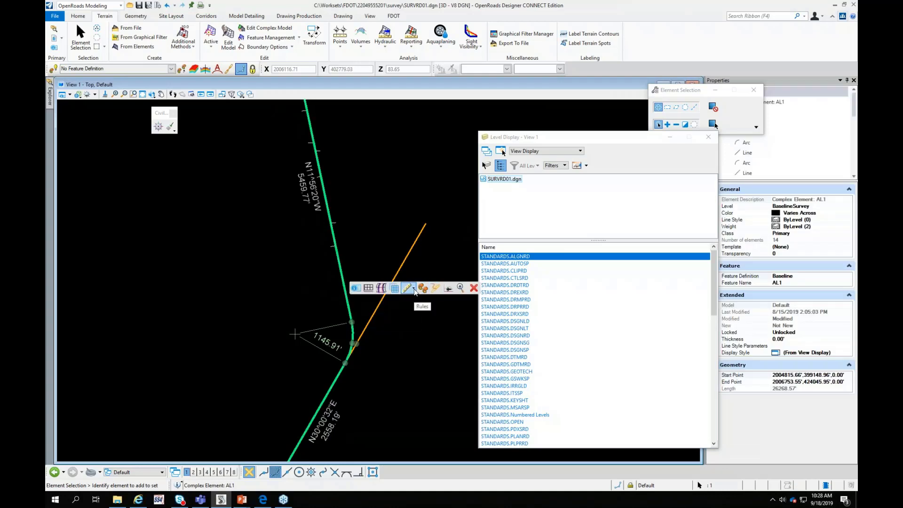
pyautogui.click(346, 211)
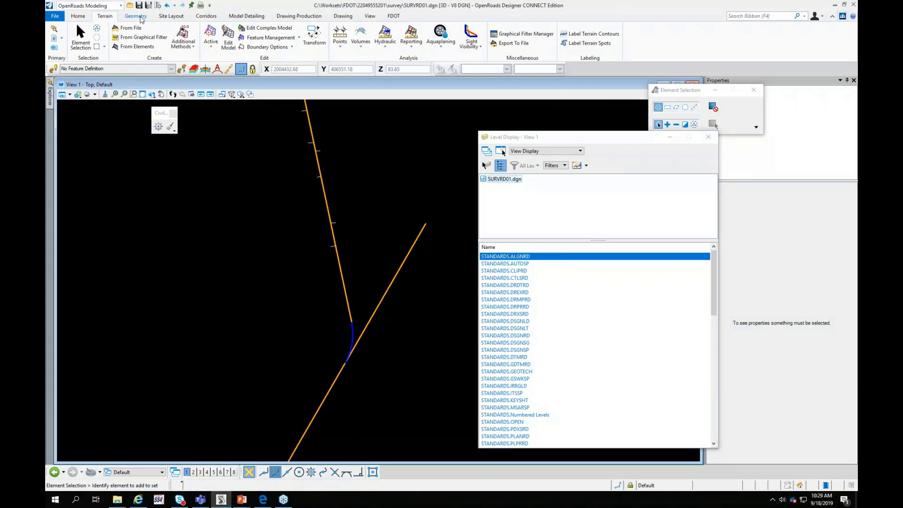
pyautogui.click(140, 17)
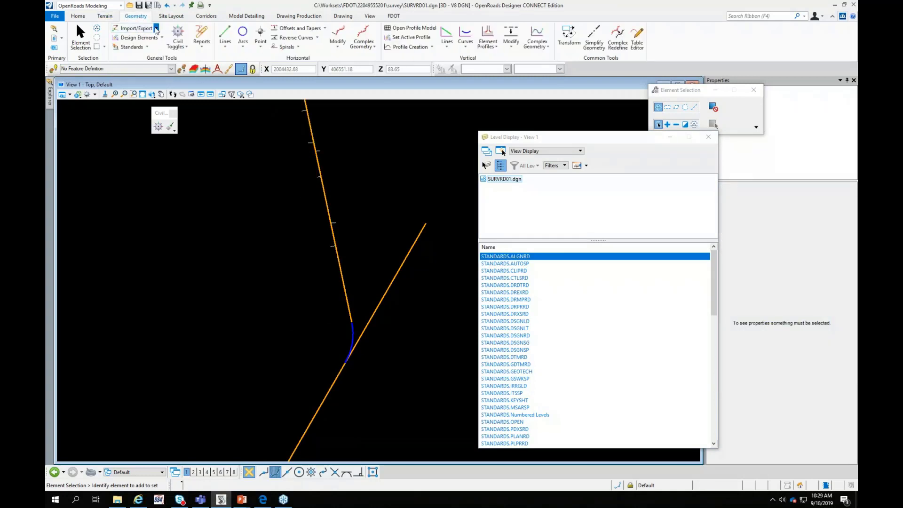
pyautogui.click(156, 29)
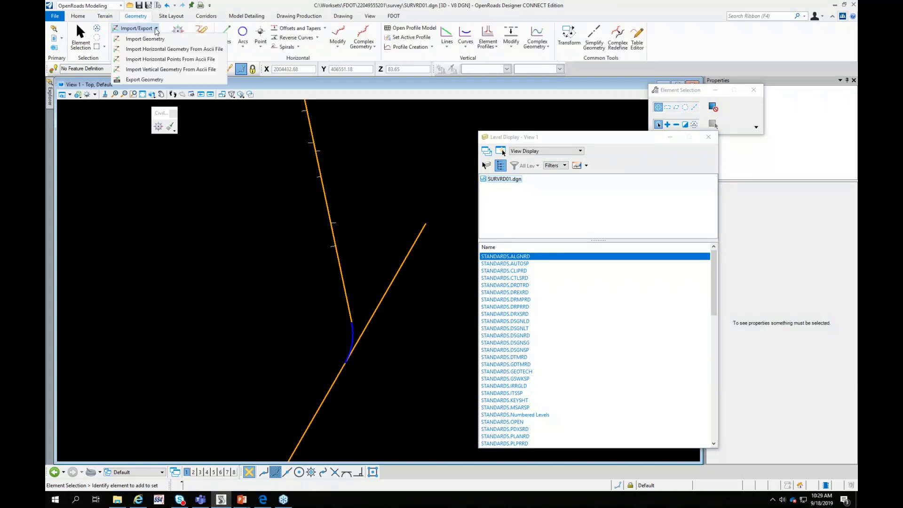
pyautogui.click(144, 80)
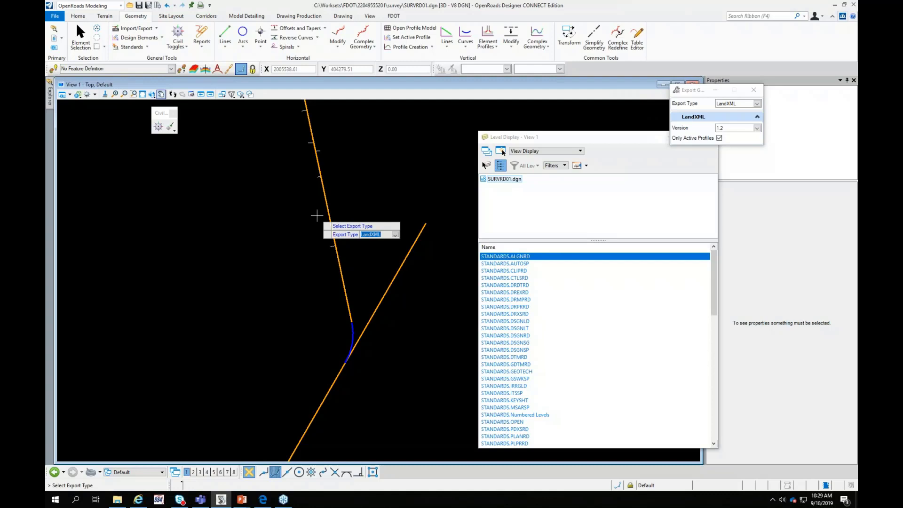
pyautogui.rightClick(316, 215)
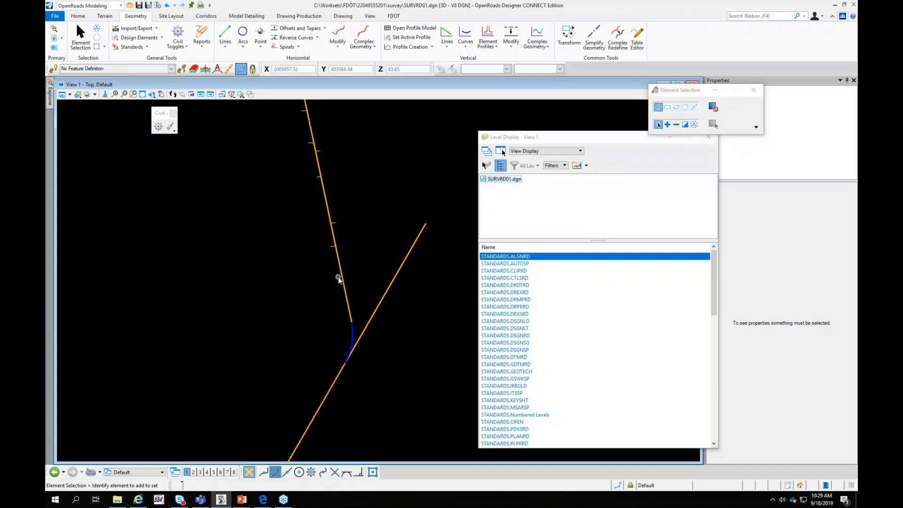
# Close the level display window of View 1
pyautogui.moveTo(341, 276)
pyautogui.click(602, 146)
pyautogui.moveTo(602, 146); pyautogui.dragTo(575, 162)
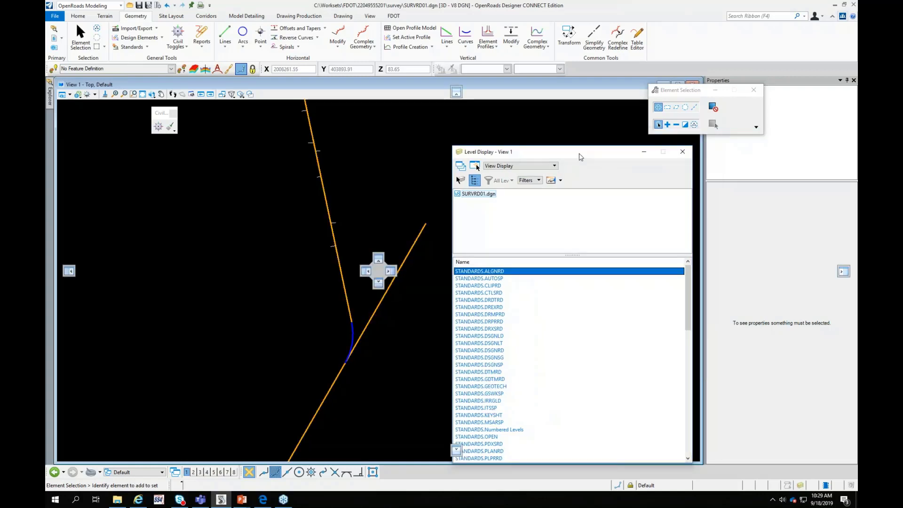
pyautogui.click(682, 153)
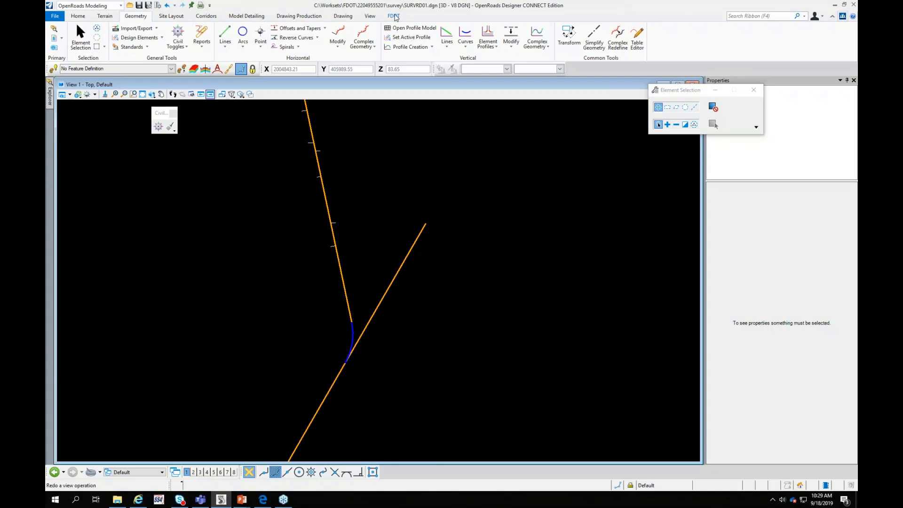
# Start creating an FDOT project file and set its file group to Roadway Files
pyautogui.click(393, 16)
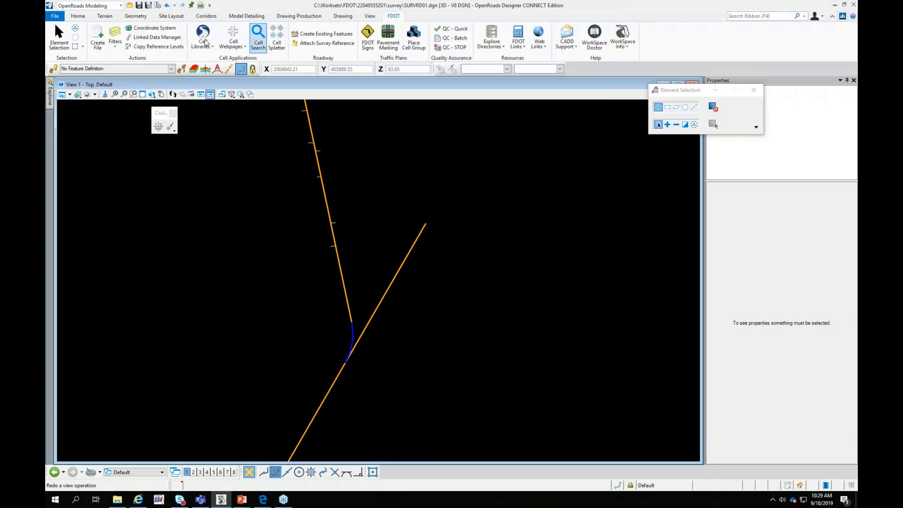
pyautogui.click(100, 40)
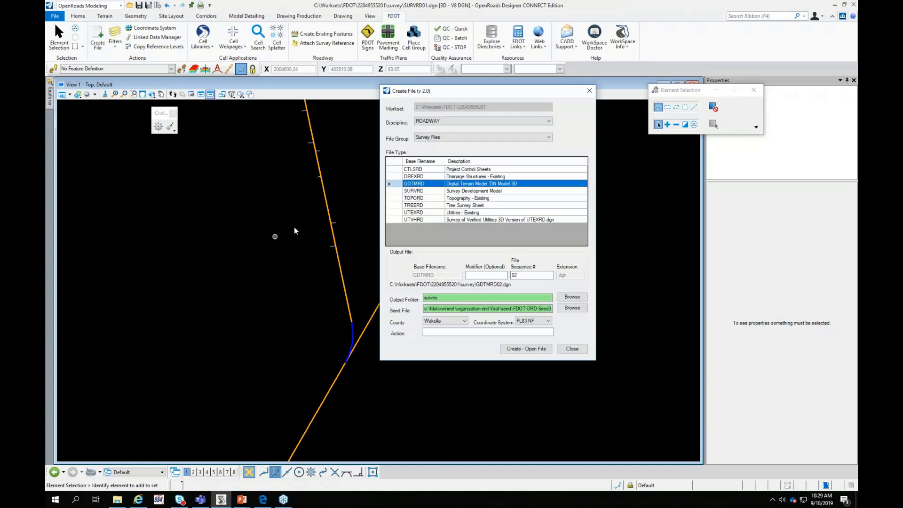
pyautogui.click(430, 137)
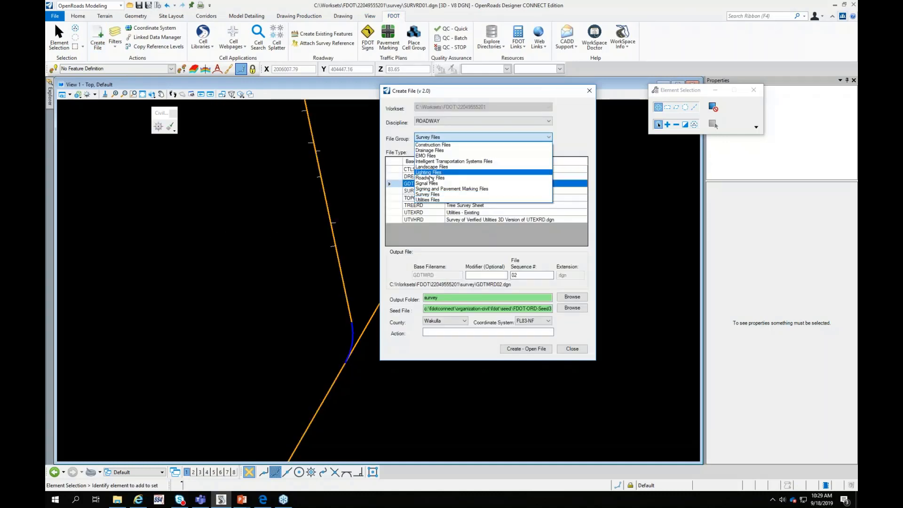
pyautogui.click(427, 178)
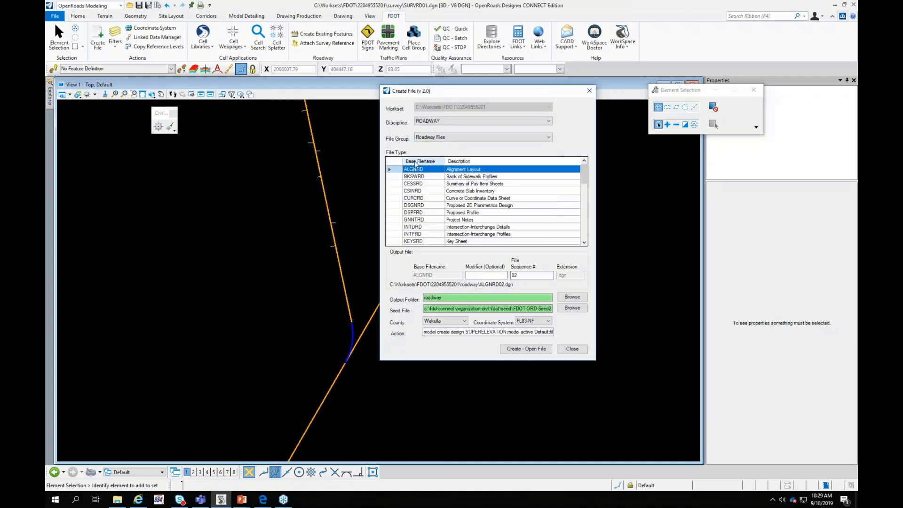
# Choose the ALGNRD Alignment Layout file type and check the action commands assigned to the new file
pyautogui.click(415, 162)
pyautogui.click(414, 161)
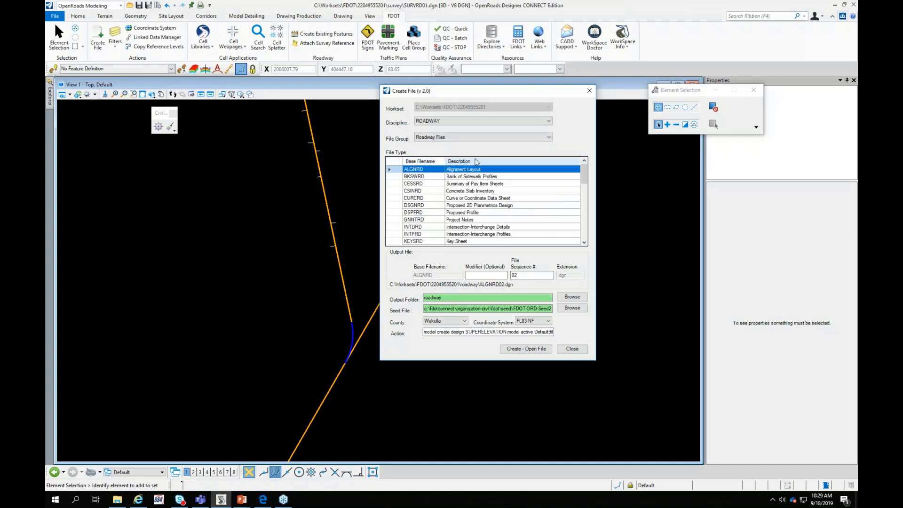
pyautogui.click(473, 162)
pyautogui.click(472, 161)
pyautogui.click(416, 161)
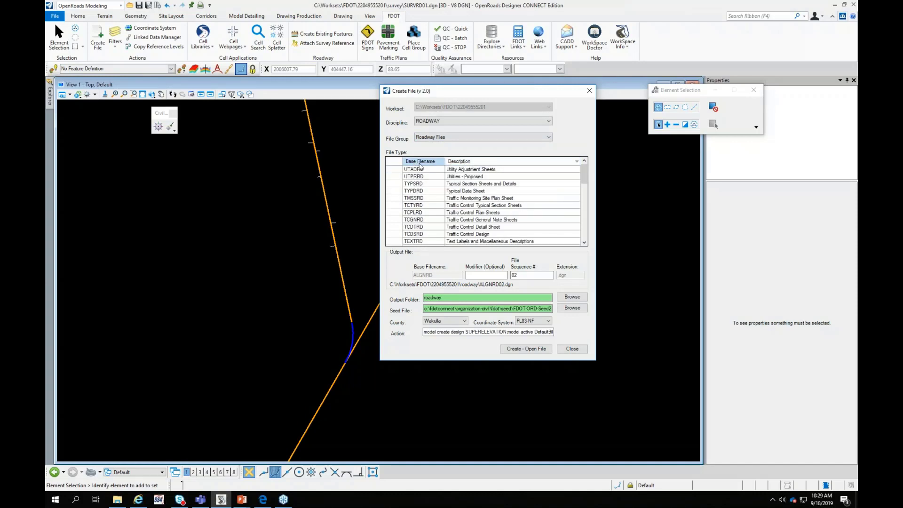
pyautogui.click(414, 169)
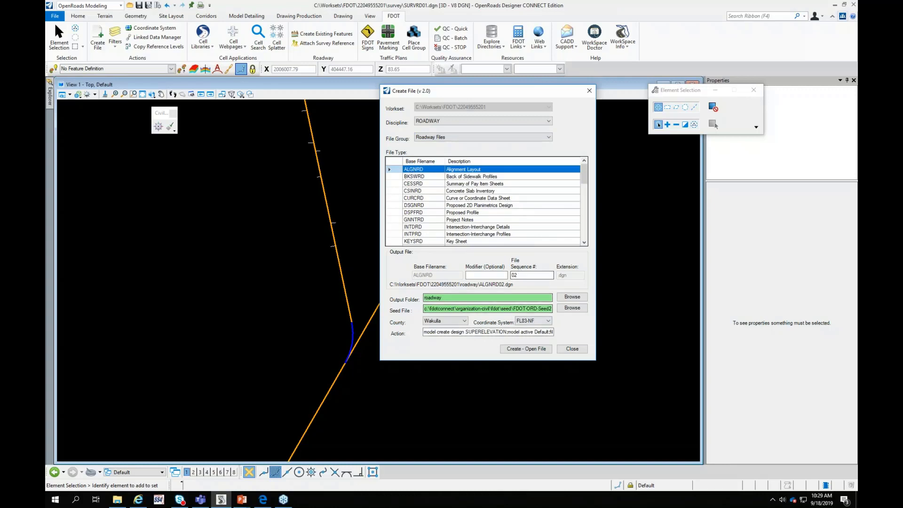
pyautogui.click(424, 332)
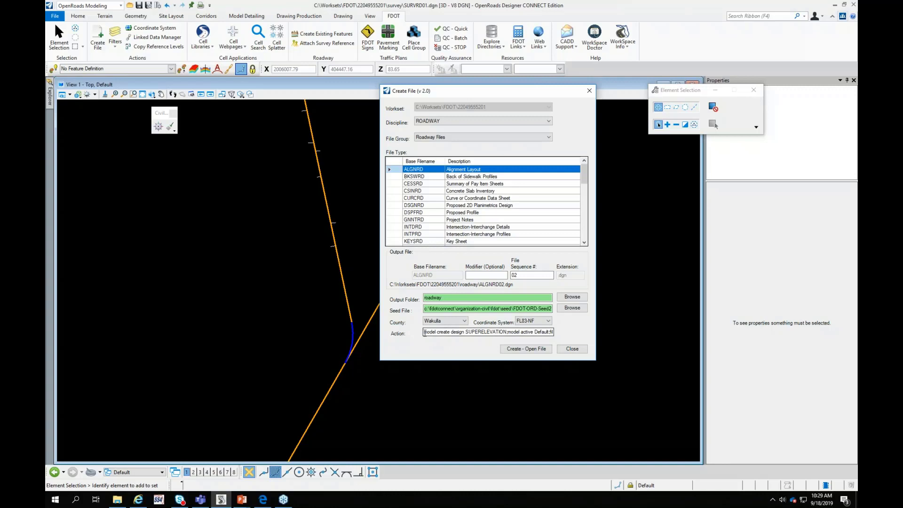
pyautogui.moveTo(425, 332)
pyautogui.mouseDown()
pyautogui.moveTo(505, 332)
pyautogui.moveTo(423, 331)
pyautogui.mouseUp()
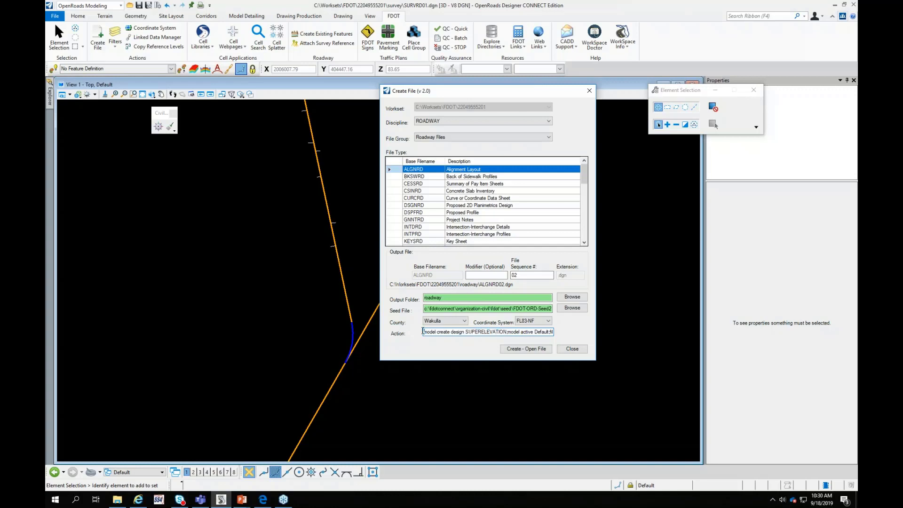
# Create and open ALGNRD02.dgn in the roadway folder, keeping the active workset, and close the file creator
pyautogui.click(517, 349)
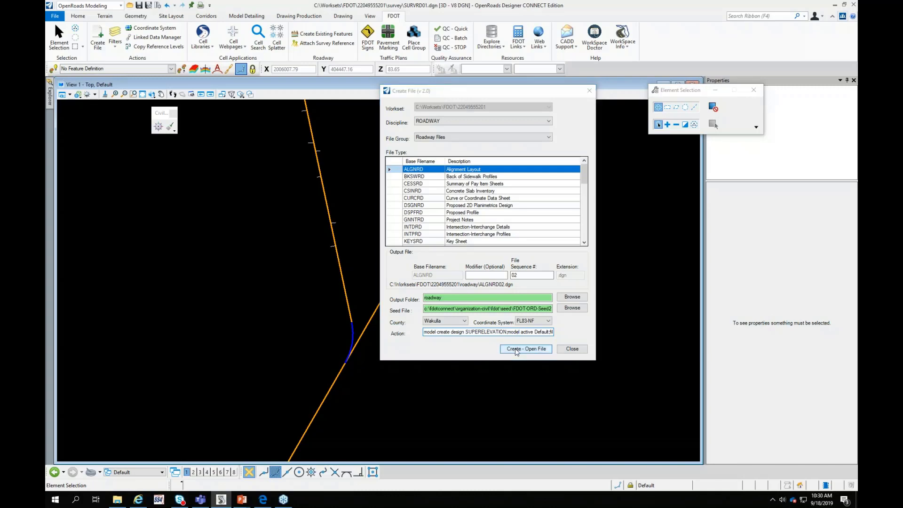
pyautogui.click(465, 221)
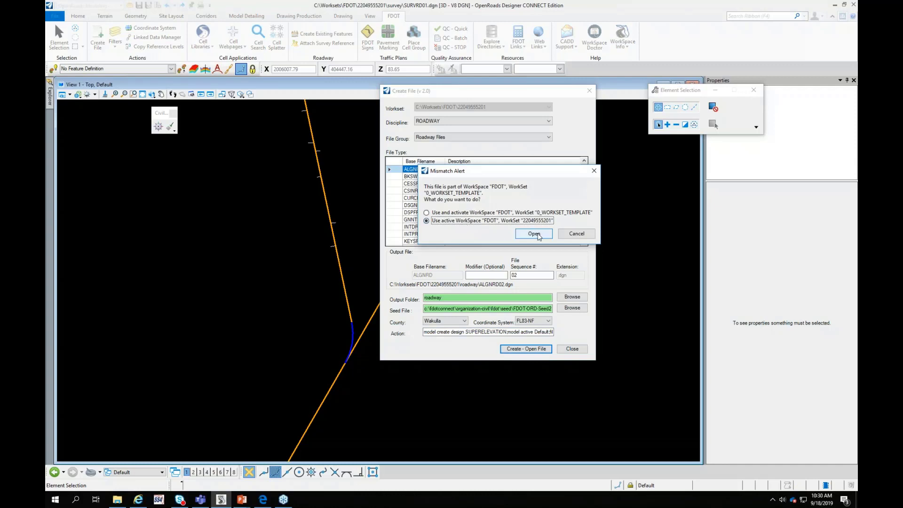
pyautogui.click(539, 236)
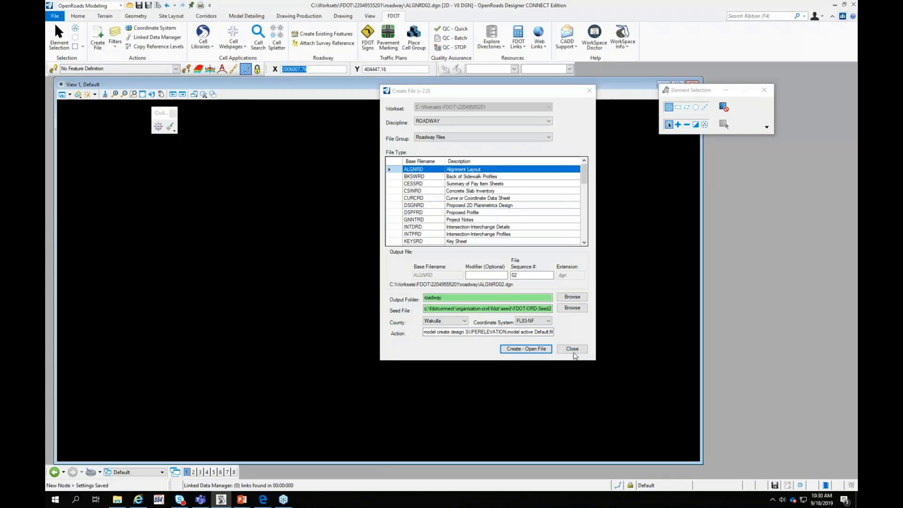
pyautogui.click(575, 352)
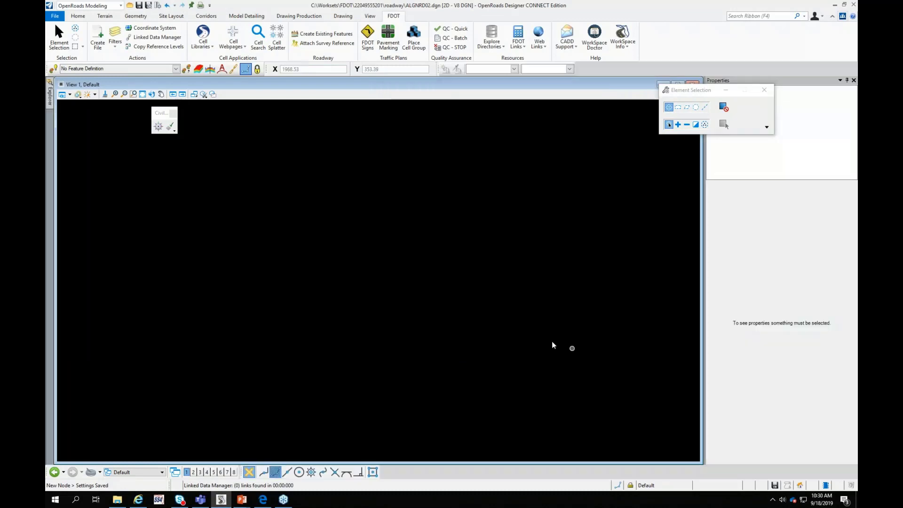
pyautogui.click(133, 94)
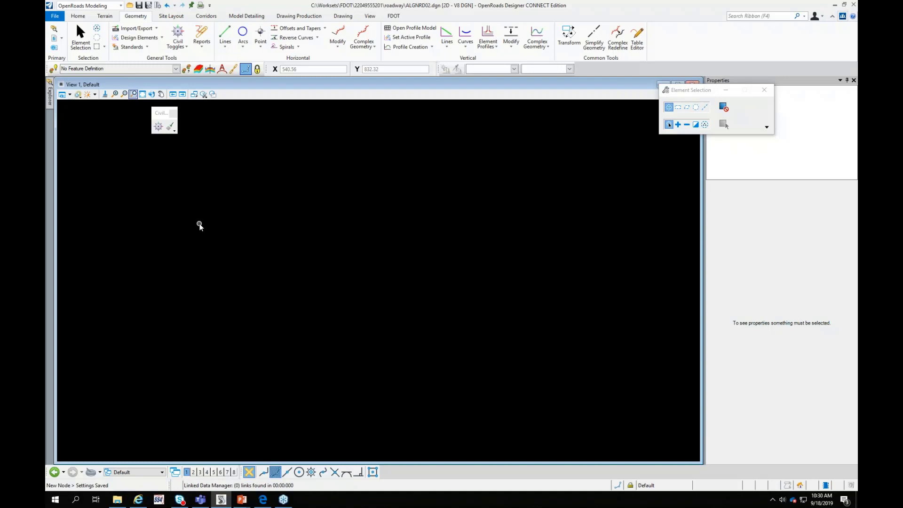
pyautogui.click(155, 28)
pyautogui.click(151, 41)
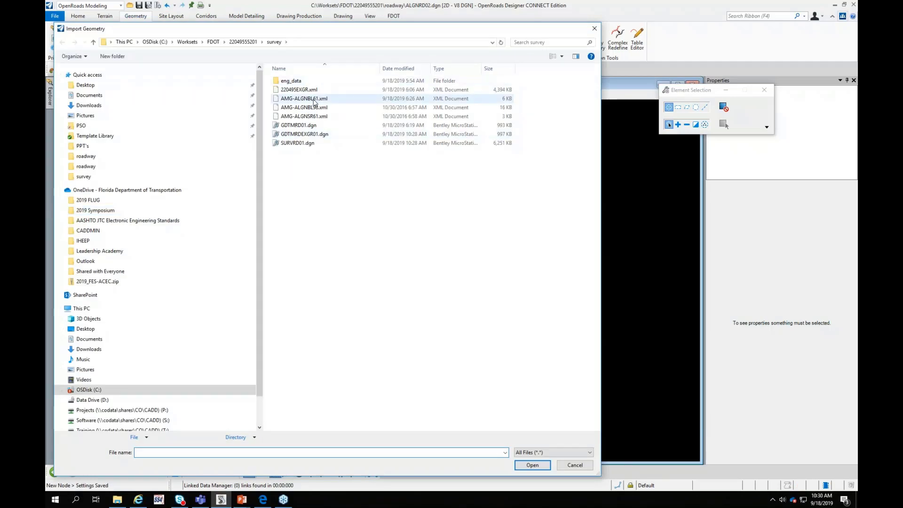
pyautogui.click(313, 103)
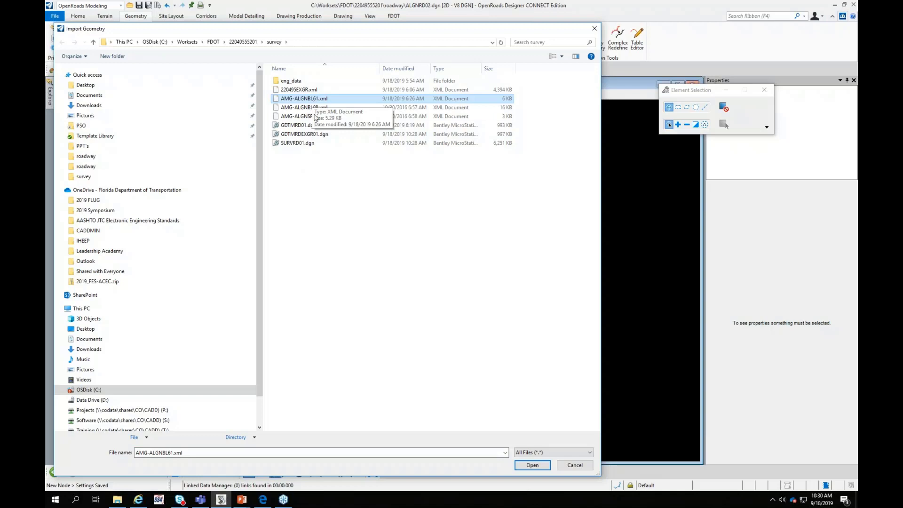
pyautogui.click(537, 467)
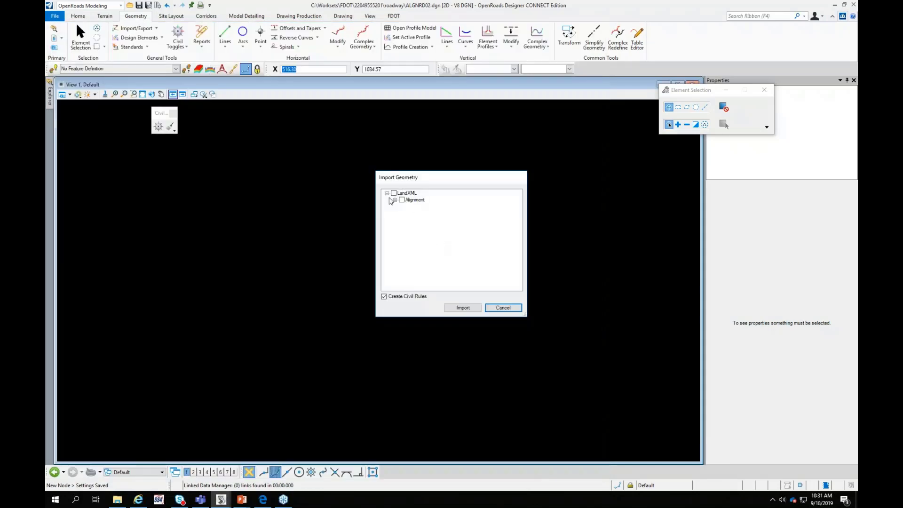
pyautogui.click(395, 200)
pyautogui.click(404, 206)
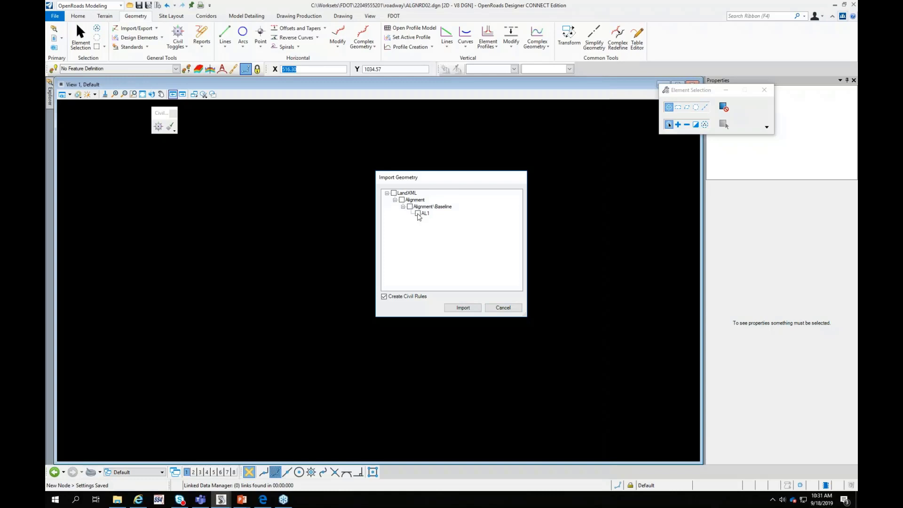
pyautogui.click(502, 307)
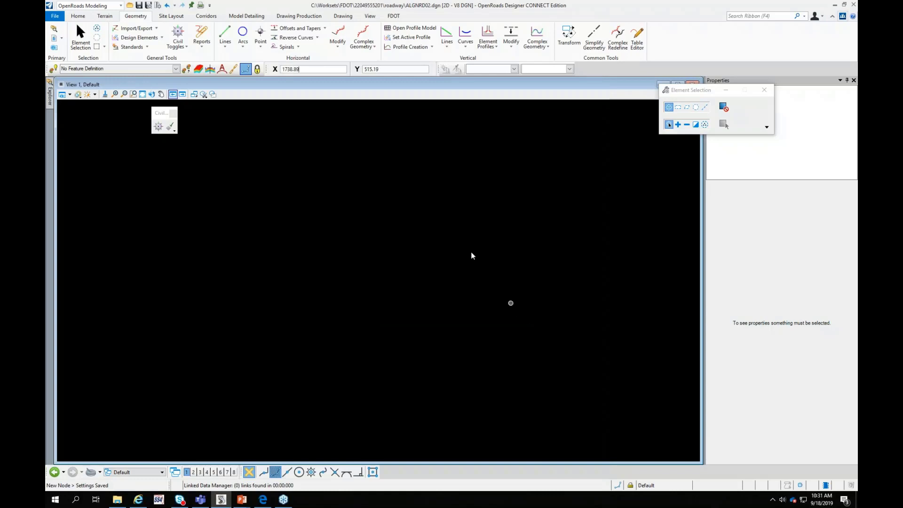
# Import the SR61 alignment geometry from AMG-ALGNSR61.xml in the survey folder, with the creation of civil rules enabled
pyautogui.click(141, 29)
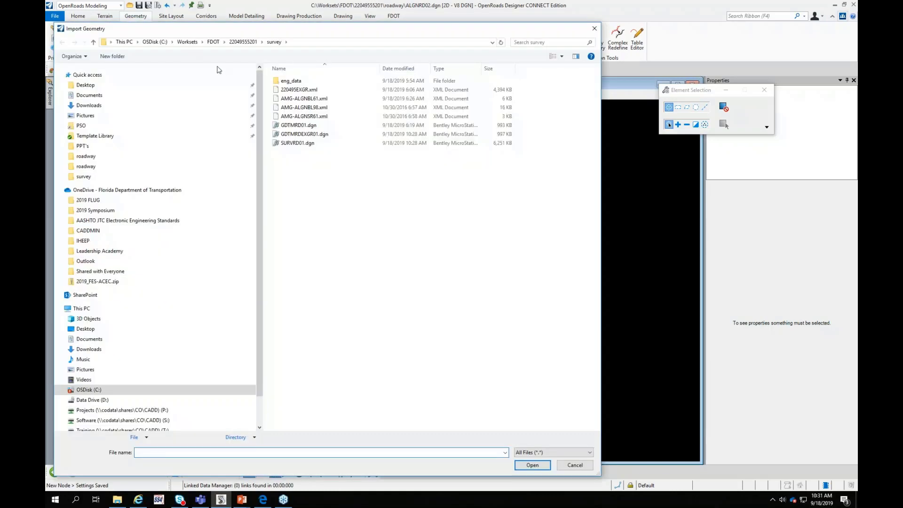
pyautogui.click(298, 118)
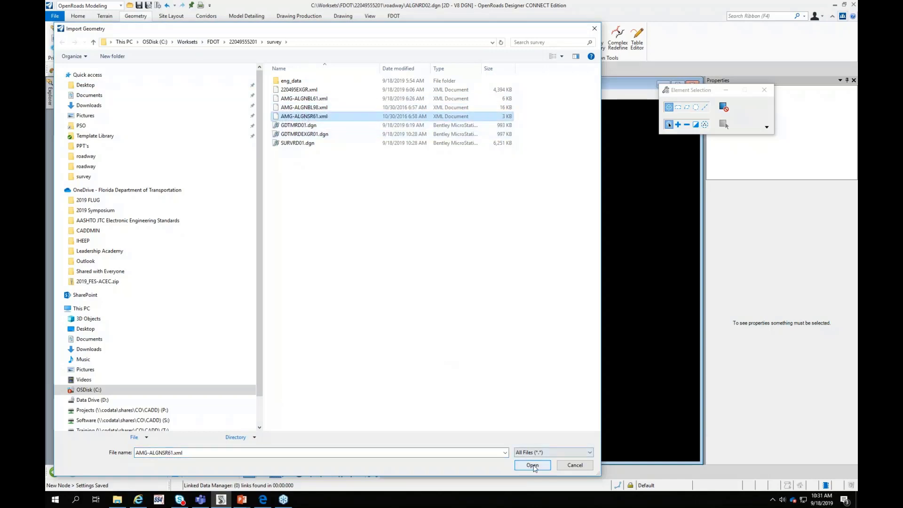
pyautogui.click(533, 465)
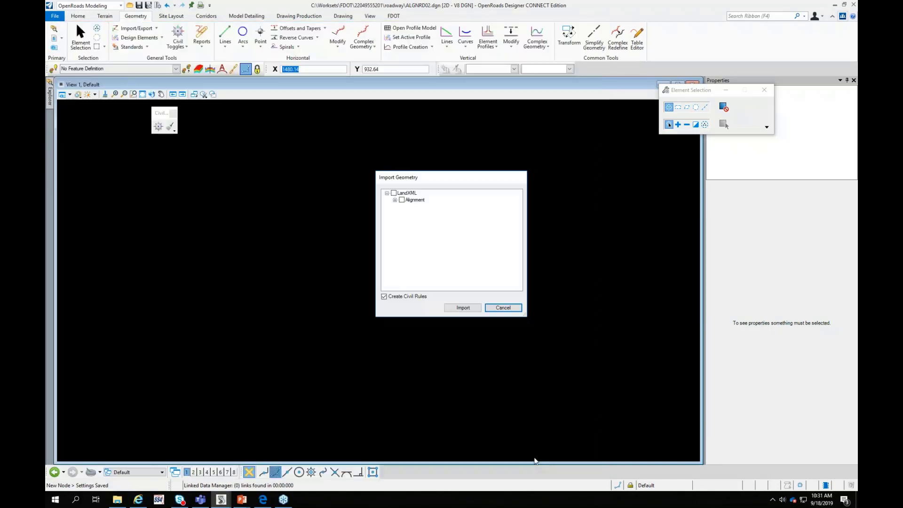
pyautogui.click(395, 200)
pyautogui.click(402, 207)
pyautogui.click(410, 214)
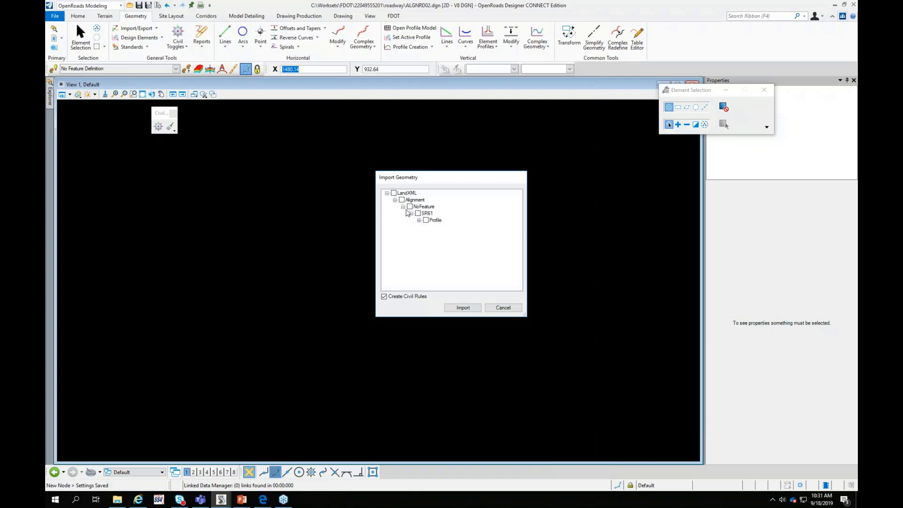
pyautogui.click(419, 220)
pyautogui.click(433, 227)
pyautogui.click(463, 308)
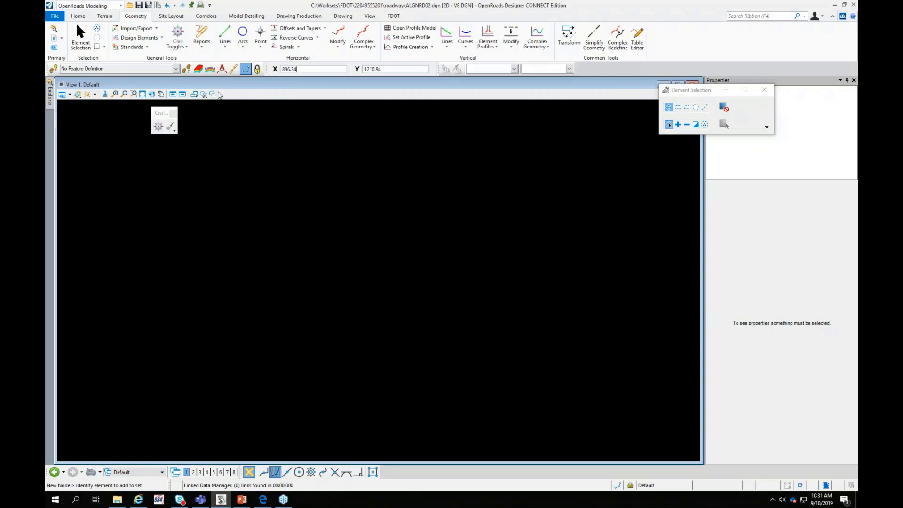
pyautogui.click(142, 94)
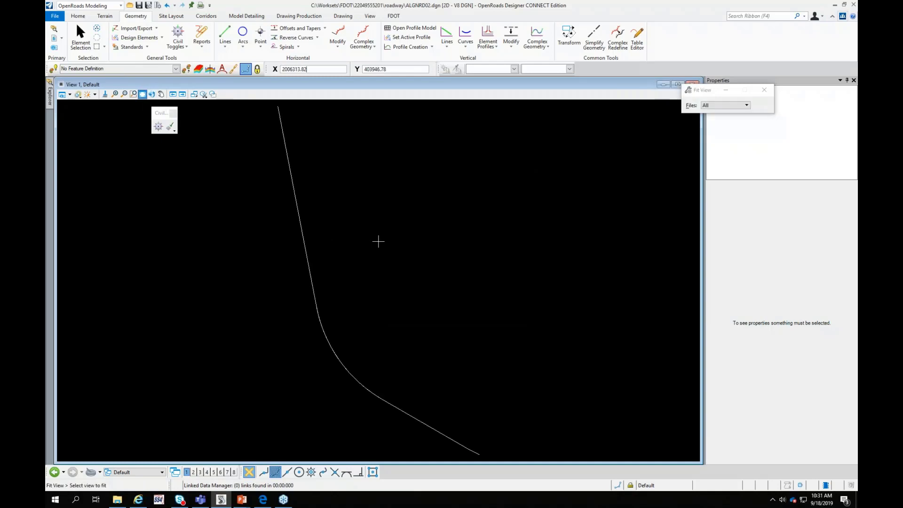
pyautogui.rightClick(383, 259)
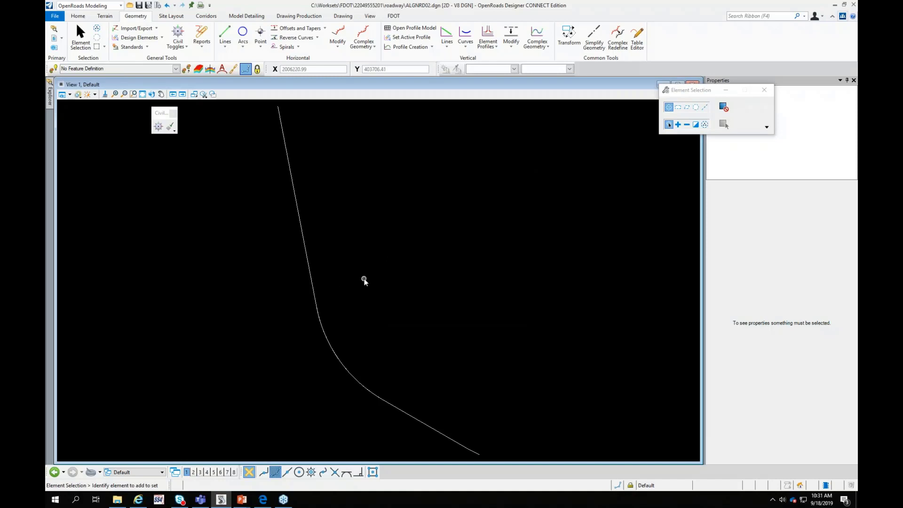
# Assign the Centerline feature definition from the Alignment group to the imported SR61 alignment and clear the selection
pyautogui.click(309, 275)
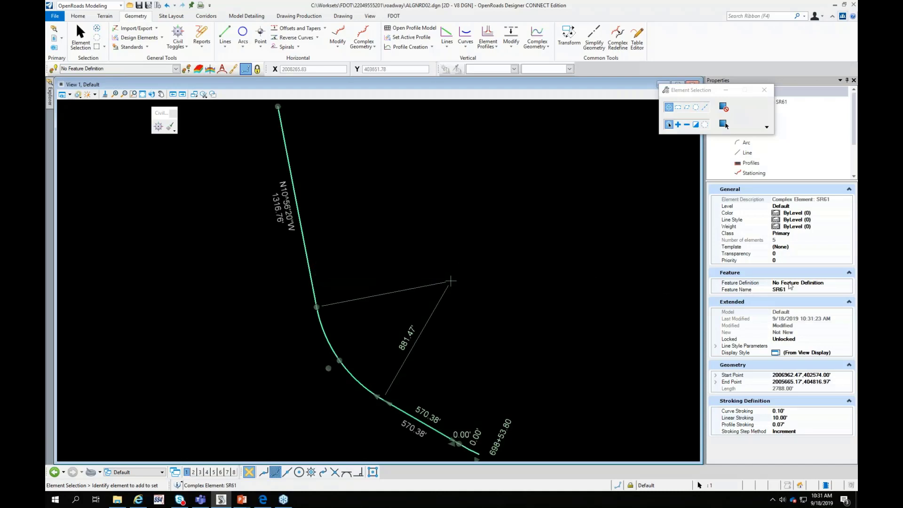
pyautogui.click(848, 286)
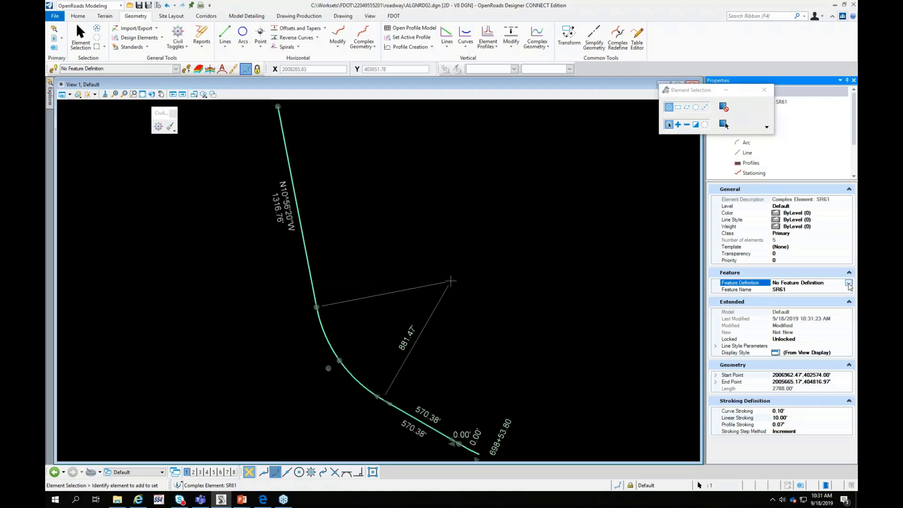
pyautogui.click(848, 283)
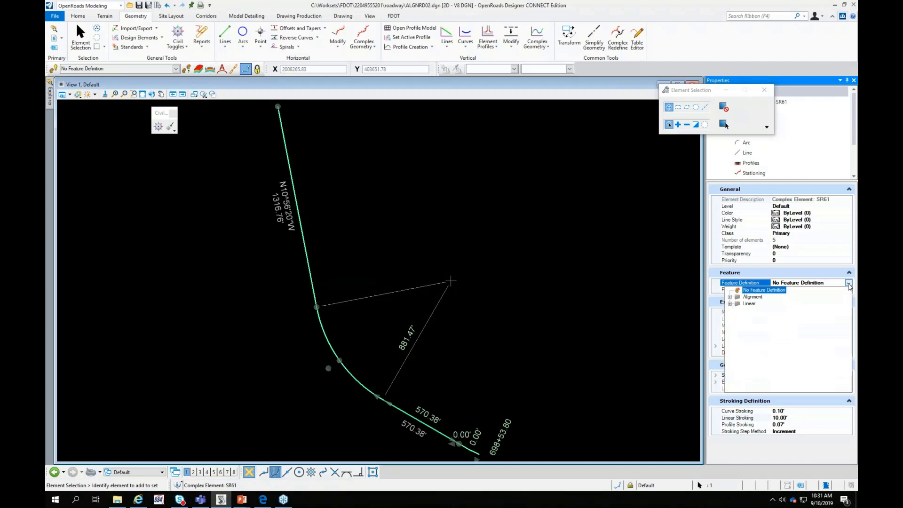
pyautogui.click(730, 297)
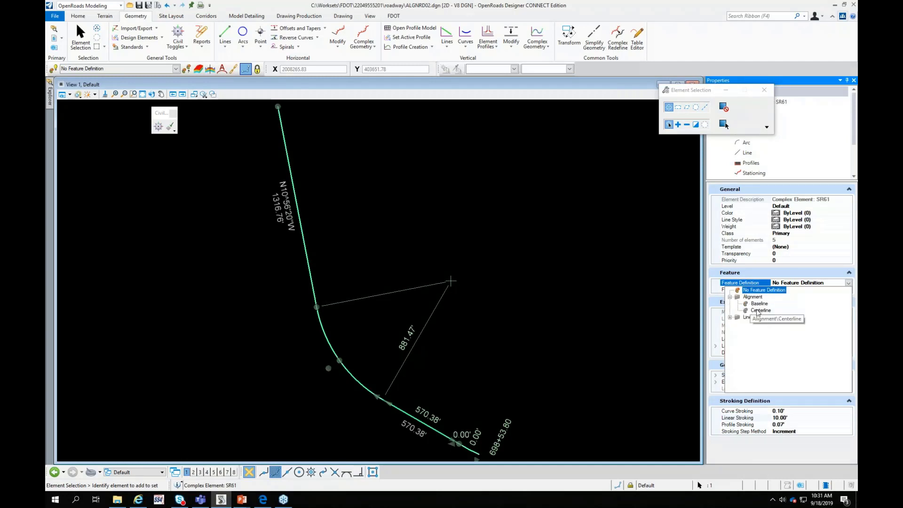
pyautogui.click(759, 311)
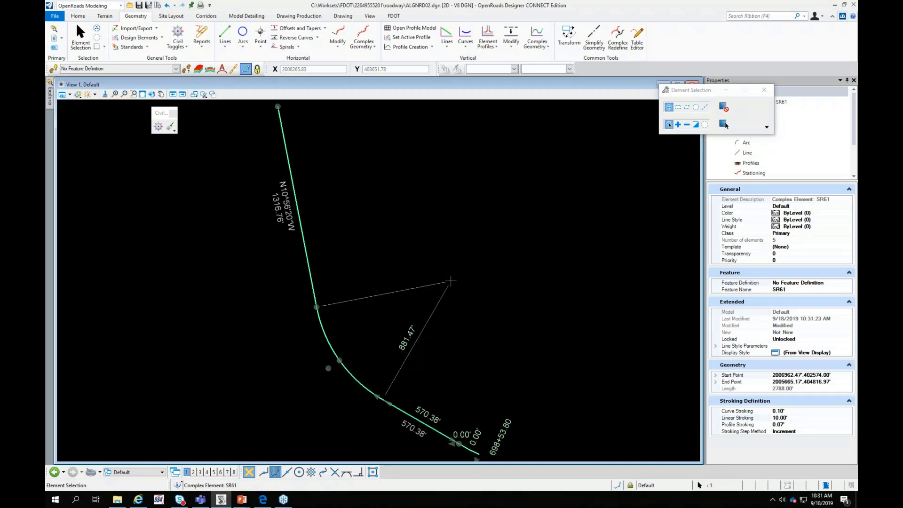
pyautogui.click(725, 125)
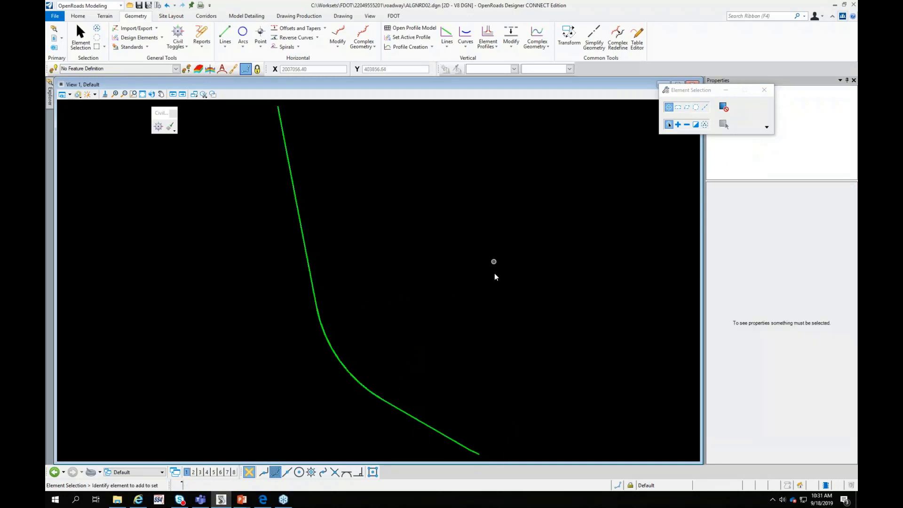
pyautogui.scroll(-2, 495, 274)
pyautogui.scroll(4, 410, 329)
pyautogui.scroll(1, 410, 329)
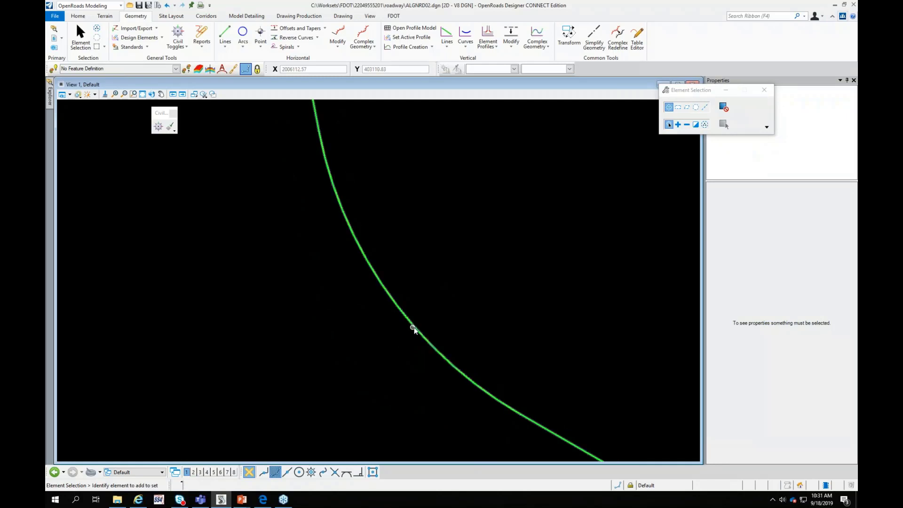
pyautogui.scroll(-1, 360, 272)
pyautogui.scroll(-2, 359, 273)
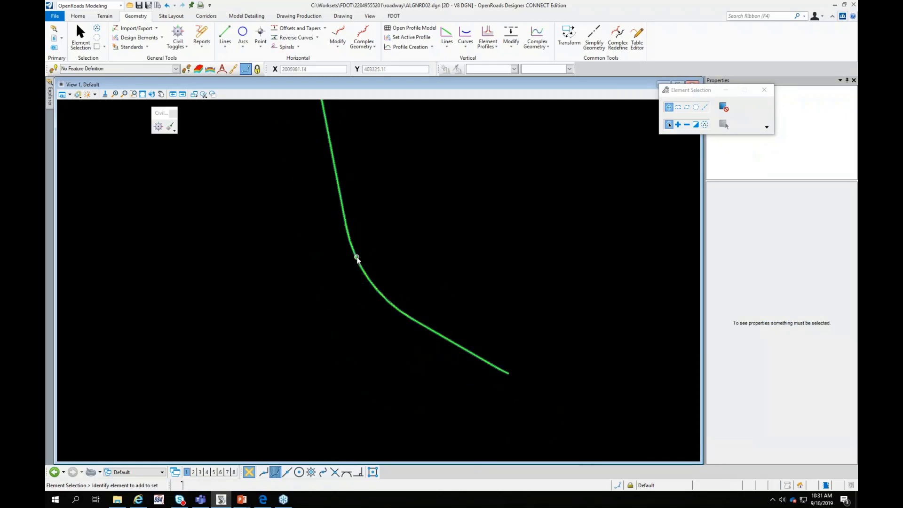
pyautogui.scroll(-2, 421, 336)
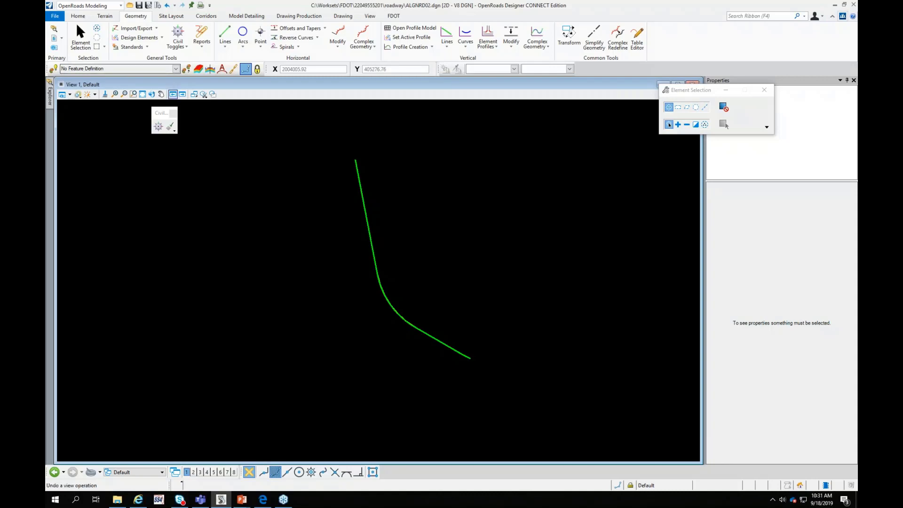
# Attach SURVRD01.dgn from the survey folder as a reference to the alignment file
pyautogui.click(80, 17)
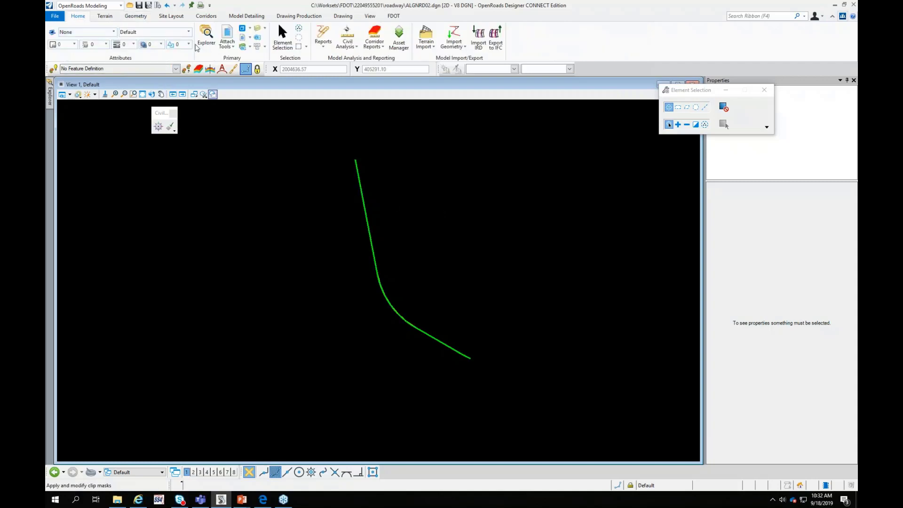
pyautogui.click(232, 47)
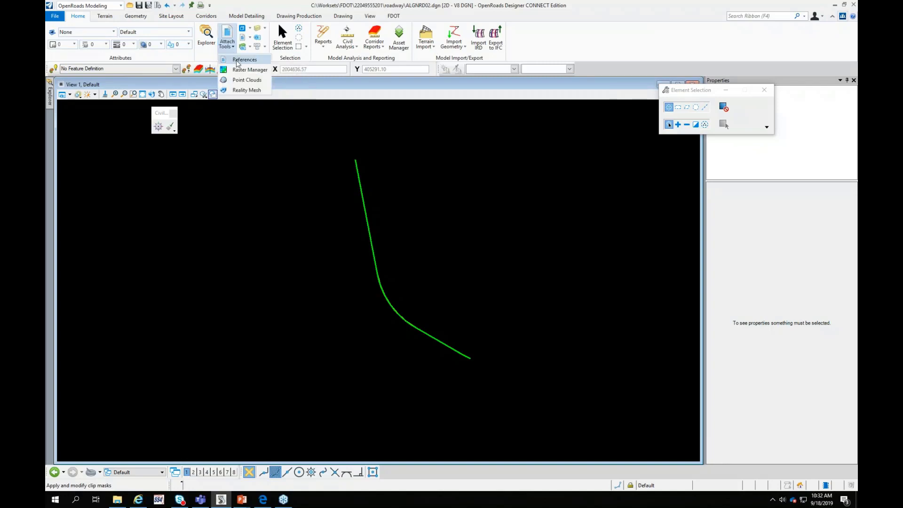
pyautogui.click(241, 219)
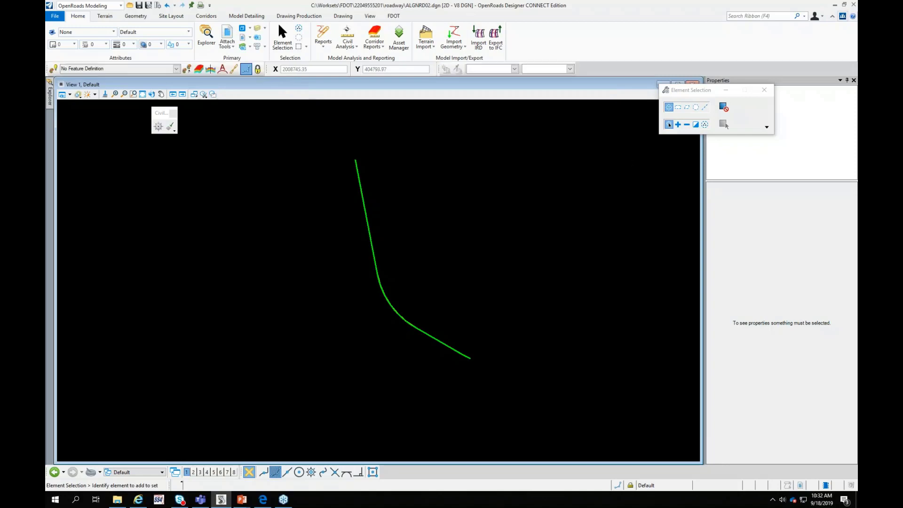
pyautogui.moveTo(857, 258); pyautogui.dragTo(489, 214)
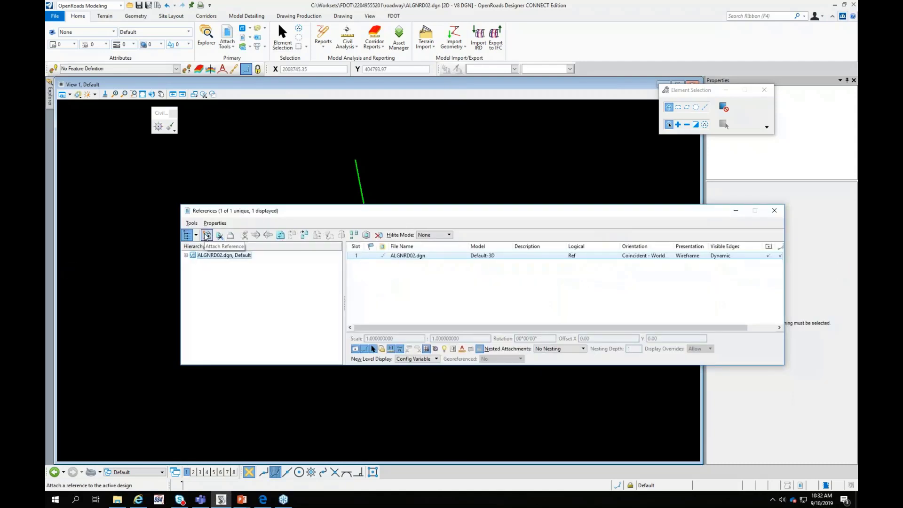
pyautogui.click(206, 235)
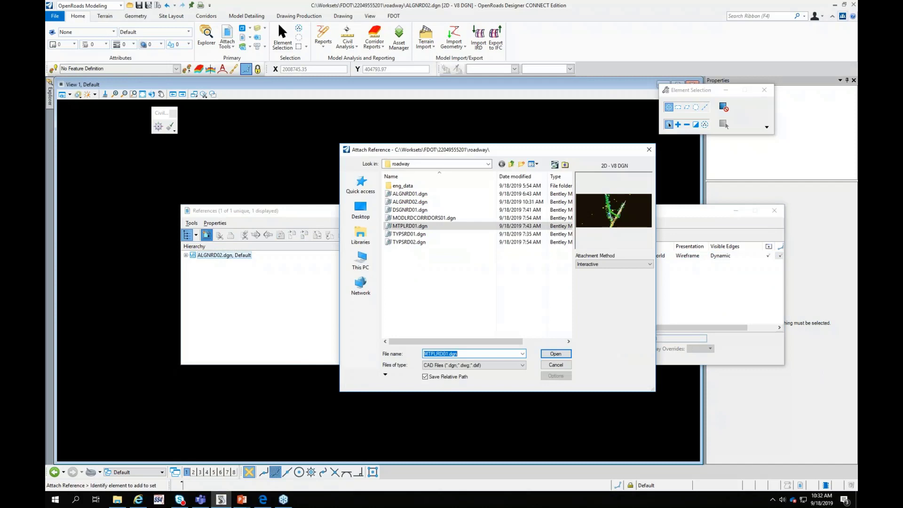
pyautogui.click(511, 164)
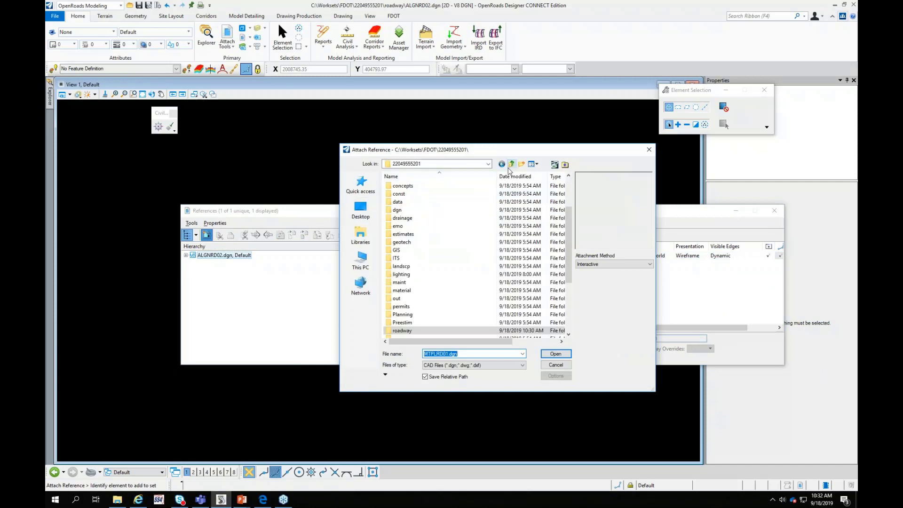
pyautogui.scroll(-4, 459, 318)
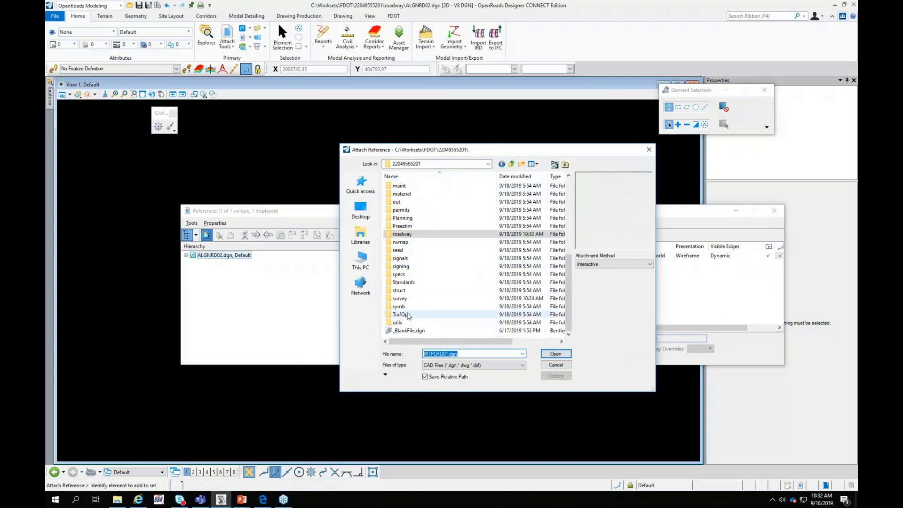
pyautogui.doubleClick(400, 298)
pyautogui.click(409, 210)
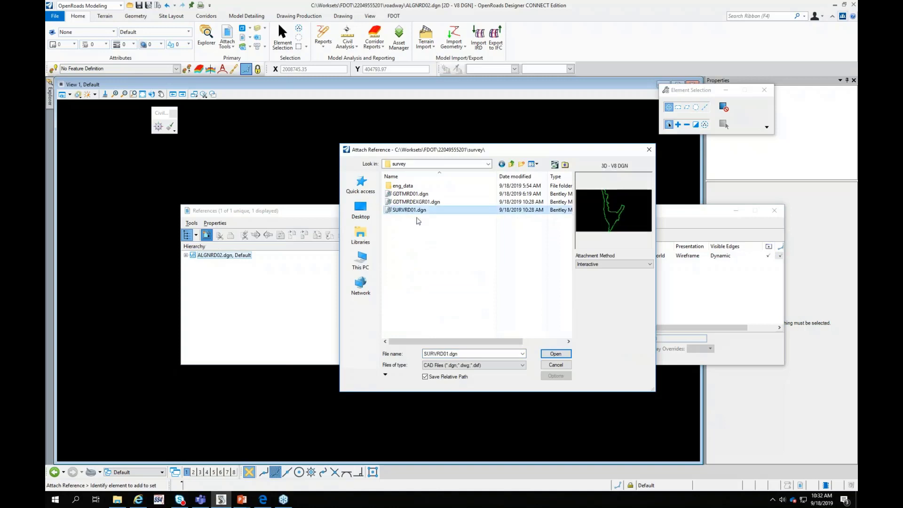
pyautogui.click(556, 354)
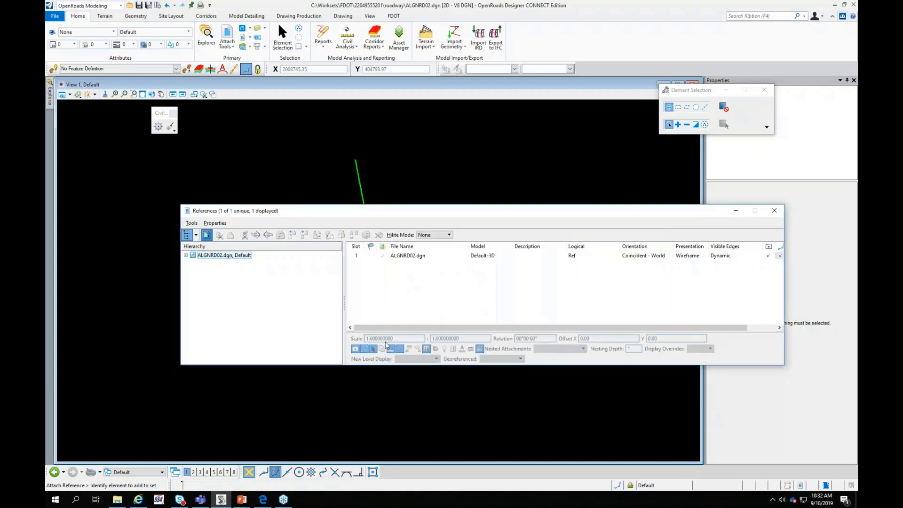
pyautogui.click(584, 324)
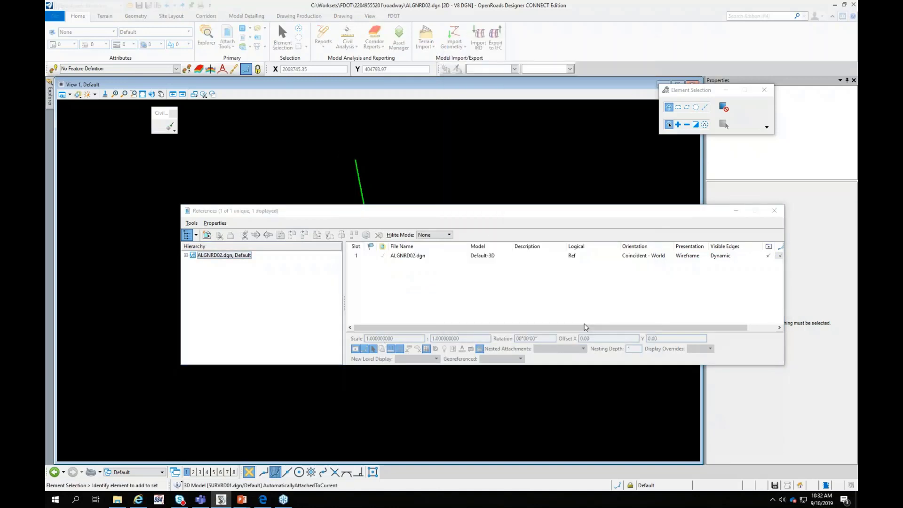
pyautogui.click(412, 265)
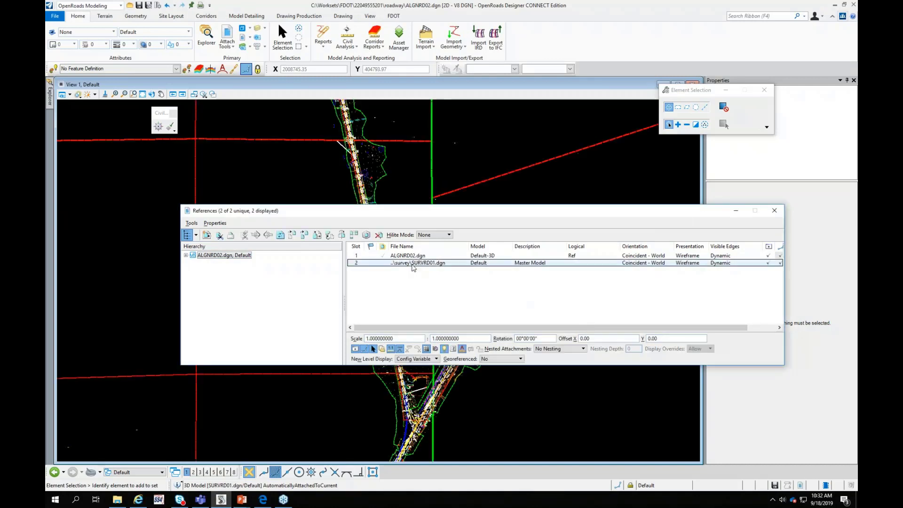
pyautogui.click(774, 210)
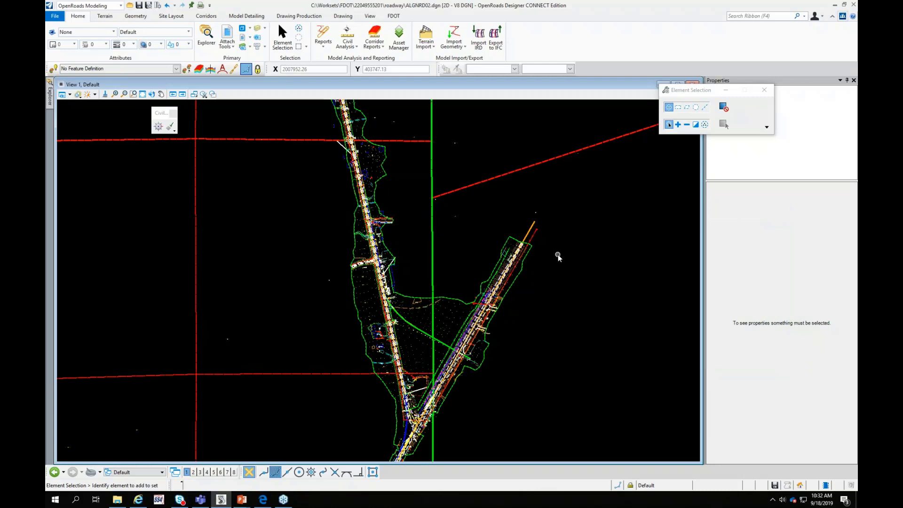
# Limit the SURVRD01.dgn reference's display to the STANDARDS.ALGNRD level filter, and list the individual levels of ALGNRD02.dgn
pyautogui.hotkey('ctrl', 'e')
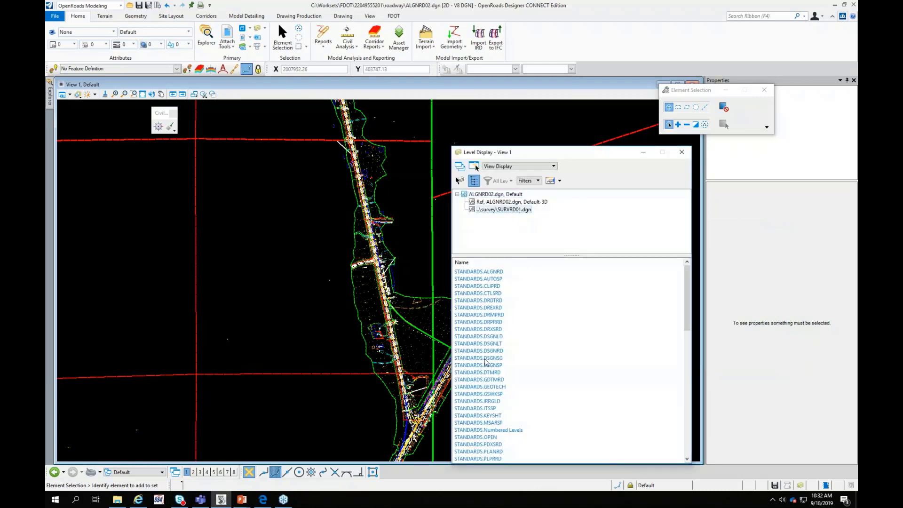
pyautogui.click(493, 272)
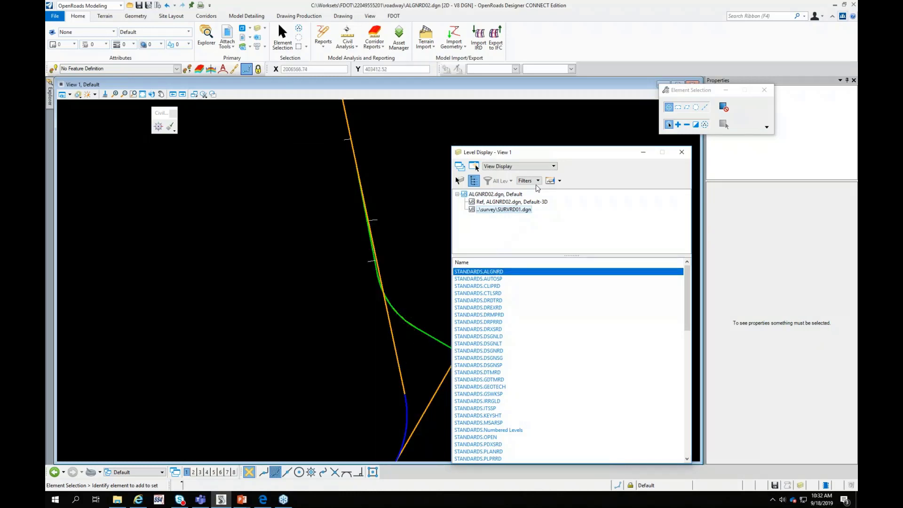
pyautogui.click(492, 194)
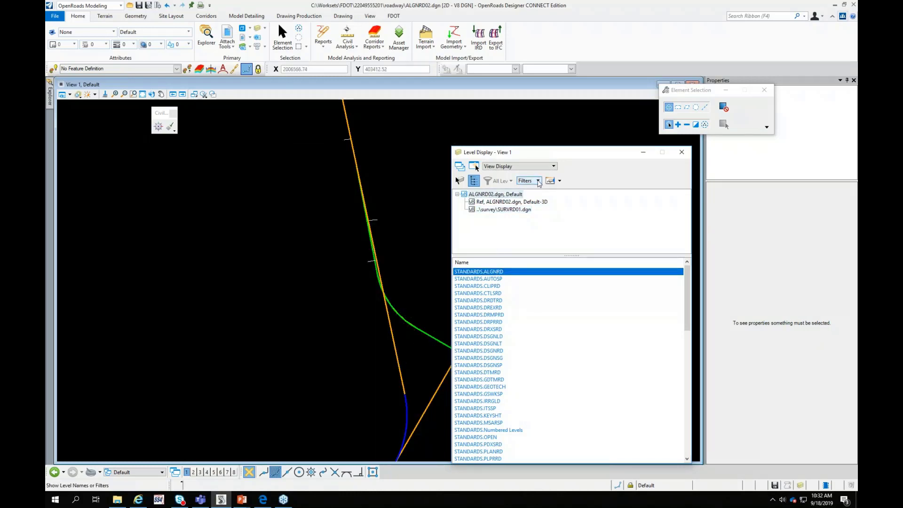
pyautogui.click(537, 180)
pyautogui.click(526, 186)
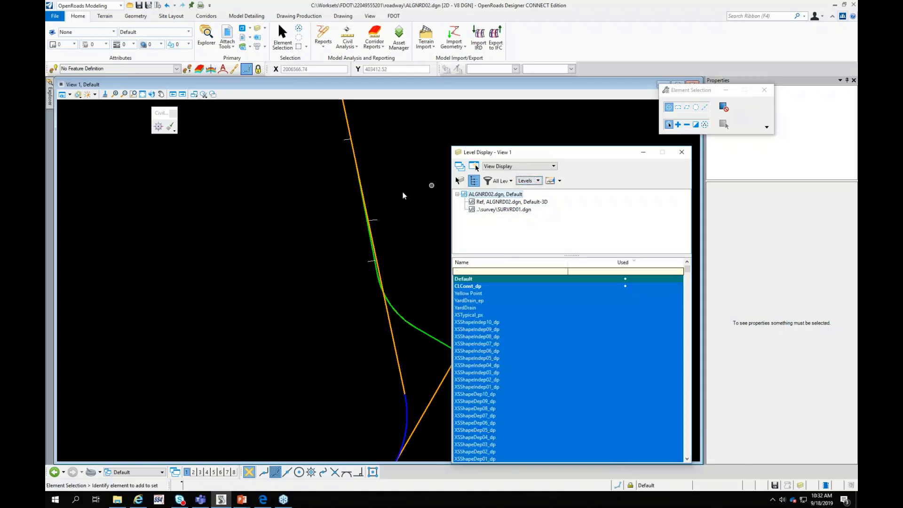
pyautogui.click(327, 246)
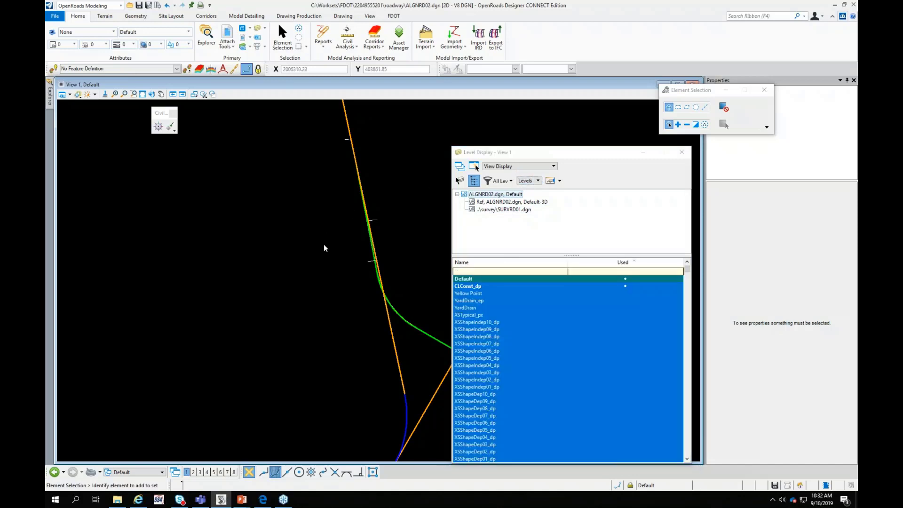
pyautogui.click(681, 152)
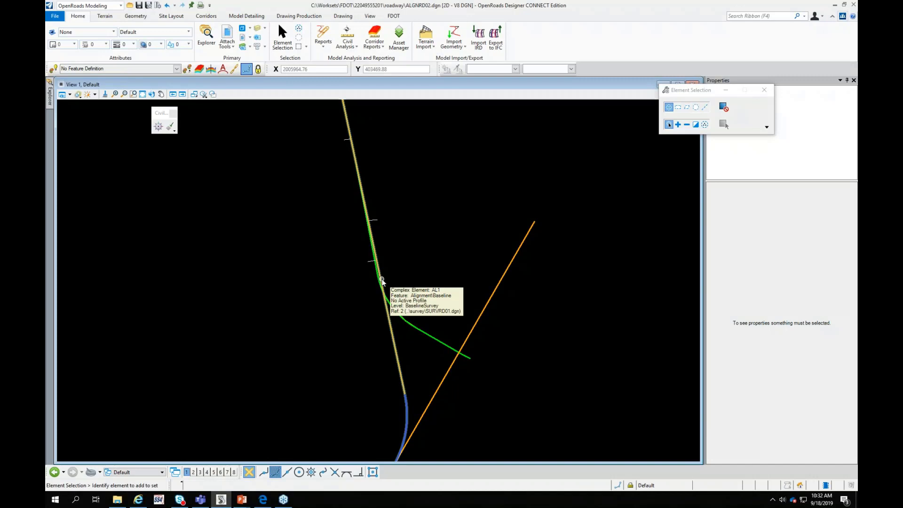
# Save the design file's settings to keep the level display
pyautogui.hotkey('ctrl', 'f')
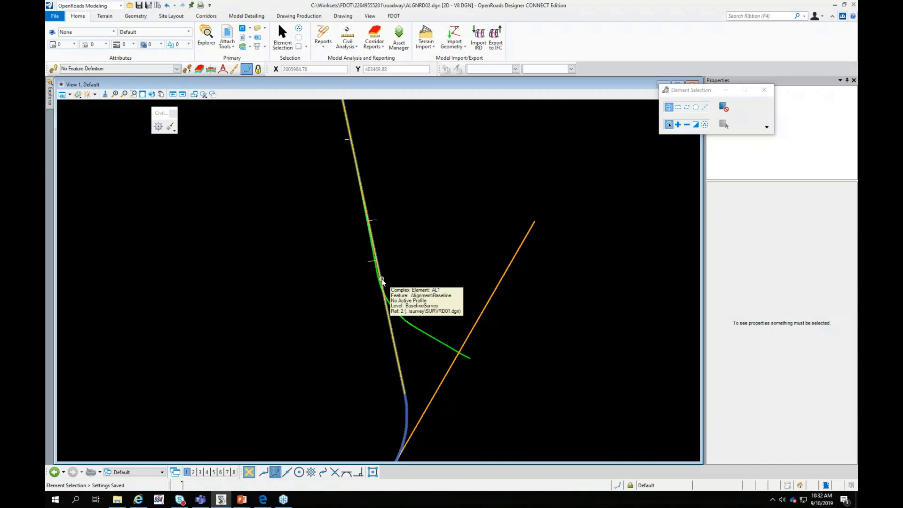
pyautogui.click(54, 16)
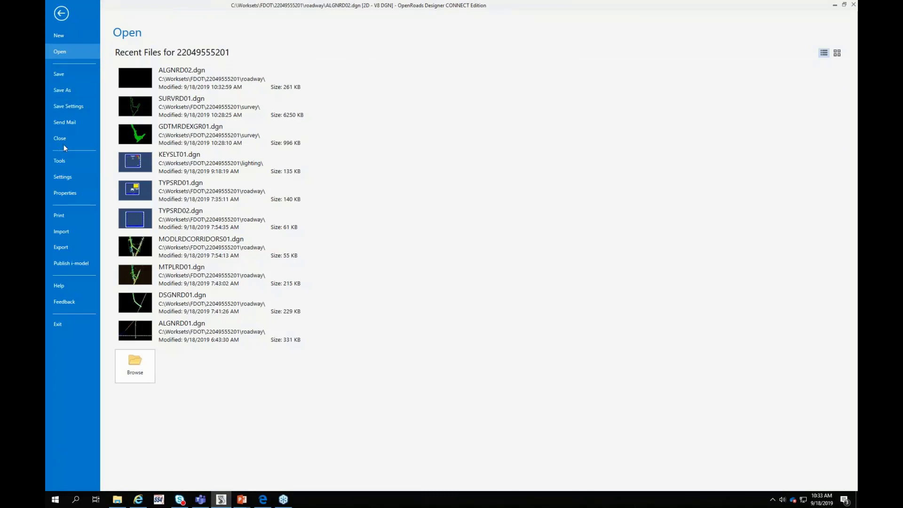
pyautogui.click(76, 110)
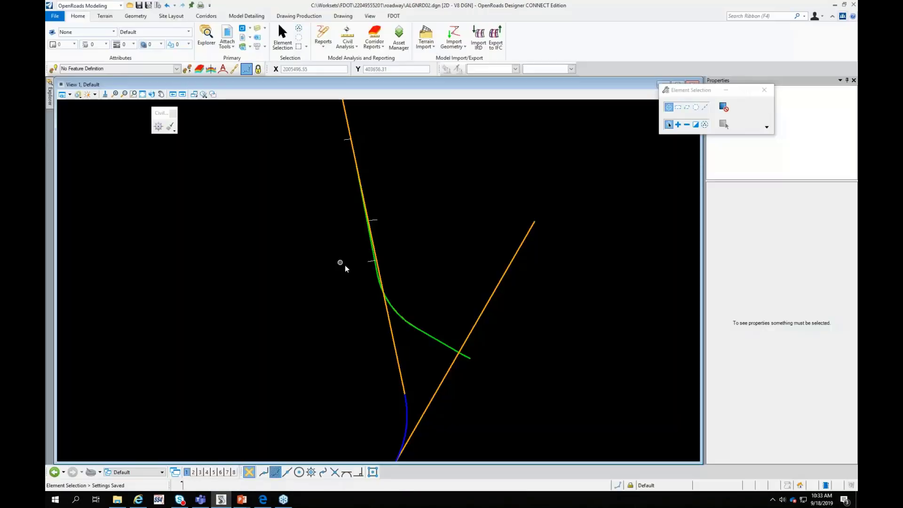
# Annotate the green SR61 alignment with the Annotate Element tool at the current drawing scale
pyautogui.scroll(-1, 462, 271)
pyautogui.scroll(1, 448, 335)
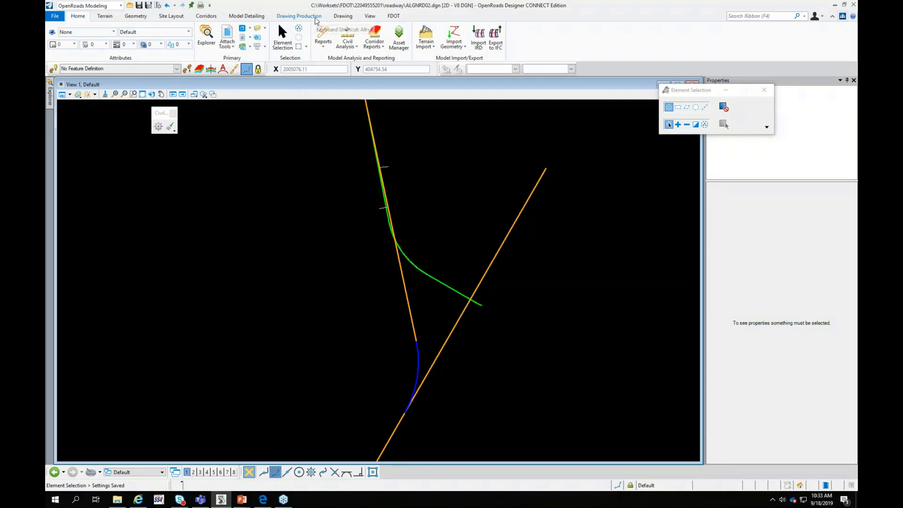
pyautogui.click(315, 19)
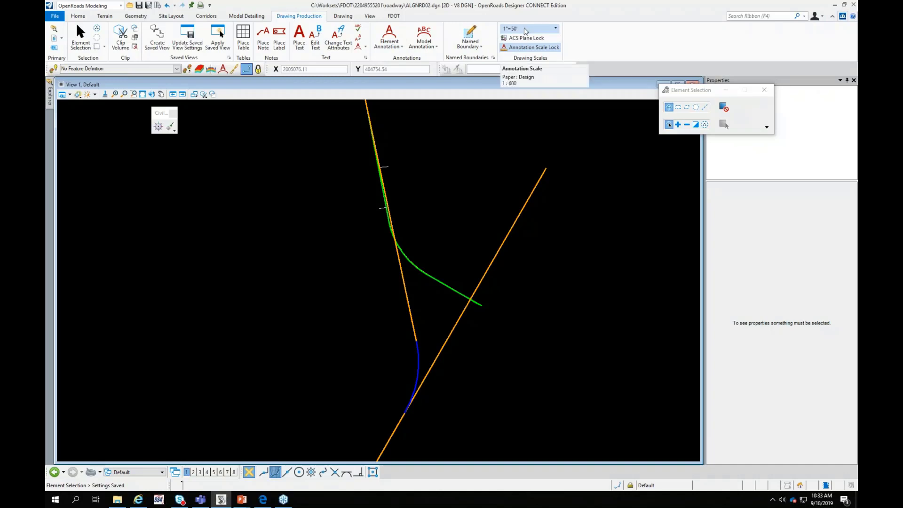
pyautogui.click(402, 47)
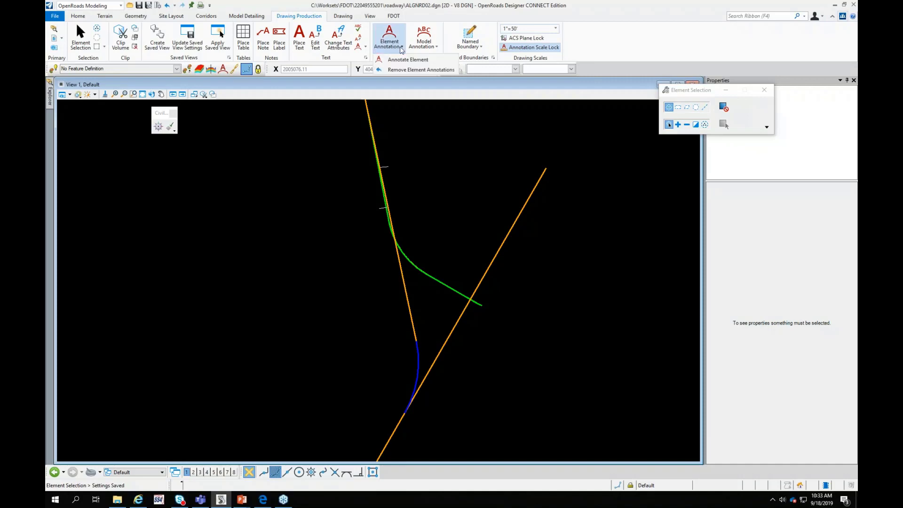
pyautogui.click(400, 60)
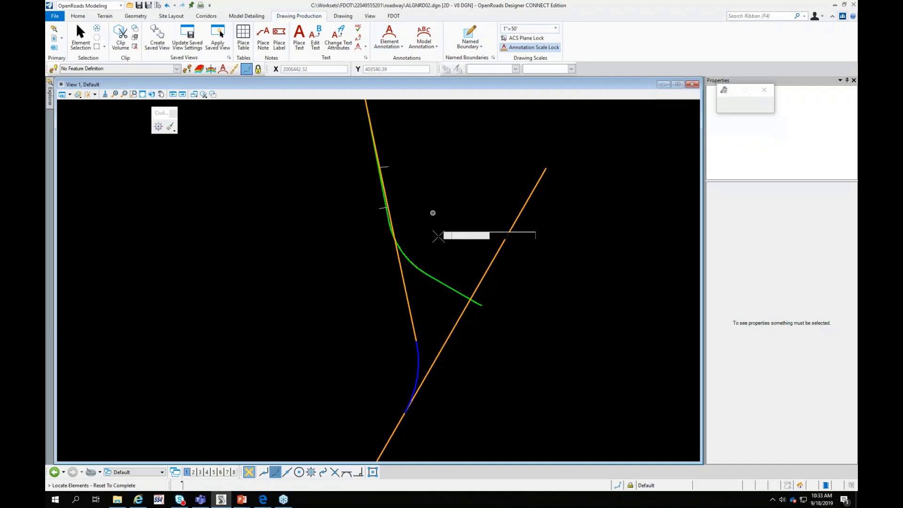
pyautogui.click(443, 283)
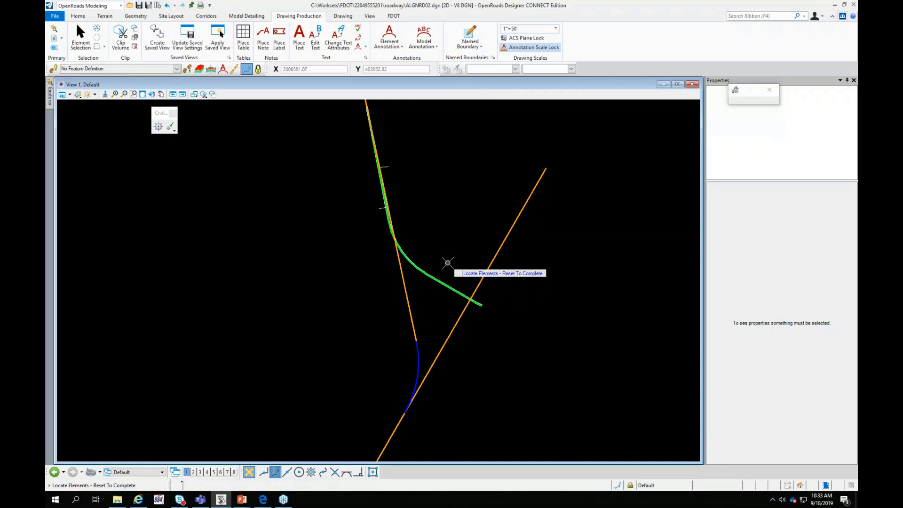
pyautogui.rightClick(447, 263)
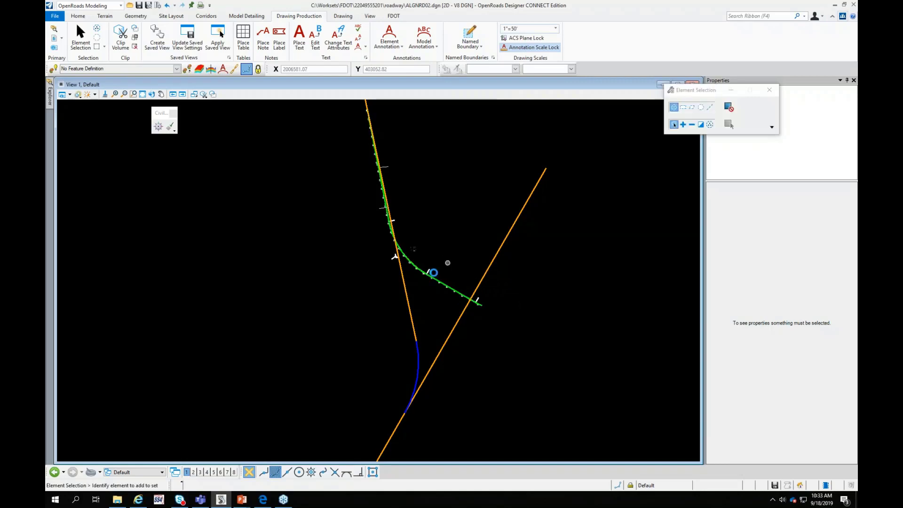
# Examine the station and curve annotations along the SR61 curve and check the alignment's properties, leaving nothing selected
pyautogui.scroll(5, 446, 264)
pyautogui.scroll(3, 395, 278)
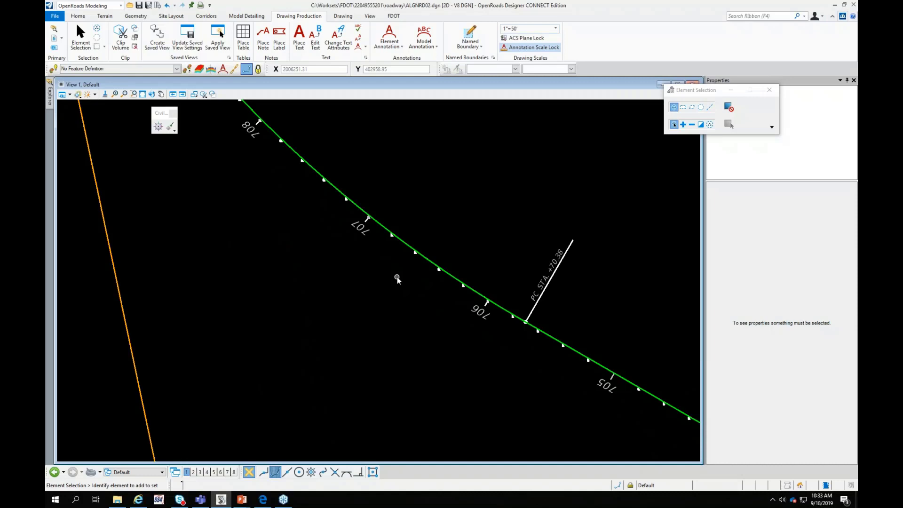
pyautogui.scroll(-3, 456, 233)
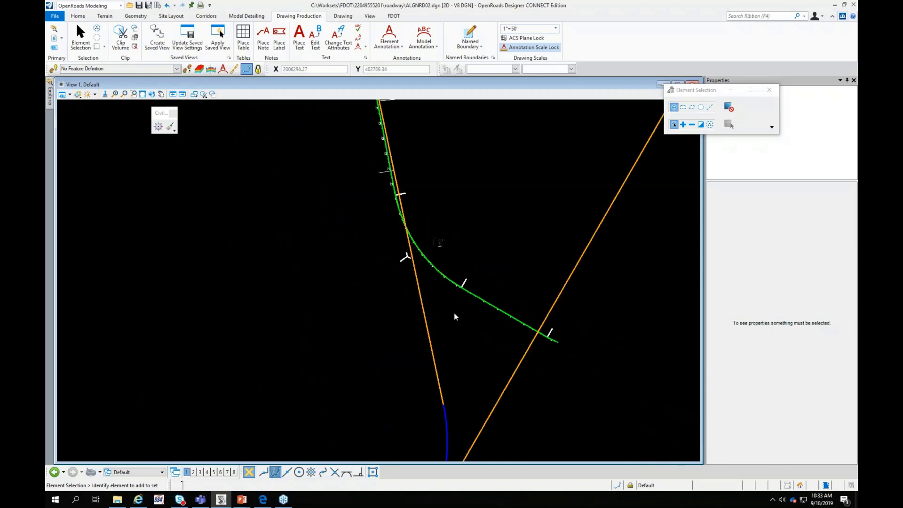
pyautogui.scroll(2, 439, 266)
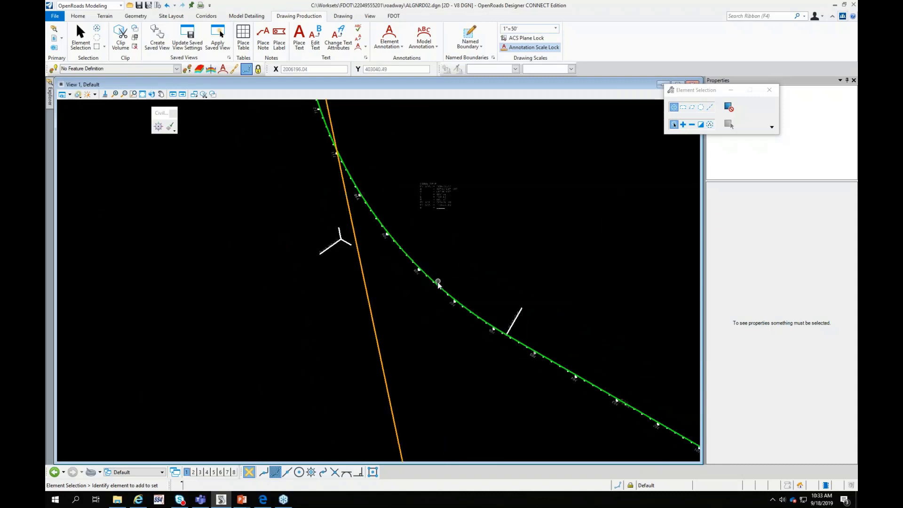
pyautogui.click(438, 283)
pyautogui.scroll(-1, 475, 298)
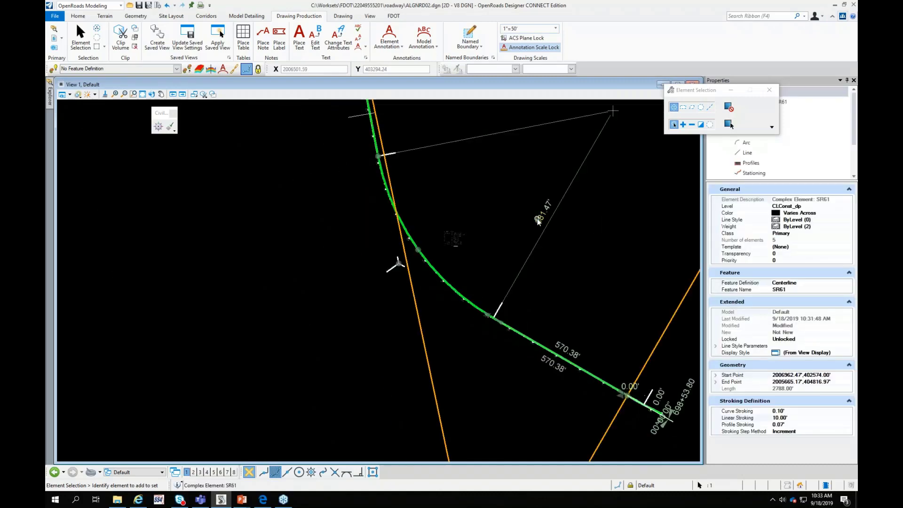
pyautogui.click(483, 246)
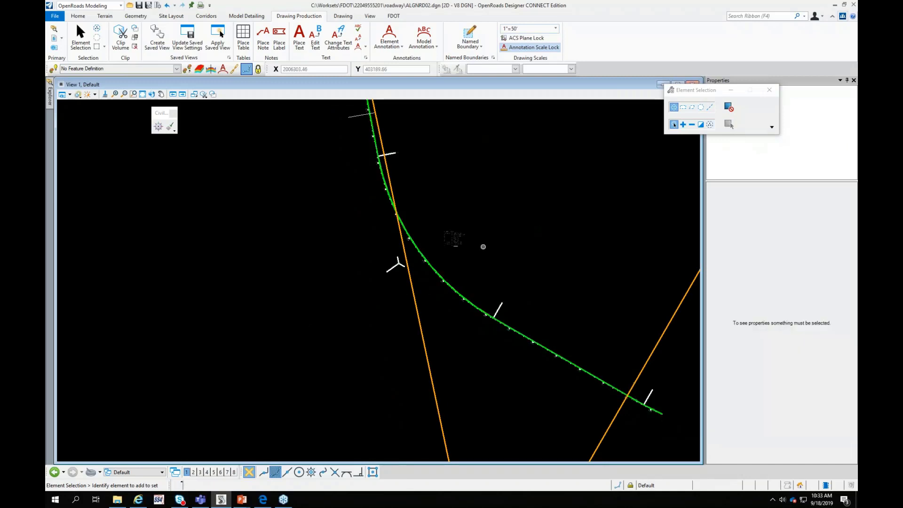
# Set the drawing's annotation scale to 1"=100' and inspect the labels along the curve
pyautogui.click(550, 31)
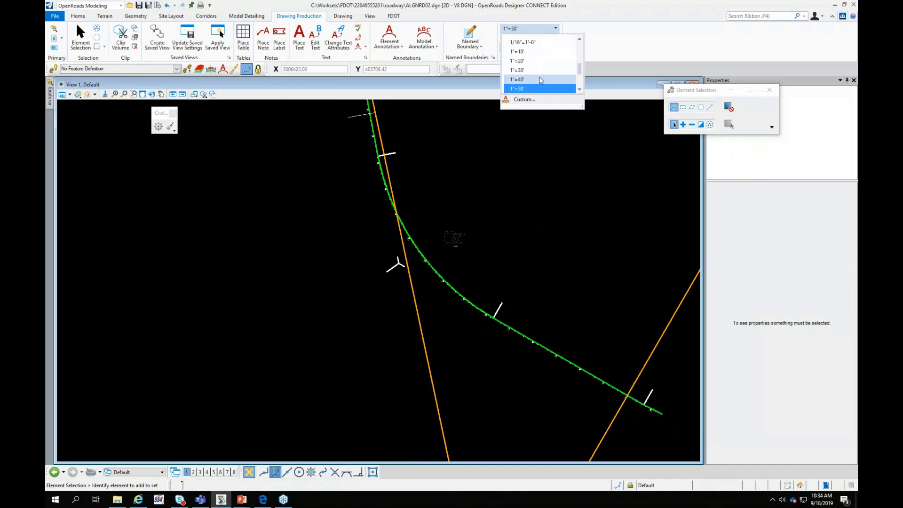
pyautogui.scroll(-2, 540, 80)
pyautogui.click(527, 71)
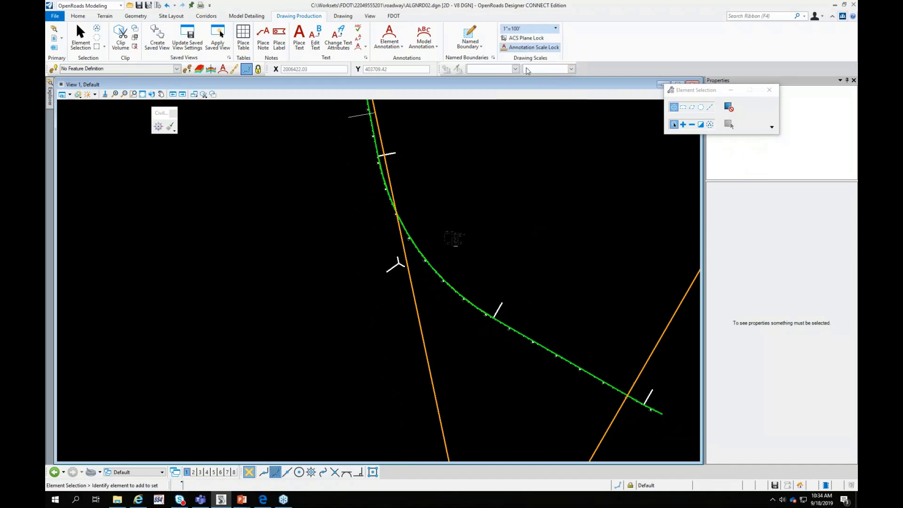
pyautogui.scroll(3, 484, 315)
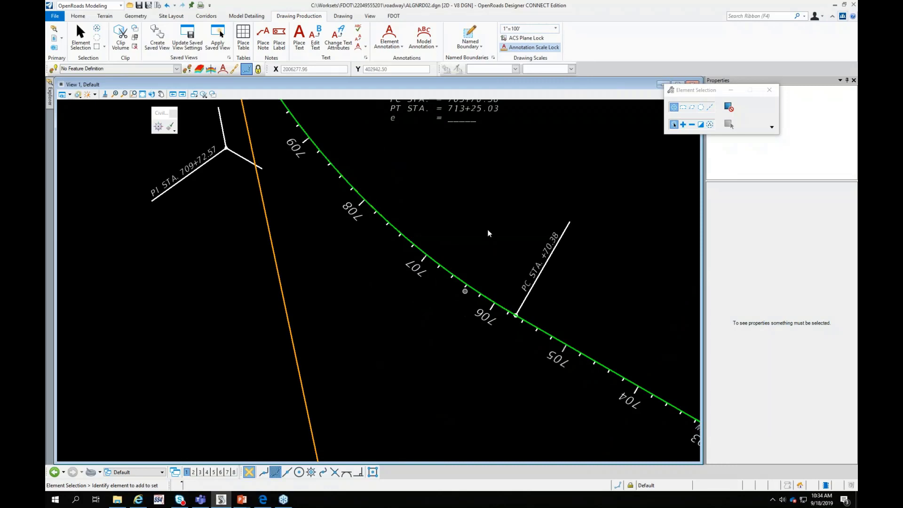
# Set the drawing's annotation scale to 1"=500' and review the alignment labels and curve data
pyautogui.click(555, 28)
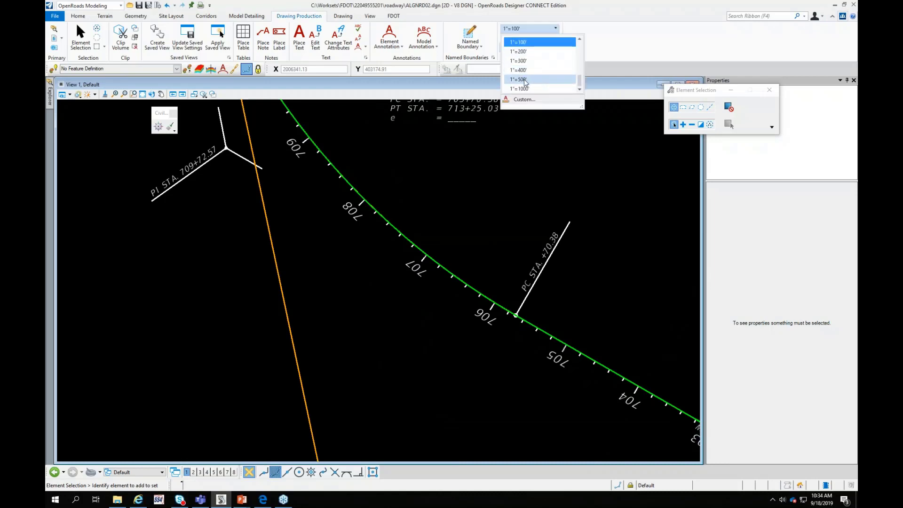
pyautogui.click(522, 80)
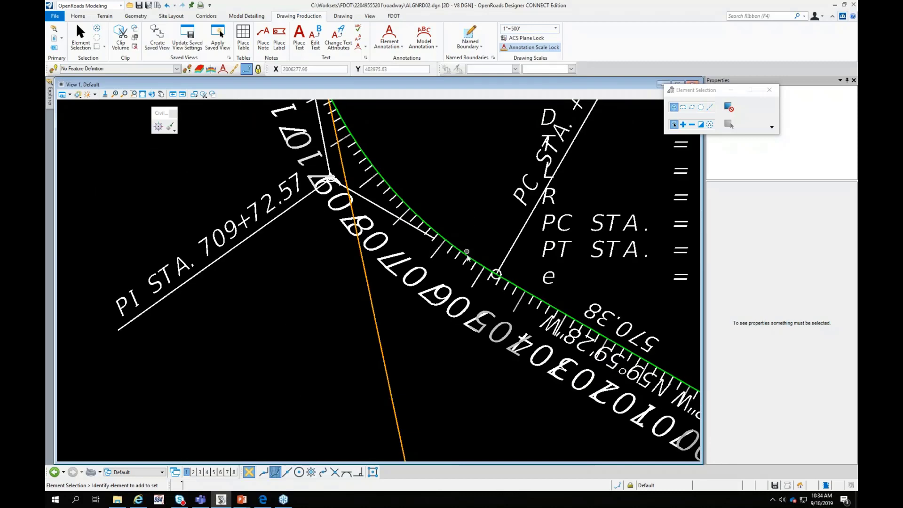
pyautogui.scroll(-2, 467, 256)
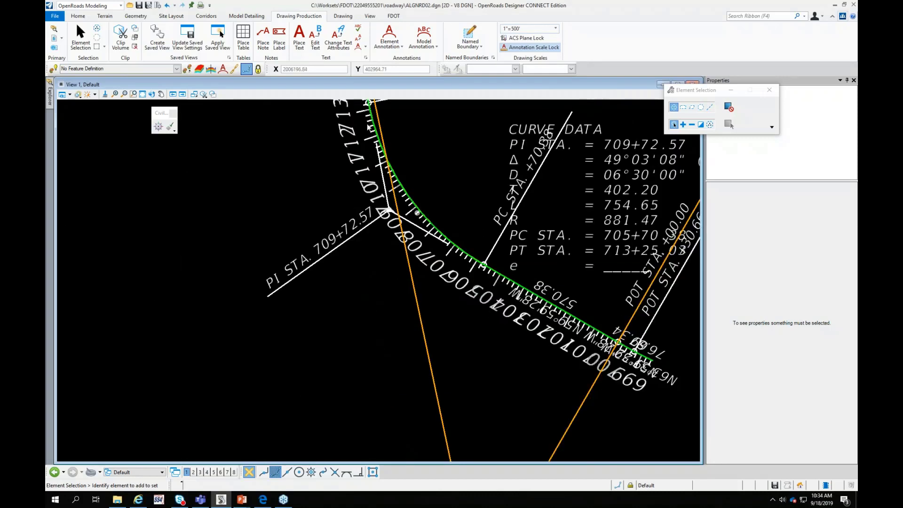
# Apply the FDOT filter that displays only 500 foot major annotations and check the stationing along the alignment
pyautogui.click(394, 16)
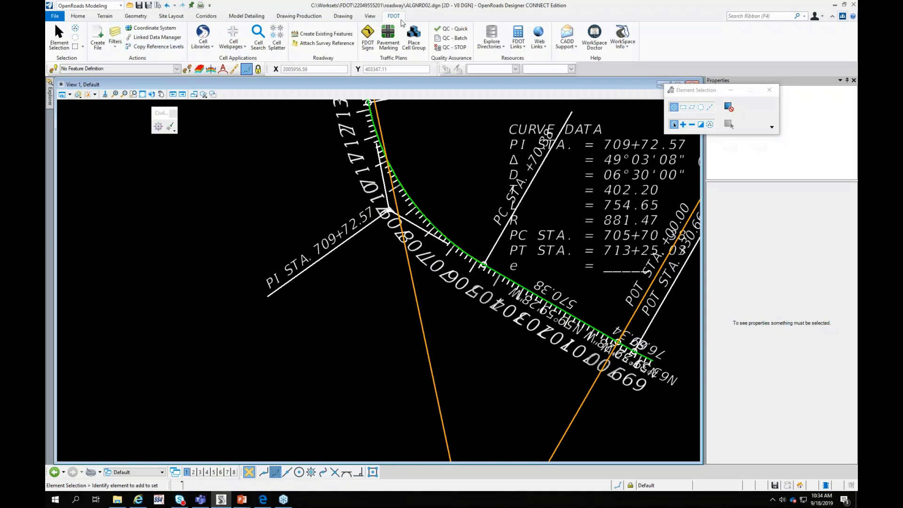
pyautogui.click(115, 47)
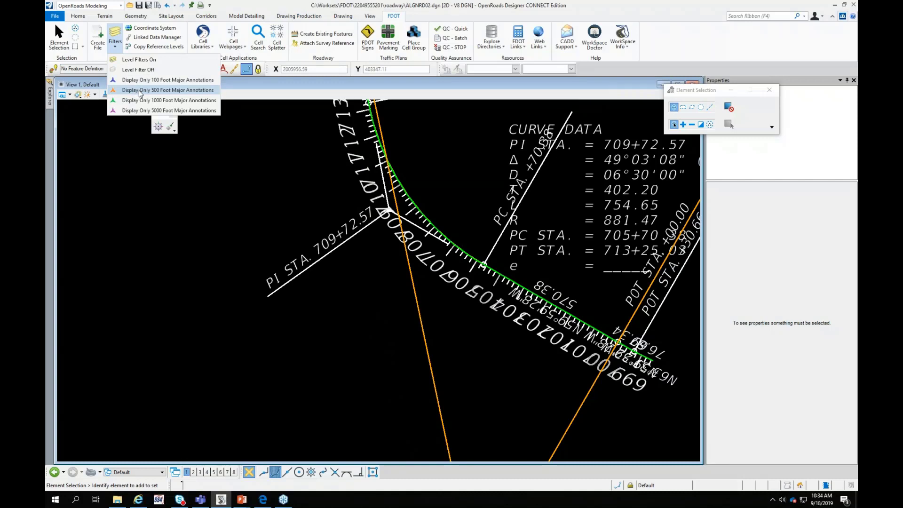
pyautogui.click(140, 91)
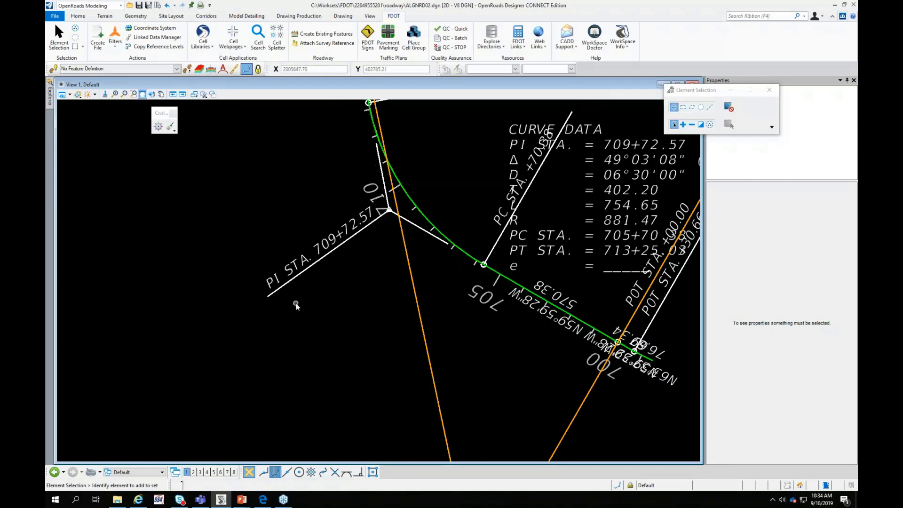
pyautogui.scroll(-3, 381, 334)
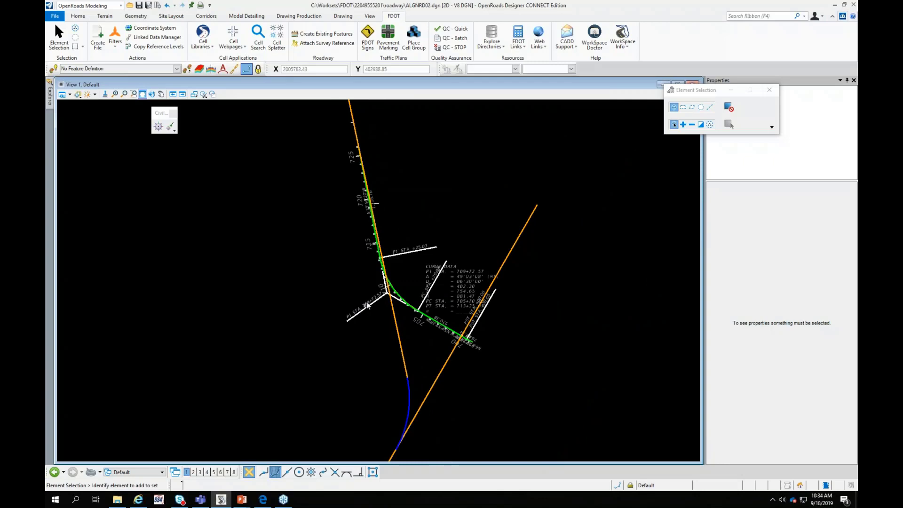
pyautogui.scroll(3, 367, 305)
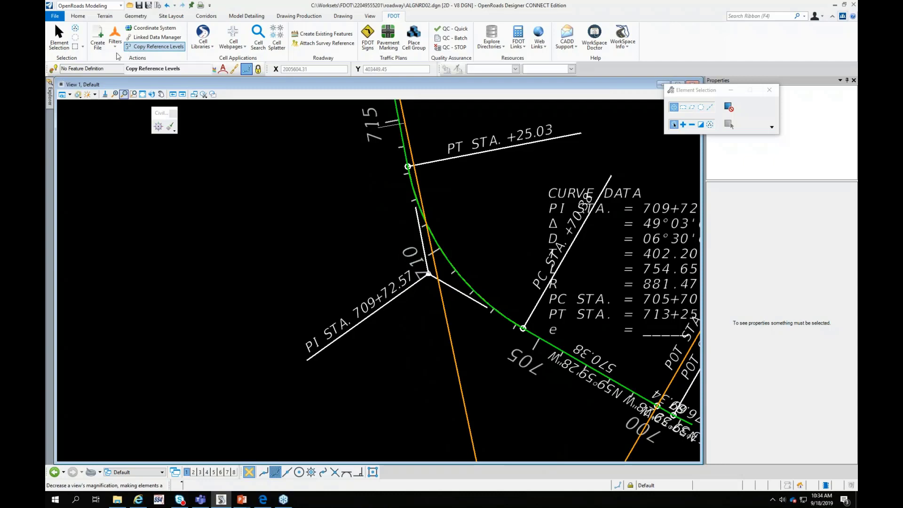
# Filter the alignment's station labels to display only the 1000-foot major annotations
pyautogui.click(114, 37)
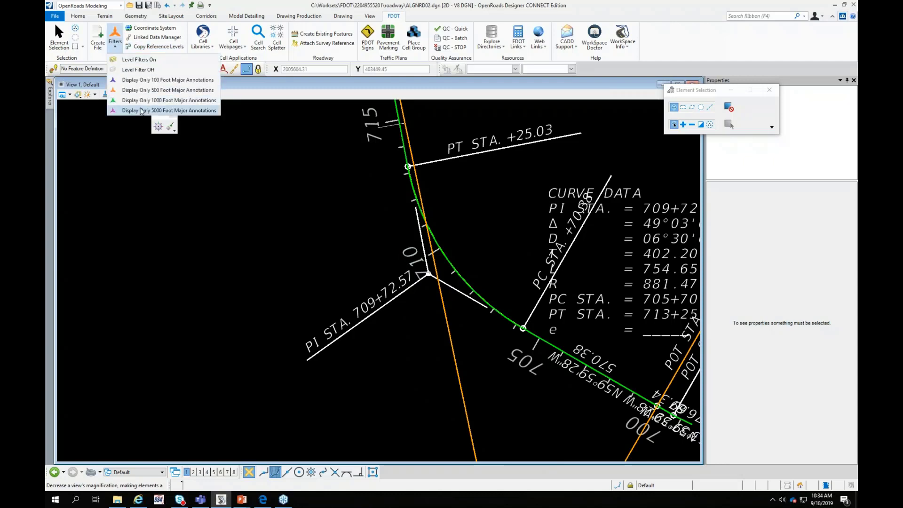
pyautogui.click(145, 101)
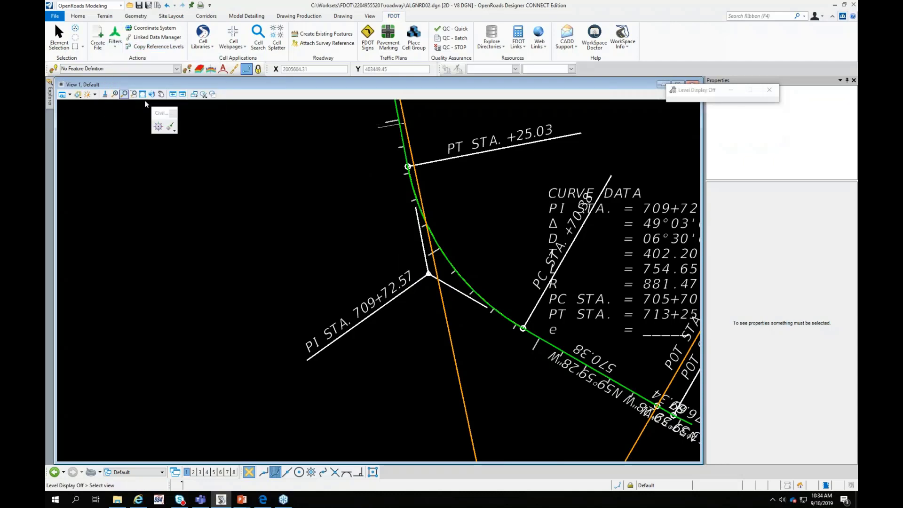
pyautogui.scroll(-5, 290, 273)
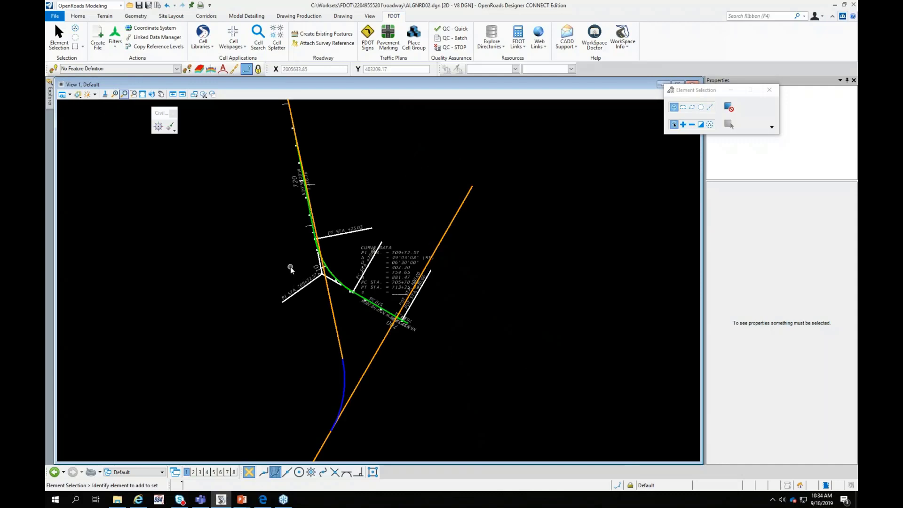
# Pin the Drawing Scales group from Drawing Production so it stays available across the whole ribbon
pyautogui.click(300, 16)
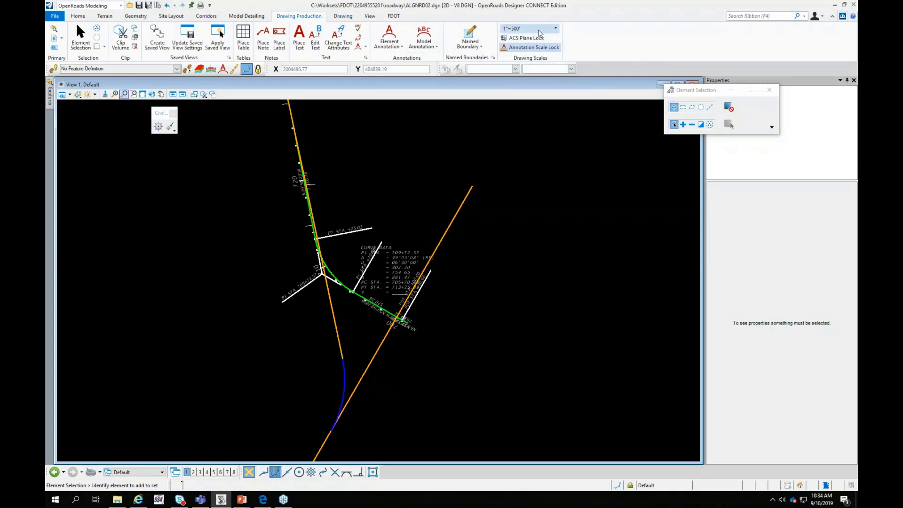
pyautogui.rightClick(540, 33)
pyautogui.moveTo(566, 68)
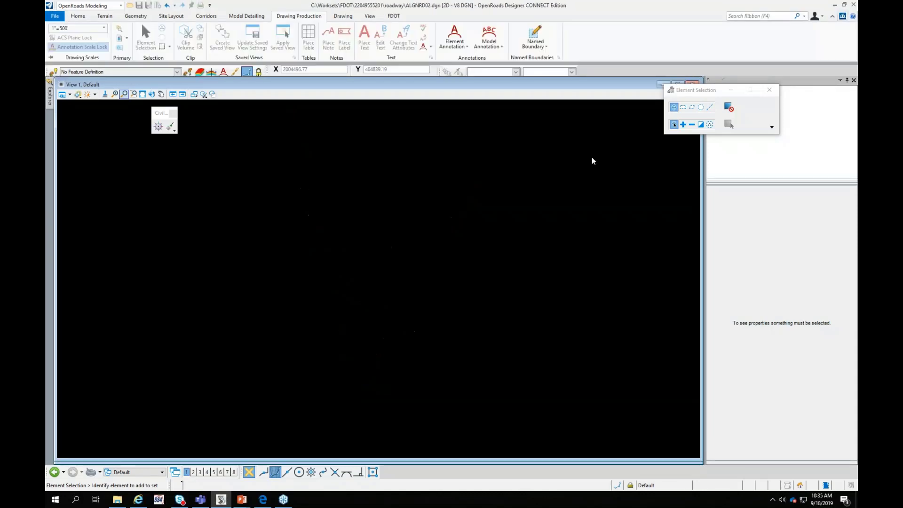
# Set the drawing's annotation scale to 1"=50' and check the resized labels along the SR61 curve
pyautogui.click(76, 29)
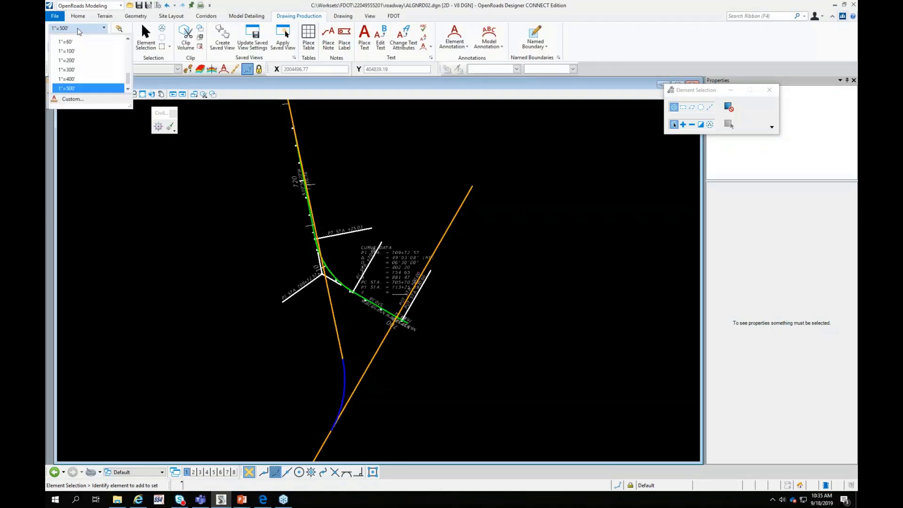
pyautogui.click(78, 74)
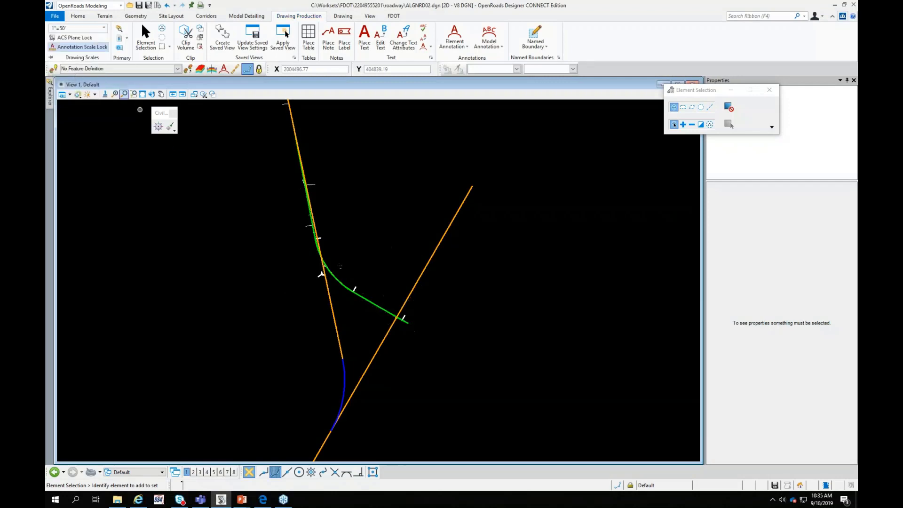
pyautogui.scroll(6, 319, 270)
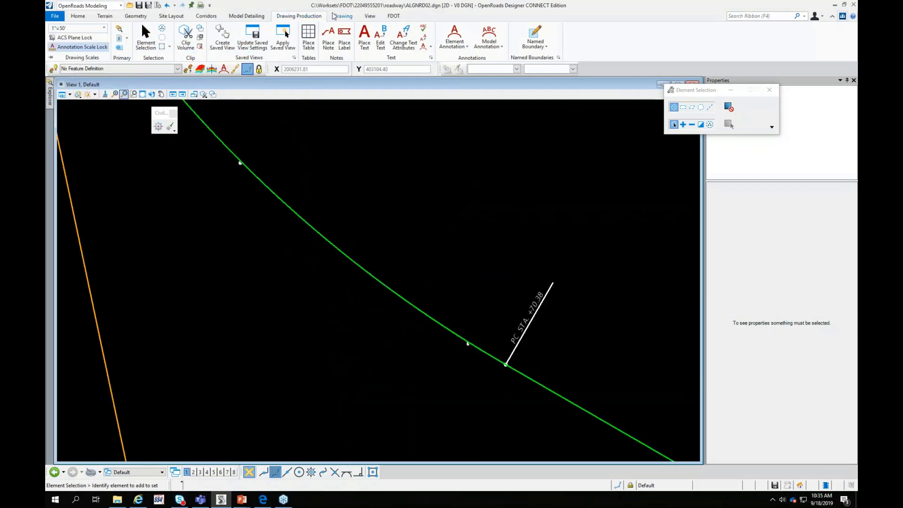
# Filter the alignment's station labels to display only the 100-foot major annotations
pyautogui.click(394, 19)
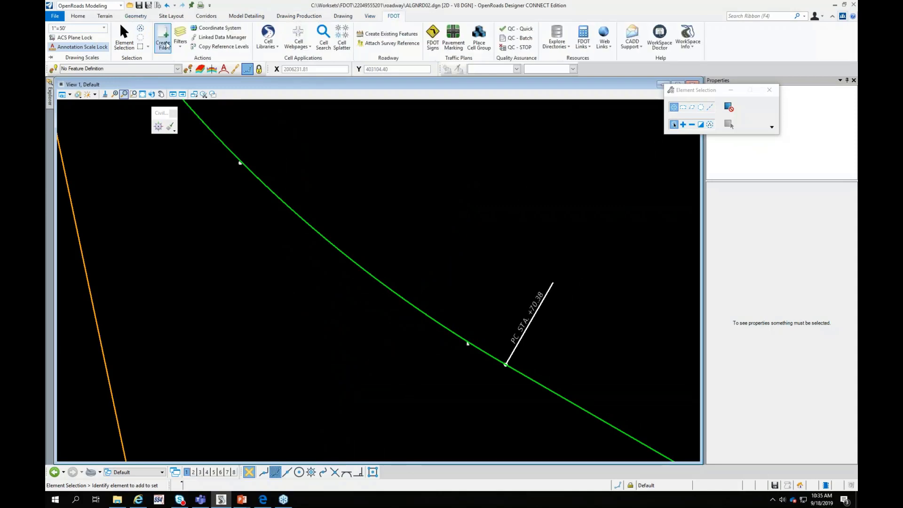
pyautogui.click(179, 47)
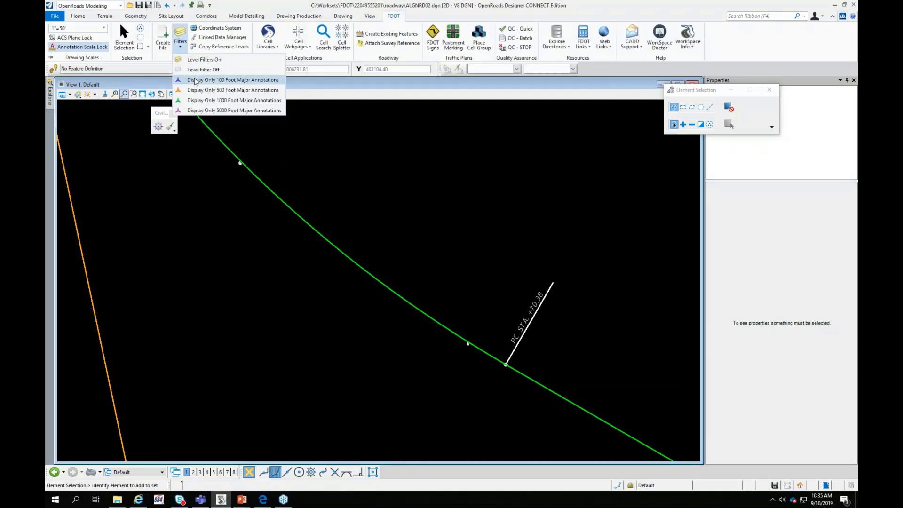
pyautogui.click(214, 81)
# Annotate the US98 baseline alignment with Element Annotation and check its station labels
pyautogui.scroll(-3, 431, 249)
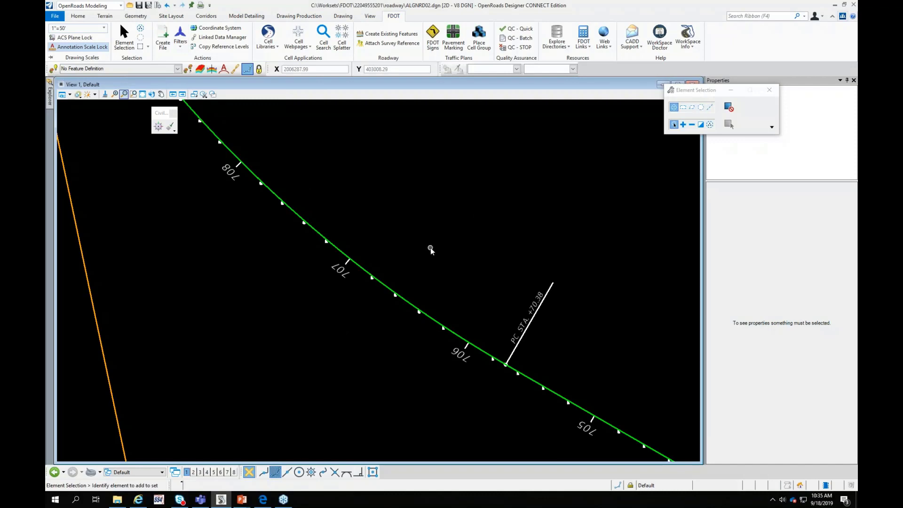
pyautogui.scroll(-2, 397, 242)
pyautogui.scroll(-2, 294, 231)
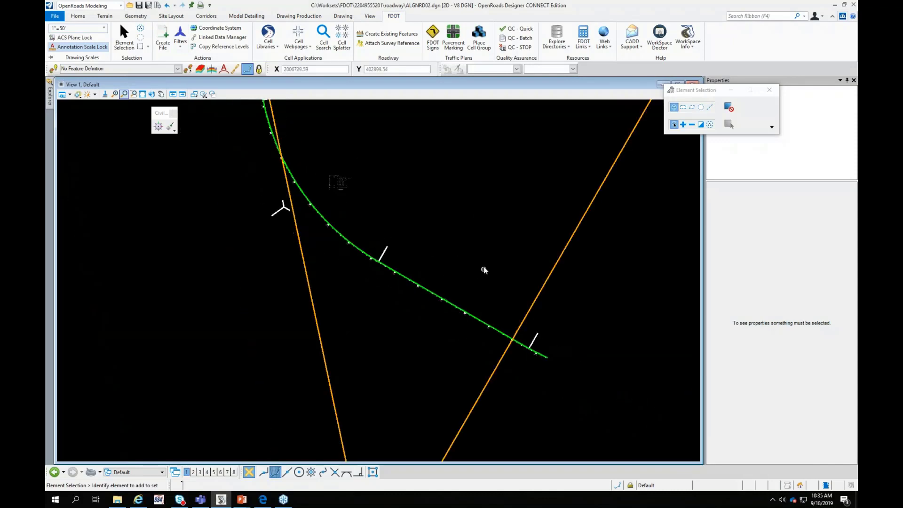
pyautogui.click(304, 16)
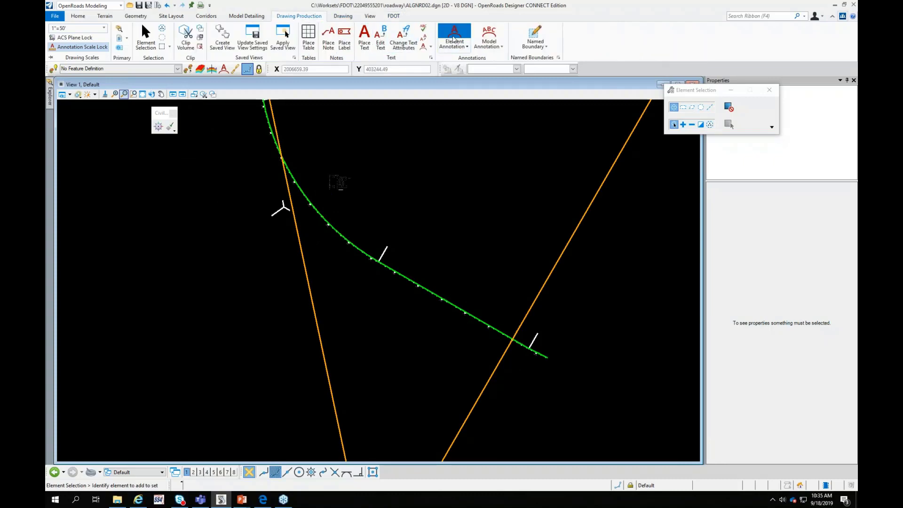
pyautogui.click(453, 37)
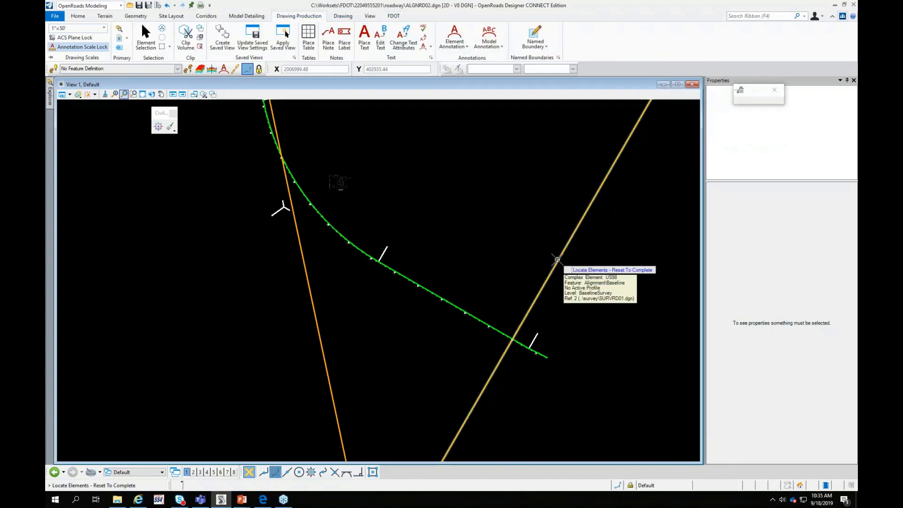
pyautogui.click(557, 259)
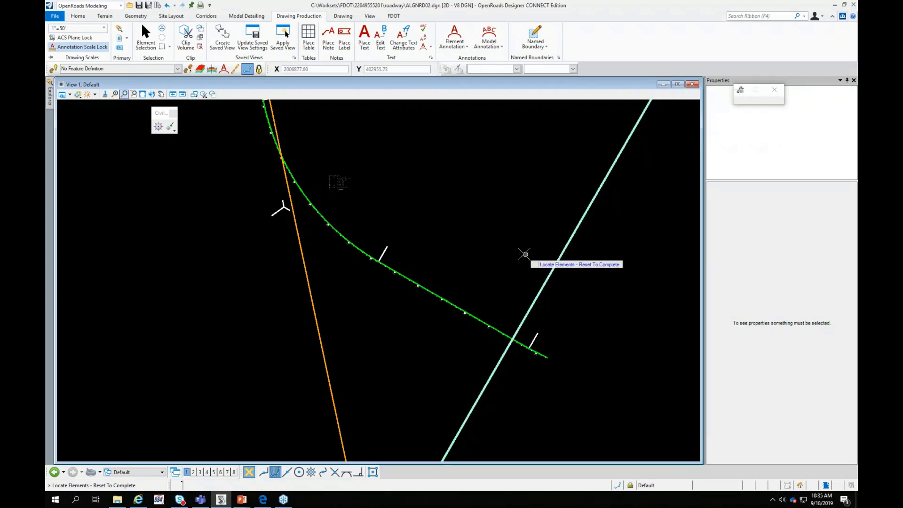
pyautogui.rightClick(515, 251)
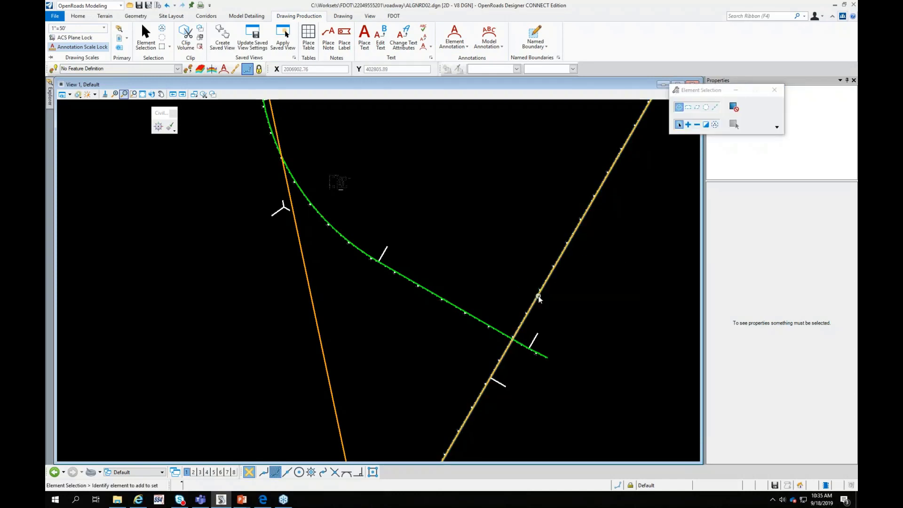
pyautogui.scroll(5, 497, 267)
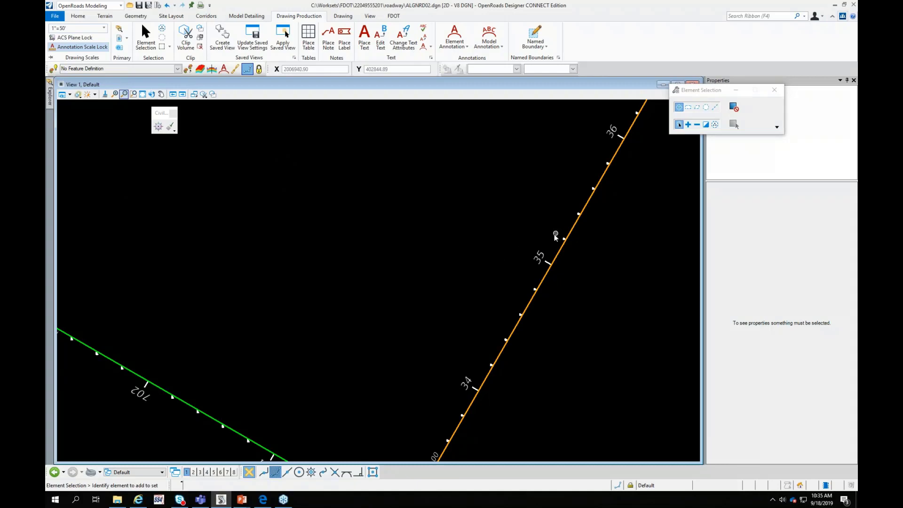
# Rotate View 1 with the 2 Points method along US98 from station 33 toward 34 so the baseline runs horizontally
pyautogui.scroll(-2, 556, 234)
pyautogui.rightClick(467, 269)
pyautogui.click(429, 246)
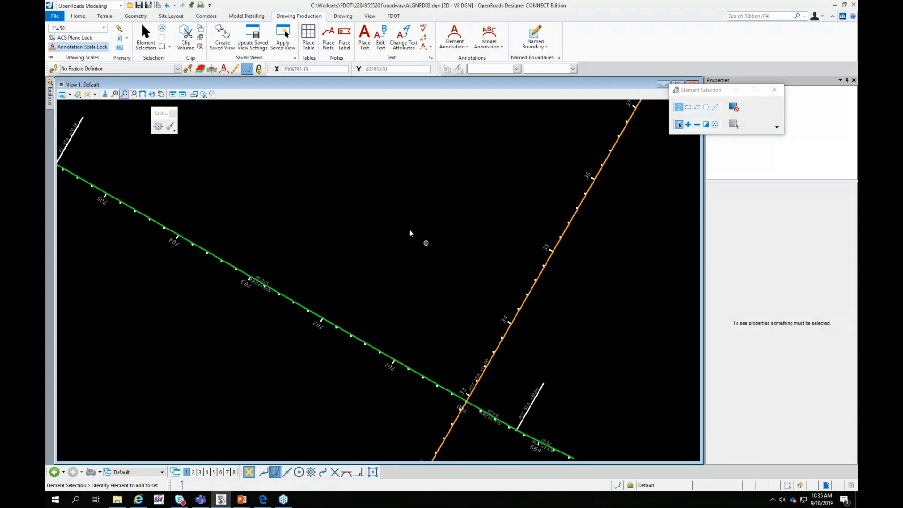
pyautogui.click(151, 94)
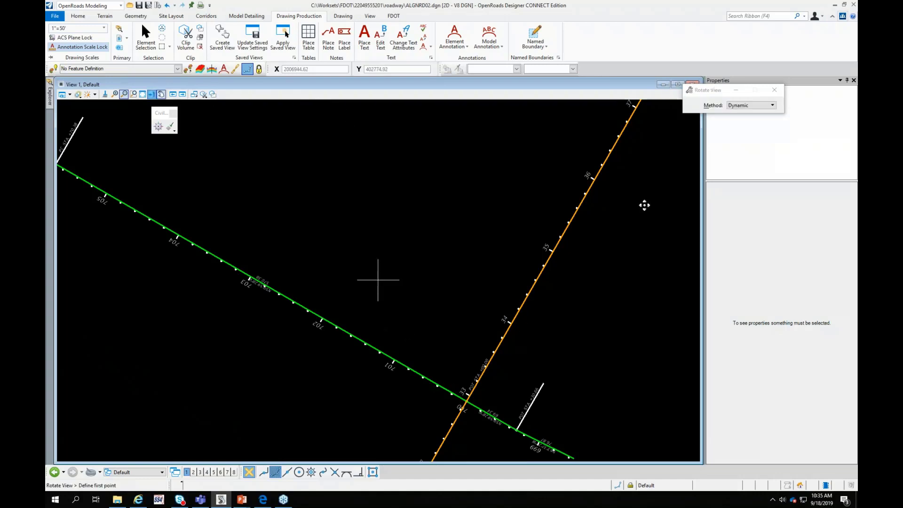
pyautogui.click(743, 105)
pyautogui.click(746, 114)
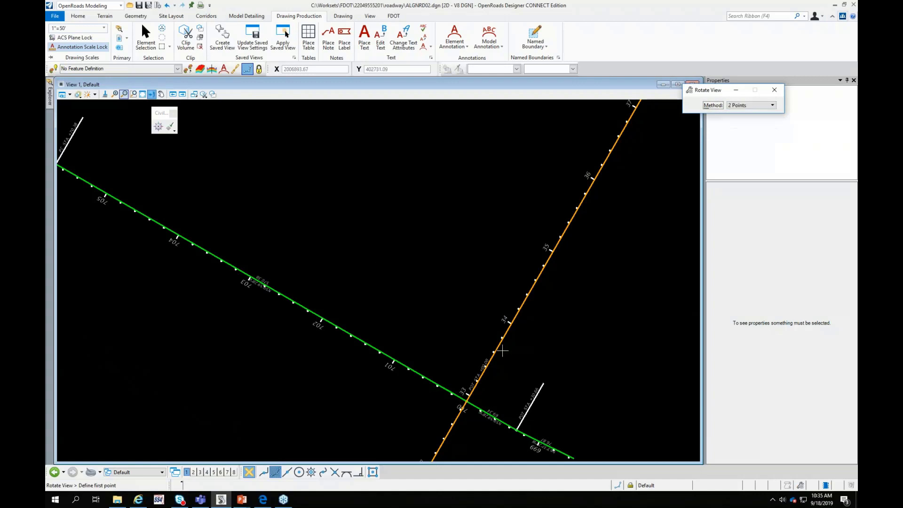
pyautogui.click(464, 392)
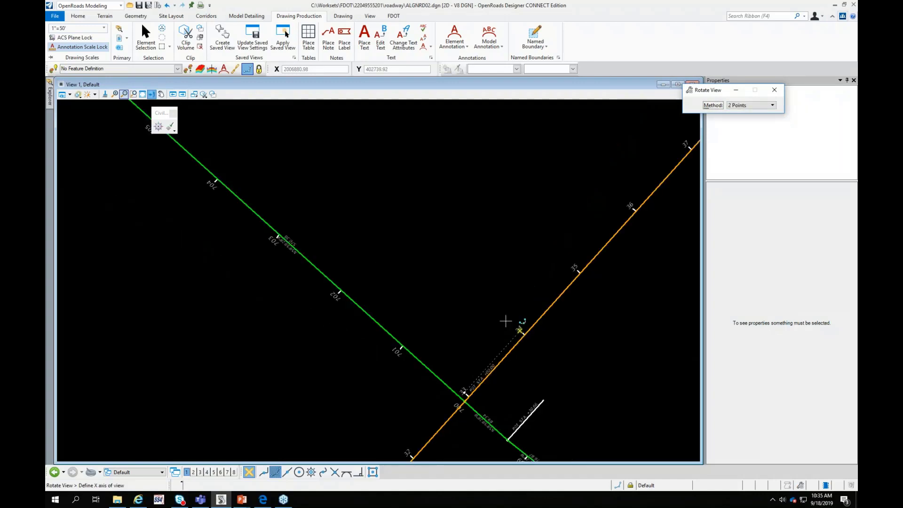
pyautogui.click(505, 318)
pyautogui.press('Escape')
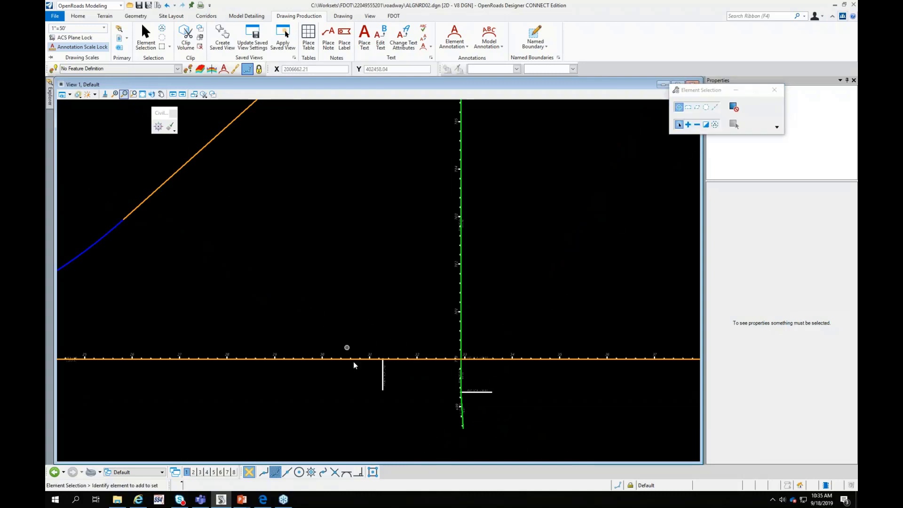
# Open the profile model of the SR61 centerline in View 4 and inspect the geometry of its active profile
pyautogui.scroll(-4, 353, 357)
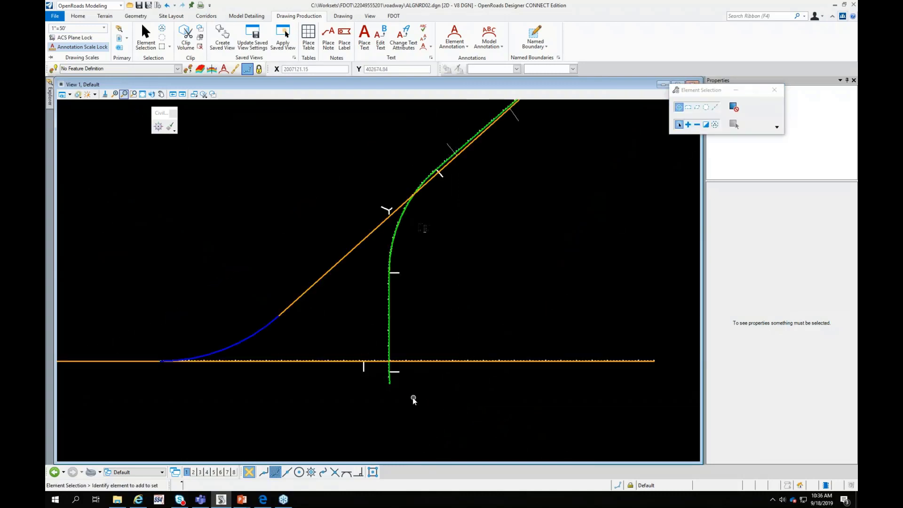
pyautogui.scroll(2, 413, 397)
pyautogui.scroll(2, 289, 235)
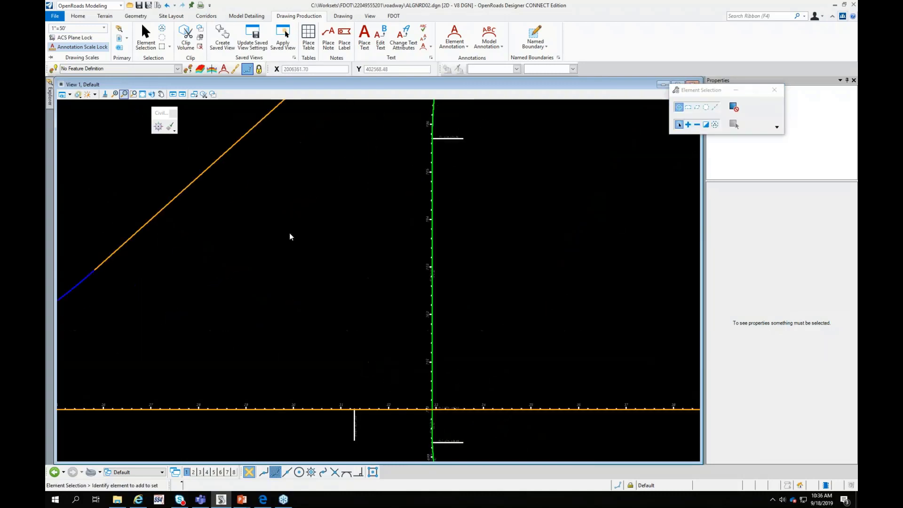
pyautogui.click(432, 254)
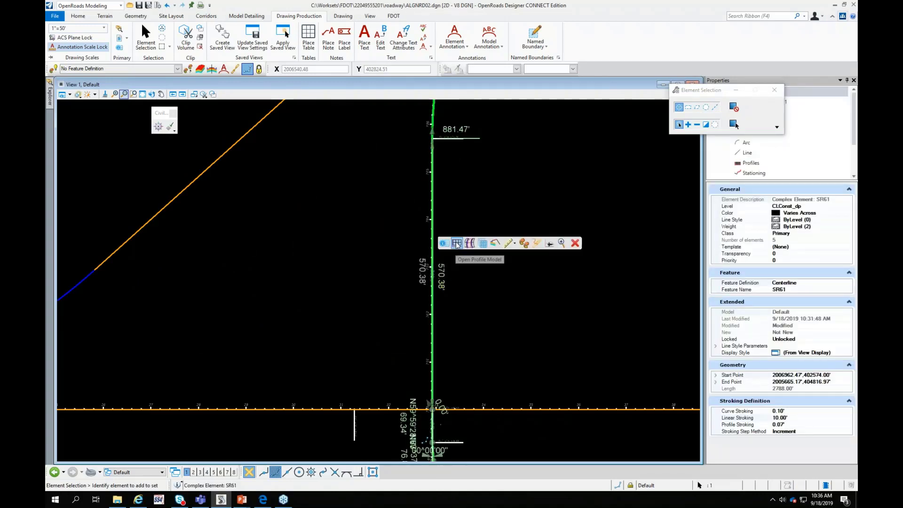
pyautogui.click(469, 243)
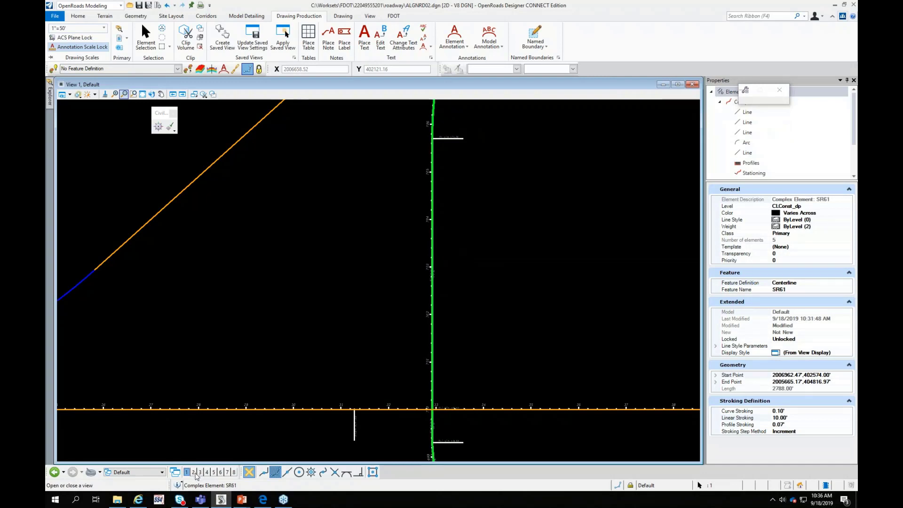
pyautogui.click(207, 473)
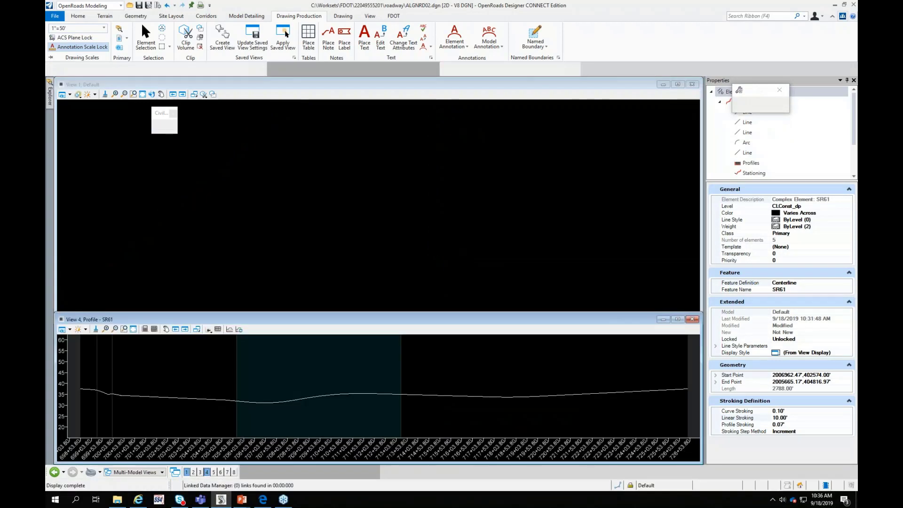
pyautogui.click(183, 399)
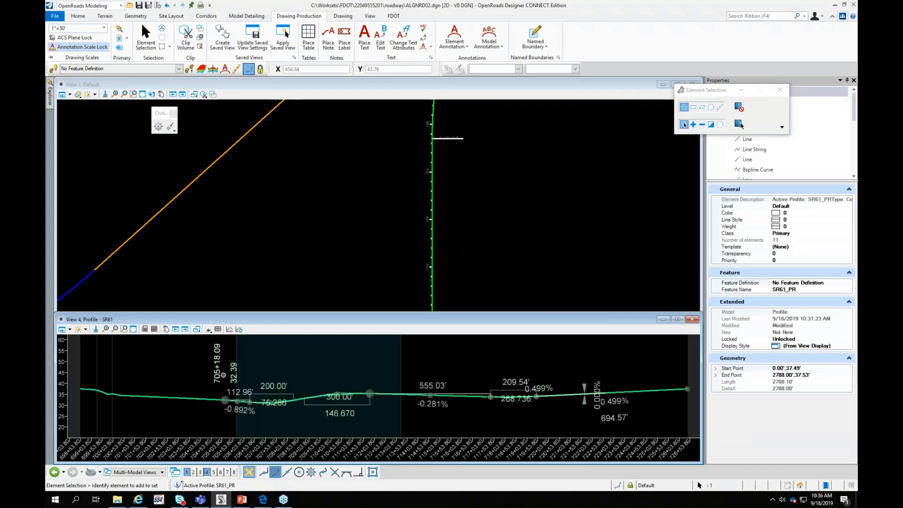
pyautogui.click(283, 256)
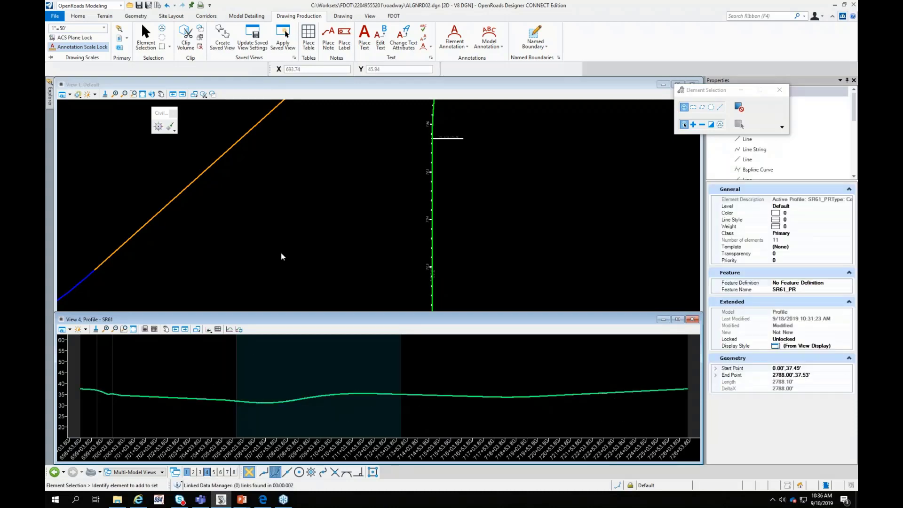
# Attach the survey folder's existing-ground terrain file GDTMRDEXGR01.dgn as a reference to the alignment file
pyautogui.scroll(-2, 336, 210)
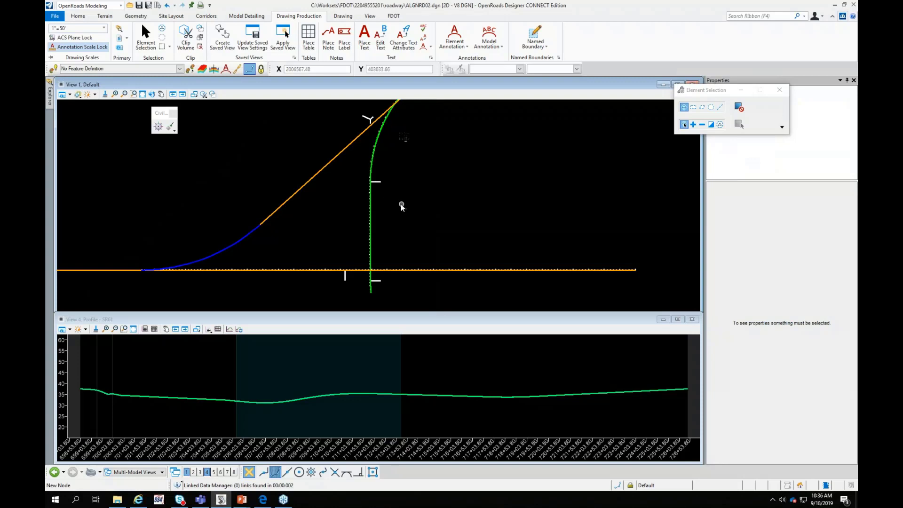
pyautogui.click(203, 94)
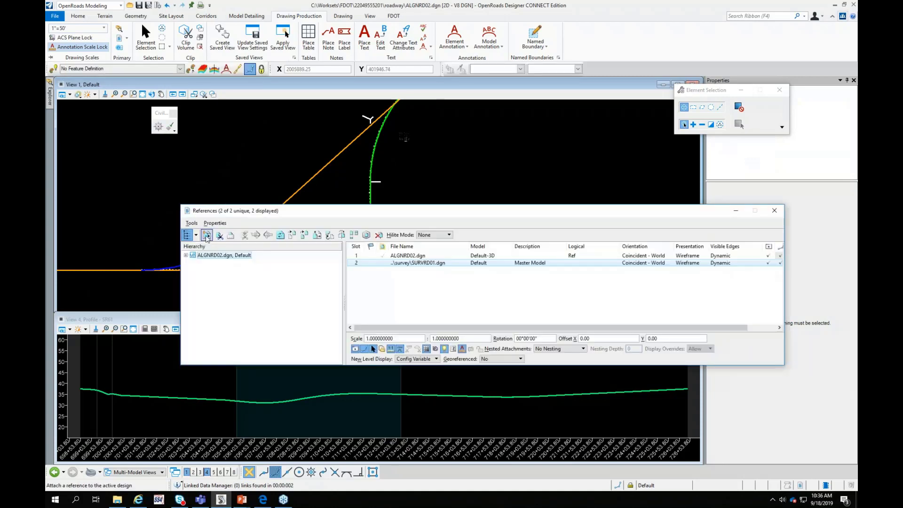
pyautogui.click(207, 235)
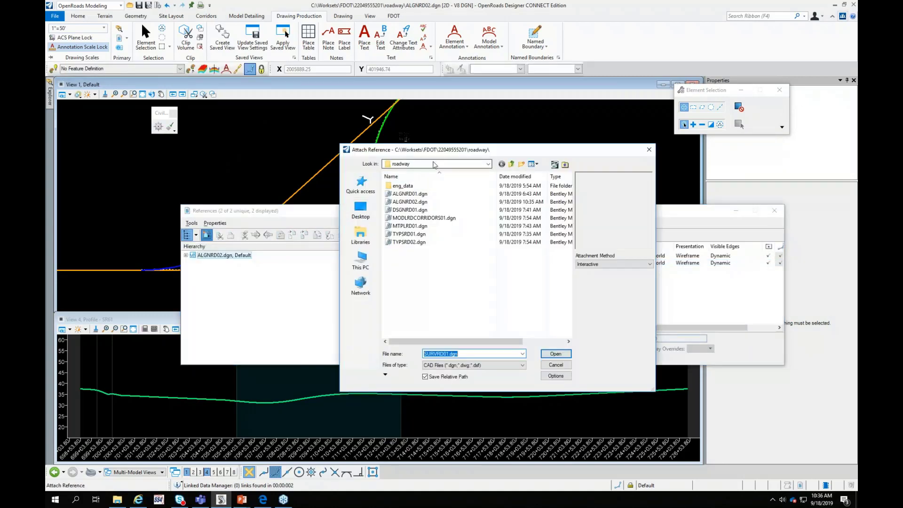
pyautogui.click(511, 165)
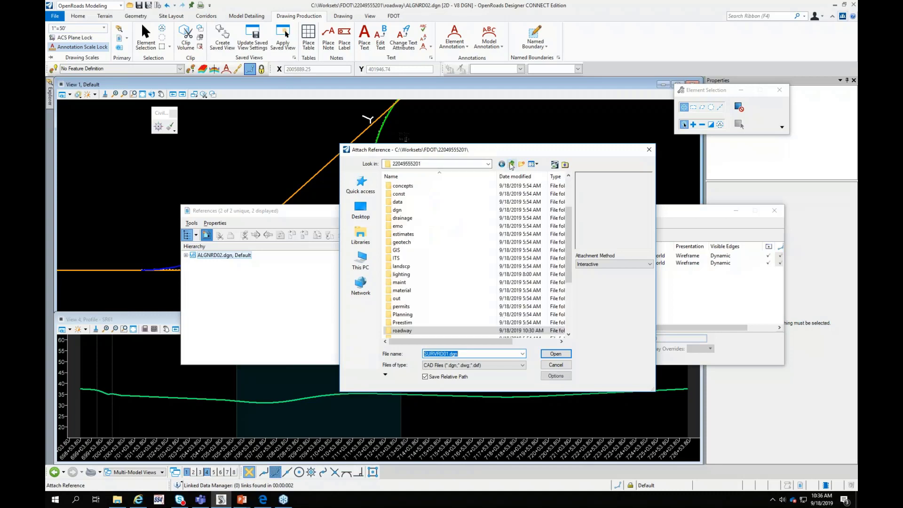
pyautogui.scroll(-4, 461, 273)
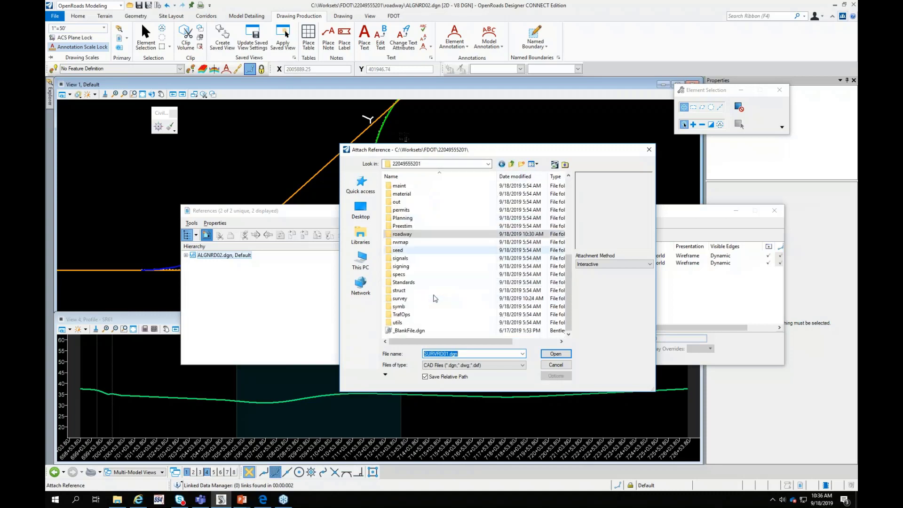
pyautogui.doubleClick(402, 299)
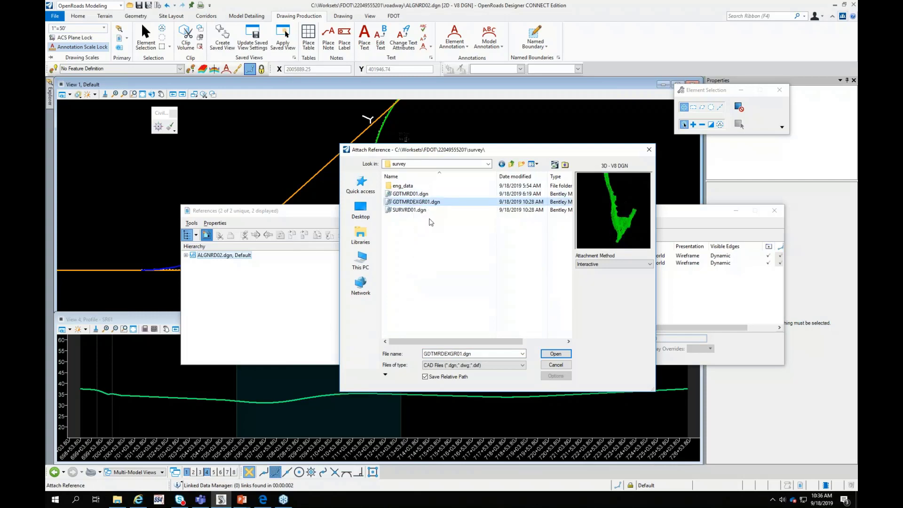
pyautogui.click(411, 195)
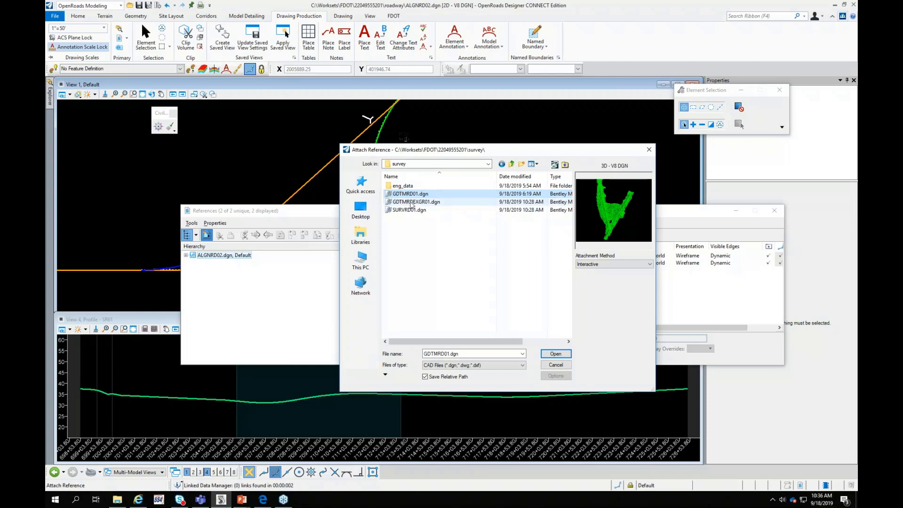
pyautogui.click(413, 202)
pyautogui.click(557, 355)
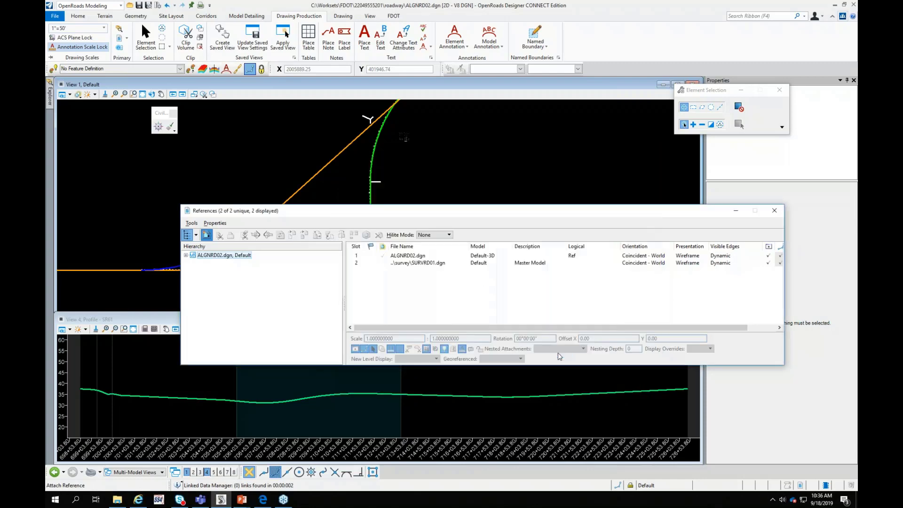
pyautogui.click(587, 327)
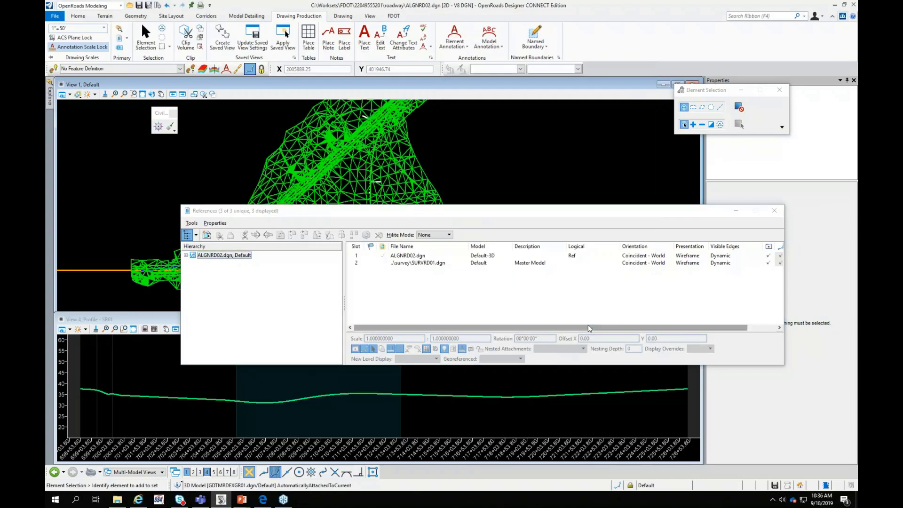
# Override the referenced terrain model's symbology and turn off its triangles display, leaving the boundary on
pyautogui.click(418, 164)
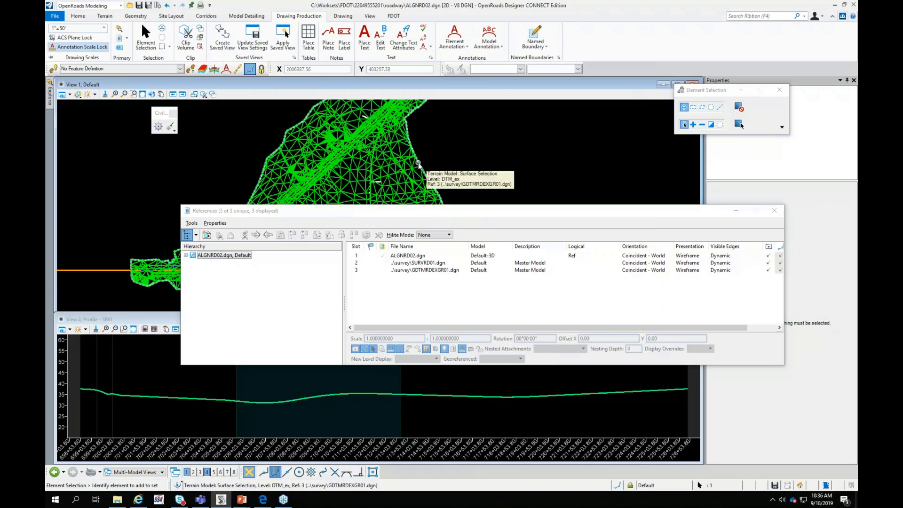
pyautogui.scroll(-10, 778, 445)
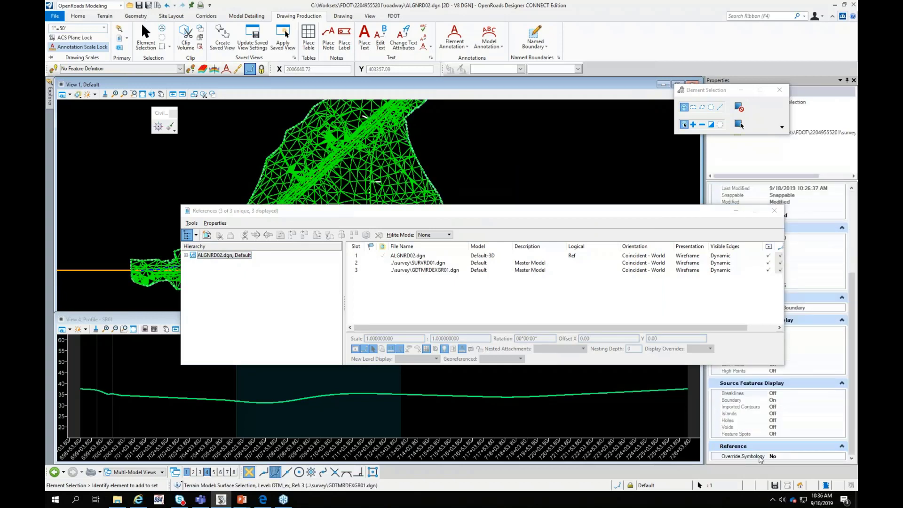
pyautogui.click(759, 457)
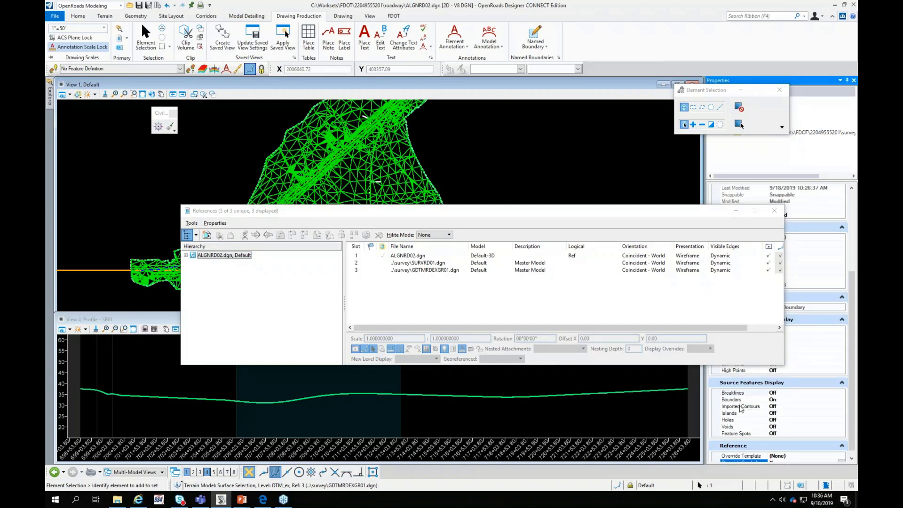
pyautogui.scroll(3, 747, 413)
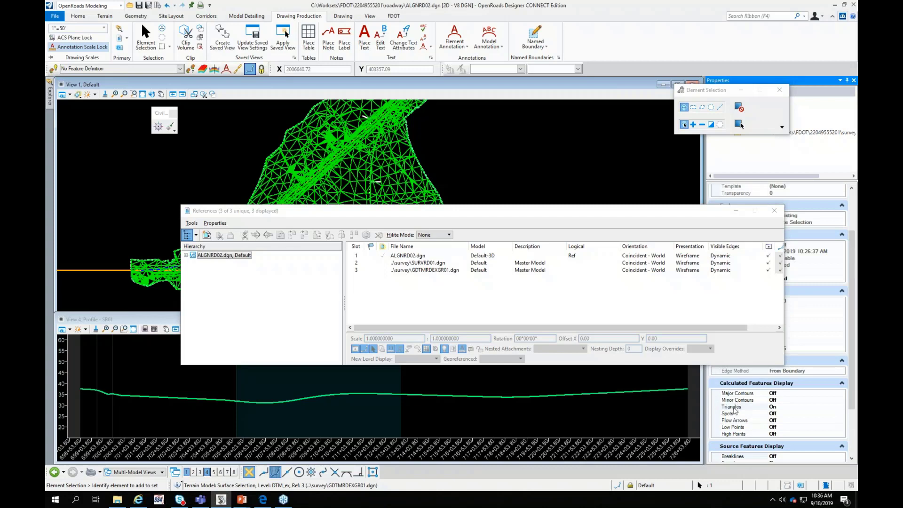
pyautogui.doubleClick(734, 407)
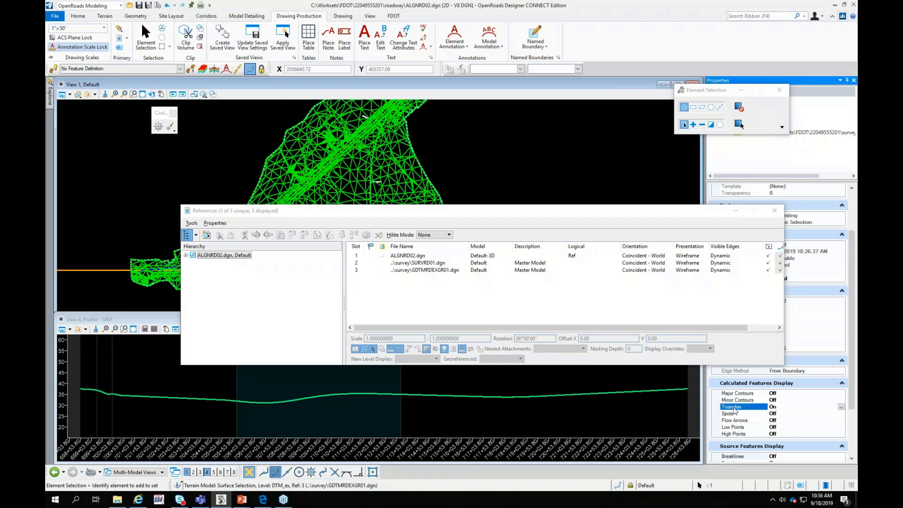
pyautogui.click(502, 132)
# Set the referenced existing-ground terrain as the active terrain model and close the reference list
pyautogui.click(273, 155)
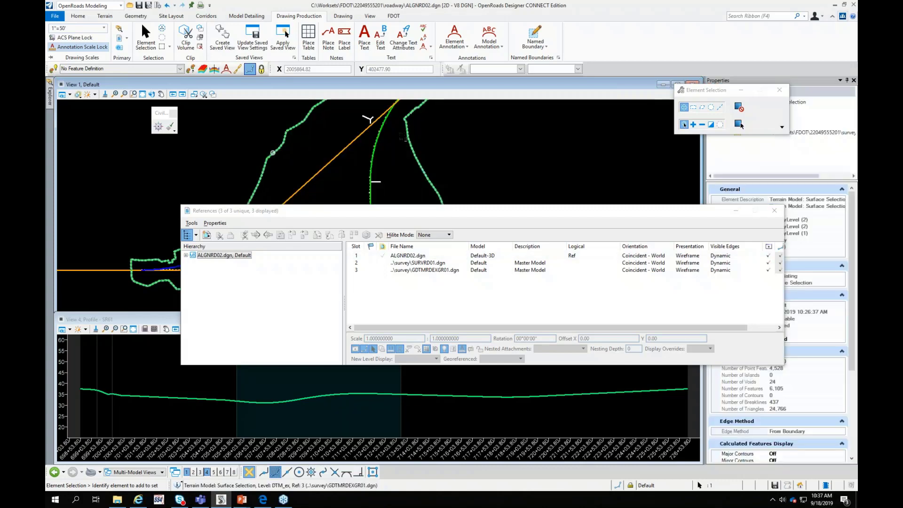
pyautogui.click(296, 149)
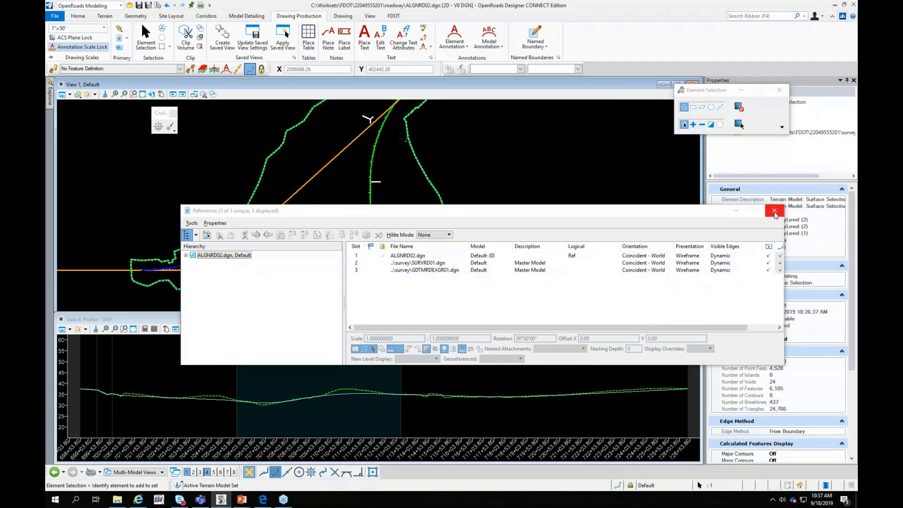
pyautogui.click(775, 211)
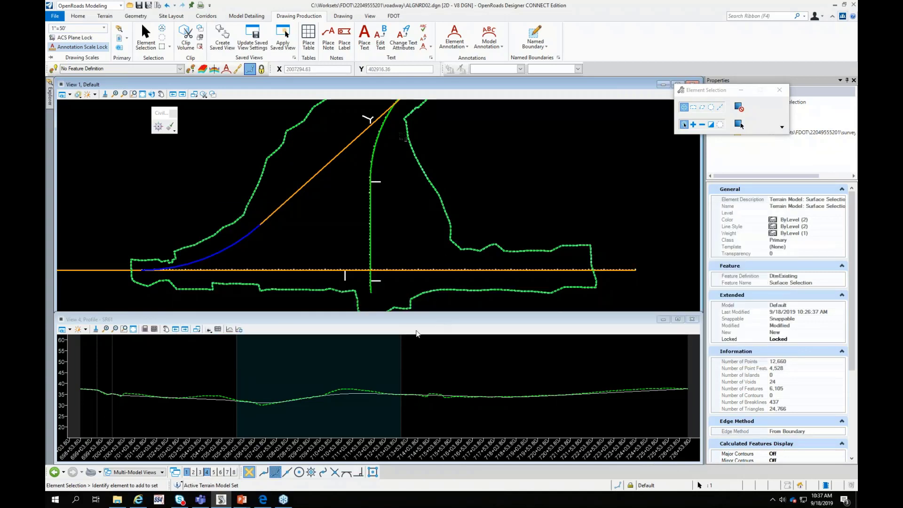
pyautogui.click(332, 214)
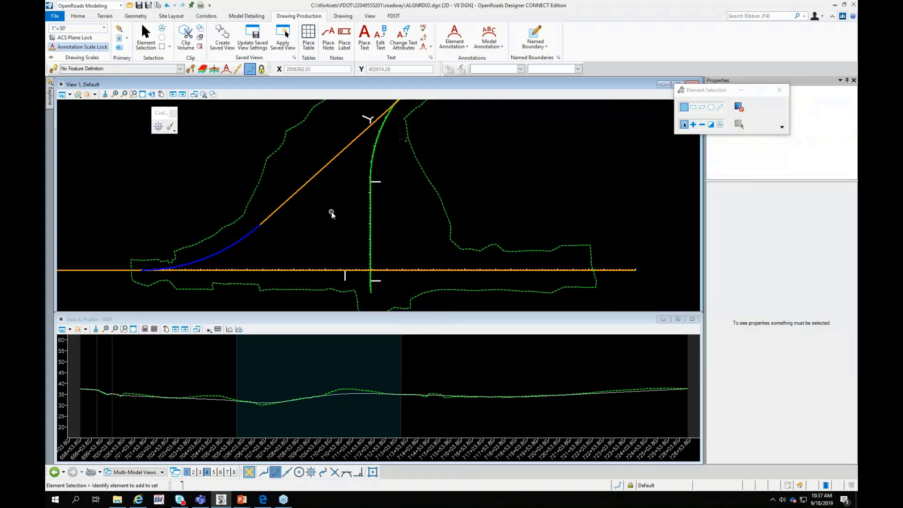
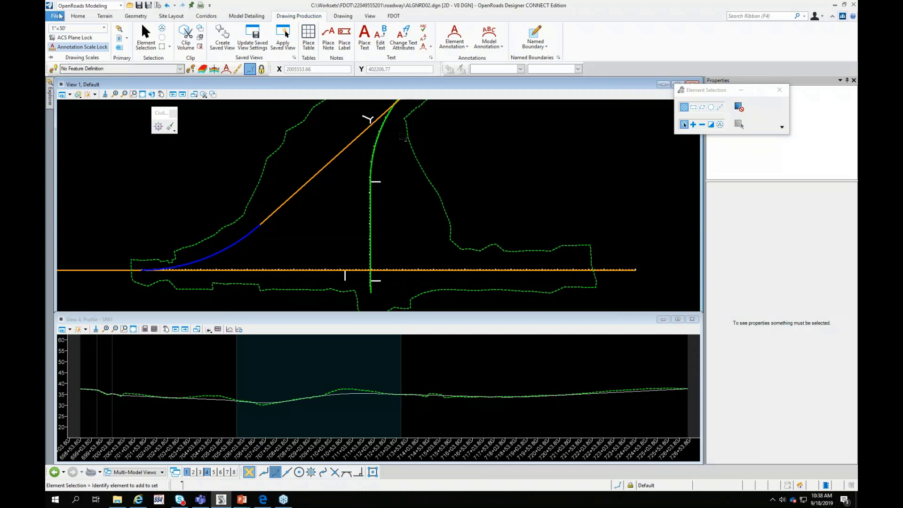
# Open the file's SUPERELEVATION model for a look and return to the Default model
pyautogui.click(78, 16)
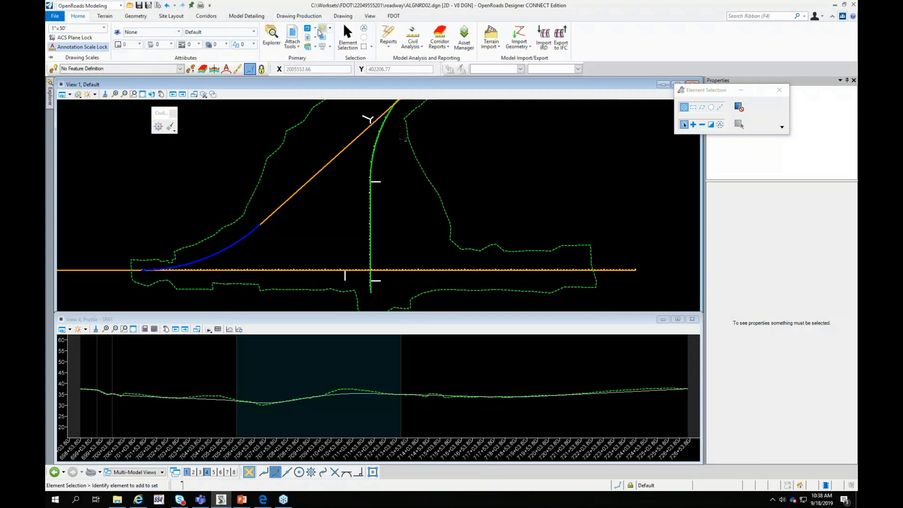
pyautogui.click(308, 31)
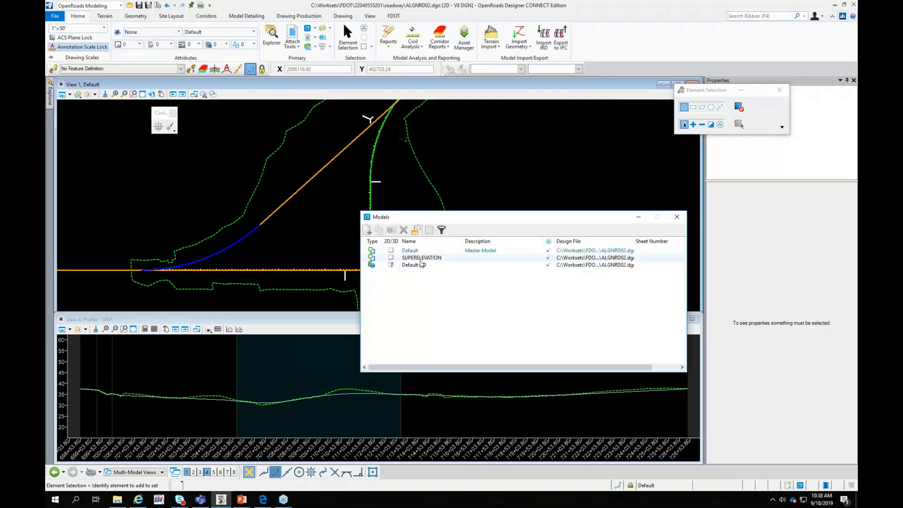
pyautogui.click(423, 259)
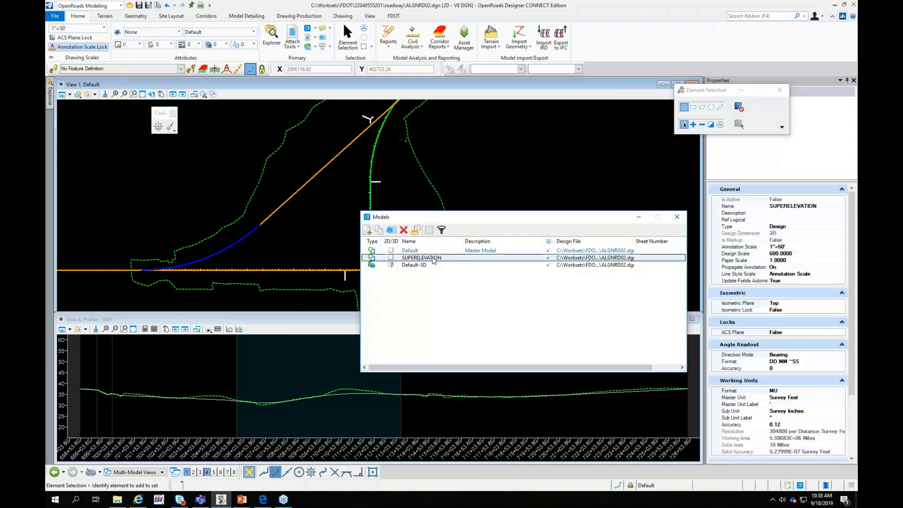
pyautogui.doubleClick(434, 259)
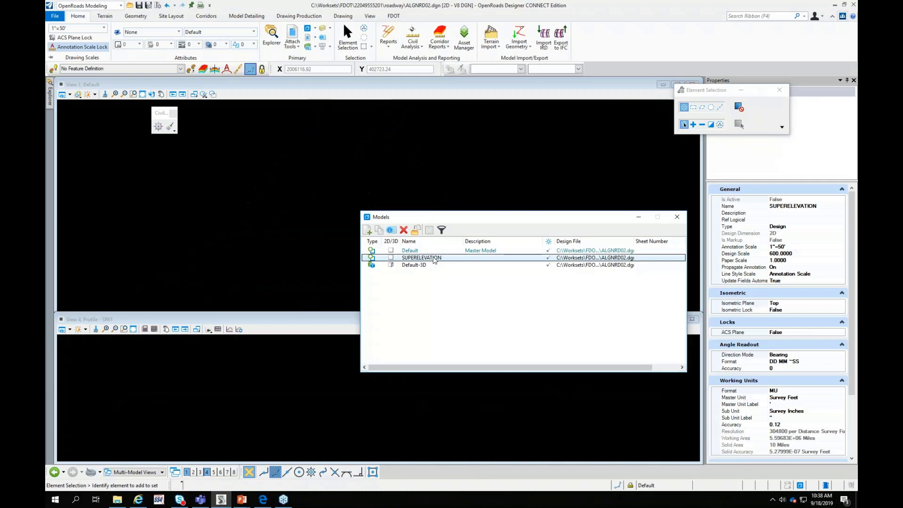
pyautogui.click(677, 217)
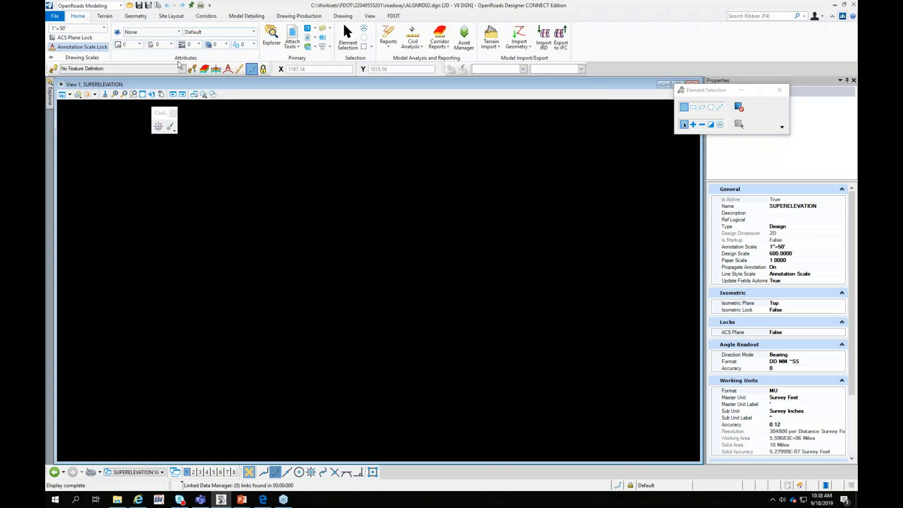
pyautogui.click(307, 28)
pyautogui.doubleClick(416, 251)
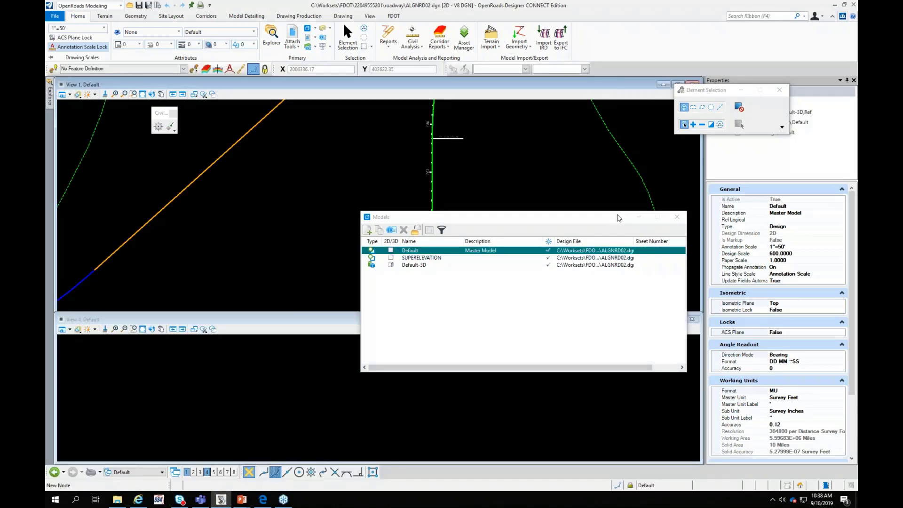
pyautogui.click(678, 218)
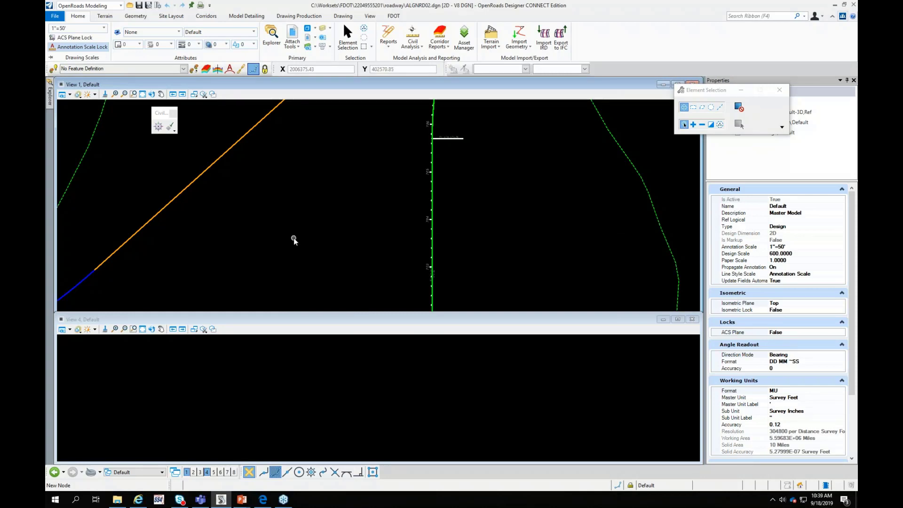
pyautogui.rightClick(303, 236)
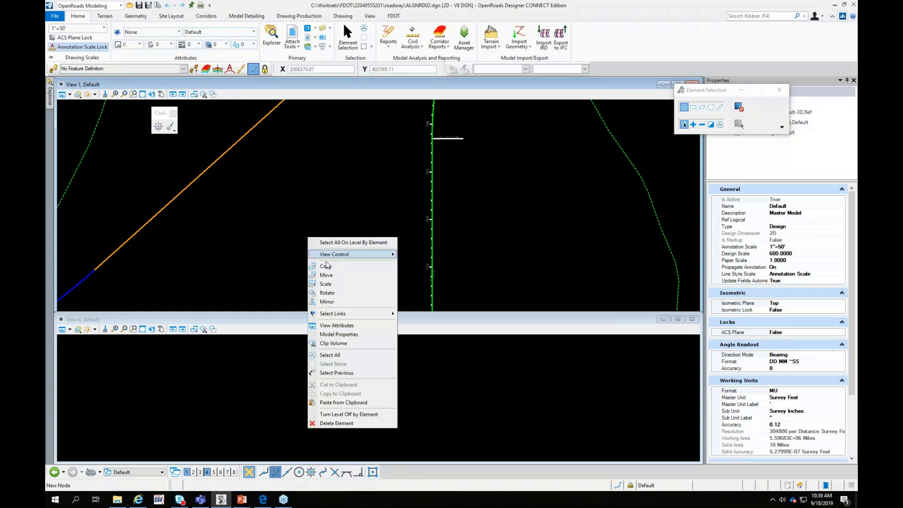
pyautogui.moveTo(335, 259)
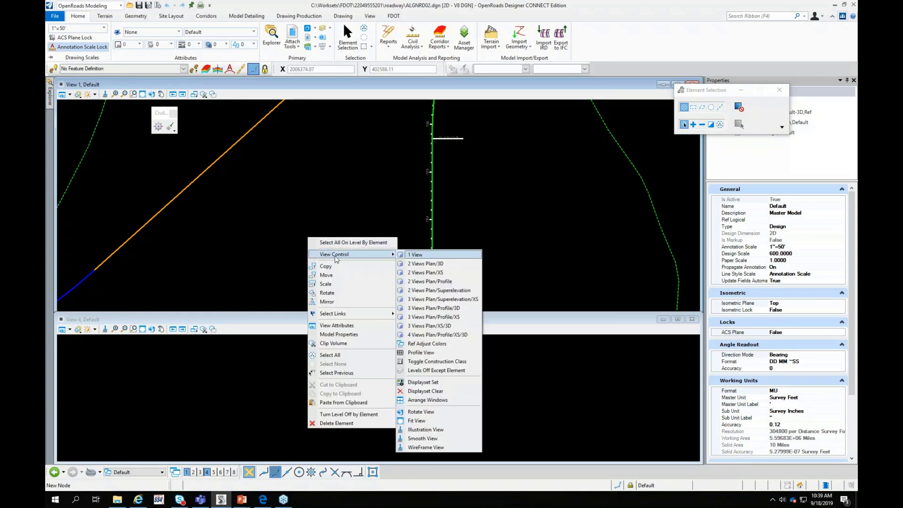
pyautogui.click(325, 188)
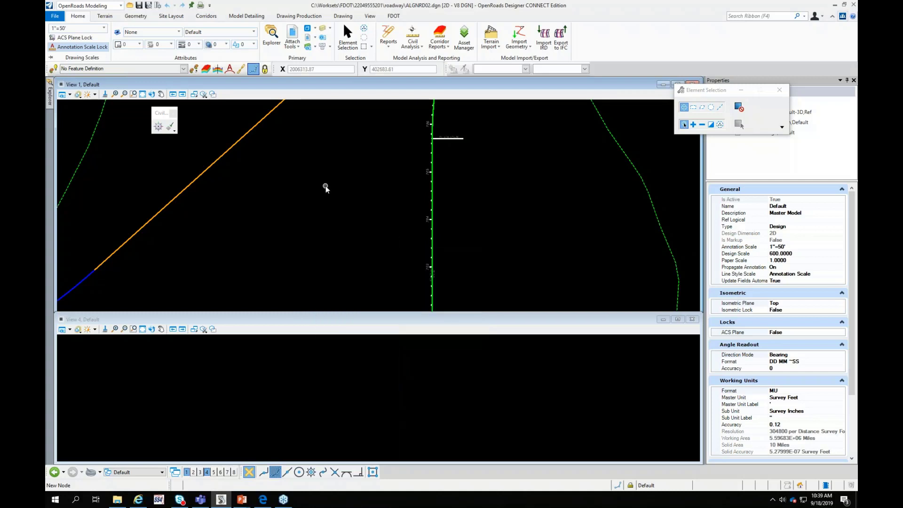
# Create and open the Proposed 2D Planimetrics Design file DSGNRD02.dgn in the roadway folder using the FDOT Create File tool
pyautogui.click(394, 16)
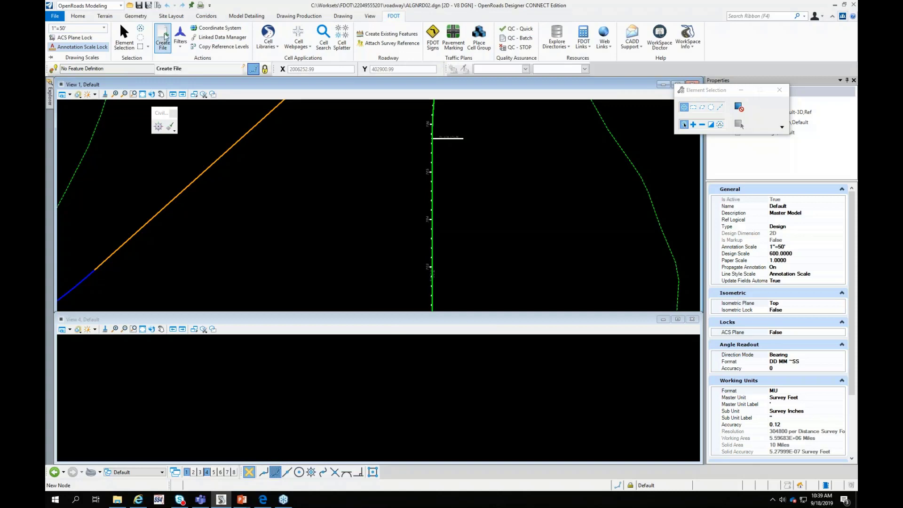
pyautogui.click(165, 36)
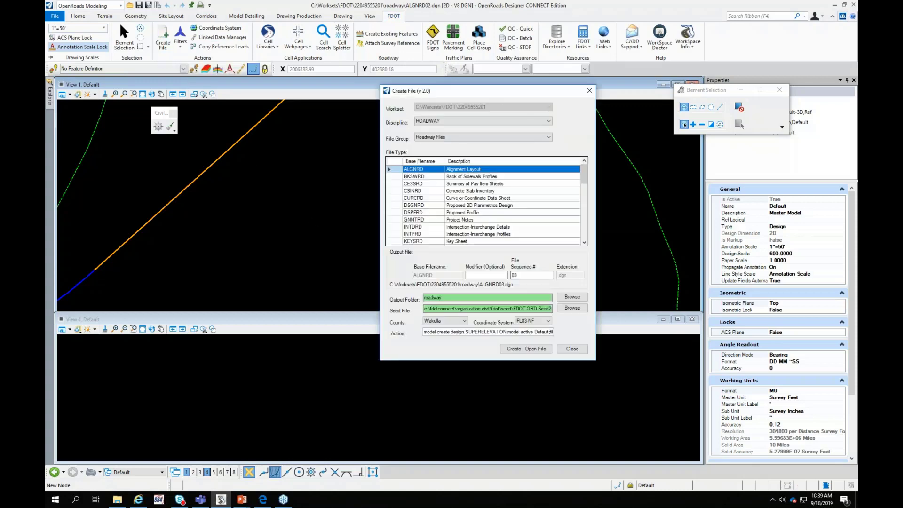
pyautogui.click(418, 206)
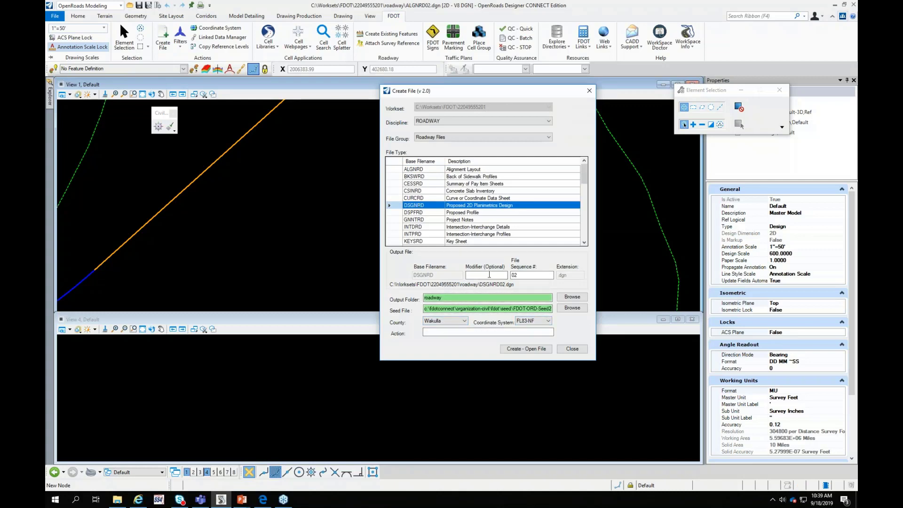
pyautogui.click(527, 276)
pyautogui.click(479, 276)
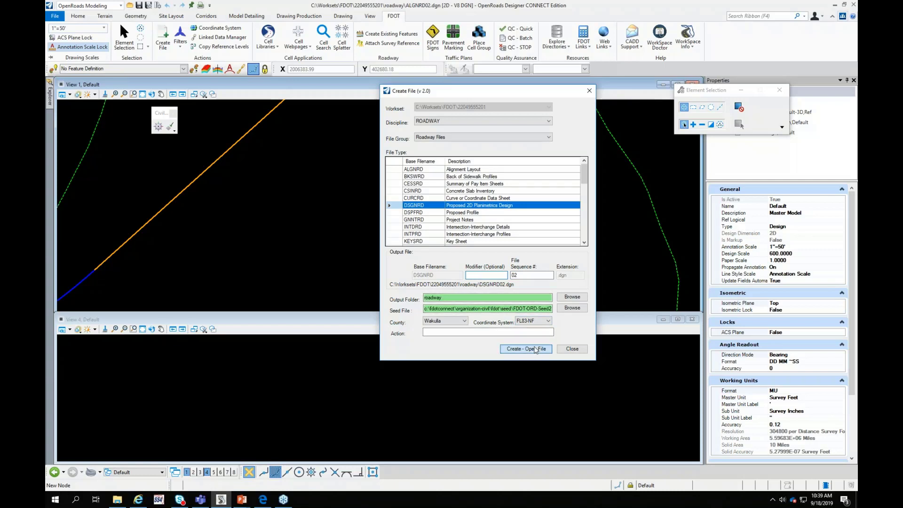
pyautogui.click(536, 348)
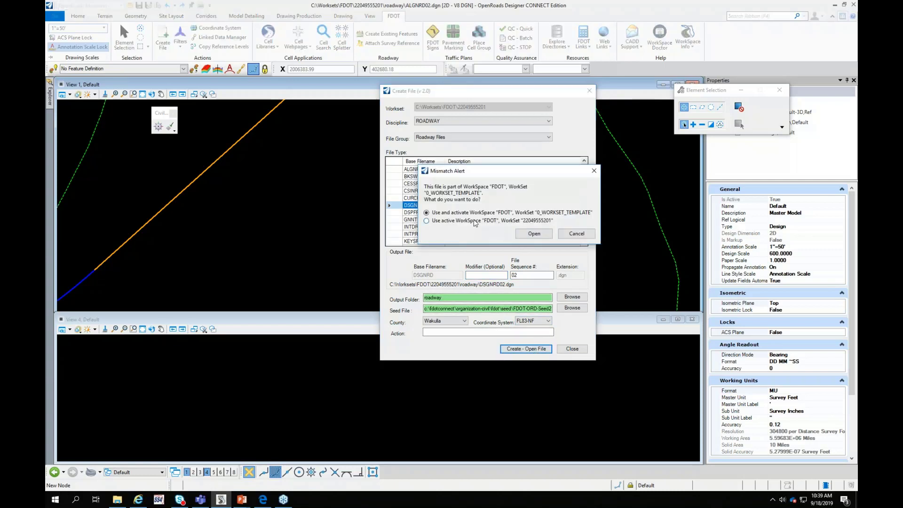
pyautogui.click(533, 234)
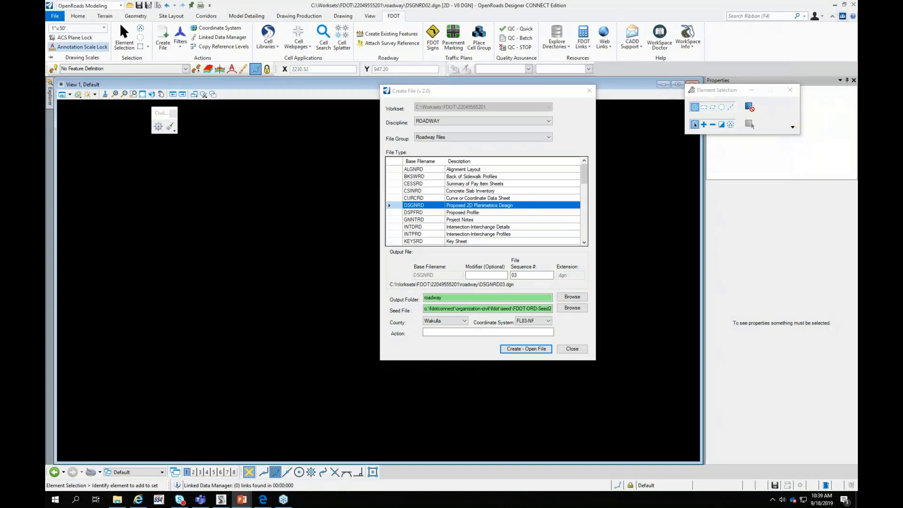
# Switch to the PowerPoint presentation and examine slide 12 with the example multi-user MODEL file setup, then return to the design file
pyautogui.moveTo(857, 56); pyautogui.dragTo(332, 58)
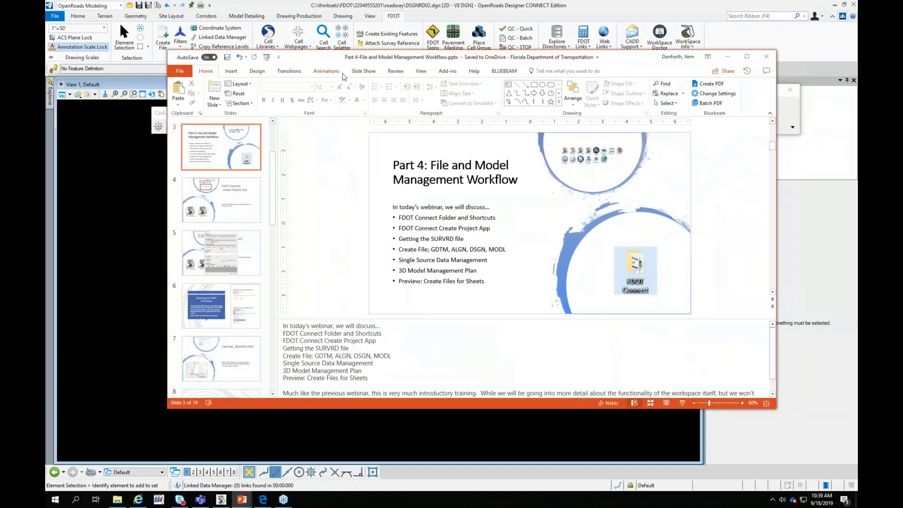
pyautogui.scroll(-1, 241, 321)
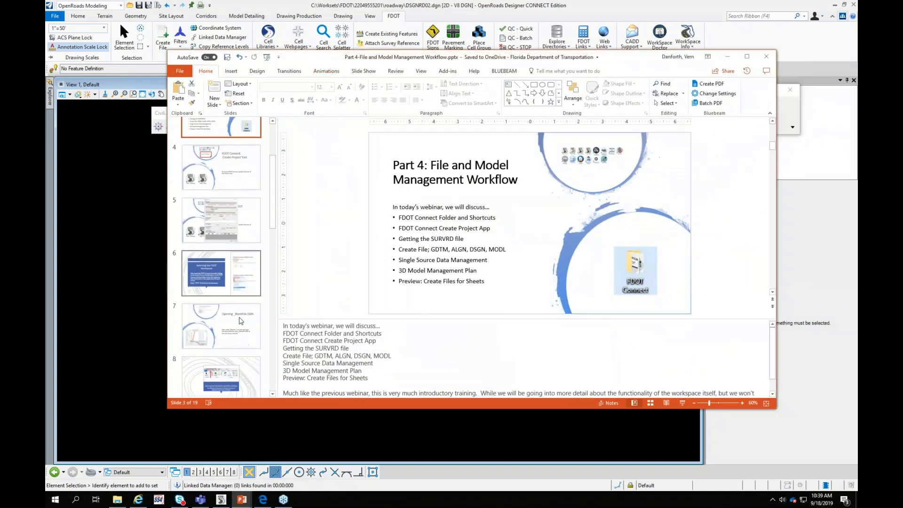
pyautogui.scroll(-2, 241, 320)
pyautogui.scroll(2, 242, 319)
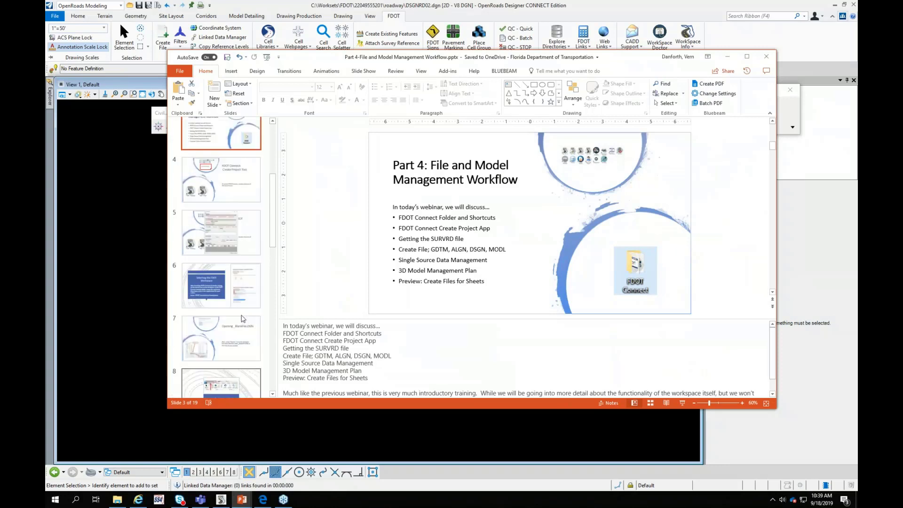
pyautogui.scroll(4, 243, 320)
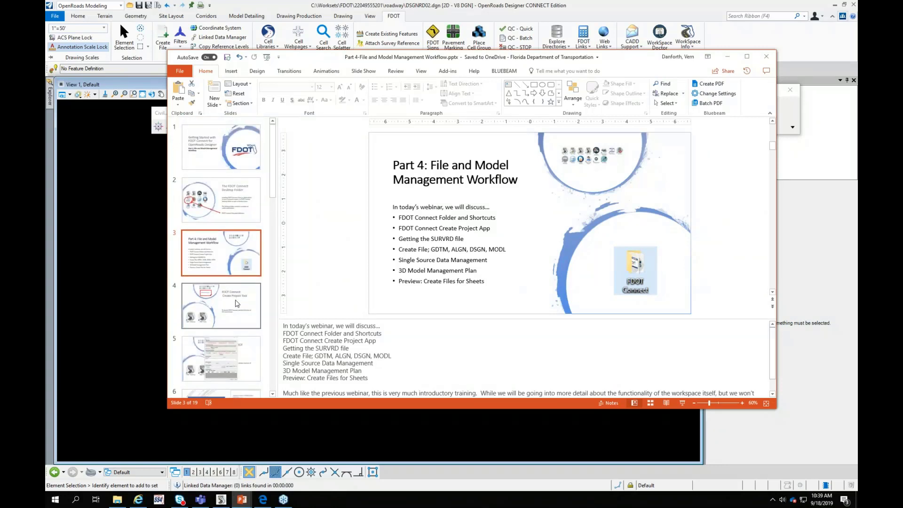
pyautogui.scroll(-10, 237, 303)
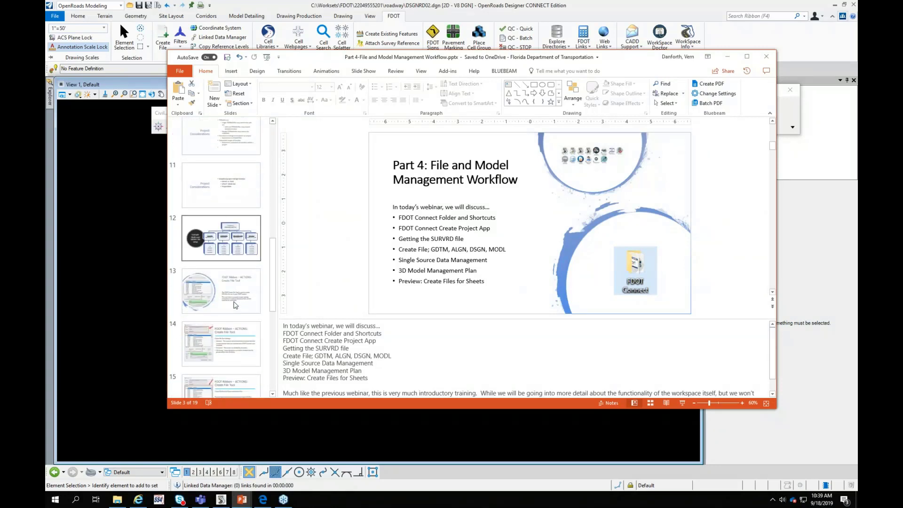
pyautogui.click(221, 221)
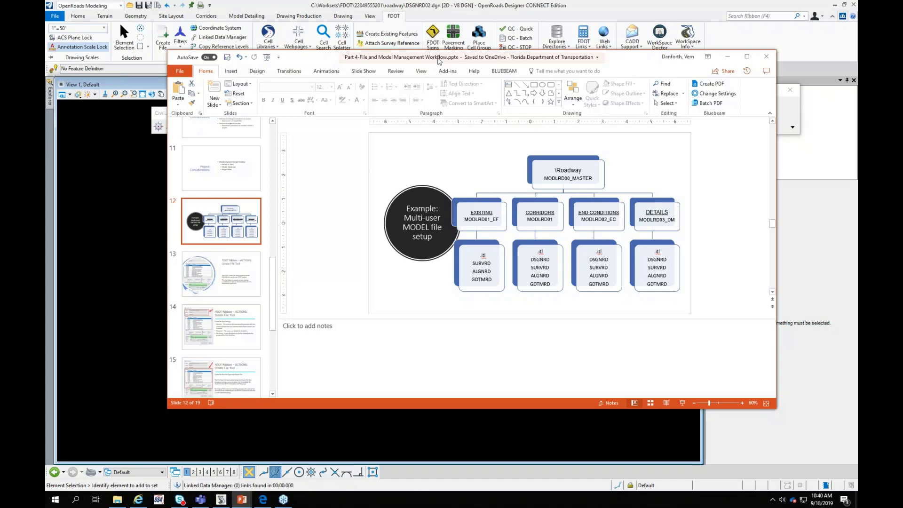
pyautogui.moveTo(438, 60); pyautogui.dragTo(902, 59)
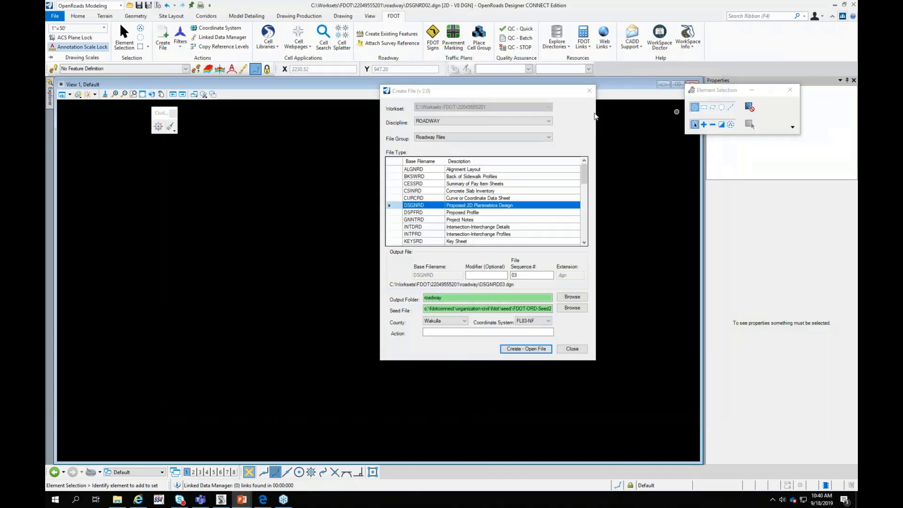
# Close the Create File tool and attach the Default model of ALGNRD02.dgn as a Coincident - World reference with No Nesting
pyautogui.click(572, 349)
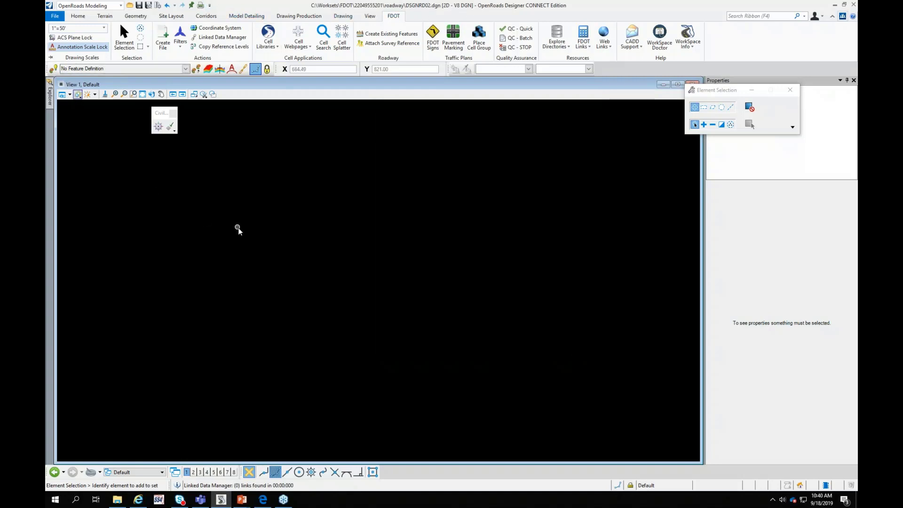
pyautogui.press('F7')
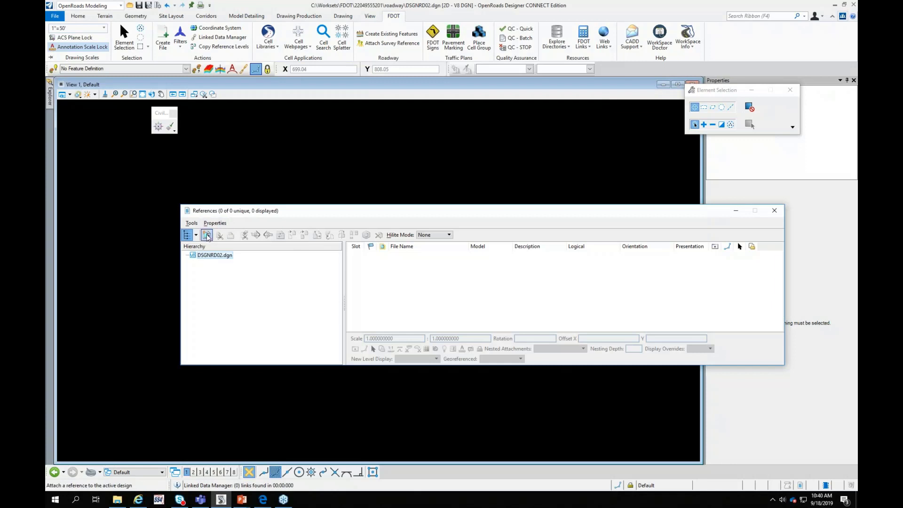
pyautogui.click(206, 235)
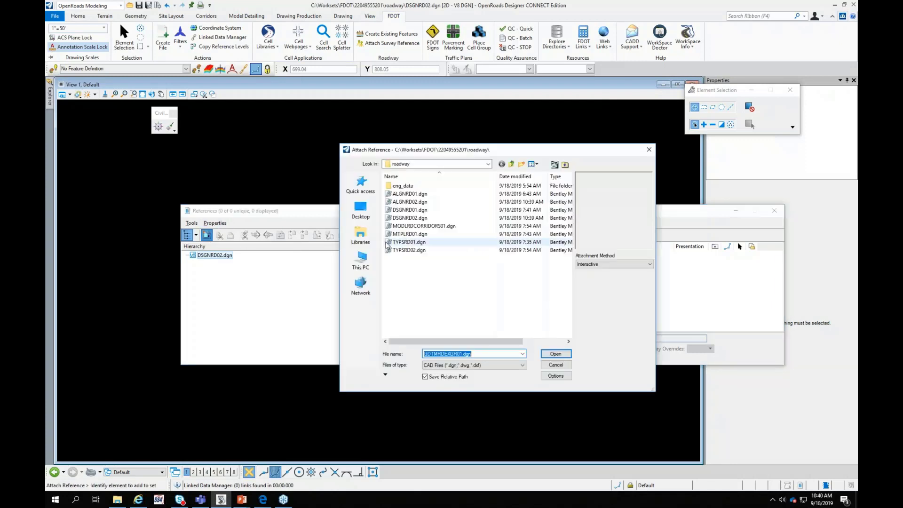
pyautogui.click(410, 202)
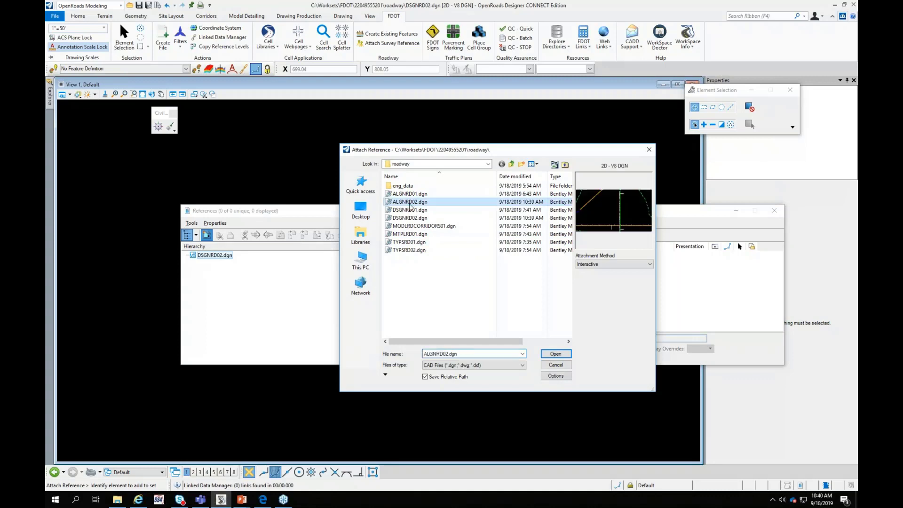
pyautogui.click(553, 356)
pyautogui.click(552, 357)
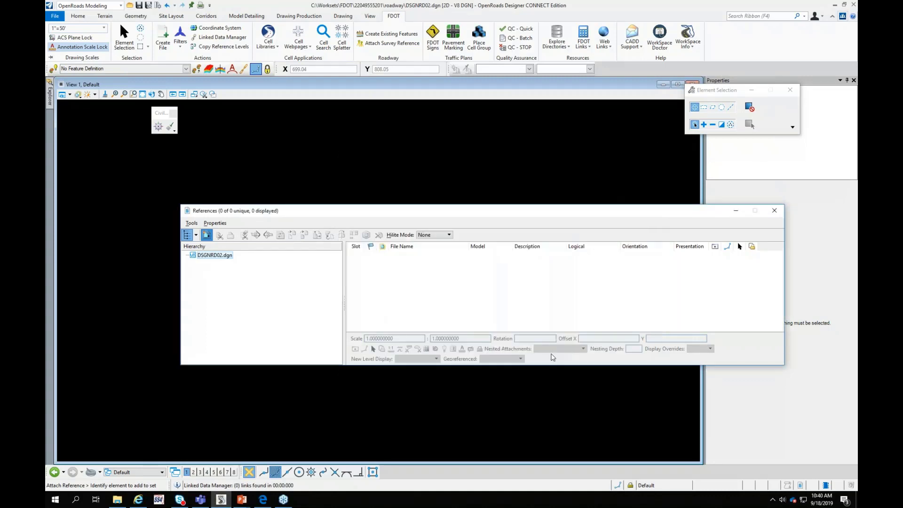
pyautogui.click(546, 248)
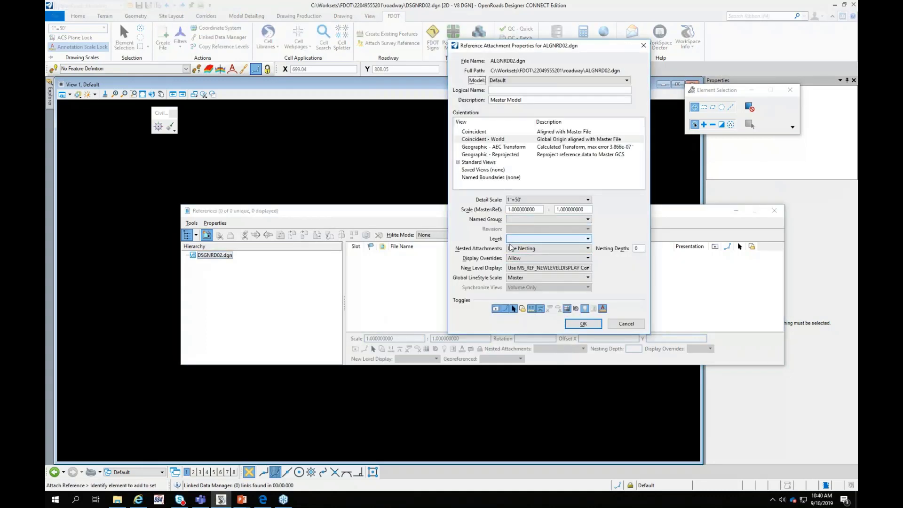
pyautogui.click(522, 241)
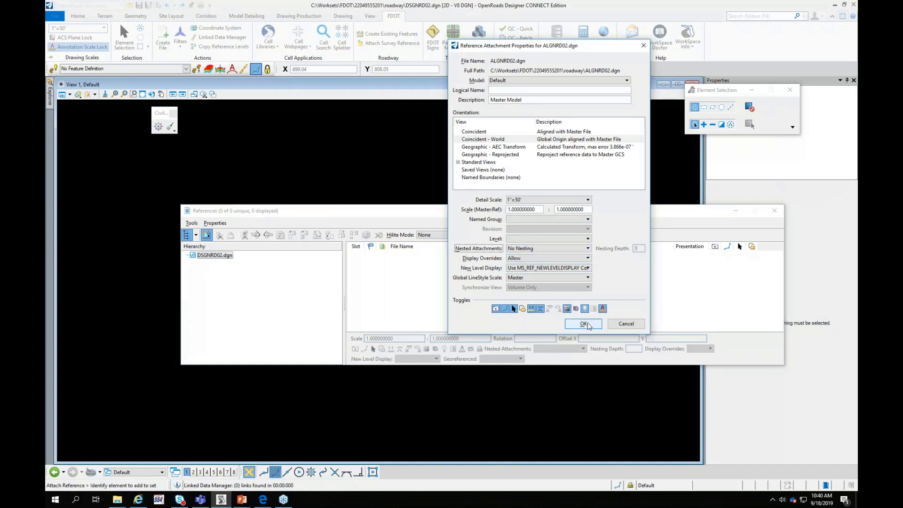
pyautogui.click(585, 324)
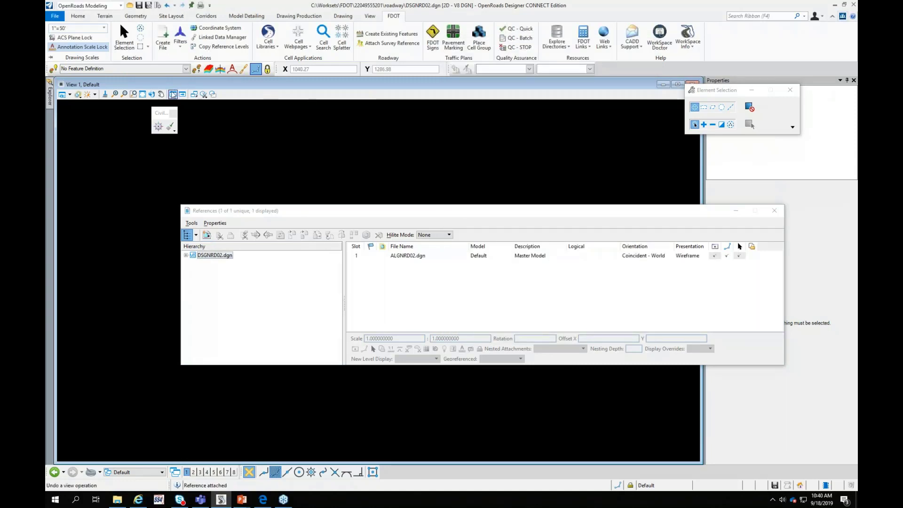
# Fit the view to the attached alignments and change the ALGNRD02.dgn reference's nested attachments to Live Nesting
pyautogui.click(142, 94)
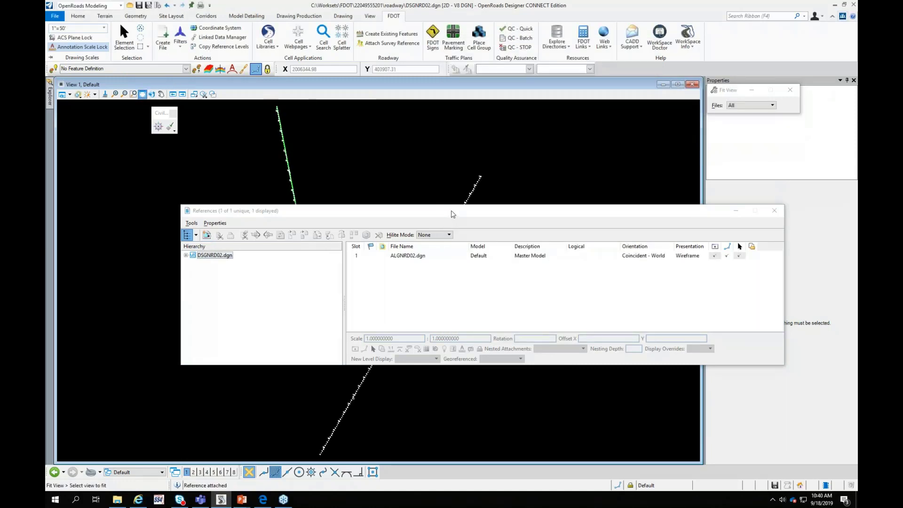
pyautogui.moveTo(453, 214); pyautogui.dragTo(738, 281)
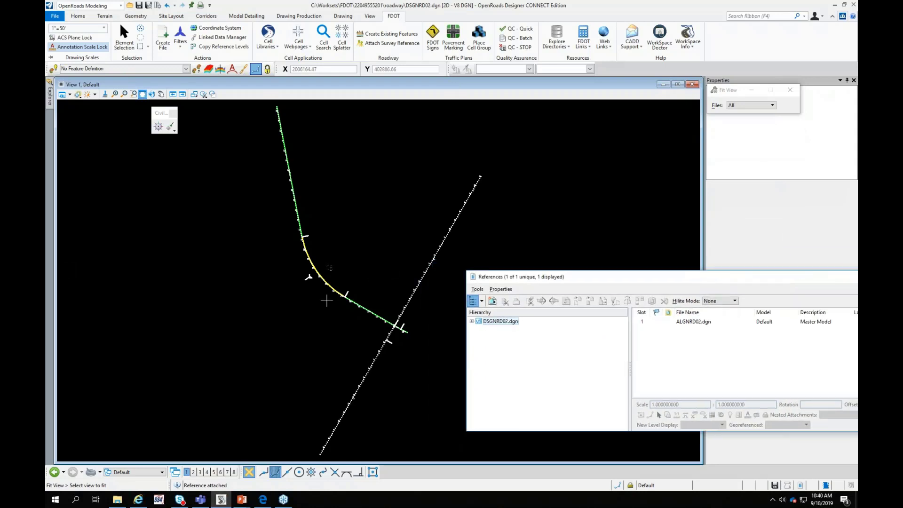
pyautogui.scroll(3, 329, 299)
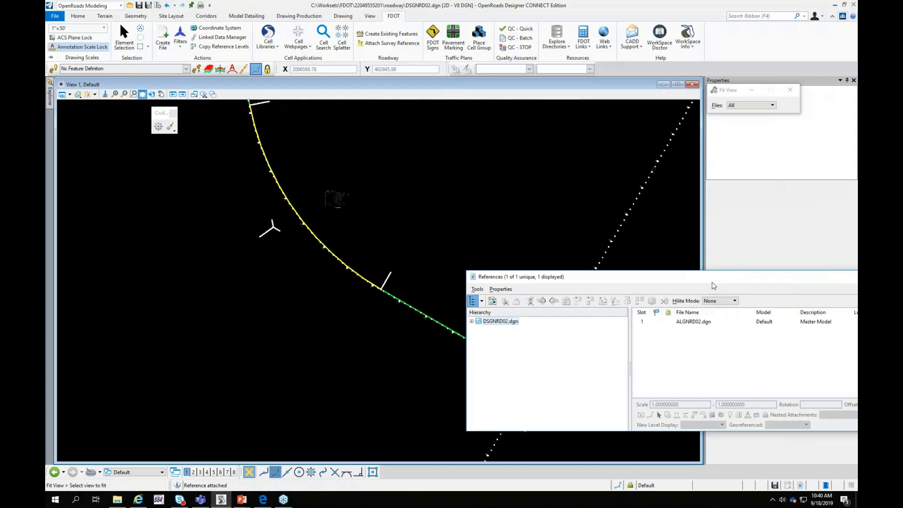
pyautogui.moveTo(712, 279); pyautogui.dragTo(433, 207)
pyautogui.click(426, 250)
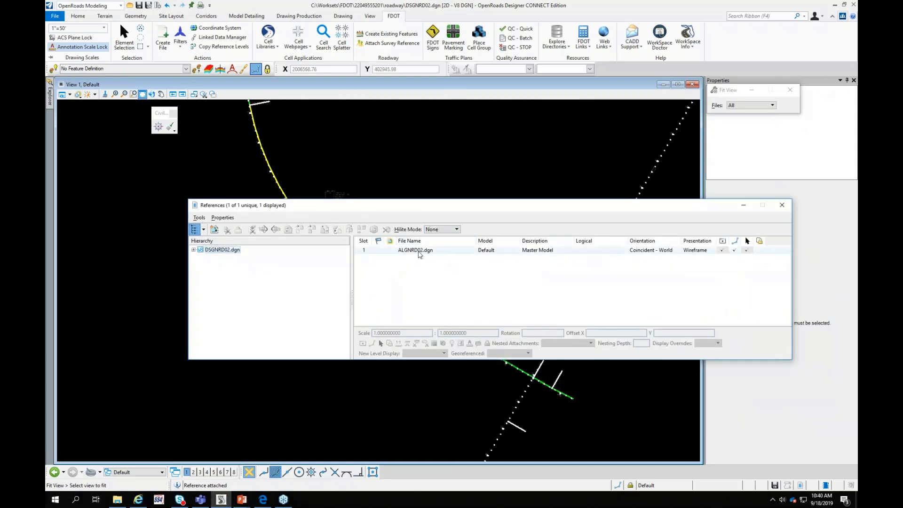
pyautogui.click(590, 343)
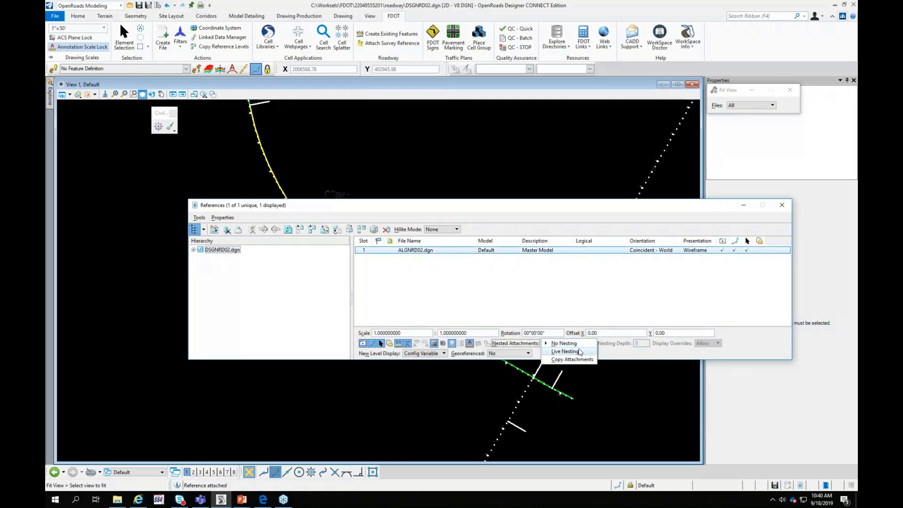
pyautogui.click(571, 356)
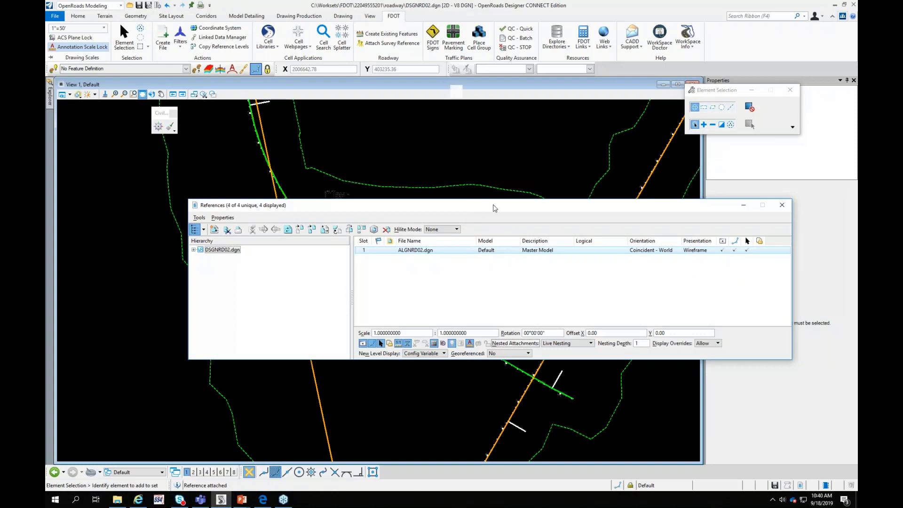
# Examine the two alignments and the nested reference graphics around their intersection
pyautogui.moveTo(494, 205); pyautogui.dragTo(856, 223)
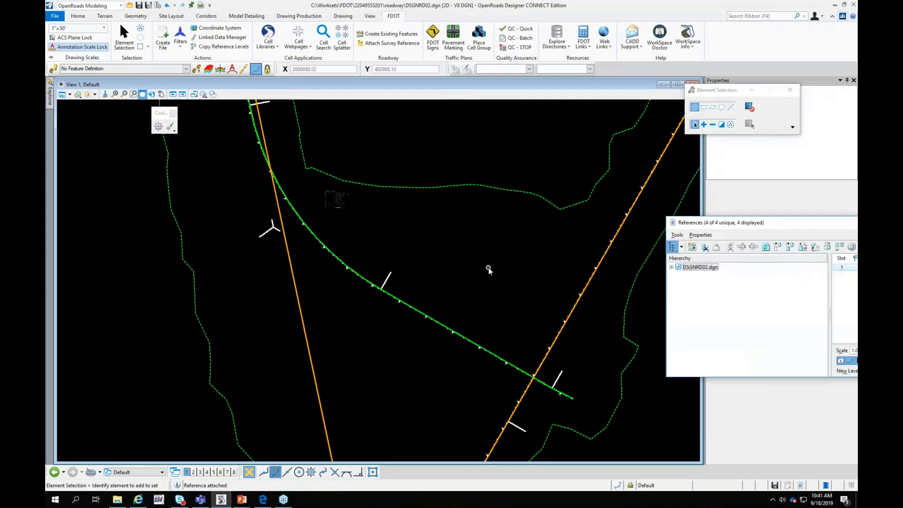
pyautogui.scroll(-2, 457, 255)
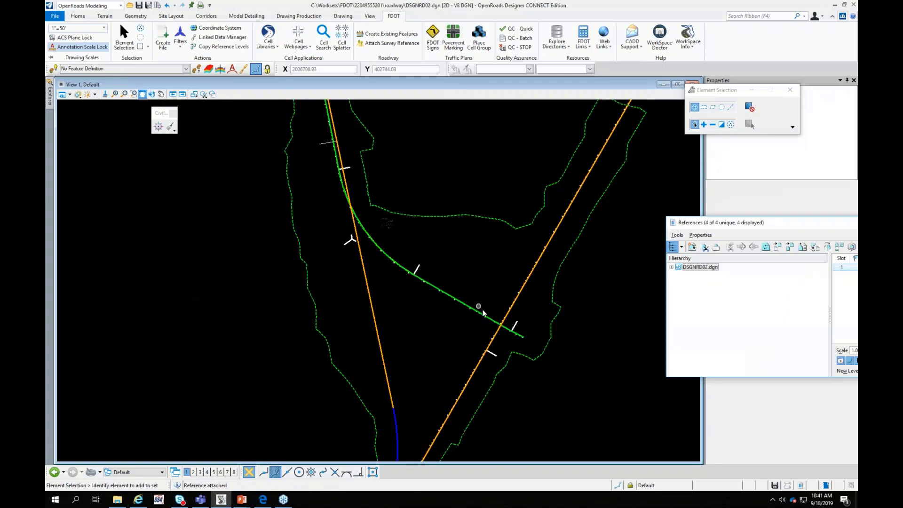
pyautogui.scroll(3, 502, 324)
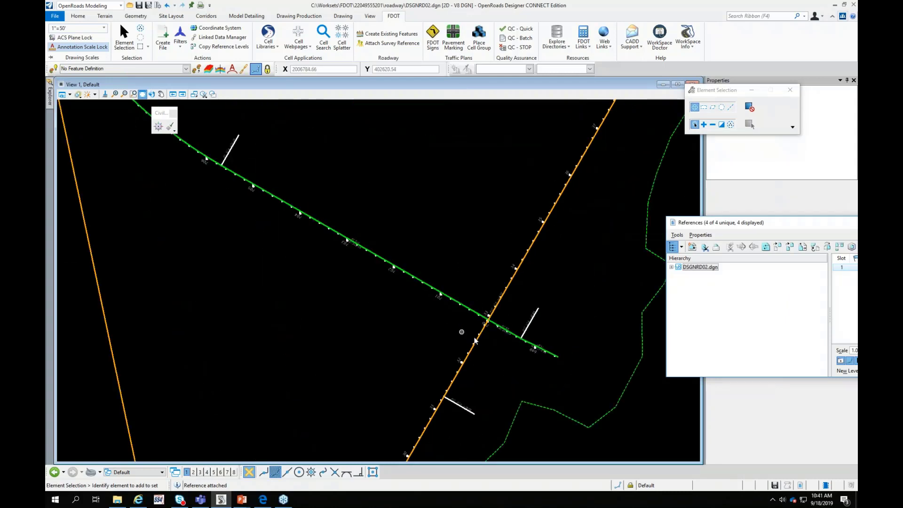
pyautogui.moveTo(549, 408)
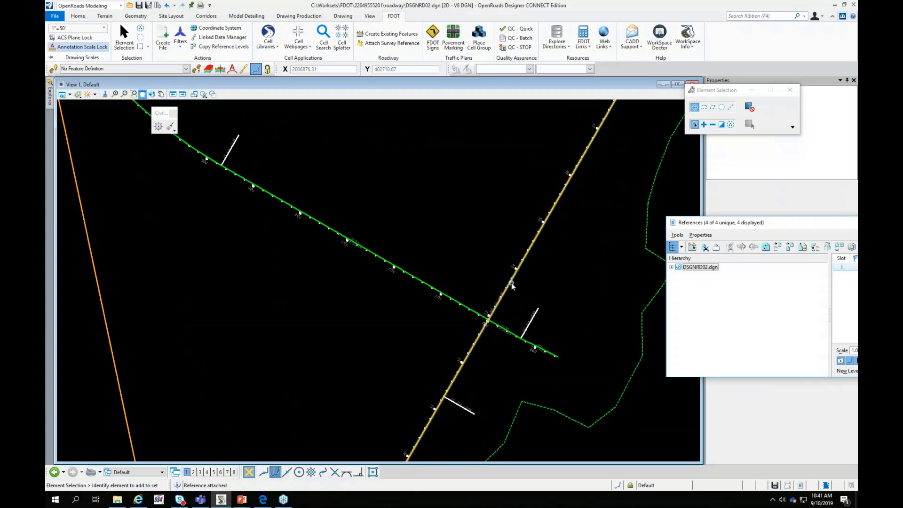
pyautogui.moveTo(436, 291)
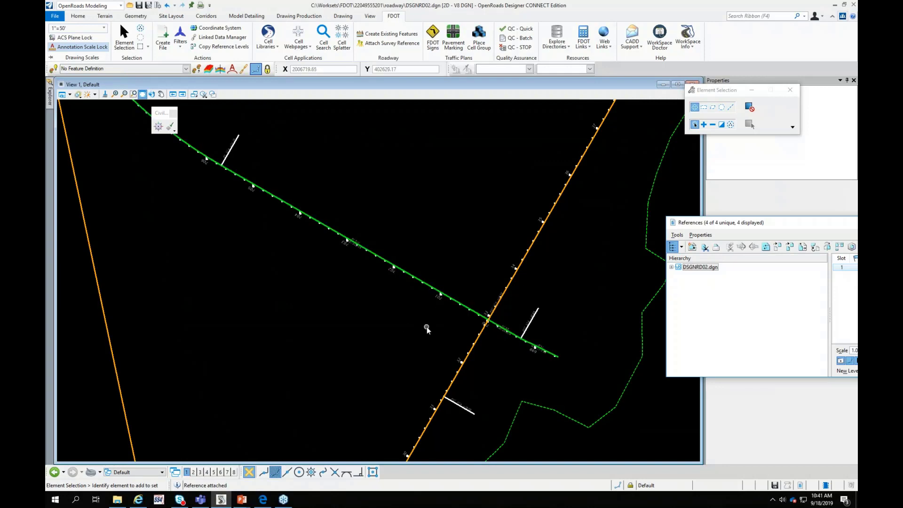
pyautogui.scroll(-3, 427, 326)
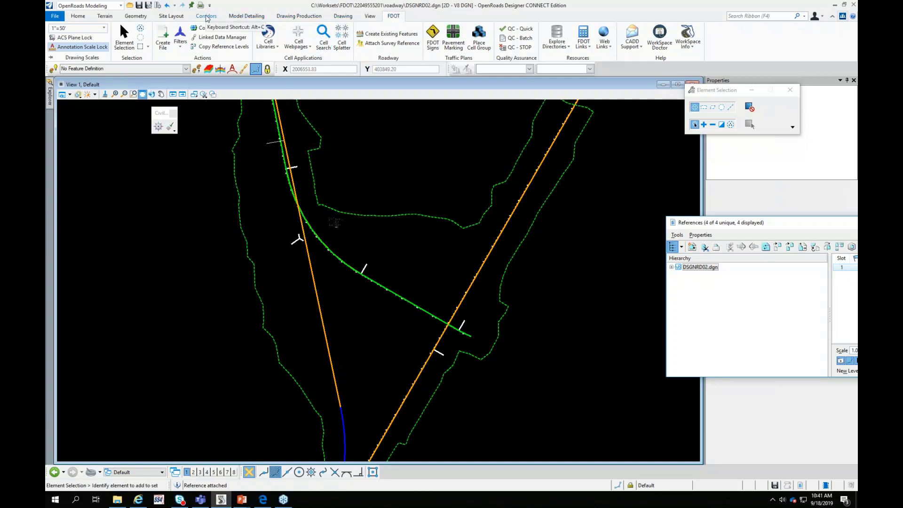
# Start placing a civil cell and choose 306-5 Exhibit from the FDOT_2D-FDM_Exhibit_Lines.dgnlib library
pyautogui.click(247, 16)
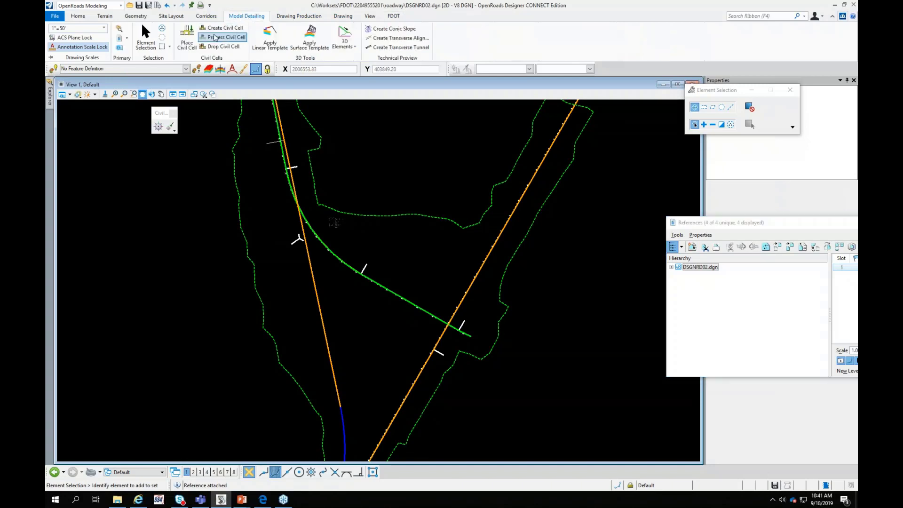
pyautogui.click(191, 46)
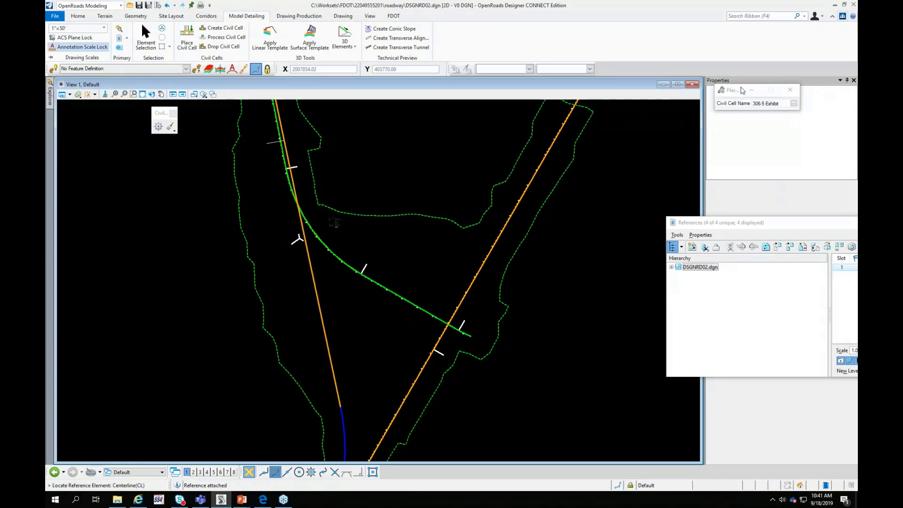
pyautogui.moveTo(750, 91); pyautogui.dragTo(388, 132)
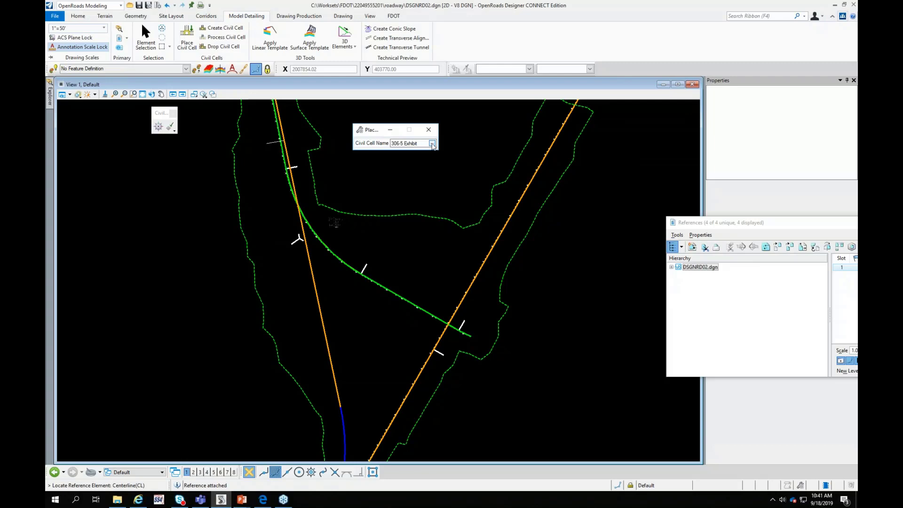
pyautogui.click(432, 144)
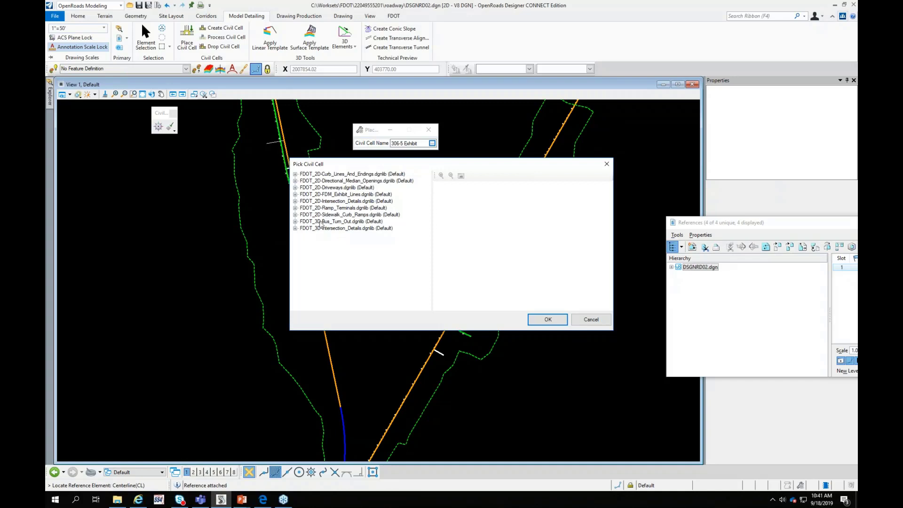
pyautogui.click(328, 195)
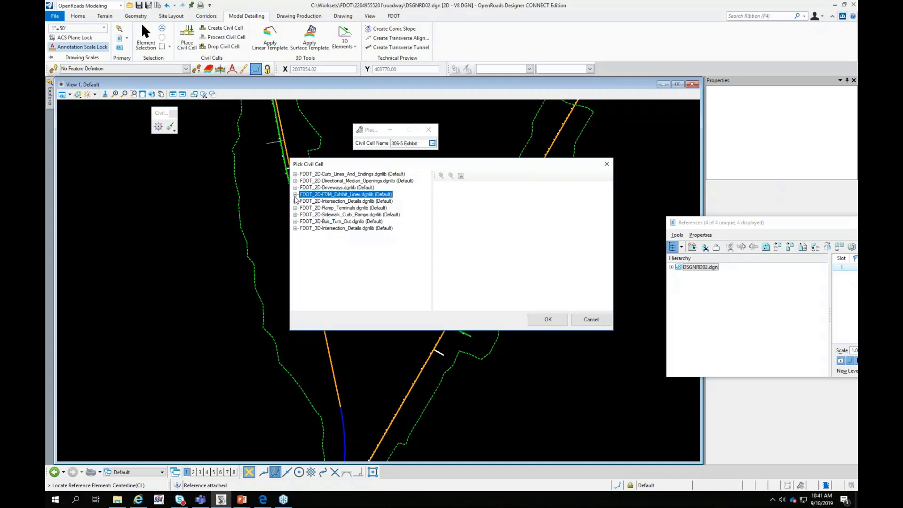
pyautogui.click(295, 195)
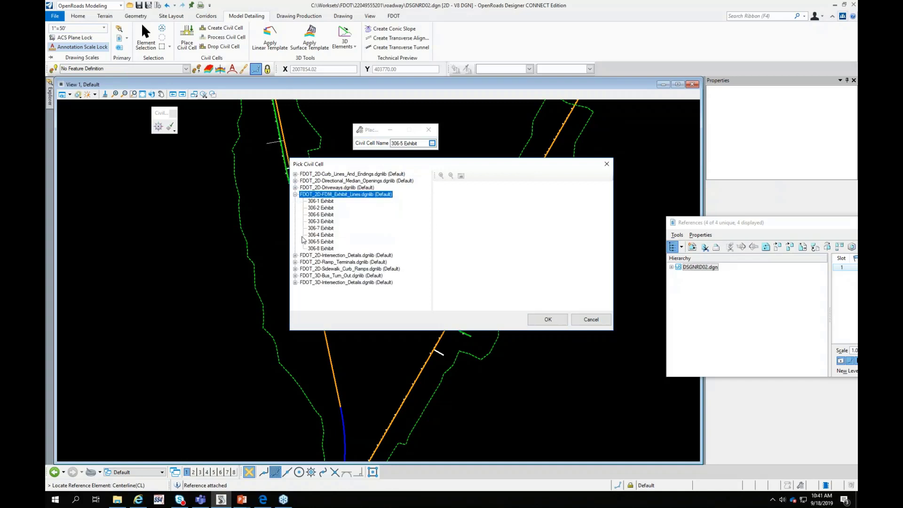
pyautogui.click(313, 242)
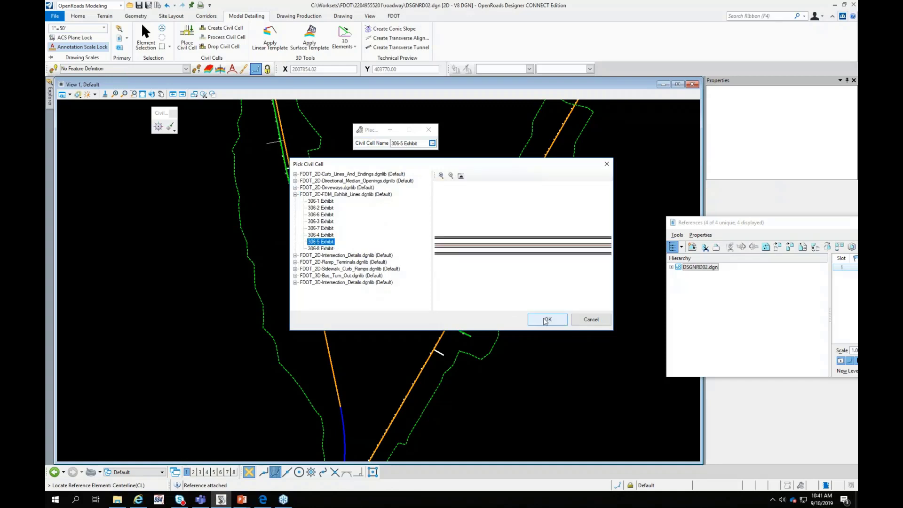
pyautogui.click(546, 321)
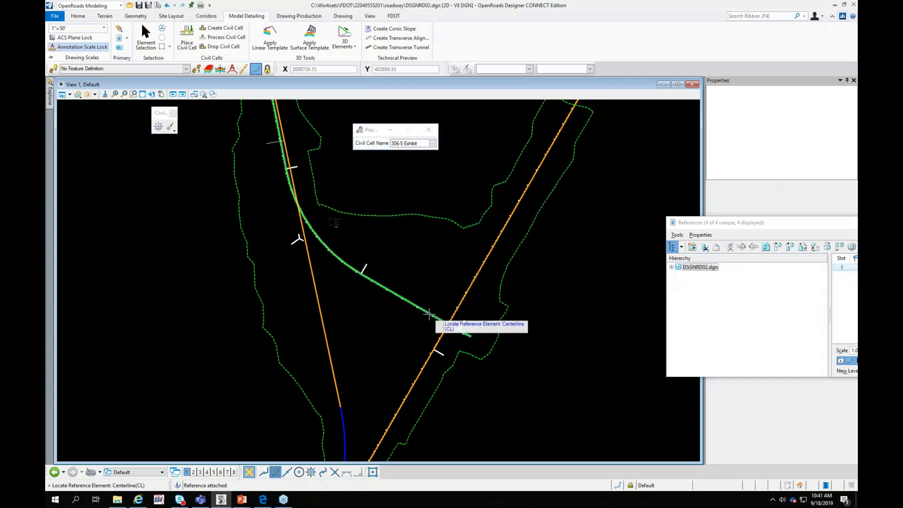
# Place the 306-5 Exhibit civil cell using the curved green alignment as the centerline, and accept the placement
pyautogui.click(428, 314)
pyautogui.rightClick(437, 289)
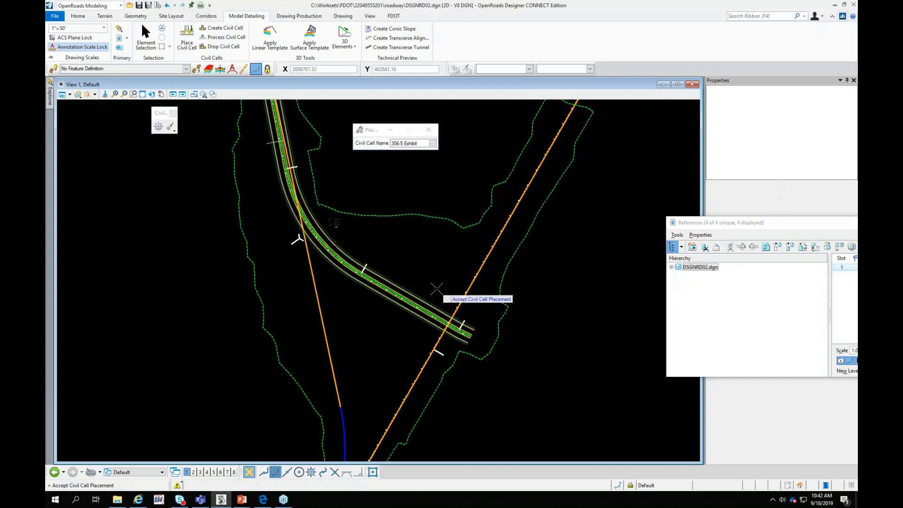
pyautogui.click(437, 289)
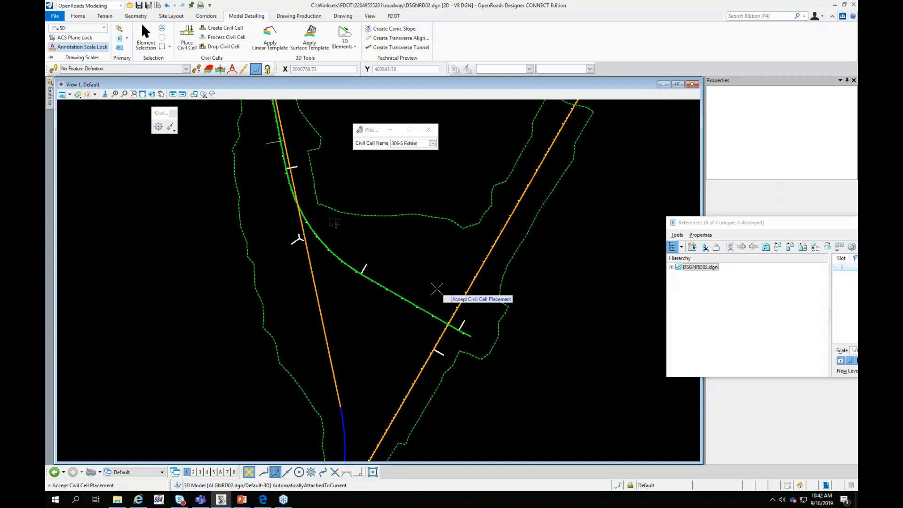
pyautogui.rightClick(437, 289)
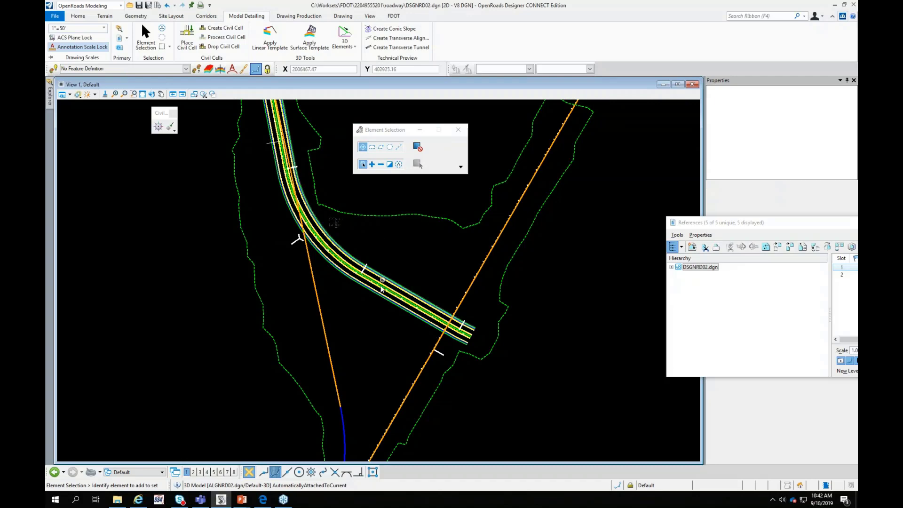
# Examine the placed roadway lines along the curved alignment and where they meet the straight crossing alignment
pyautogui.scroll(2, 382, 288)
pyautogui.scroll(-2, 451, 275)
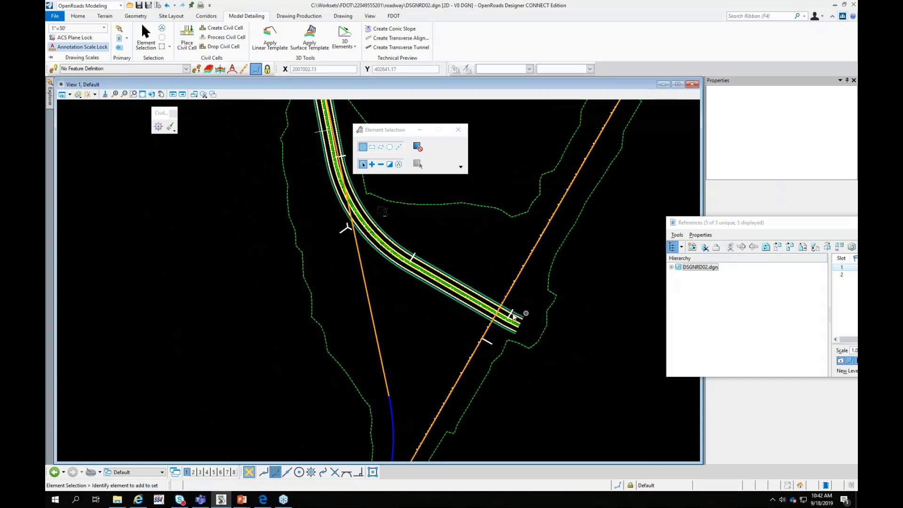
pyautogui.scroll(1, 514, 319)
pyautogui.scroll(-3, 515, 319)
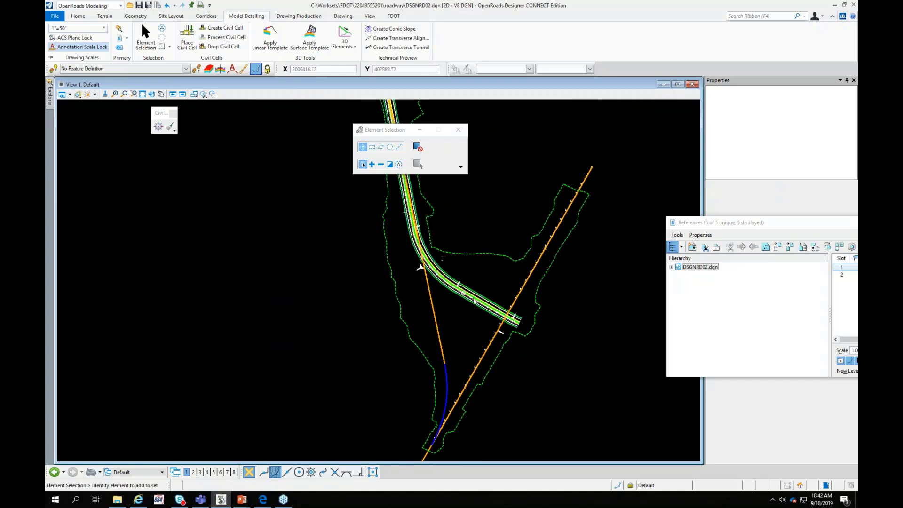
pyautogui.moveTo(482, 306)
pyautogui.moveTo(418, 239)
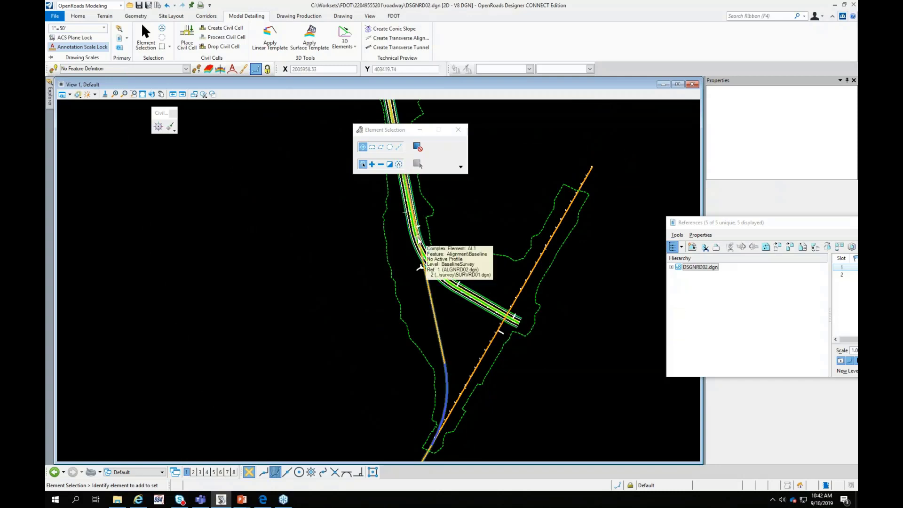
pyautogui.scroll(-1, 419, 239)
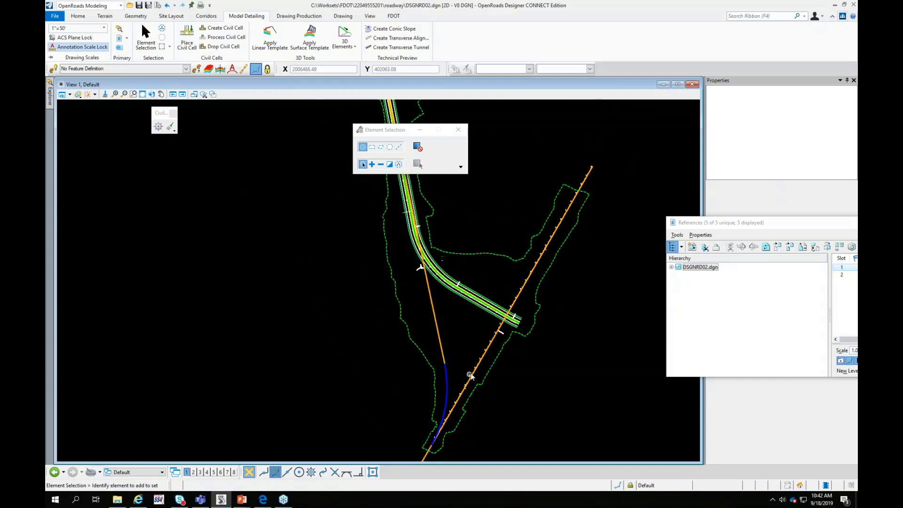
pyautogui.scroll(-1, 516, 287)
pyautogui.moveTo(534, 266)
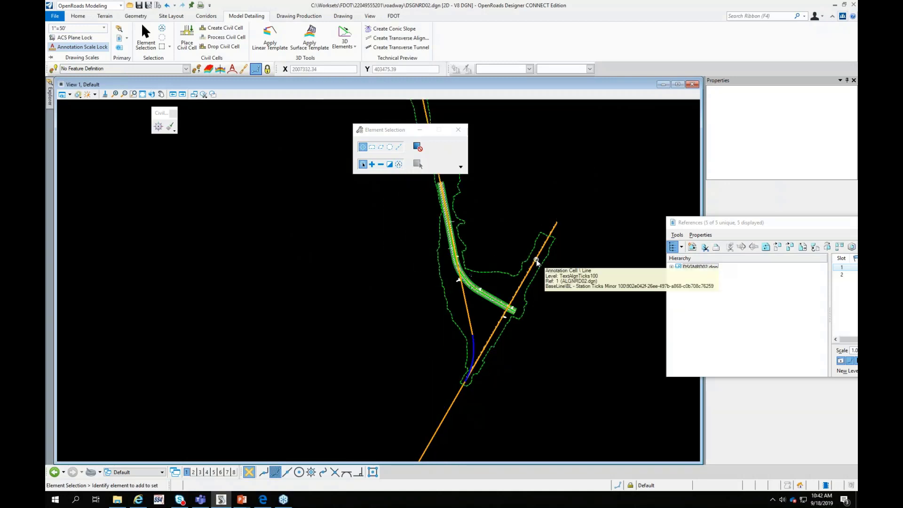
pyautogui.scroll(1, 512, 315)
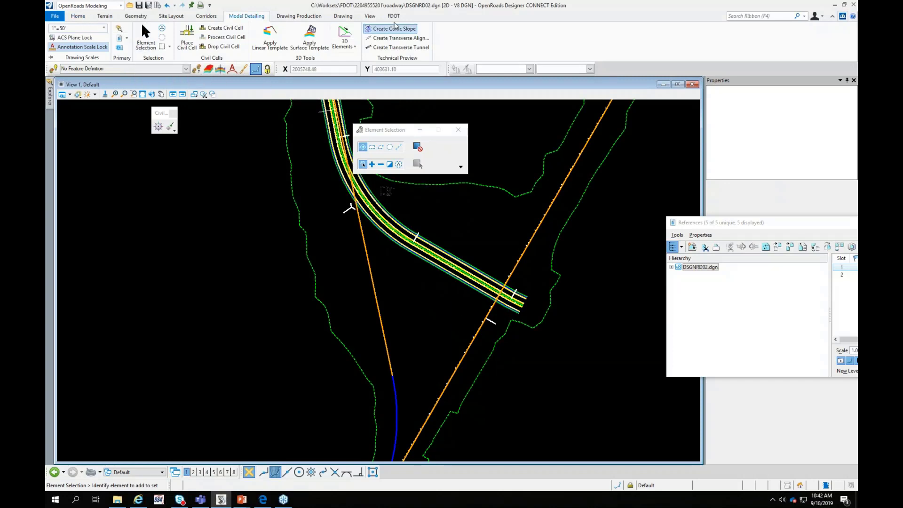
# Set up a new roadway file of type MODLRD, 3D Modeling File (Existing/Proposed), with the modifier SR61
pyautogui.click(394, 17)
pyautogui.click(165, 45)
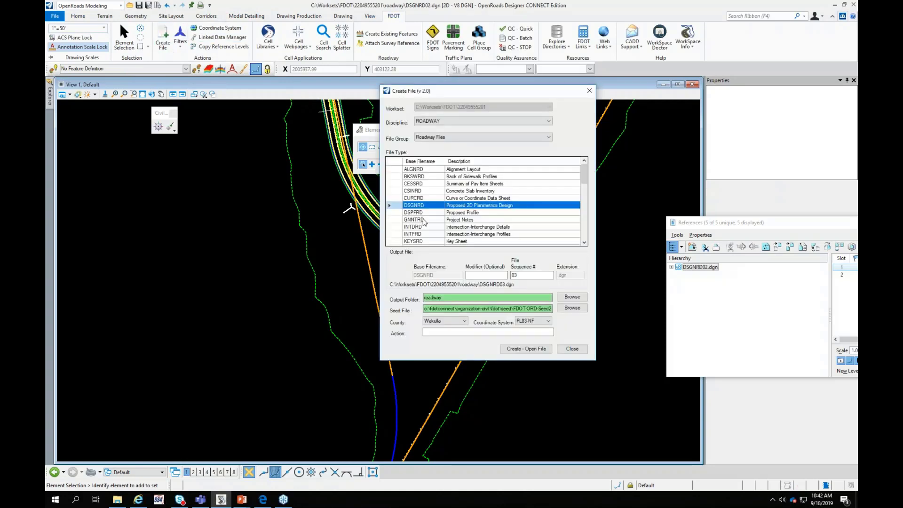
pyautogui.scroll(-2, 466, 232)
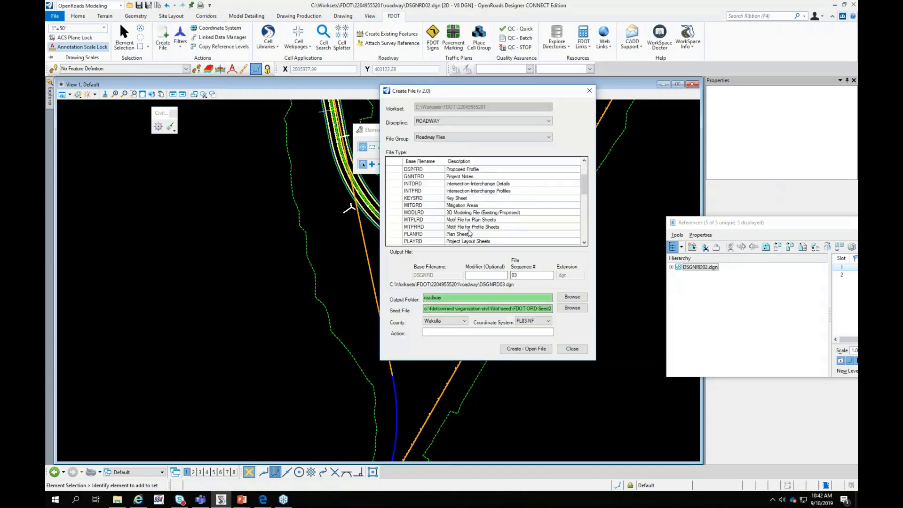
pyautogui.scroll(-1, 469, 233)
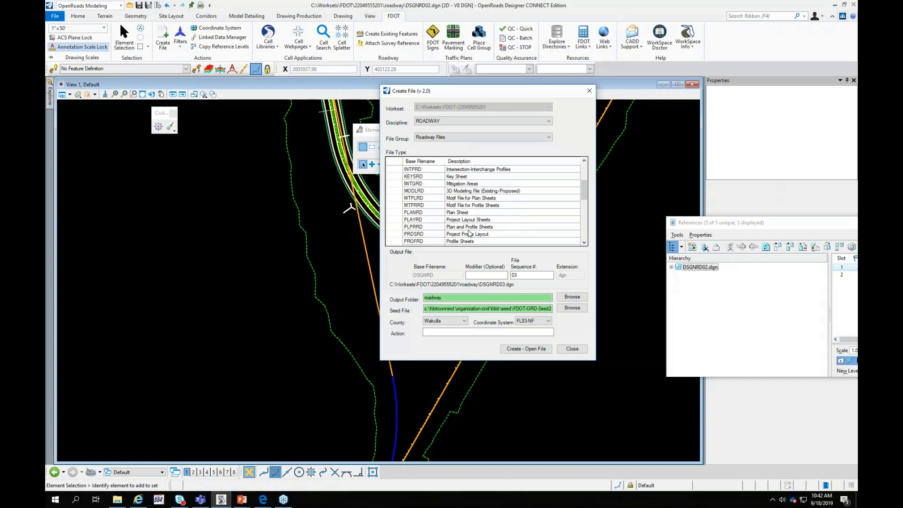
pyautogui.click(415, 191)
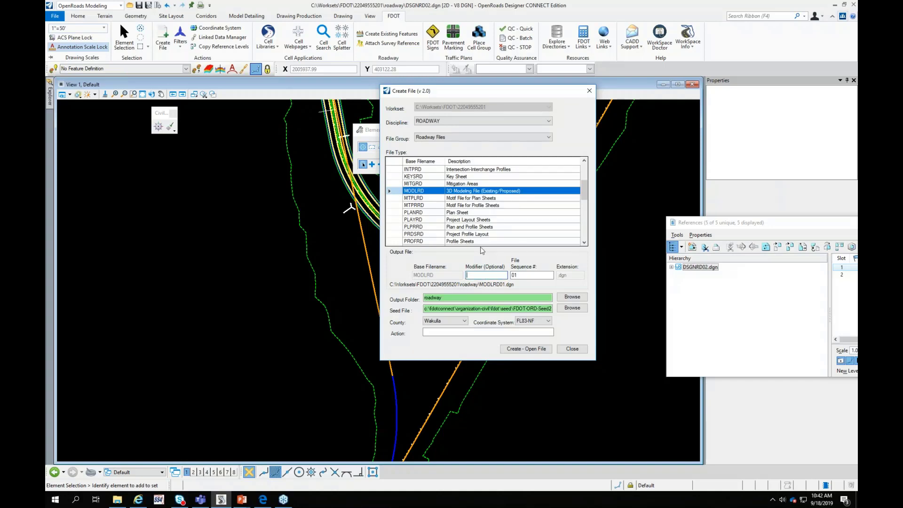
pyautogui.write('SR61')
pyautogui.press('Tab')
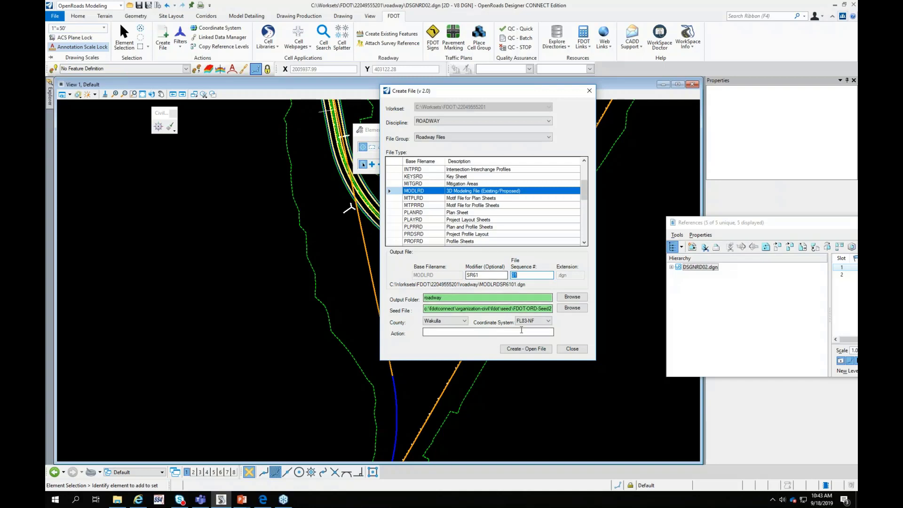
# Create and open MODLRDSR6101.dgn using the active FDOT workset, and close the Create File tool
pyautogui.click(531, 349)
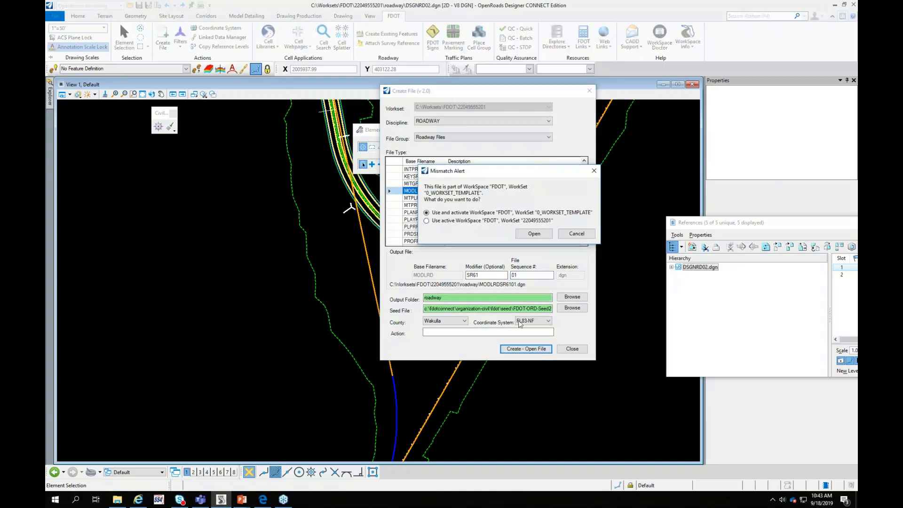
pyautogui.click(473, 220)
pyautogui.click(542, 234)
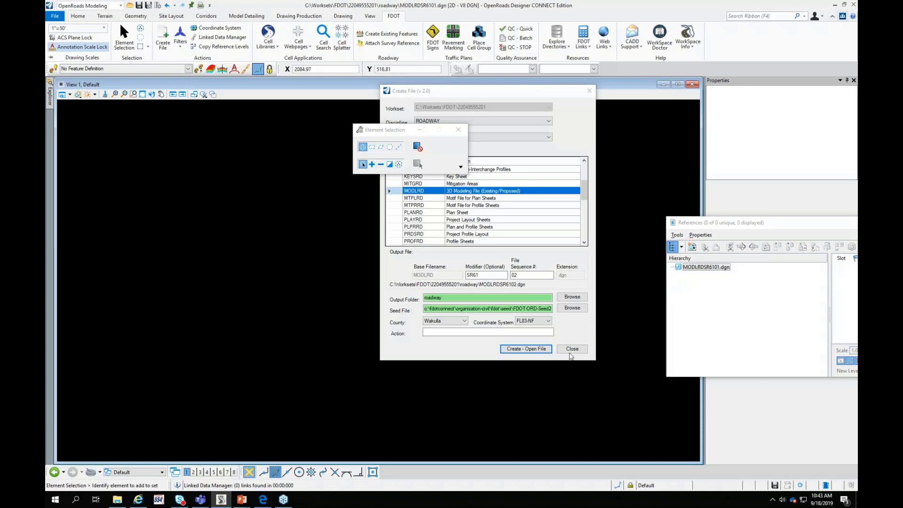
pyautogui.click(572, 352)
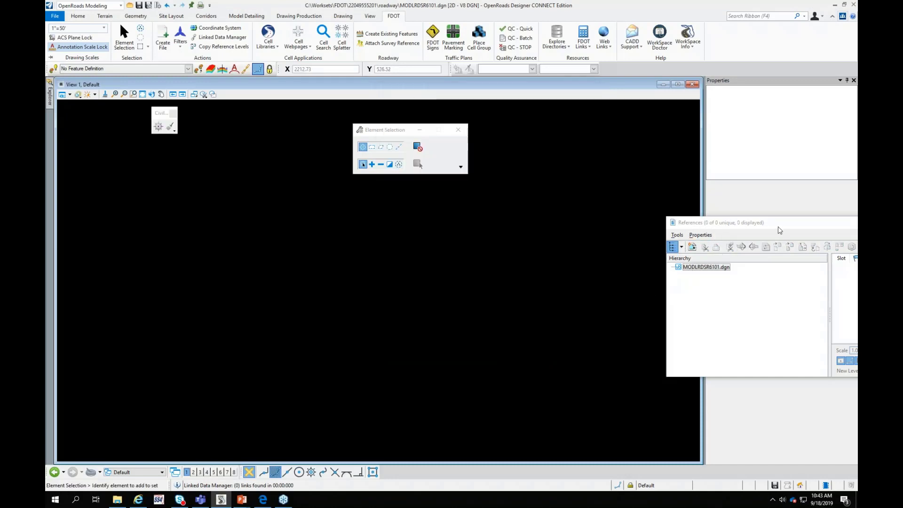
# Attach the Default model of MTPLRD01.dgn as a Coincident - World reference with Live Nesting at depth 1
pyautogui.moveTo(767, 223); pyautogui.dragTo(356, 208)
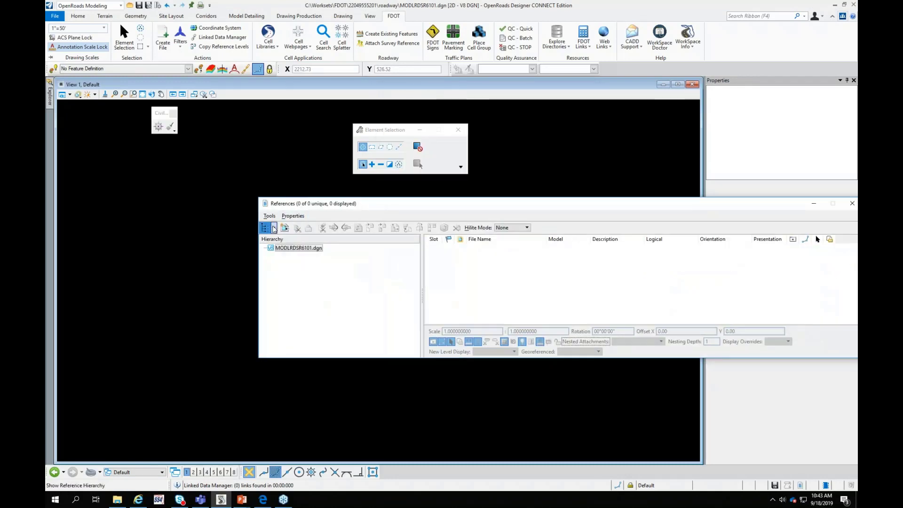
pyautogui.click(284, 228)
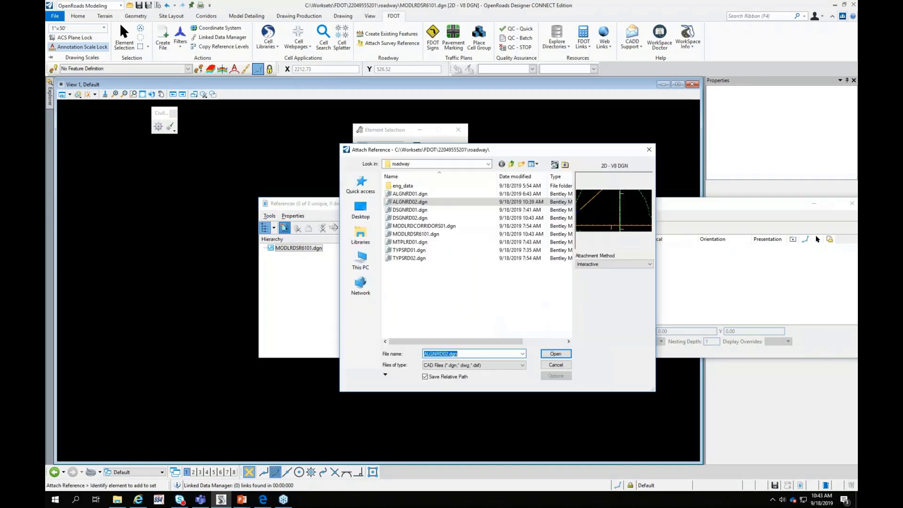
pyautogui.click(405, 242)
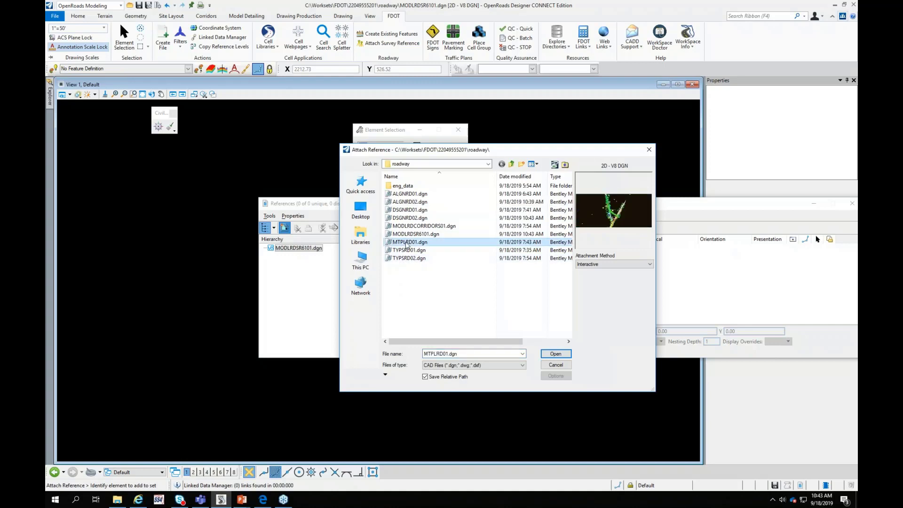
pyautogui.click(556, 353)
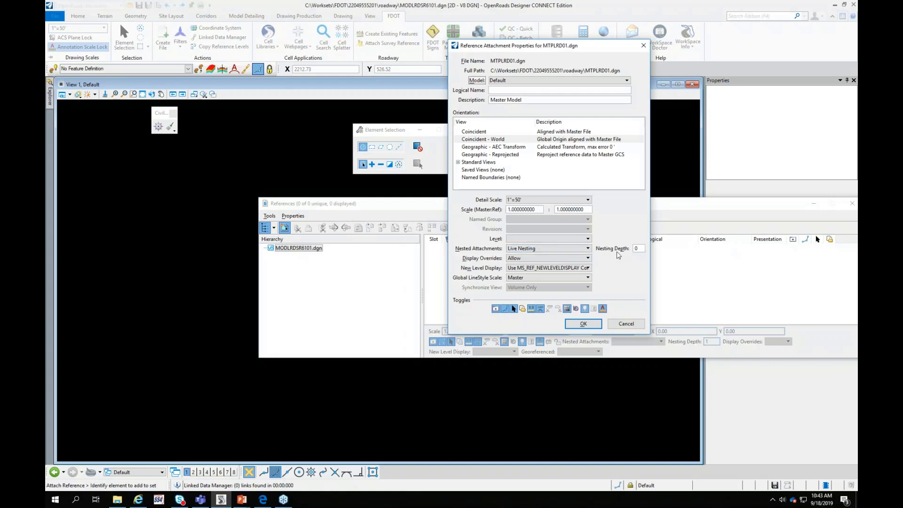
pyautogui.click(637, 249)
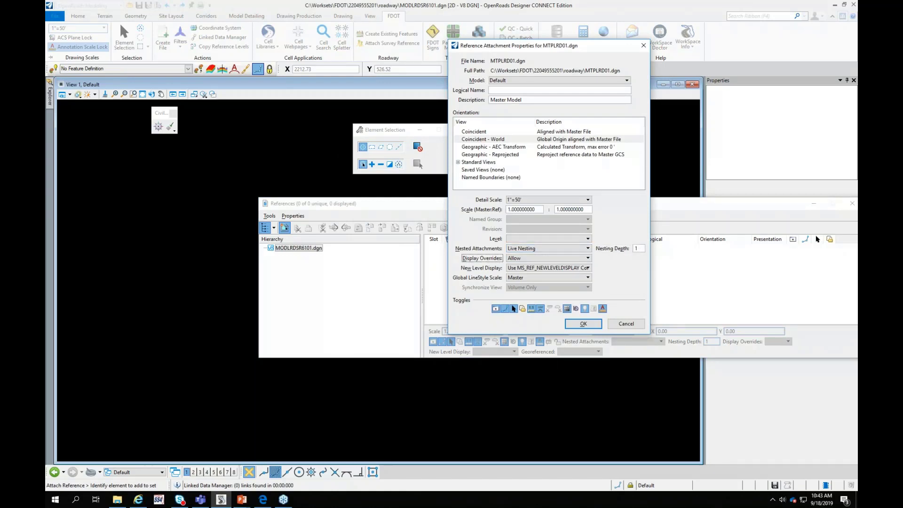
pyautogui.click(588, 325)
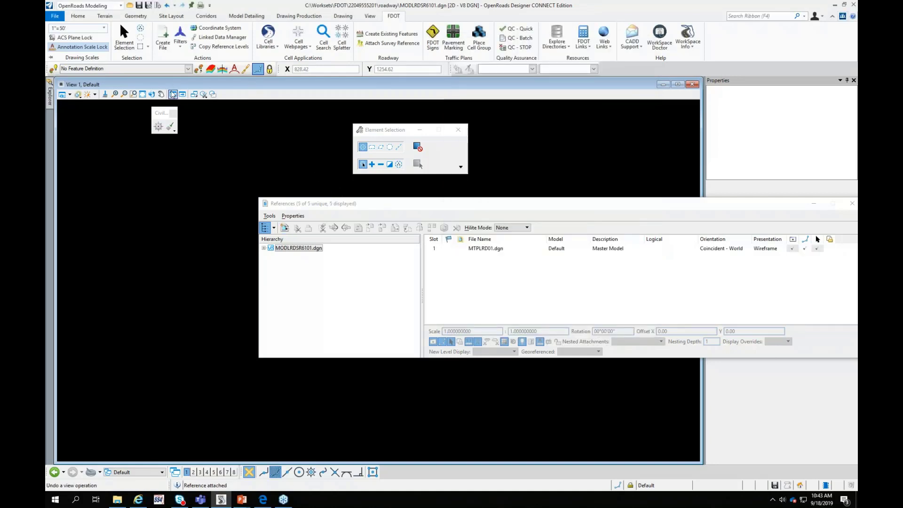
# Fit the view to the attached reference and rotate it by two points so the straight crossing road runs horizontally
pyautogui.click(143, 94)
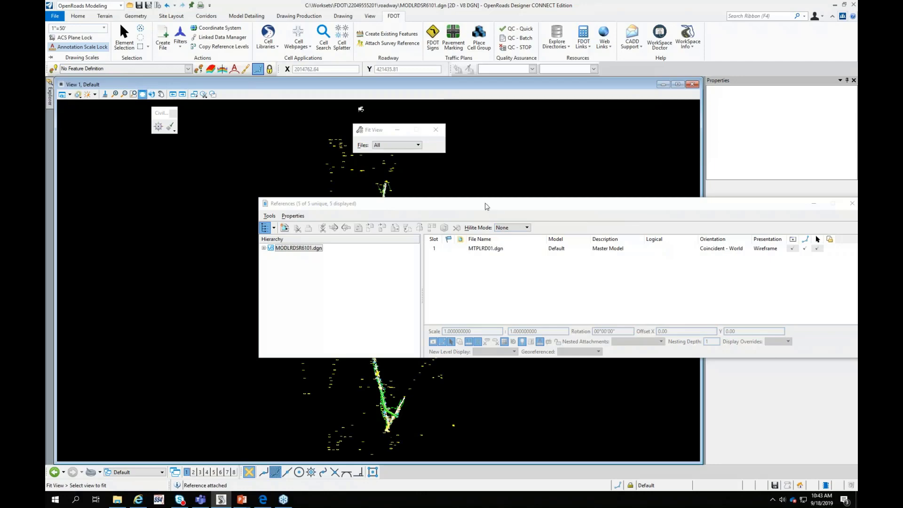
pyautogui.moveTo(484, 203); pyautogui.dragTo(737, 203)
pyautogui.scroll(5, 405, 409)
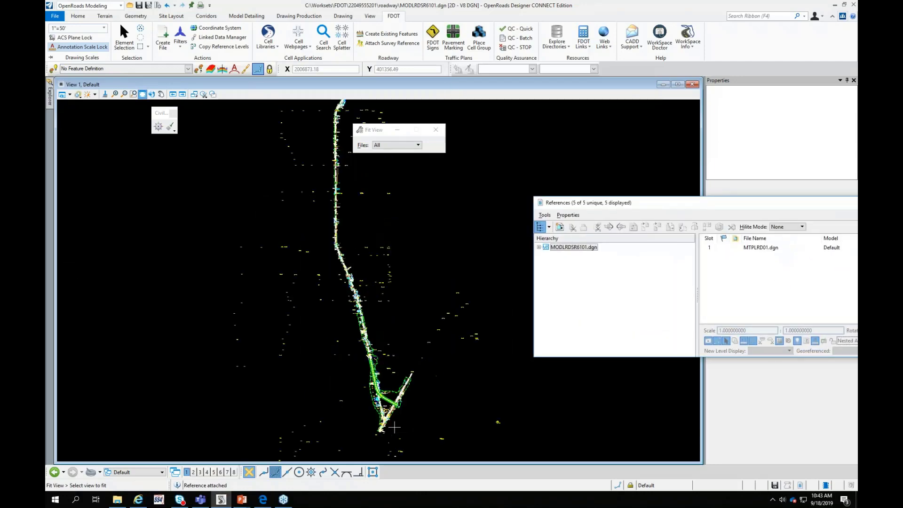
pyautogui.scroll(-5, 337, 339)
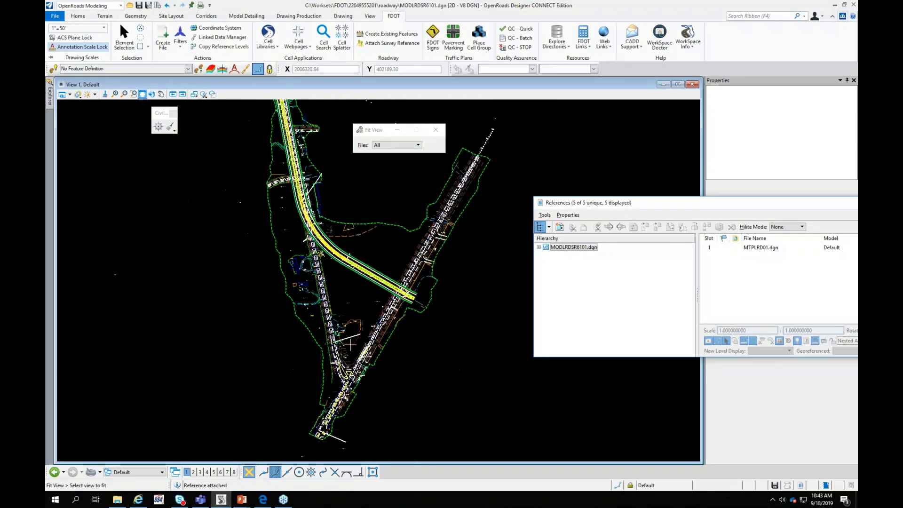
pyautogui.click(151, 94)
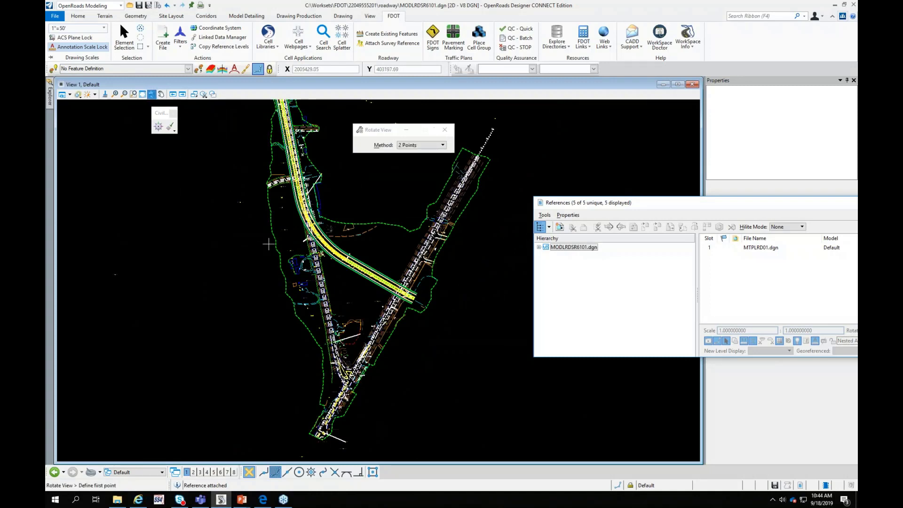
pyautogui.click(369, 296)
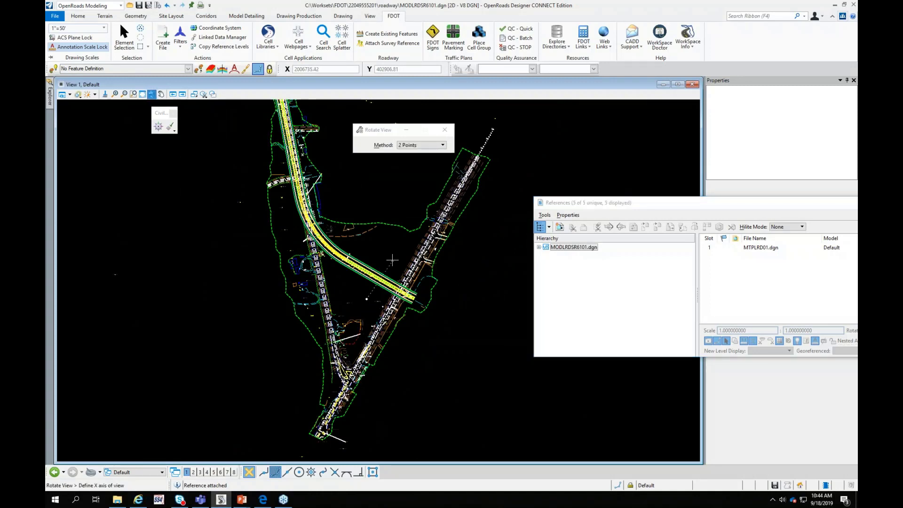
pyautogui.click(392, 259)
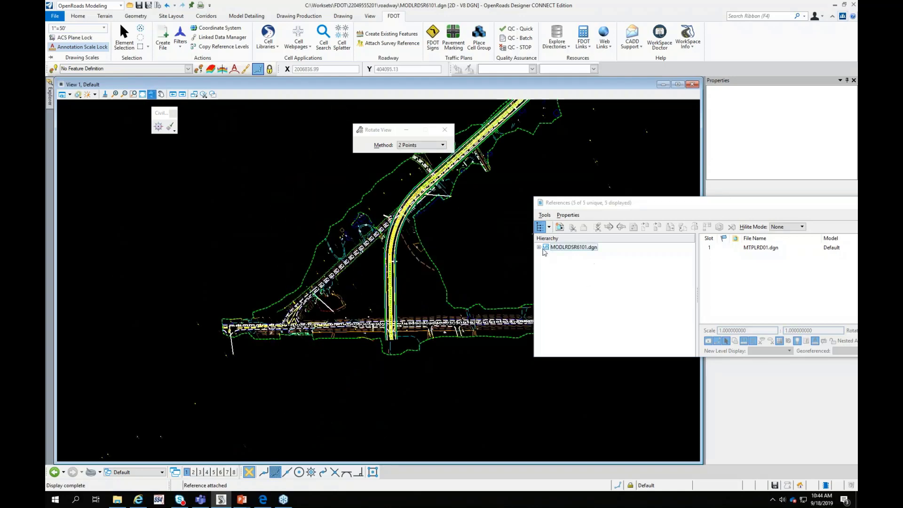
# Expand the MTPLRD01.dgn reference hierarchy, review its nested alignment, survey and design files, and inspect the graphics around the intersection
pyautogui.click(539, 248)
pyautogui.click(547, 255)
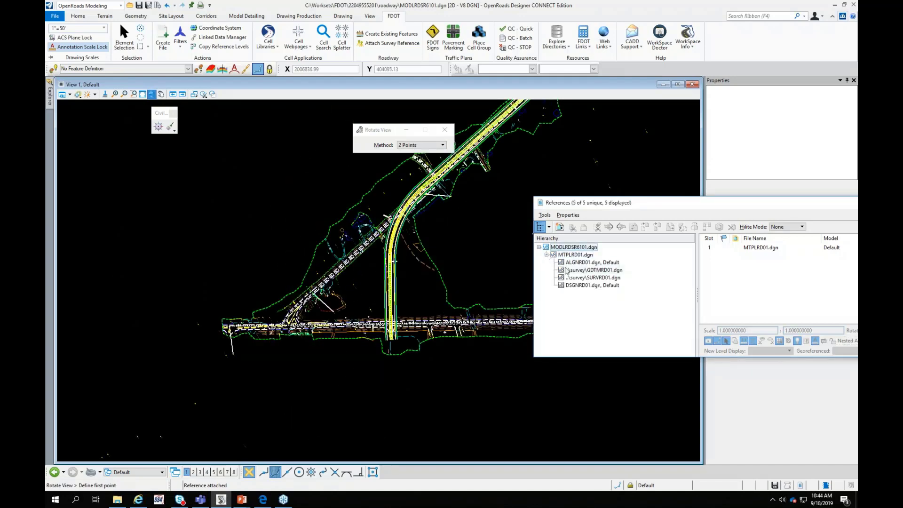
pyautogui.click(581, 263)
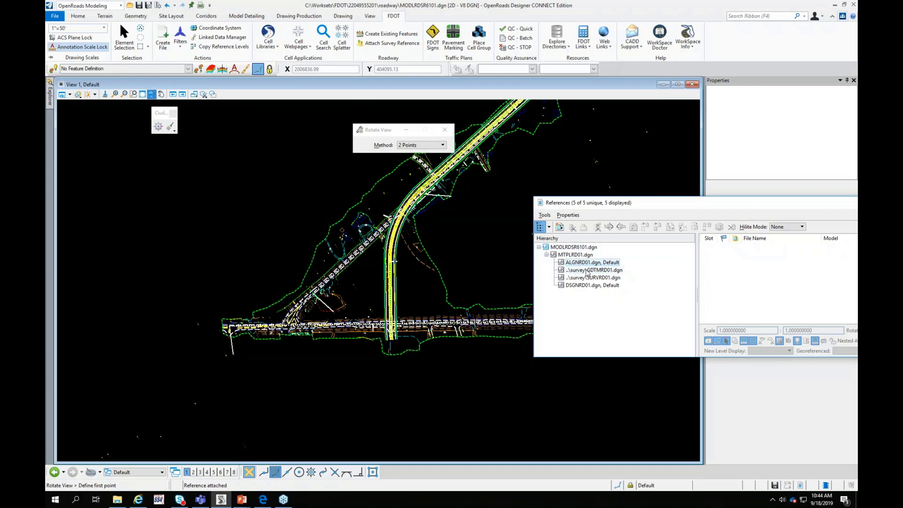
pyautogui.click(591, 271)
pyautogui.click(586, 278)
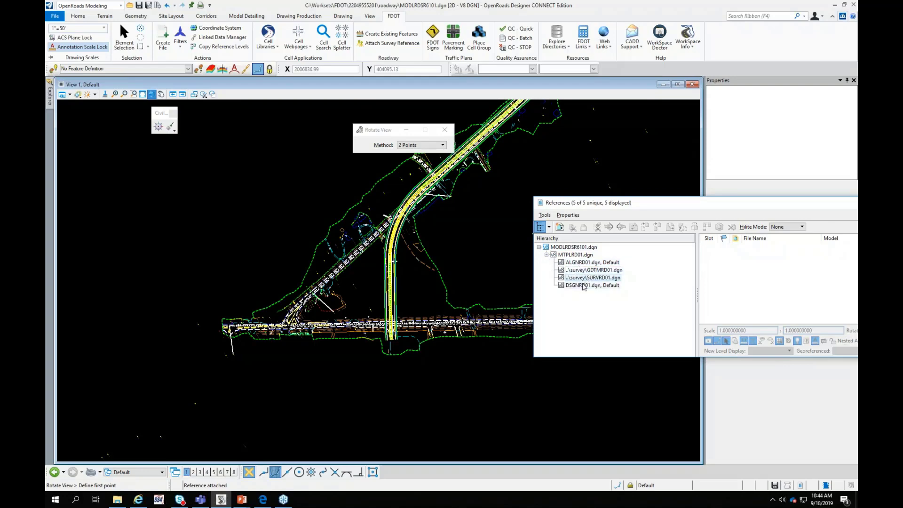
pyautogui.click(583, 285)
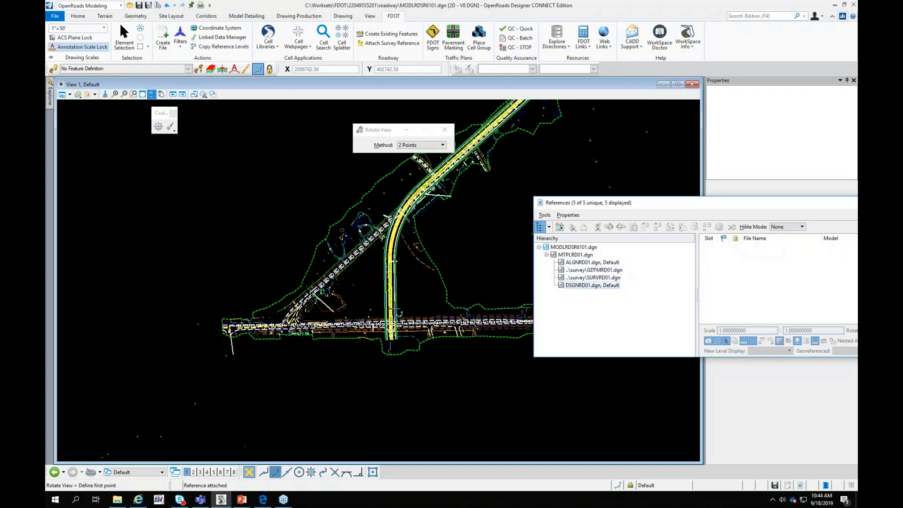
pyautogui.scroll(7, 393, 308)
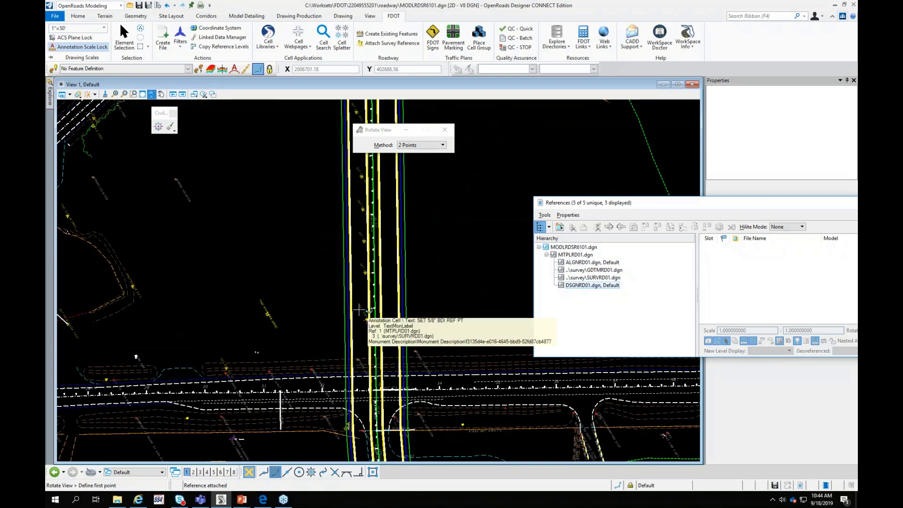
pyautogui.scroll(-2, 362, 308)
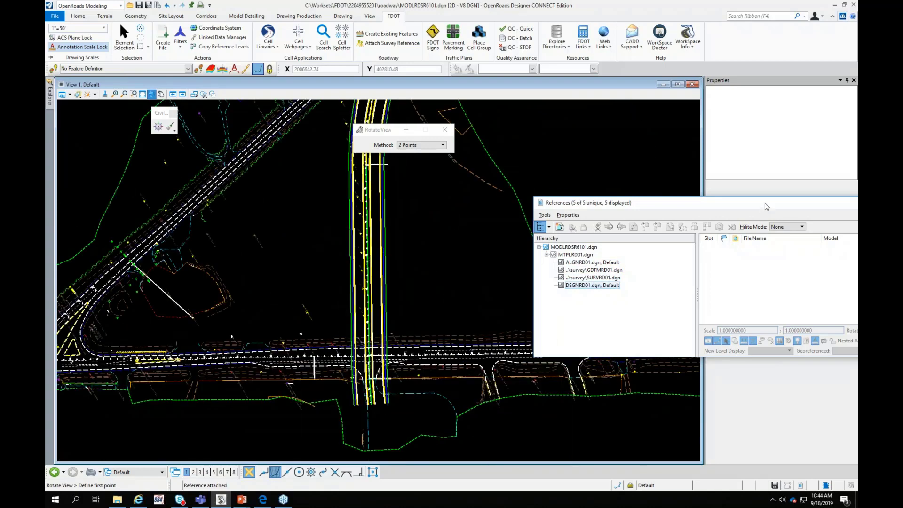
# Switch the display of the nested SURVRD01.dgn and GDTMRD01.dgn references off and back on to check what each one contributes
pyautogui.moveTo(761, 205); pyautogui.dragTo(658, 184)
pyautogui.click(473, 232)
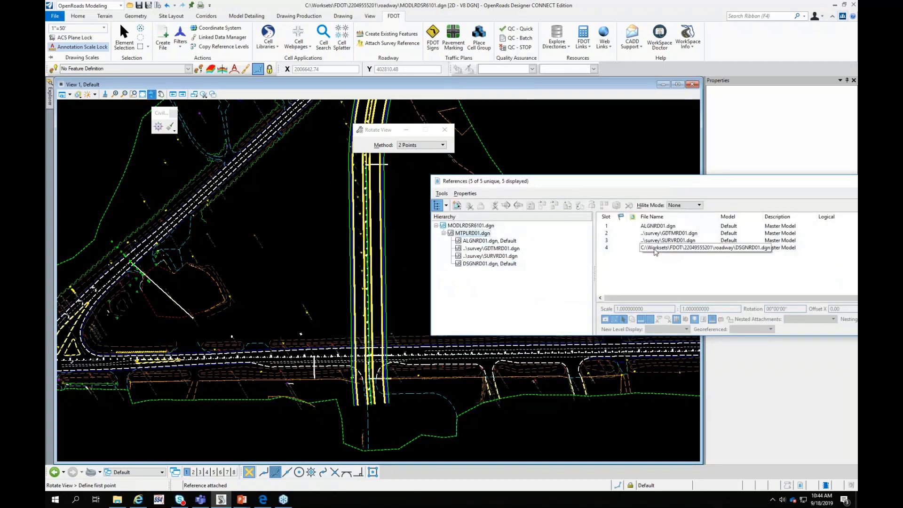
pyautogui.click(665, 240)
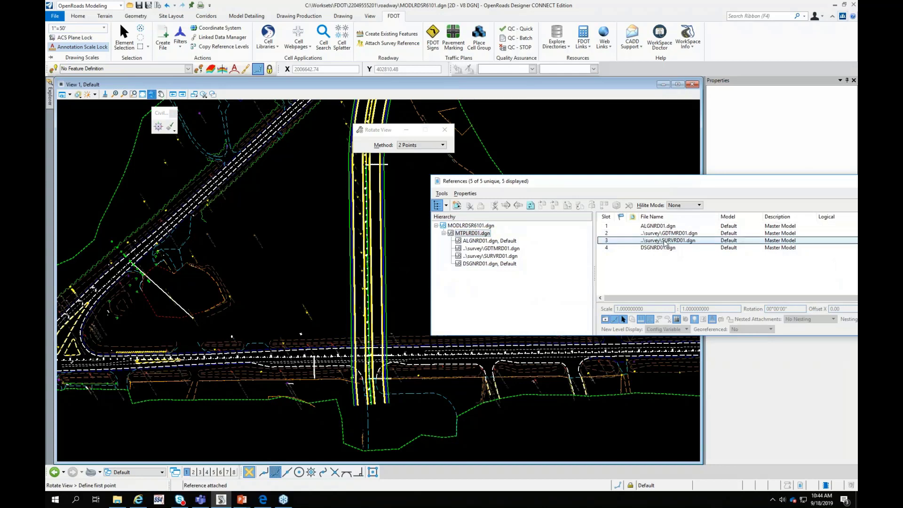
pyautogui.click(605, 319)
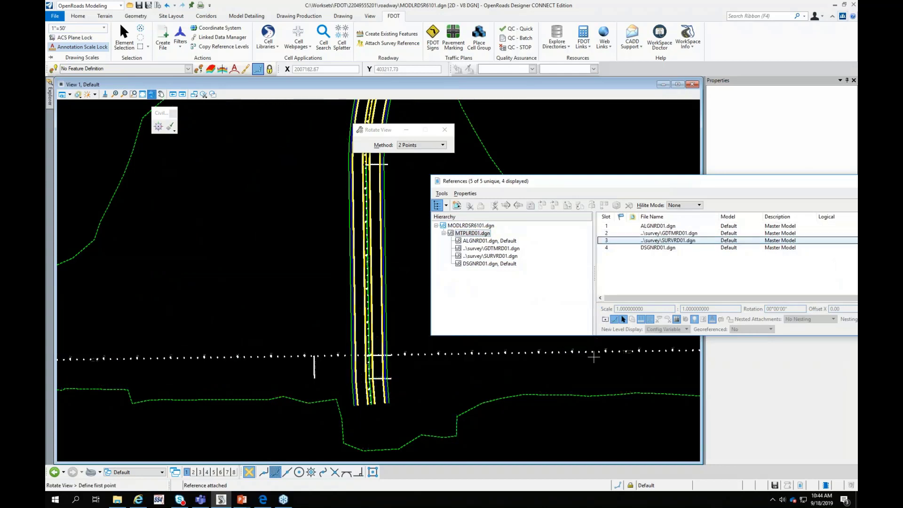
pyautogui.click(605, 319)
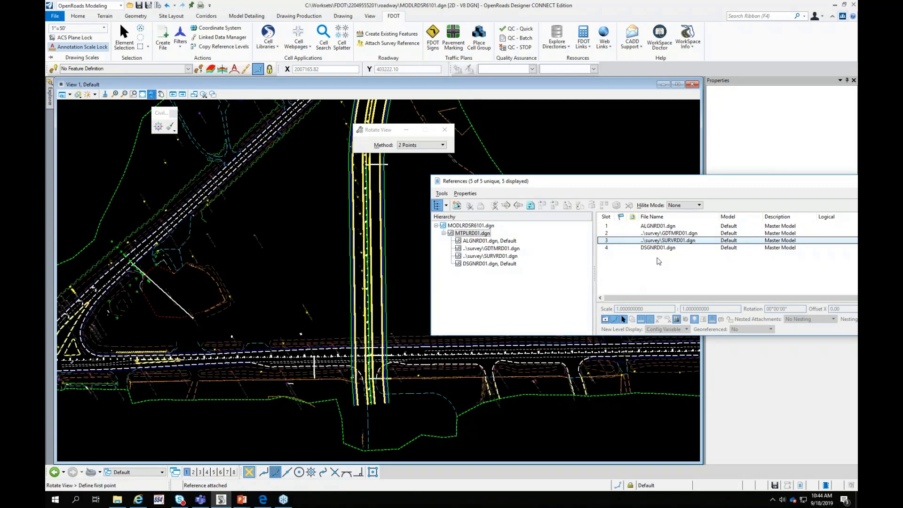
pyautogui.click(666, 233)
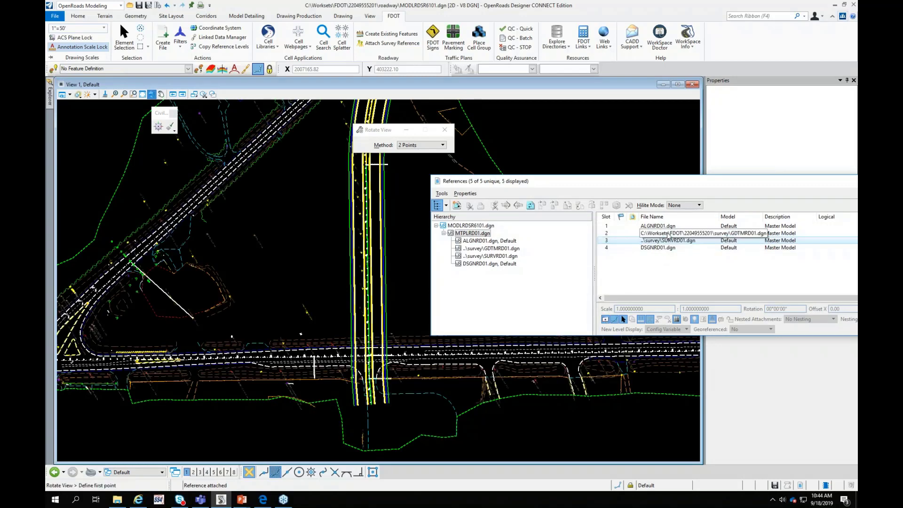
pyautogui.click(605, 320)
pyautogui.click(606, 320)
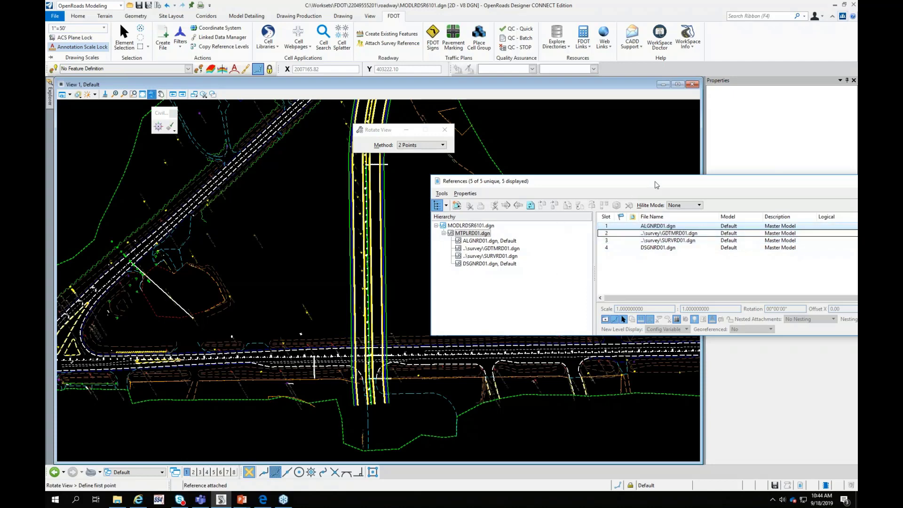
# Close the References dialog and end the view rotation command
pyautogui.moveTo(656, 185); pyautogui.dragTo(400, 183)
pyautogui.click(771, 186)
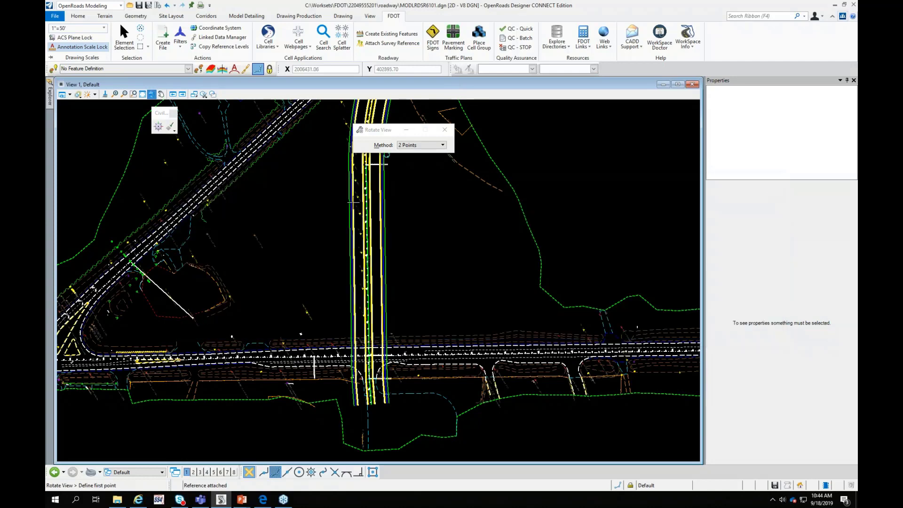
pyautogui.rightClick(411, 227)
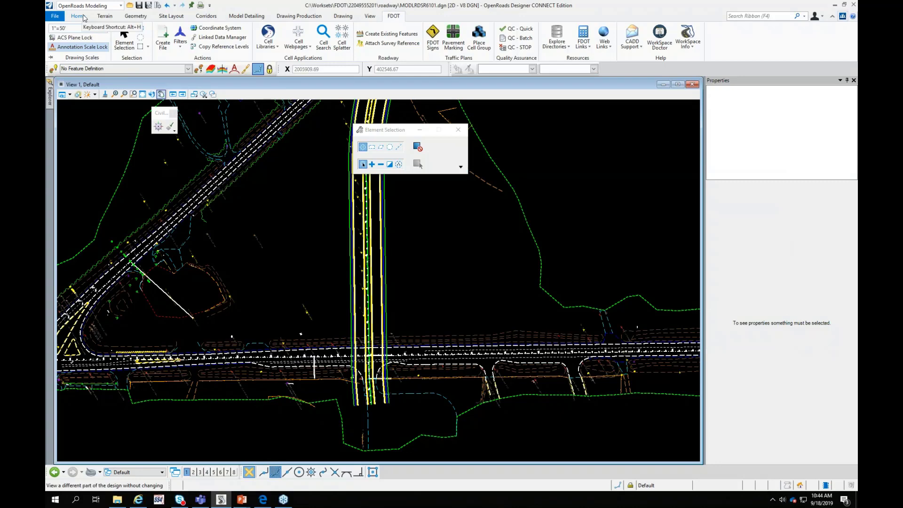
# Close the current file, switch to the 10061962 workset and open its roadway file MODLRDCorridorEC01.dgn
pyautogui.click(54, 17)
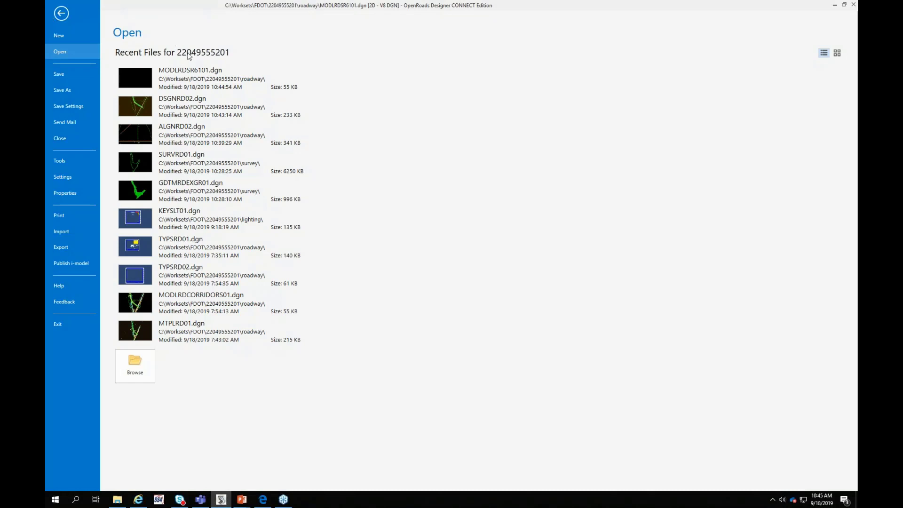
pyautogui.click(63, 13)
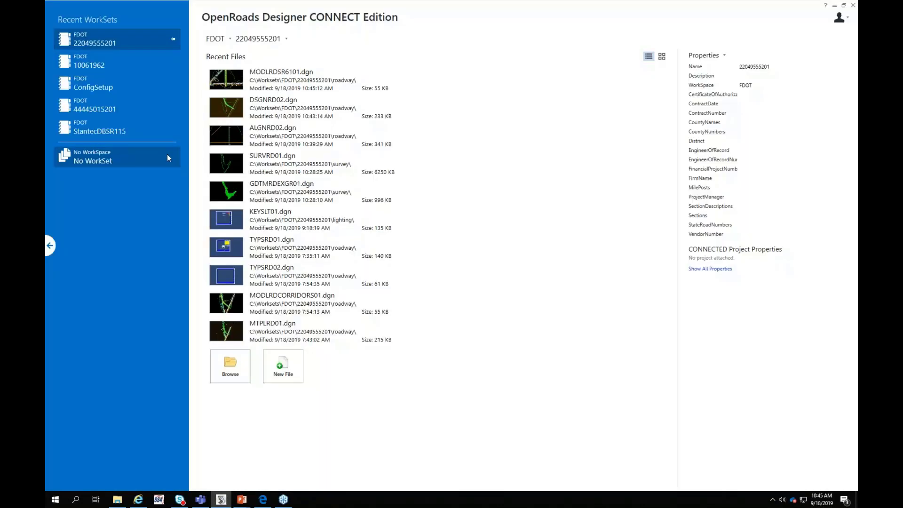
pyautogui.click(287, 41)
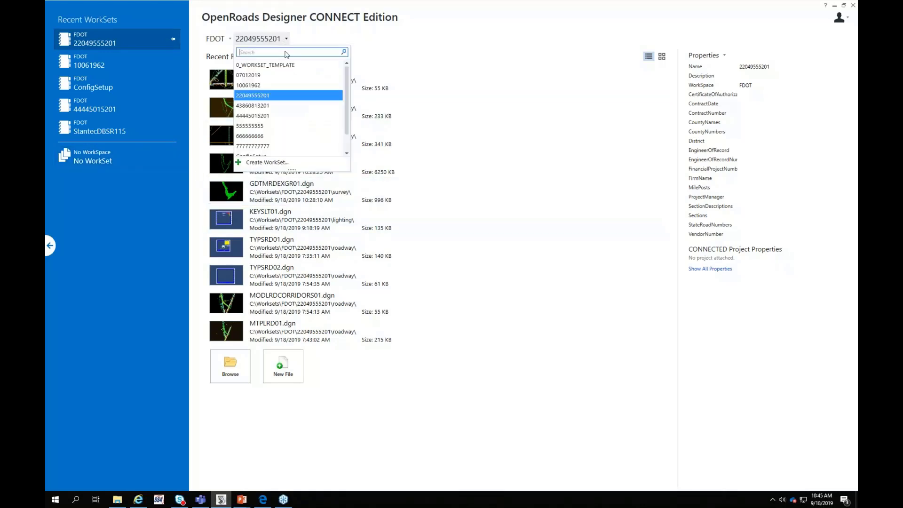
pyautogui.click(259, 86)
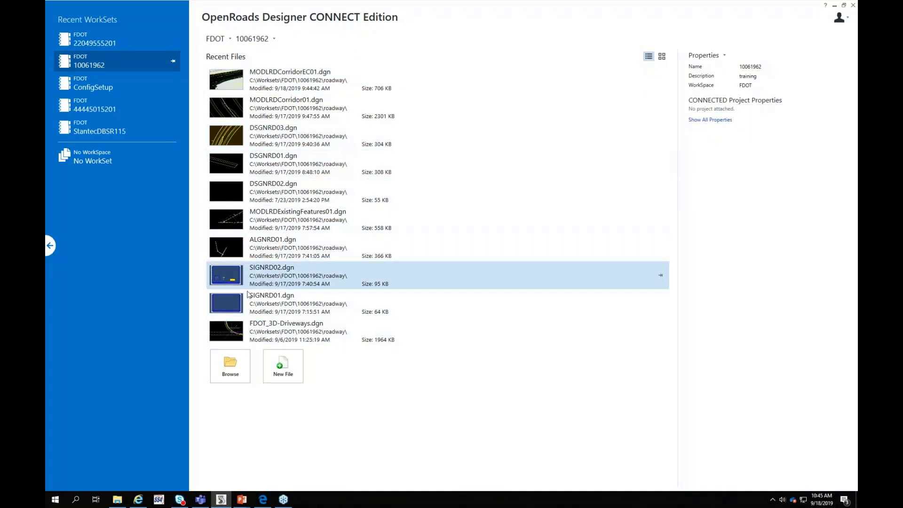
pyautogui.click(229, 366)
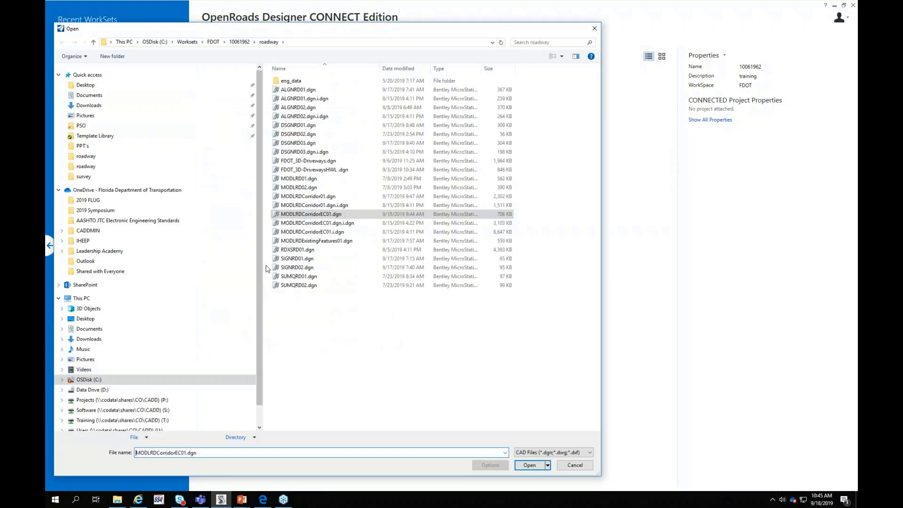
pyautogui.click(529, 464)
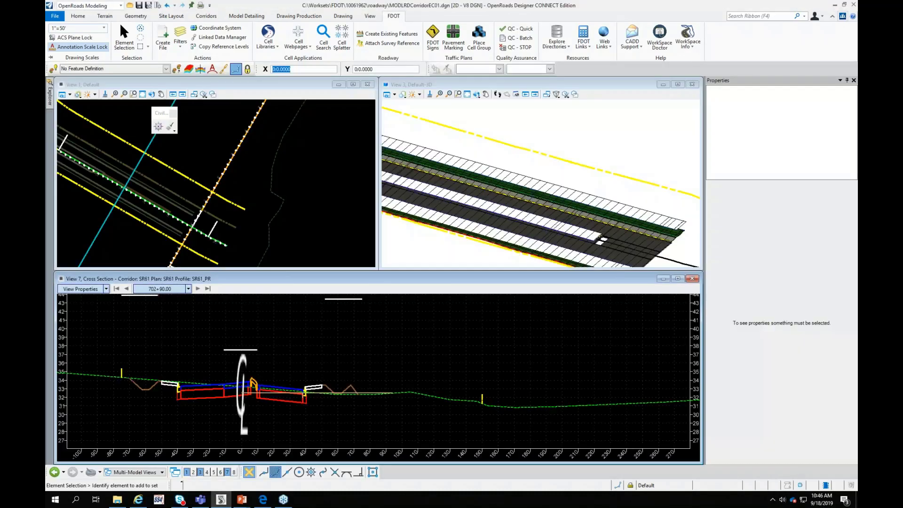
# Examine the end of the corridor in the 3D view, including the pavement, median, sidewalks and side slopes
pyautogui.click(533, 128)
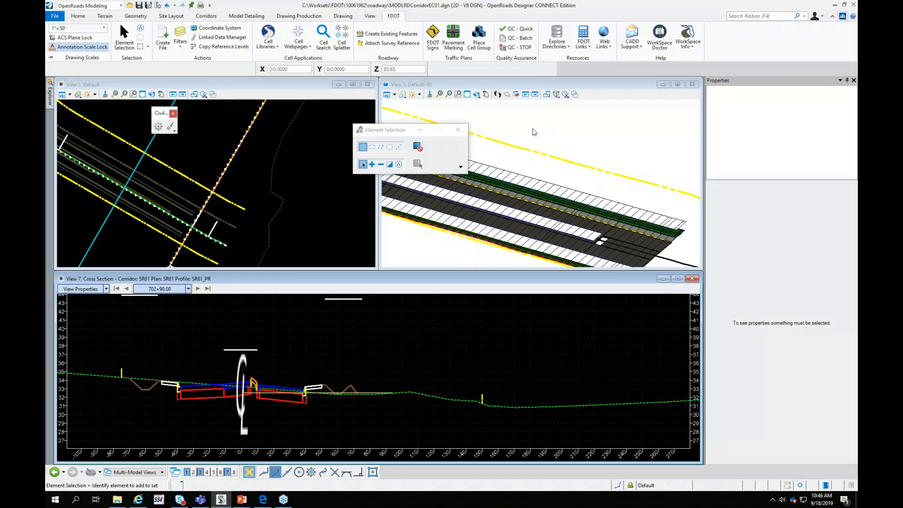
pyautogui.scroll(-3, 597, 152)
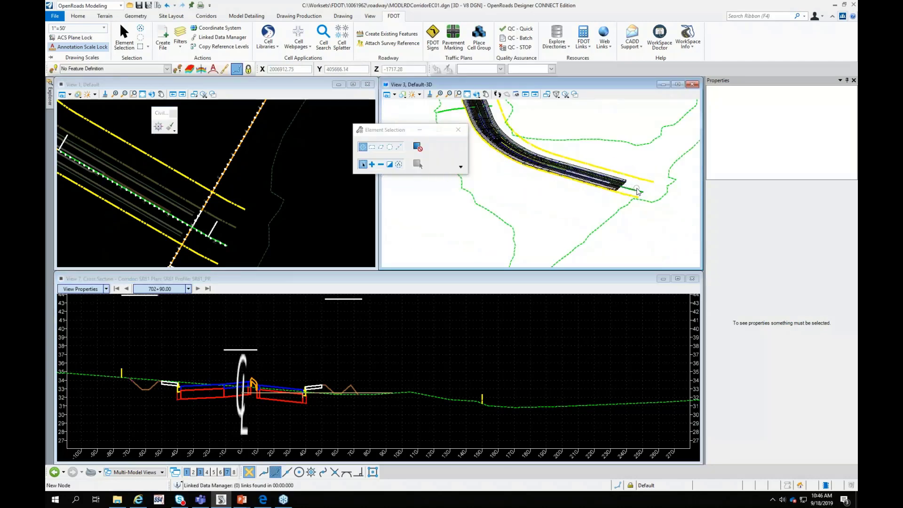
pyautogui.keyDown('shift'); pyautogui.moveTo(635, 190); pyautogui.dragTo(569, 181, button='middle'); pyautogui.keyUp('shift')
pyautogui.scroll(4, 569, 181)
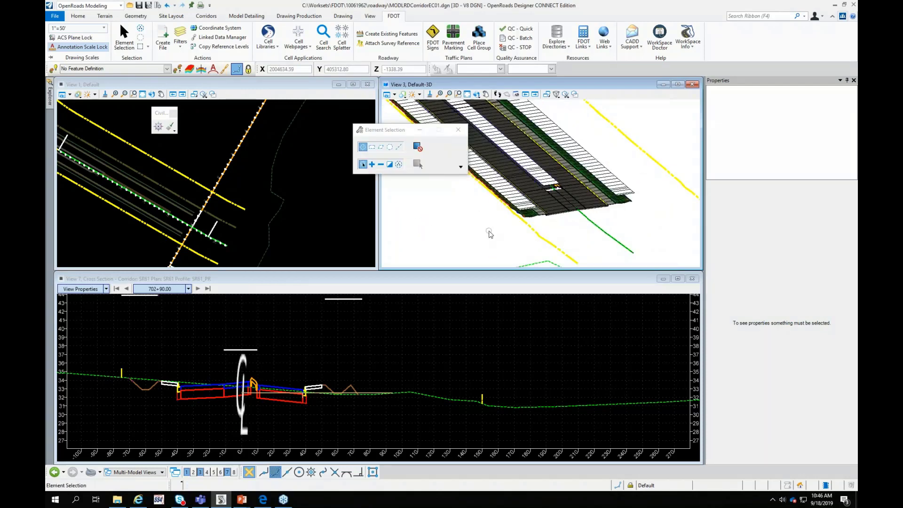
pyautogui.scroll(5, 489, 234)
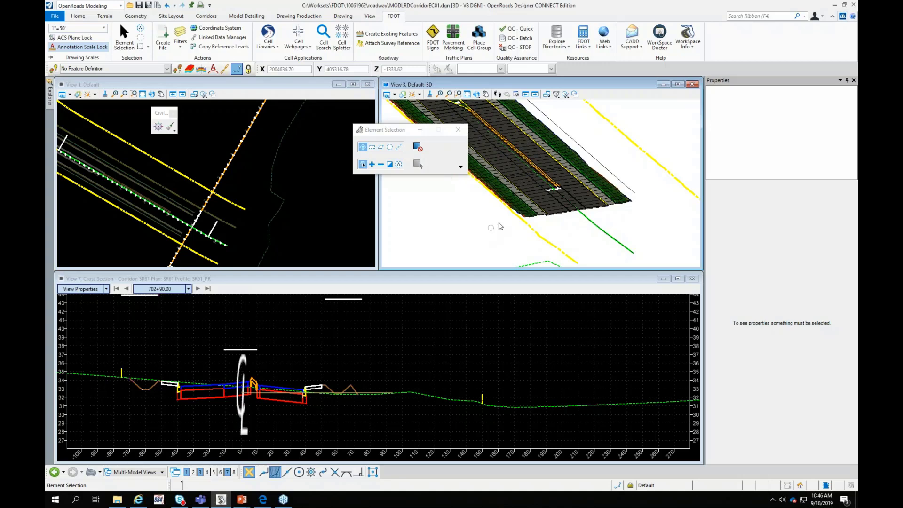
pyautogui.scroll(-3, 544, 185)
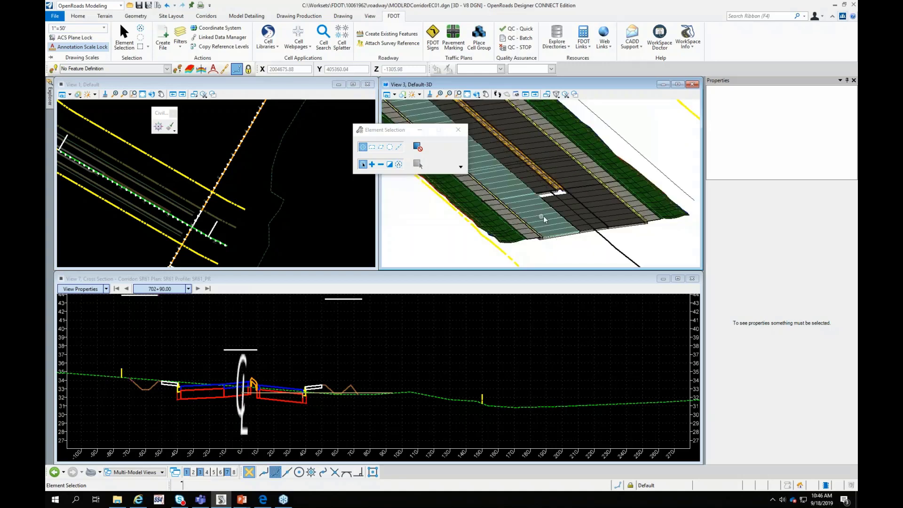
# Inspect the properties of the right and left Std Ditch Cut & Fill end-condition linear templates in the plan view
pyautogui.scroll(-4, 266, 205)
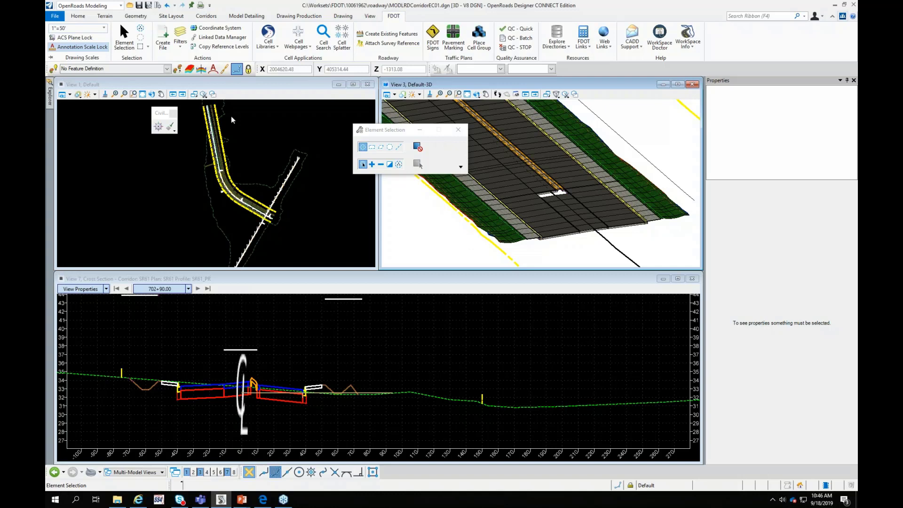
pyautogui.scroll(3, 257, 214)
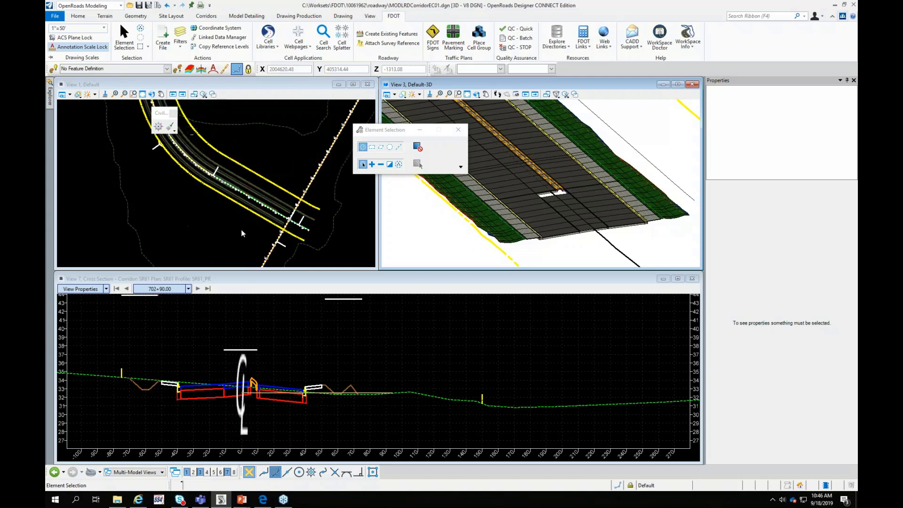
pyautogui.click(242, 223)
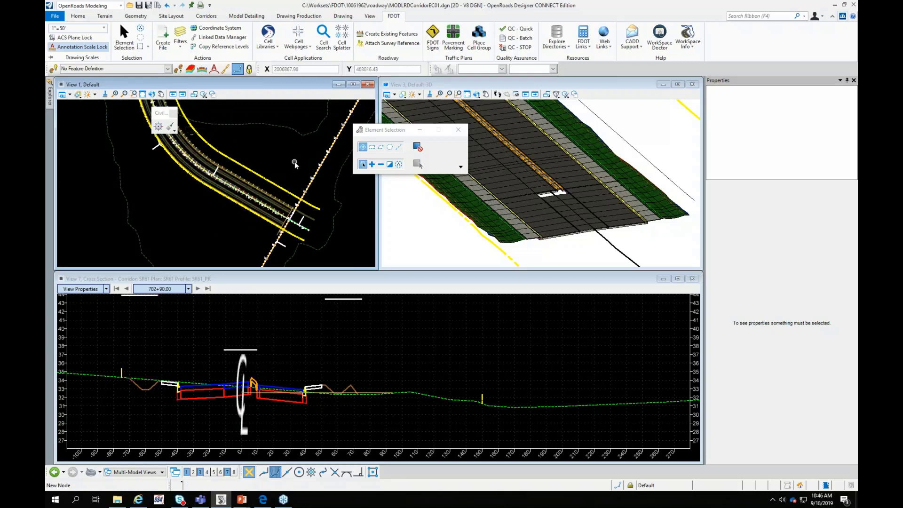
pyautogui.scroll(3, 287, 209)
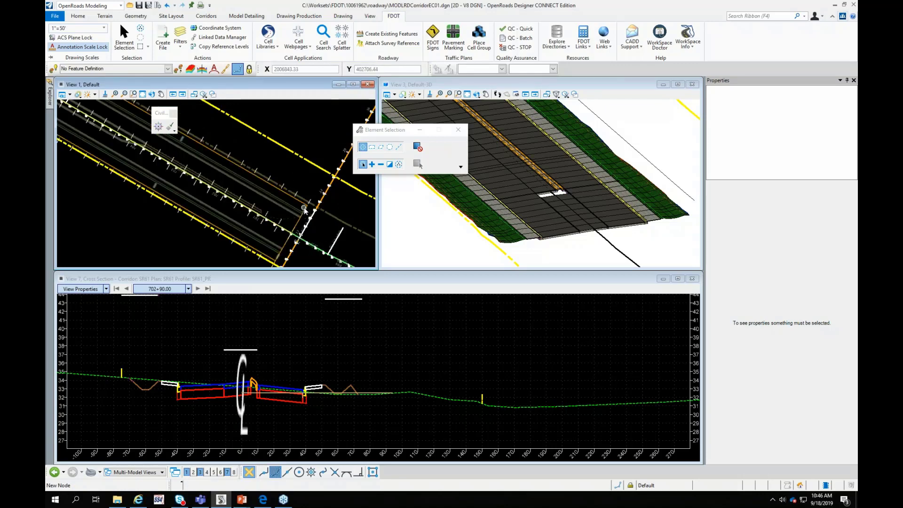
pyautogui.click(303, 205)
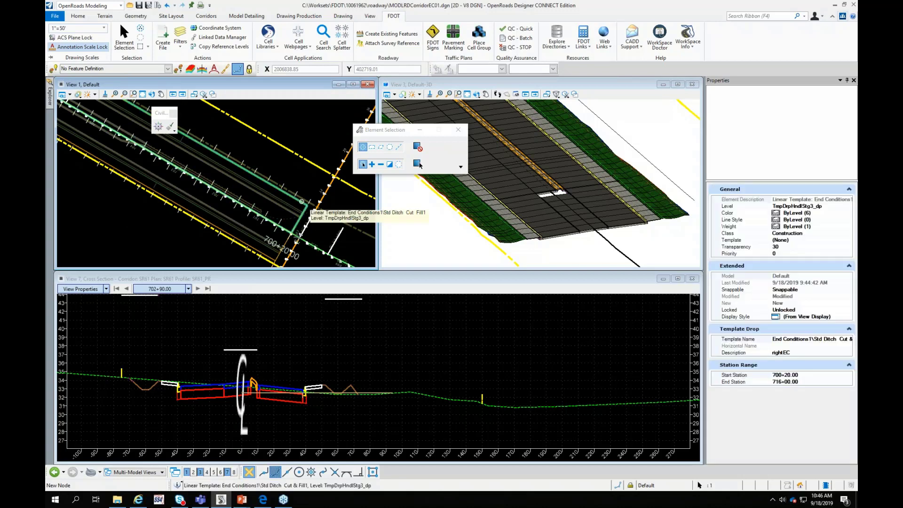
pyautogui.click(255, 249)
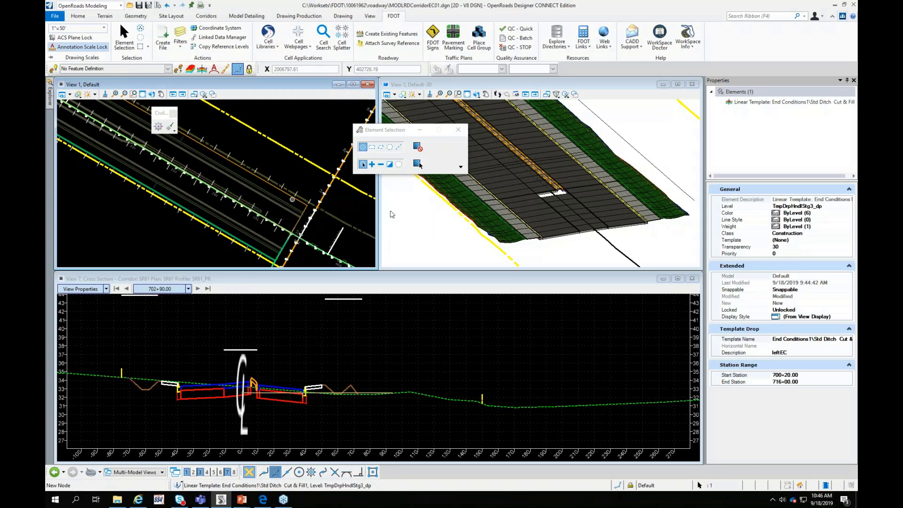
# Examine where the end conditions tie to the back of sidewalk in the 3D view and the ditch slopes in the cross section
pyautogui.click(509, 248)
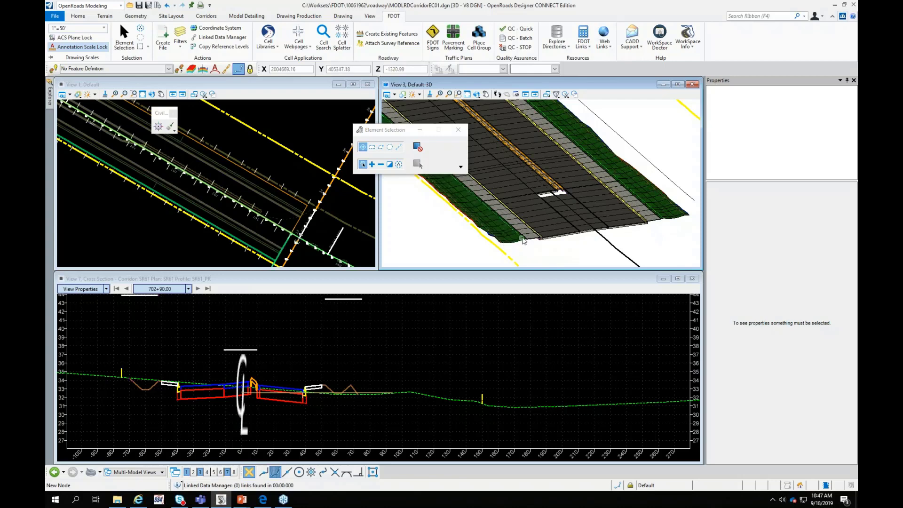
pyautogui.scroll(2, 522, 243)
pyautogui.scroll(1, 522, 242)
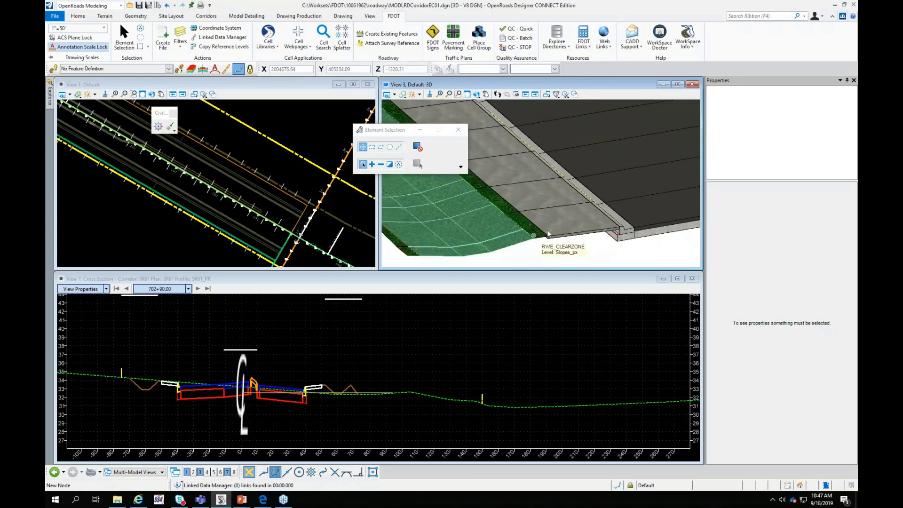
pyautogui.scroll(-2, 624, 183)
pyautogui.scroll(-3, 580, 217)
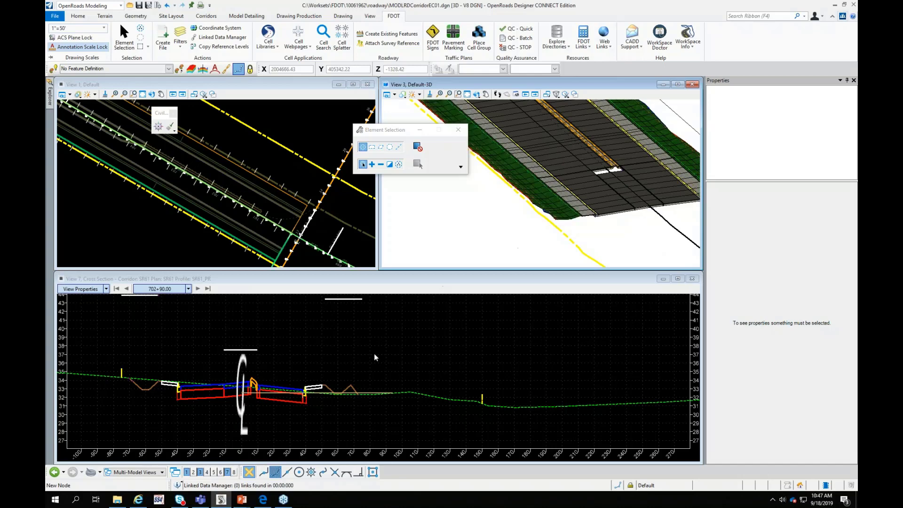
pyautogui.scroll(-5, 390, 360)
pyautogui.scroll(7, 345, 366)
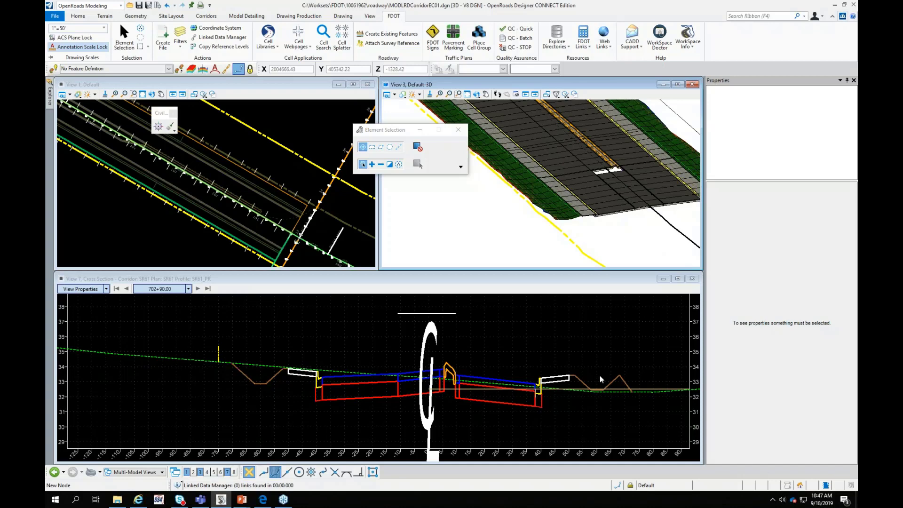
pyautogui.scroll(-3, 308, 371)
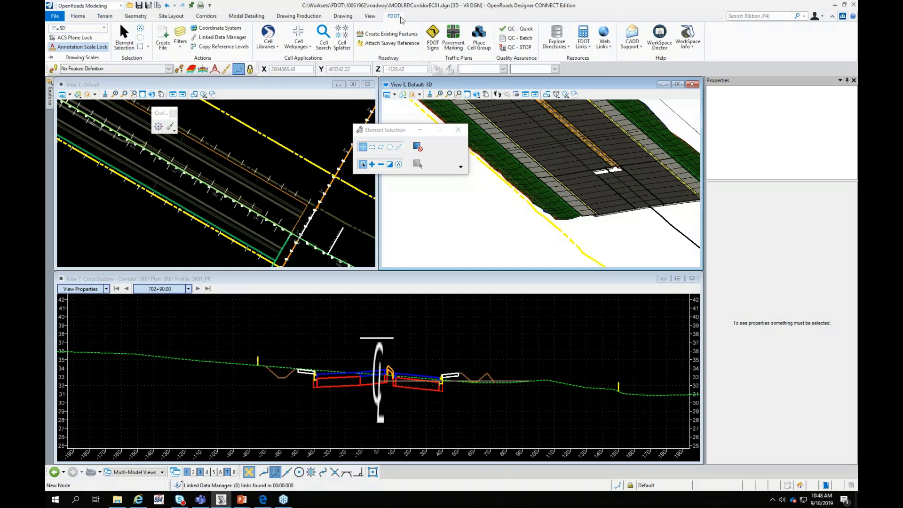
# Open the Create File tool and review the action settings for the SUMQRD and TCTYRD roadway file types
pyautogui.click(162, 42)
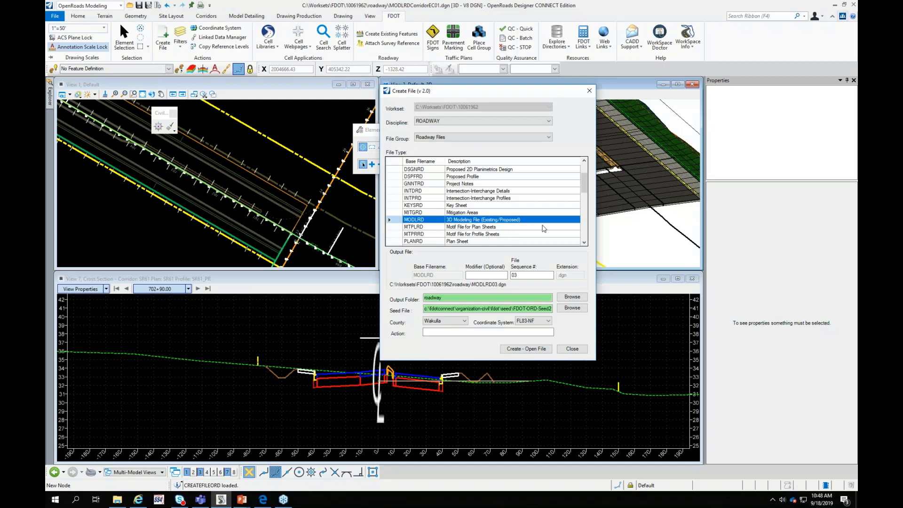
pyautogui.click(583, 231)
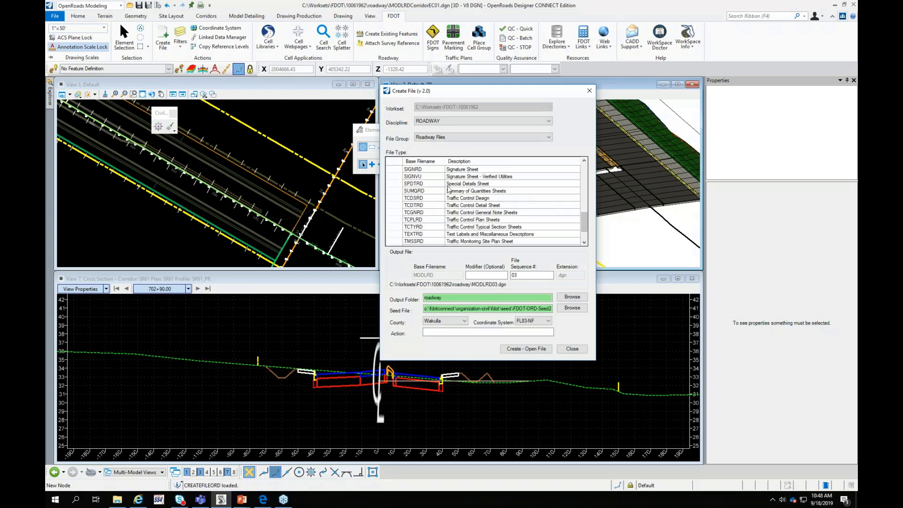
pyautogui.click(426, 191)
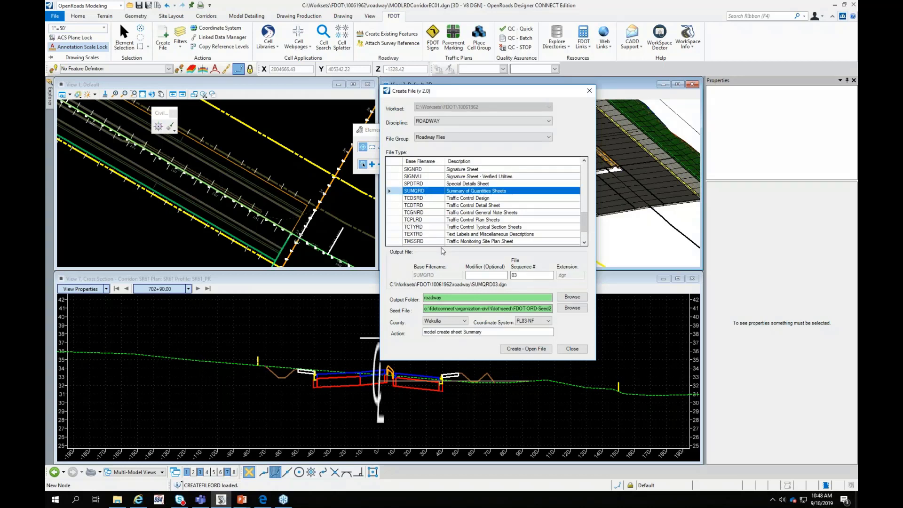
pyautogui.moveTo(486, 332); pyautogui.dragTo(408, 332)
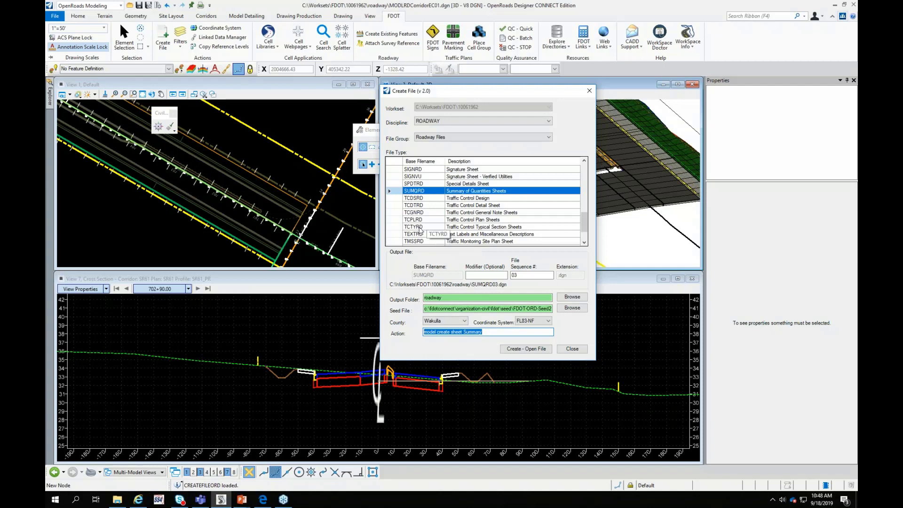
pyautogui.click(496, 228)
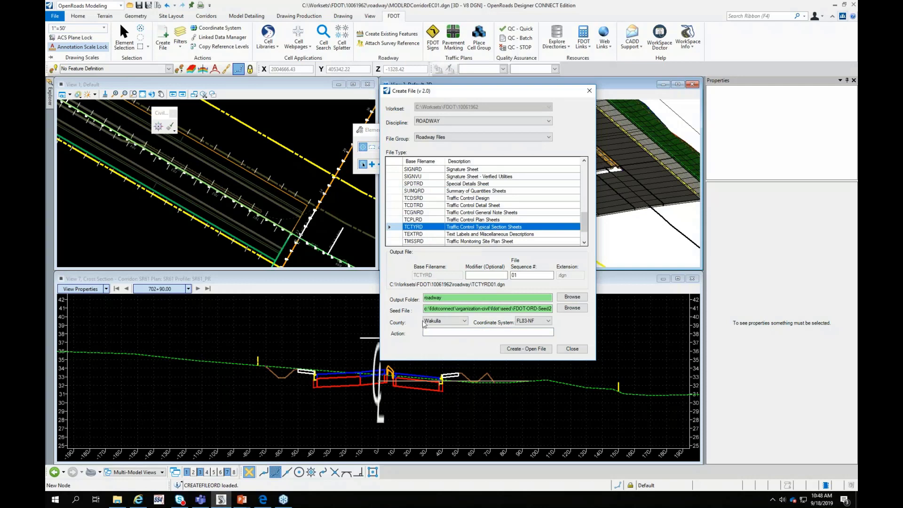
# Try to create and open the TCTYRD traffic control typical section file in workset 10061962, exiting the program at the error notification
pyautogui.click(527, 350)
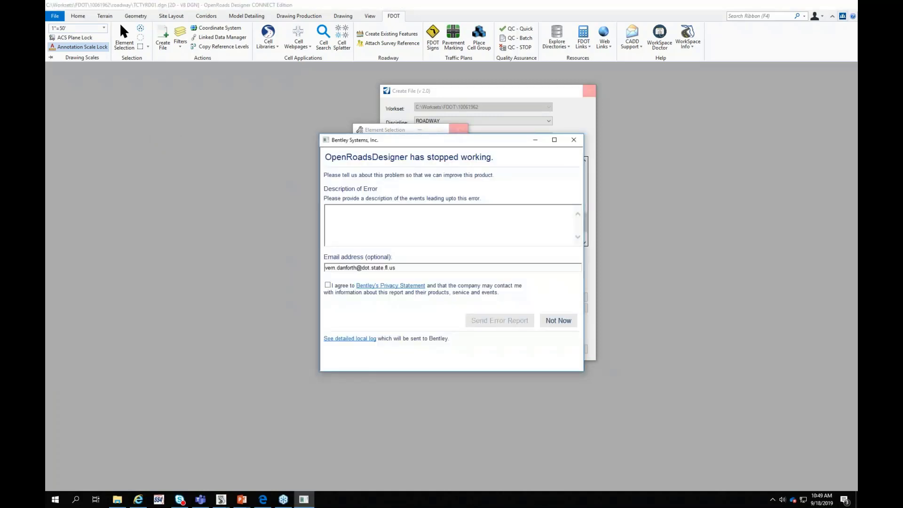
pyautogui.click(557, 321)
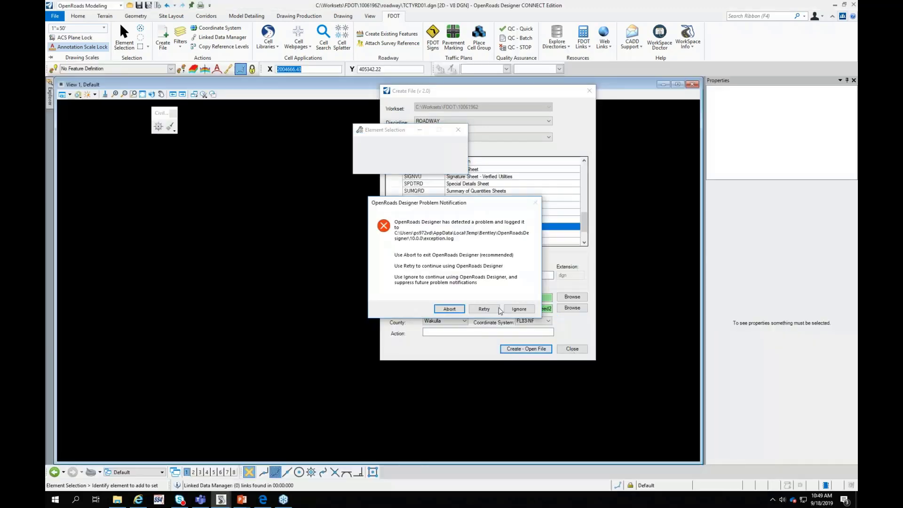
pyautogui.click(449, 309)
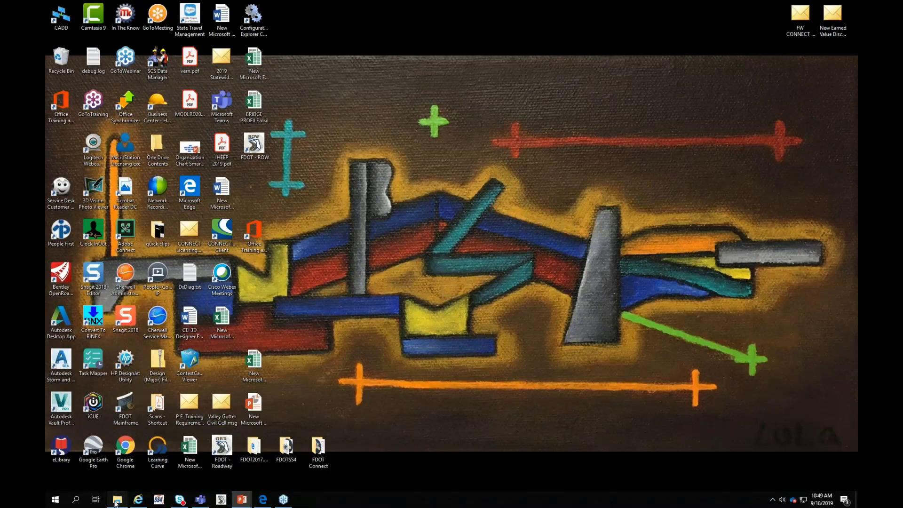
pyautogui.click(116, 502)
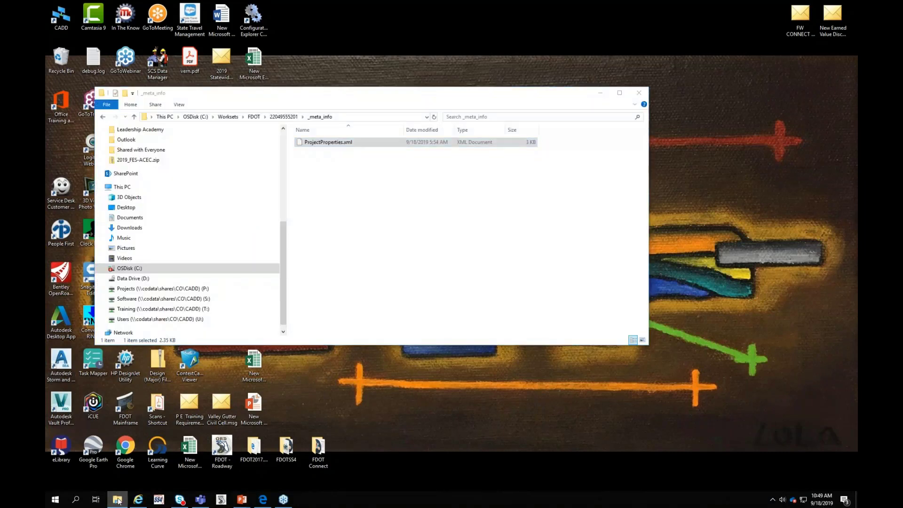
pyautogui.click(118, 501)
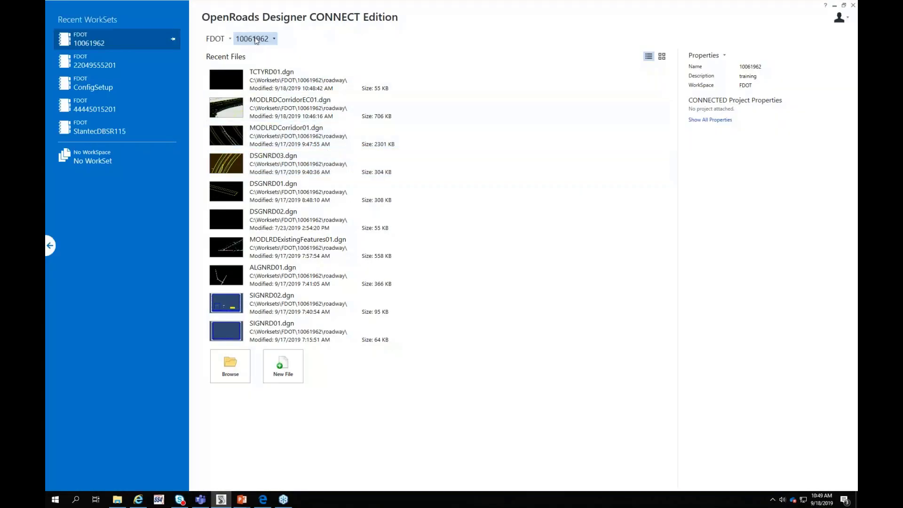
pyautogui.click(256, 40)
pyautogui.click(254, 98)
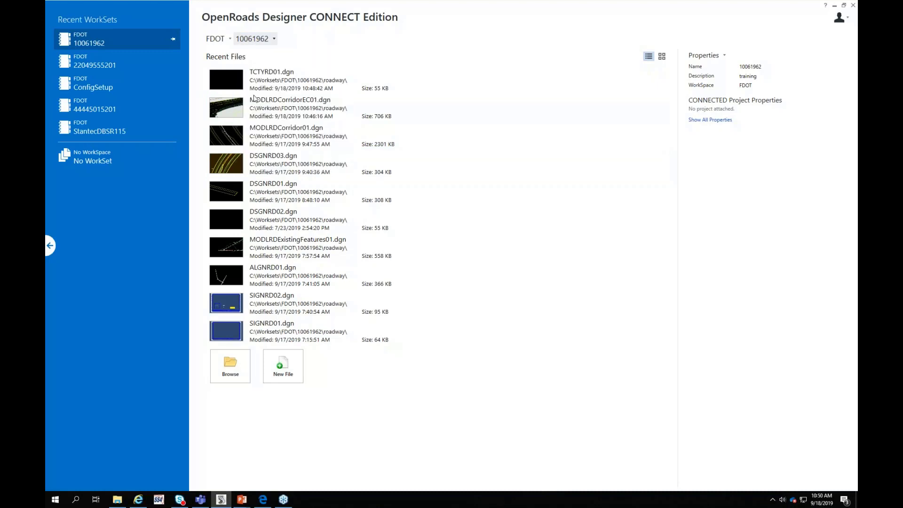
pyautogui.click(230, 365)
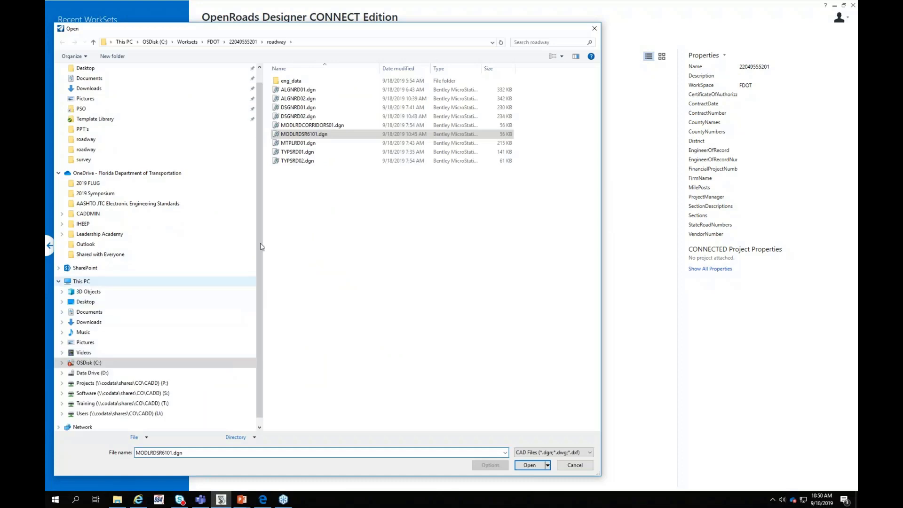
pyautogui.click(243, 42)
pyautogui.click(301, 409)
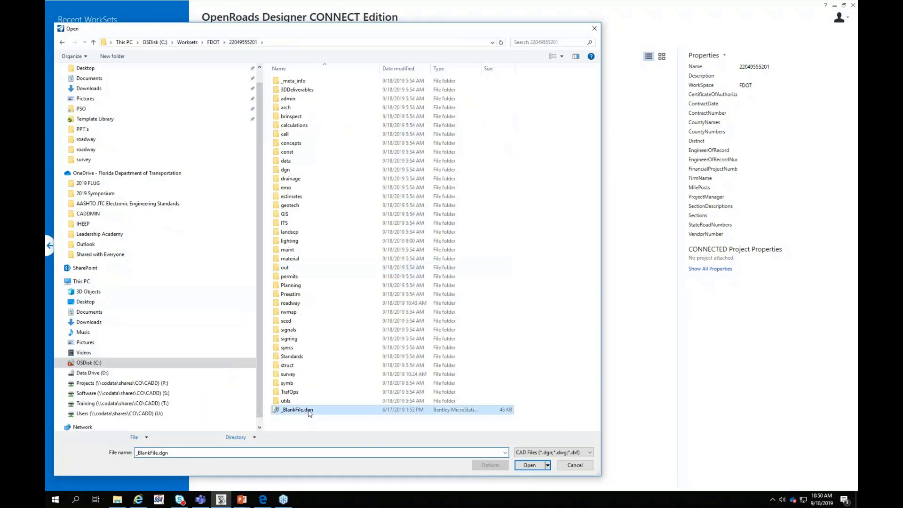
pyautogui.click(530, 466)
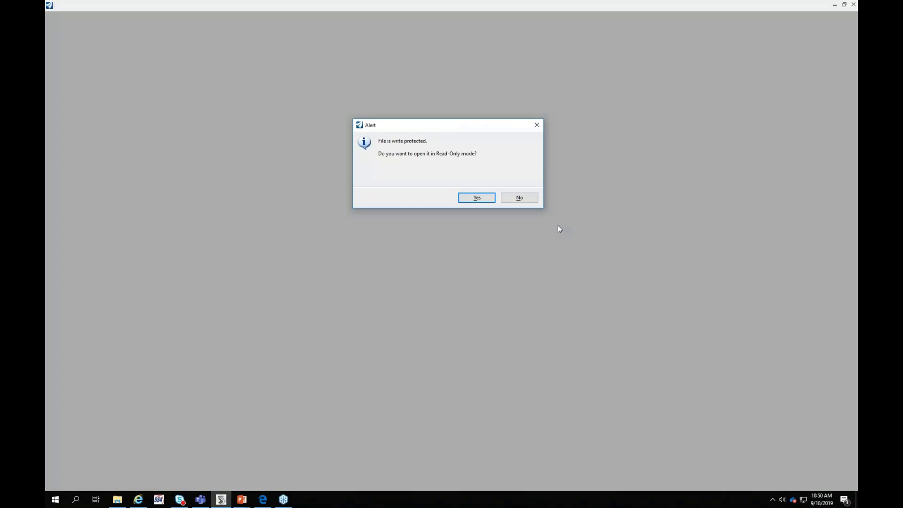
pyautogui.press('Return')
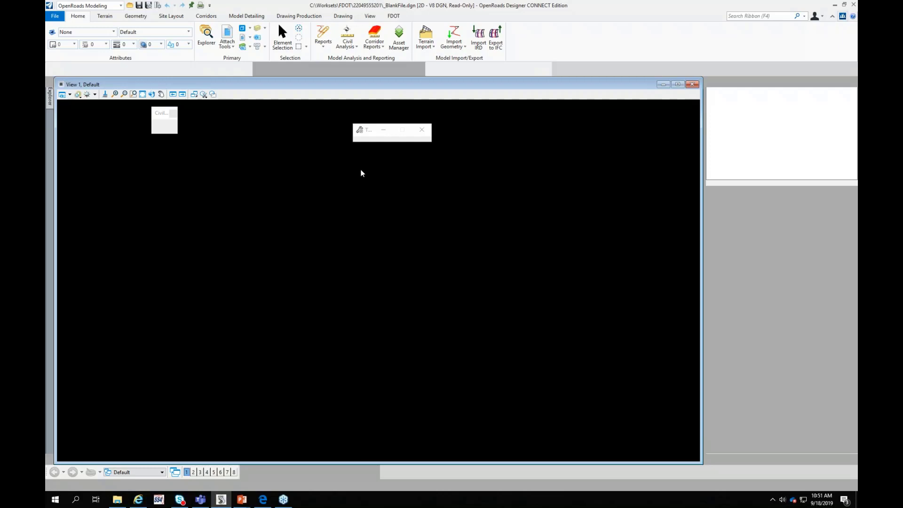
# In the Create File tool, copy the SUMQRD action to the TCTYRD file type and change it to "model create sheet Typical"
pyautogui.click(97, 37)
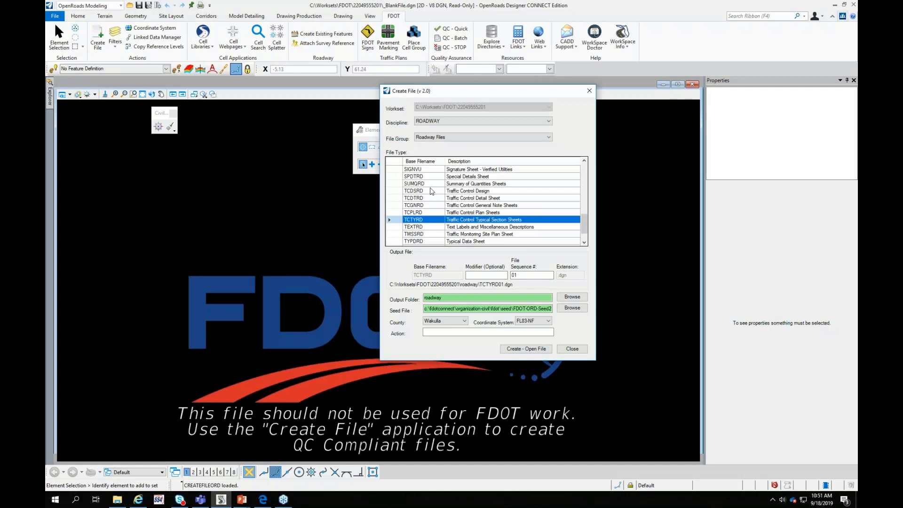
pyautogui.click(424, 185)
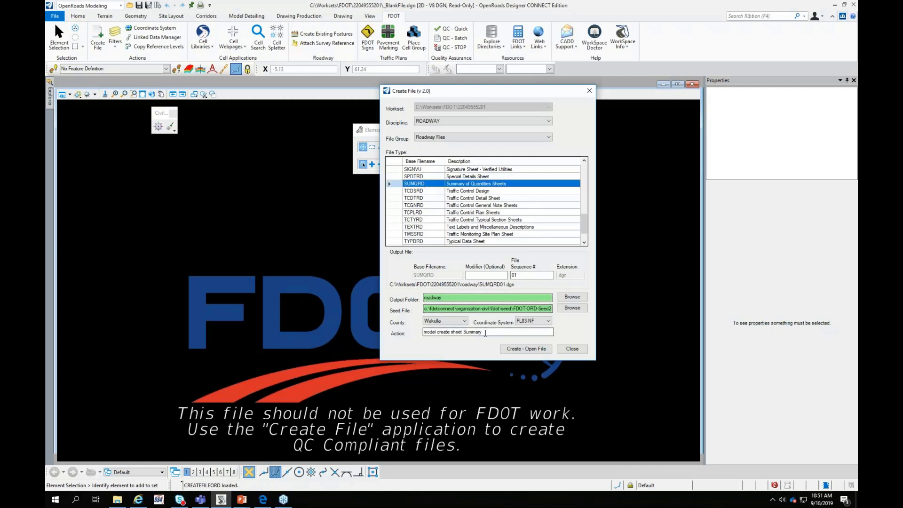
pyautogui.moveTo(486, 333); pyautogui.dragTo(418, 334)
pyautogui.hotkey('ctrl', 'c')
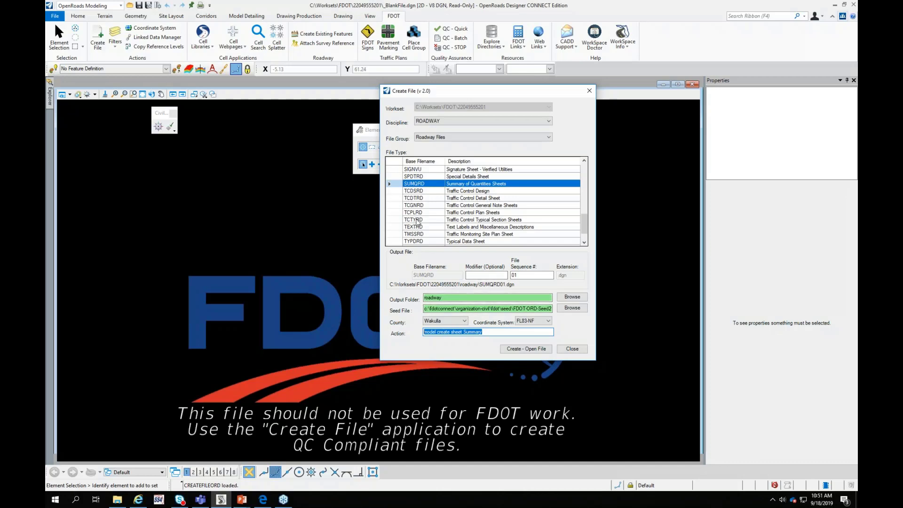
pyautogui.click(418, 219)
pyautogui.click(434, 332)
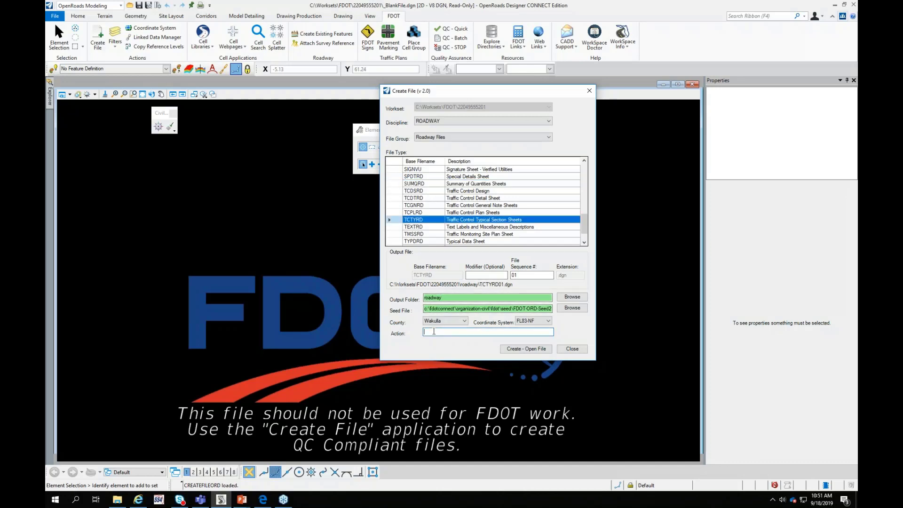
pyautogui.hotkey('ctrl', 'v')
pyautogui.doubleClick(474, 332)
pyautogui.write('Typical')
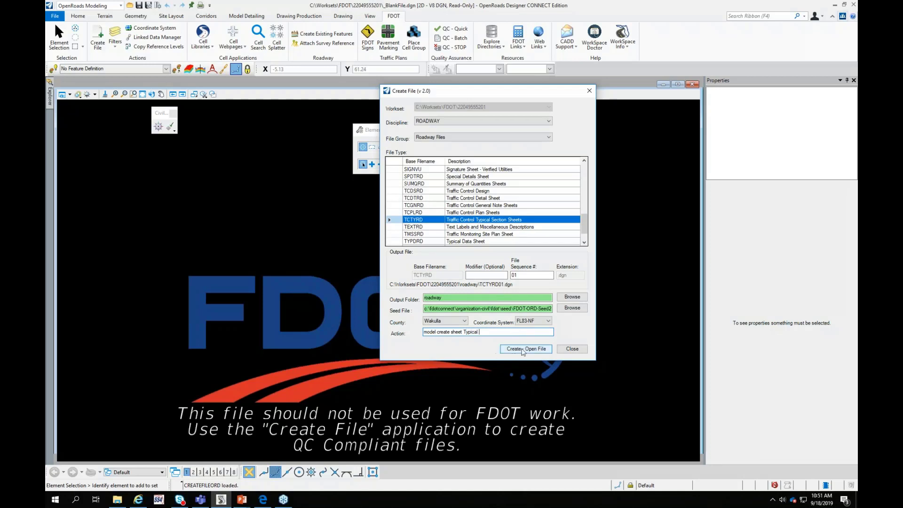
pyautogui.click(523, 350)
pyautogui.click(542, 351)
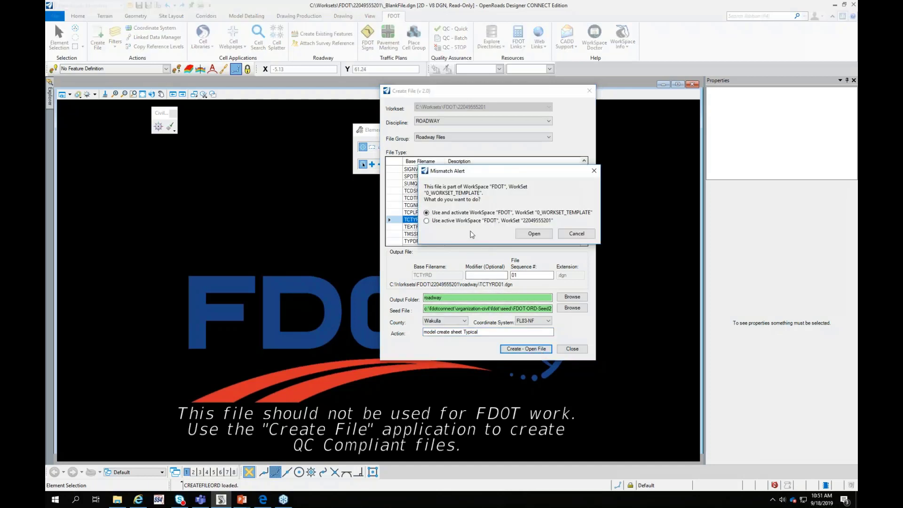
pyautogui.click(473, 221)
pyautogui.click(534, 234)
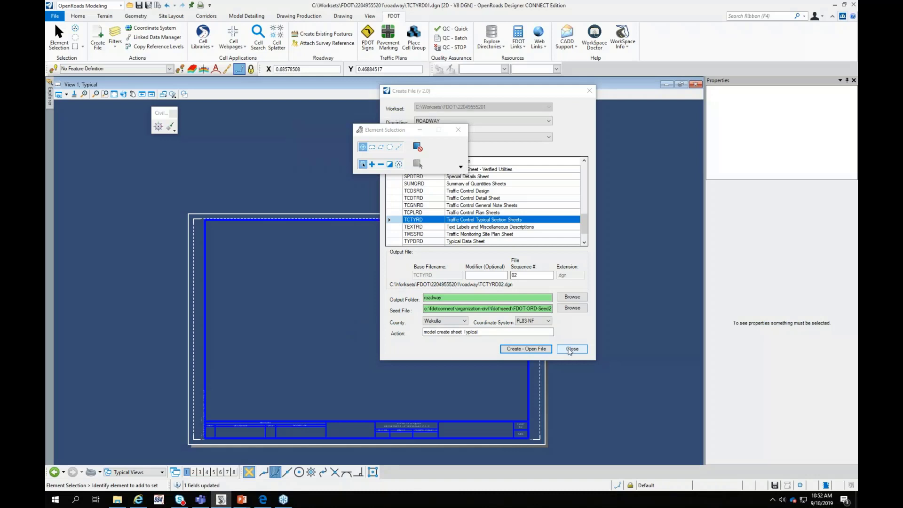
pyautogui.click(570, 350)
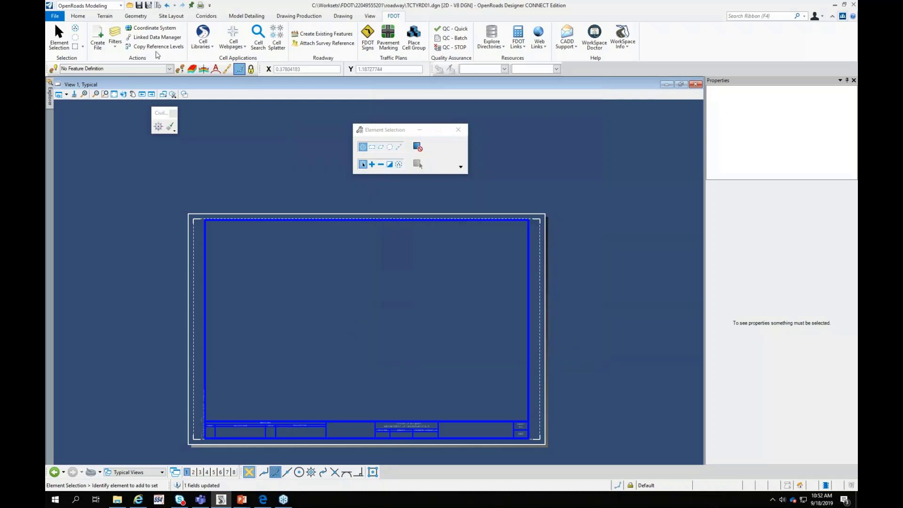
# Review the file's models and the model types offered for a new model, cancelling without creating one
pyautogui.click(78, 16)
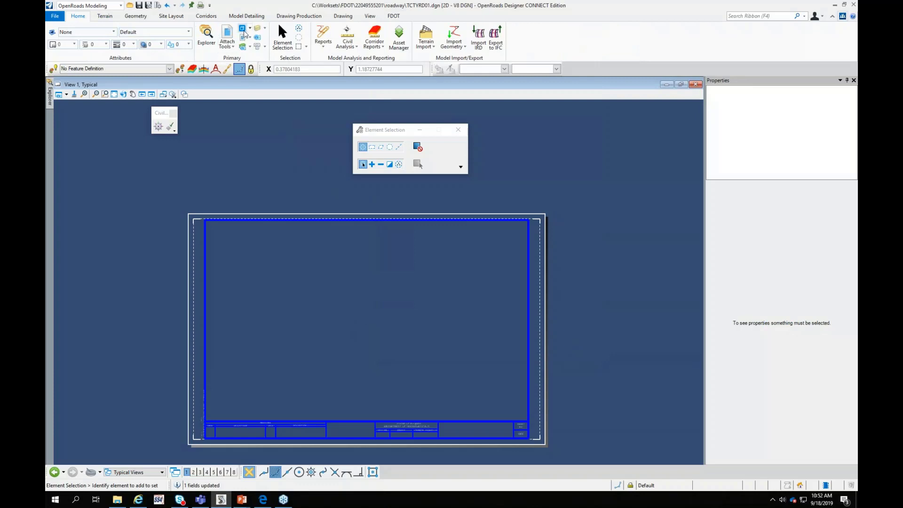
pyautogui.click(243, 29)
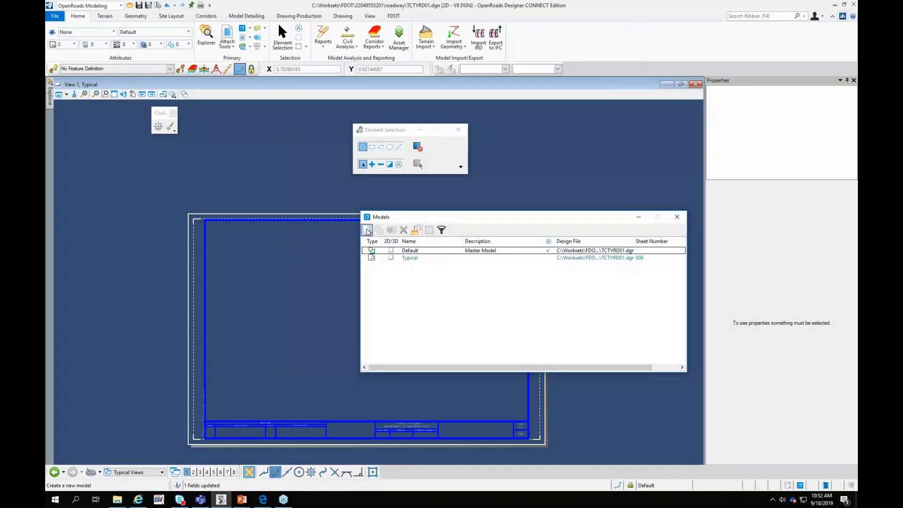
pyautogui.click(367, 231)
pyautogui.click(265, 31)
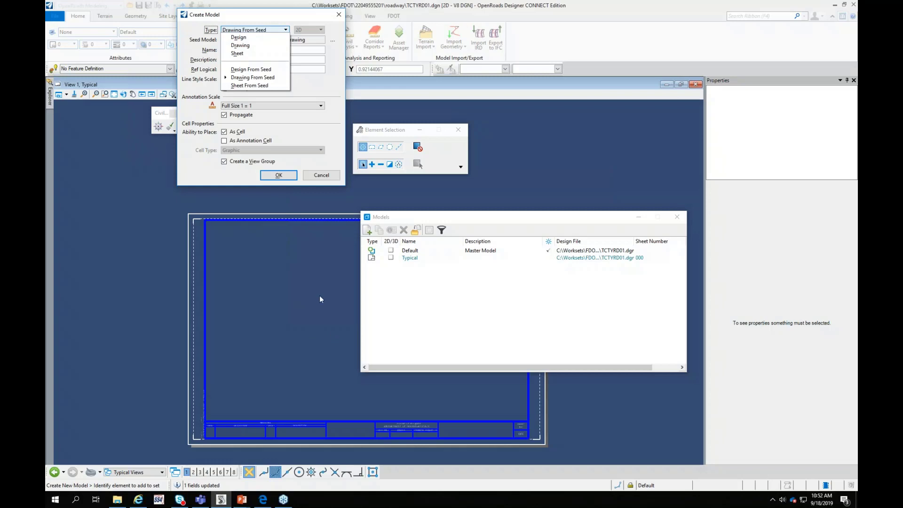
pyautogui.click(327, 177)
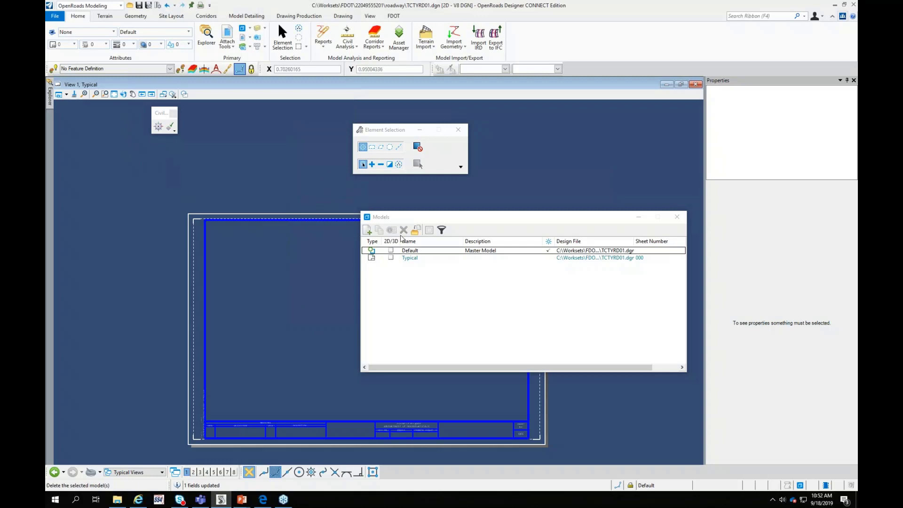
# Move the Models window aside and examine the border and title block of the Typical sheet
pyautogui.moveTo(465, 221); pyautogui.dragTo(682, 163)
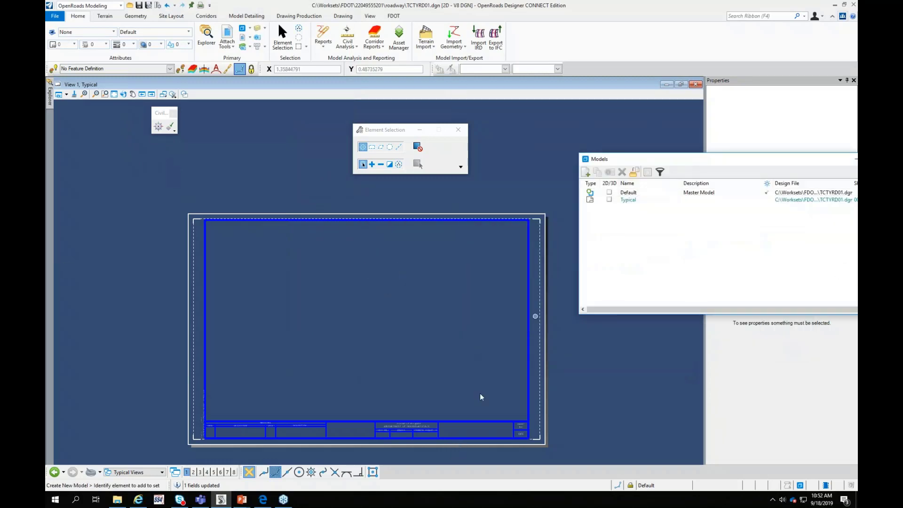
pyautogui.scroll(2, 424, 444)
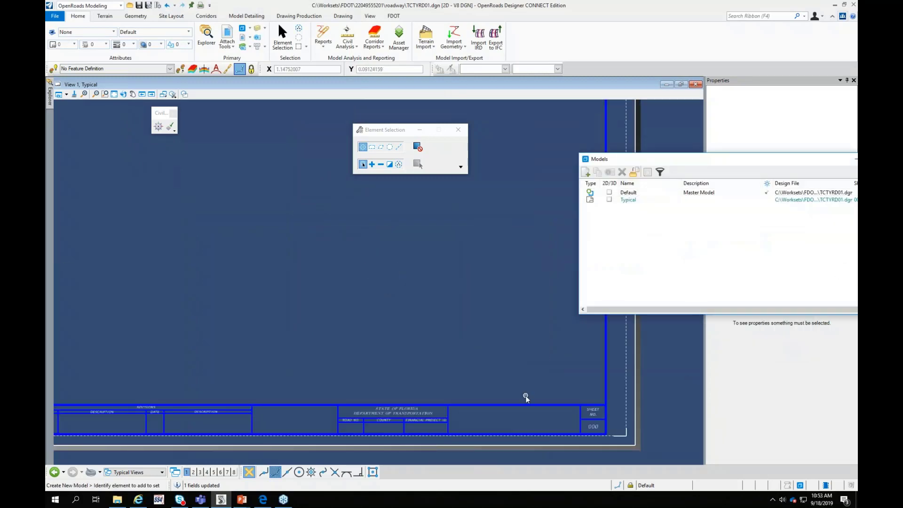
pyautogui.scroll(-2, 460, 410)
pyautogui.scroll(2, 459, 409)
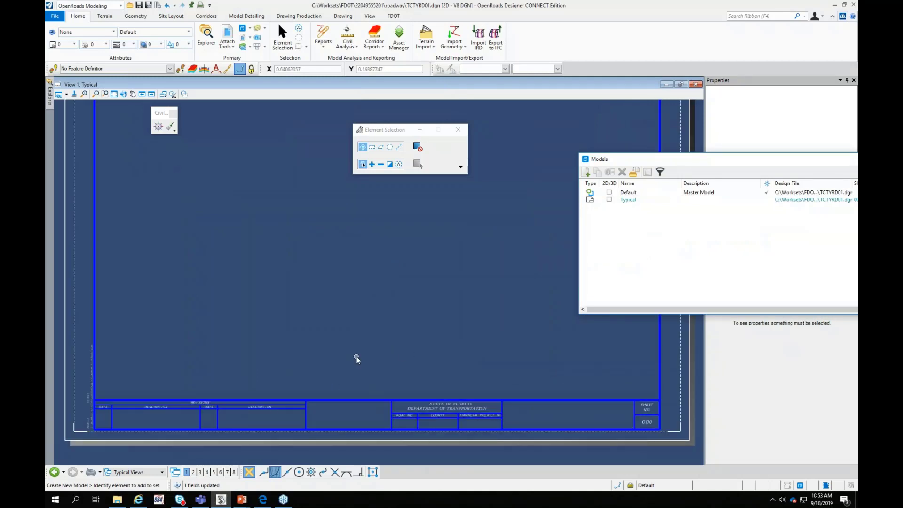
pyautogui.scroll(-2, 357, 363)
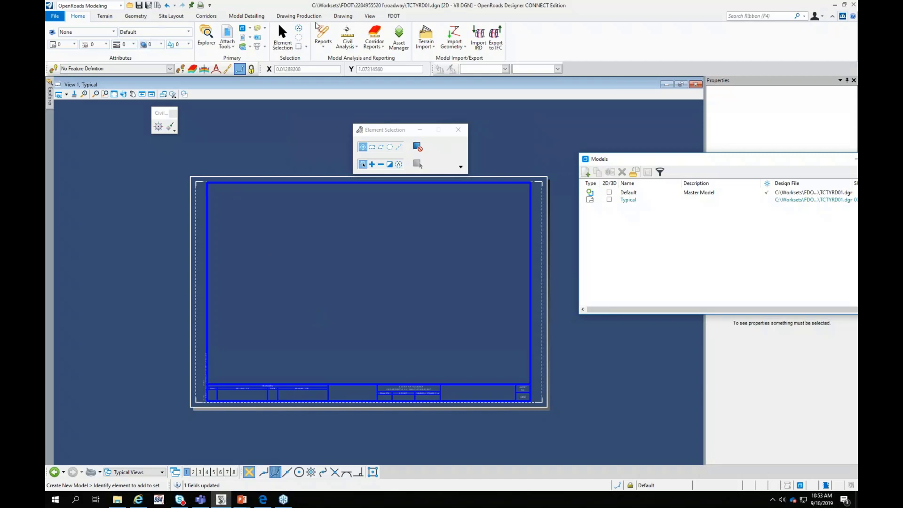
# Open the Roadway cell library and switch it to TypicalSection.cel
pyautogui.click(393, 15)
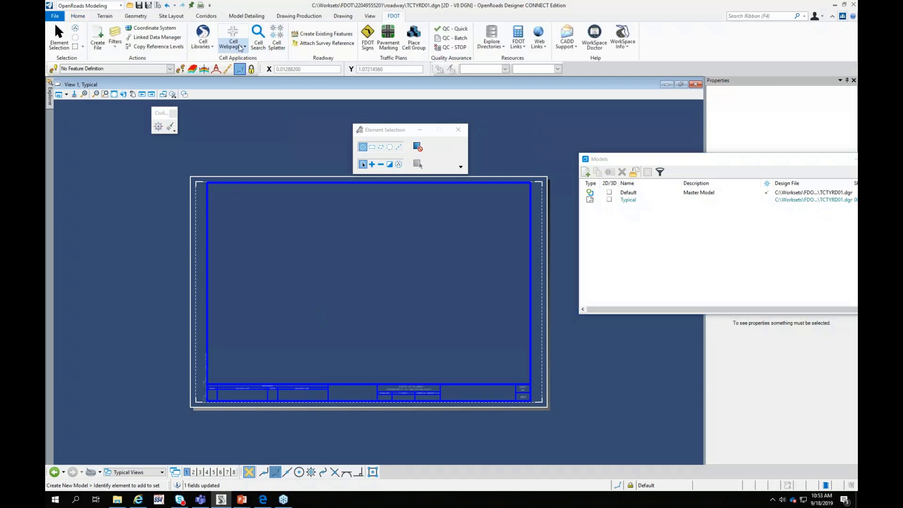
pyautogui.click(212, 46)
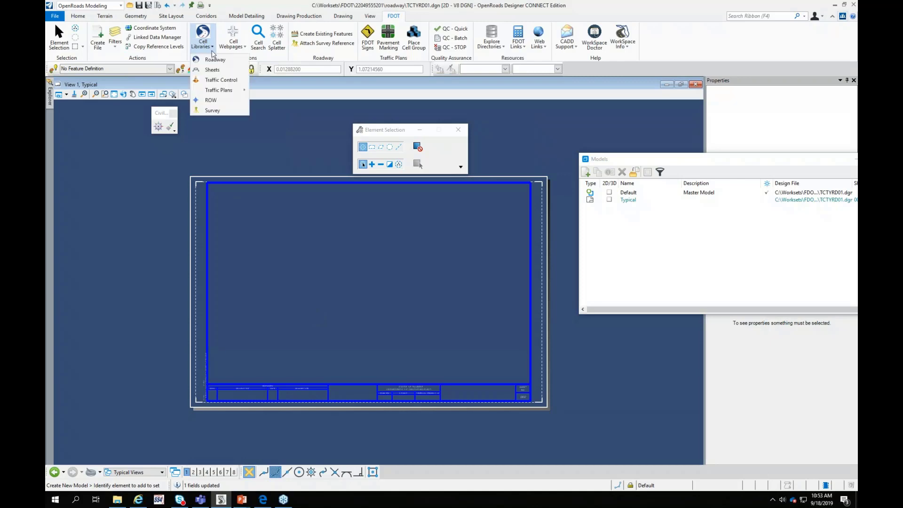
pyautogui.click(216, 61)
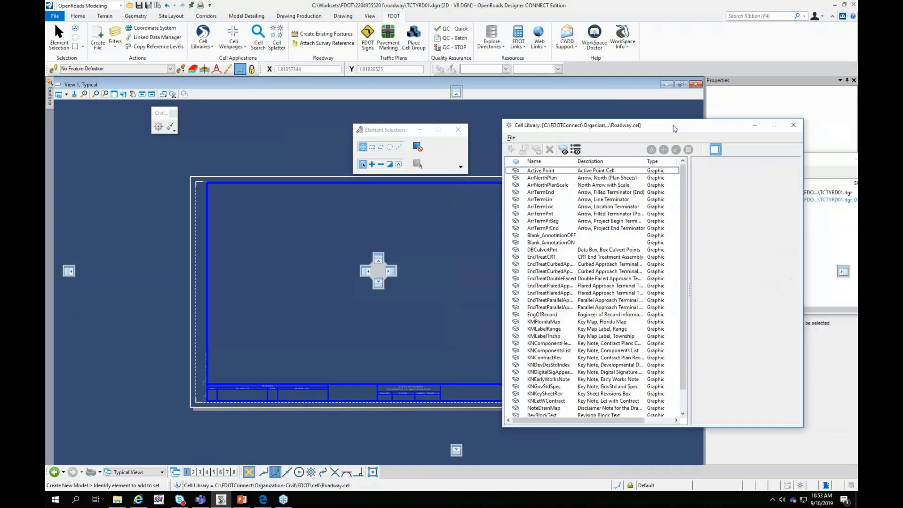
pyautogui.click(456, 123)
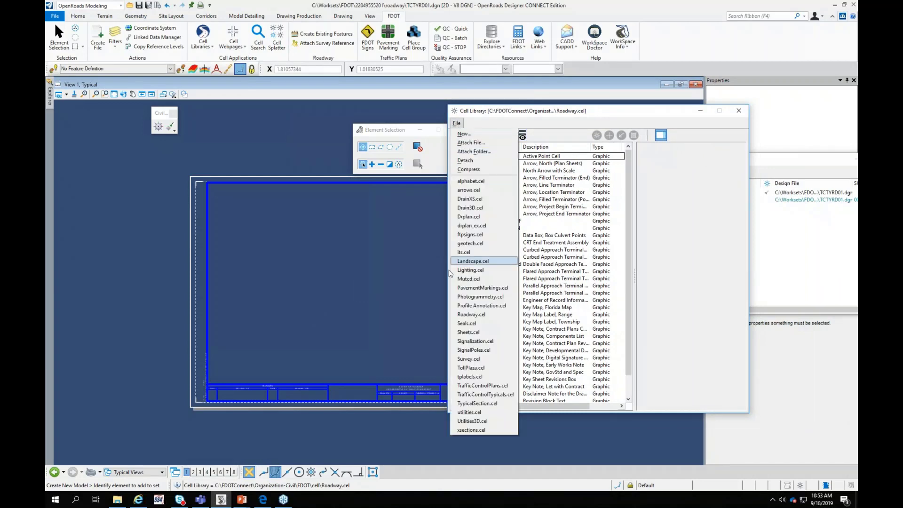
pyautogui.click(475, 403)
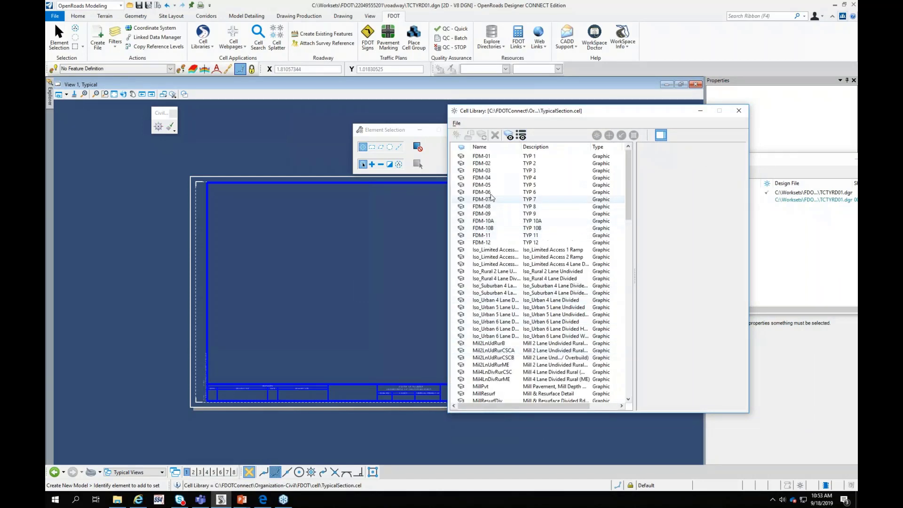
# Place the FDM-06 typical section cell near the middle of the Typical sheet and close the cell library
pyautogui.click(491, 192)
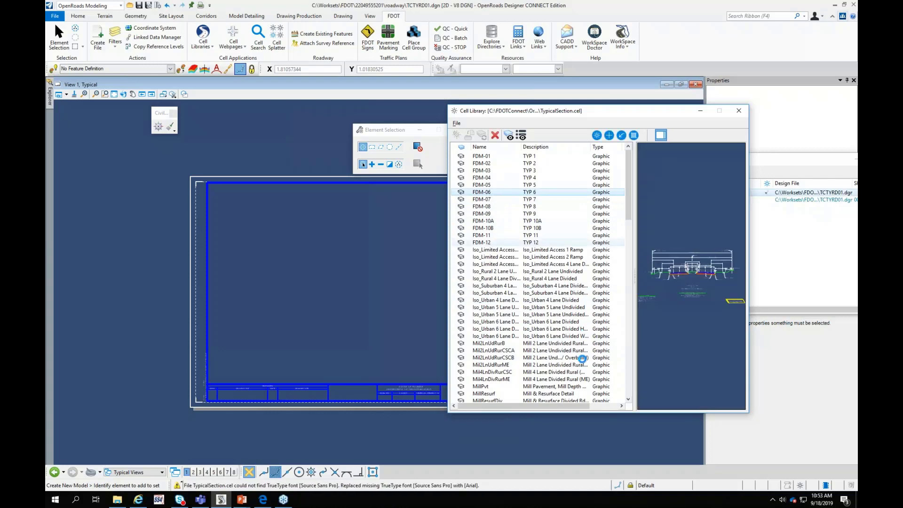
pyautogui.click(597, 135)
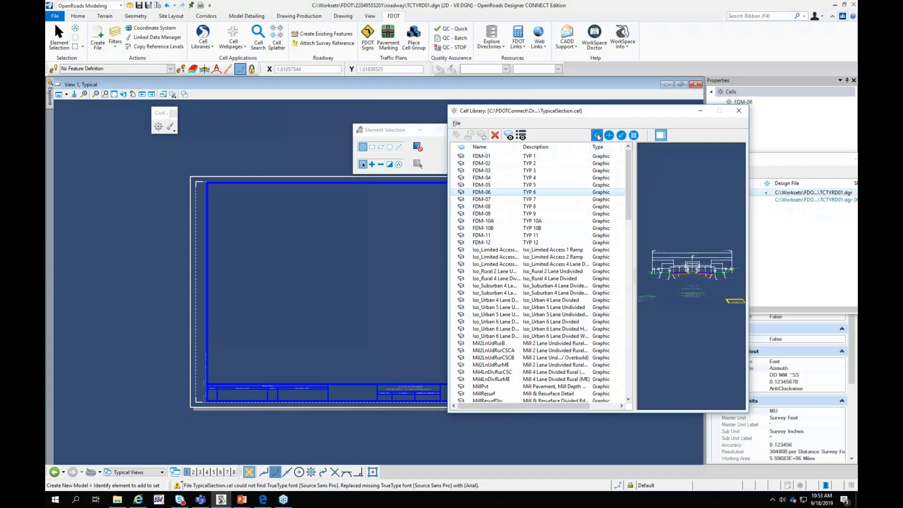
pyautogui.click(343, 16)
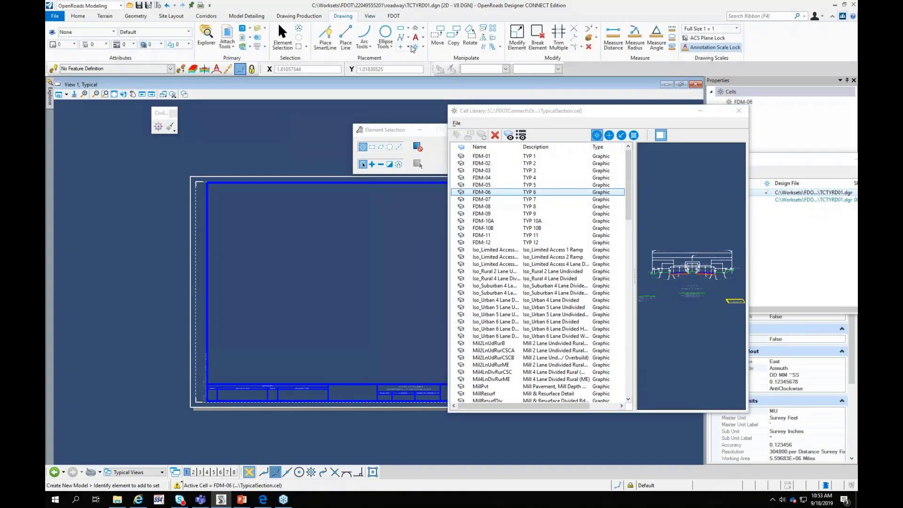
pyautogui.click(415, 47)
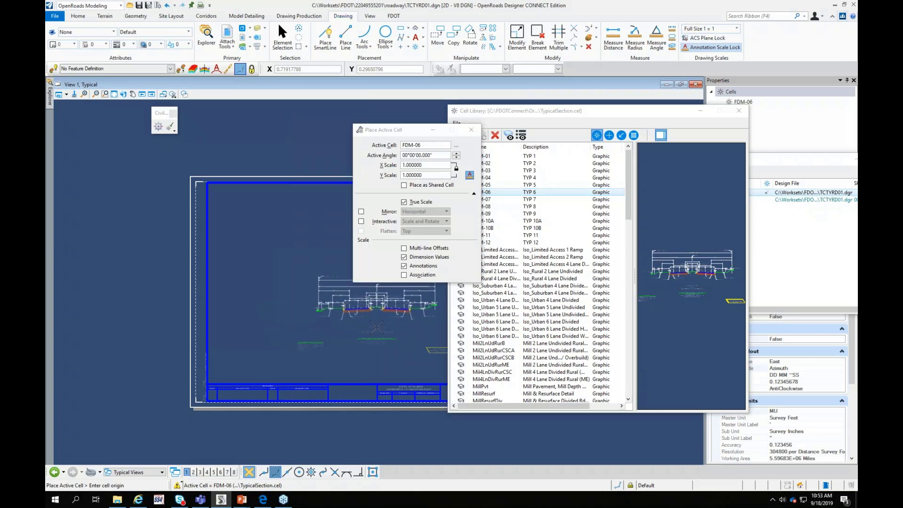
pyautogui.click(377, 328)
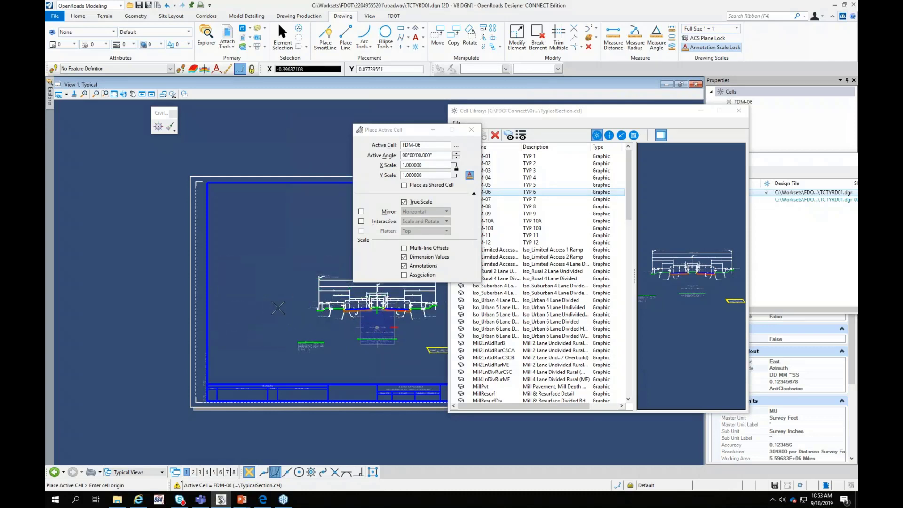
pyautogui.press('Escape')
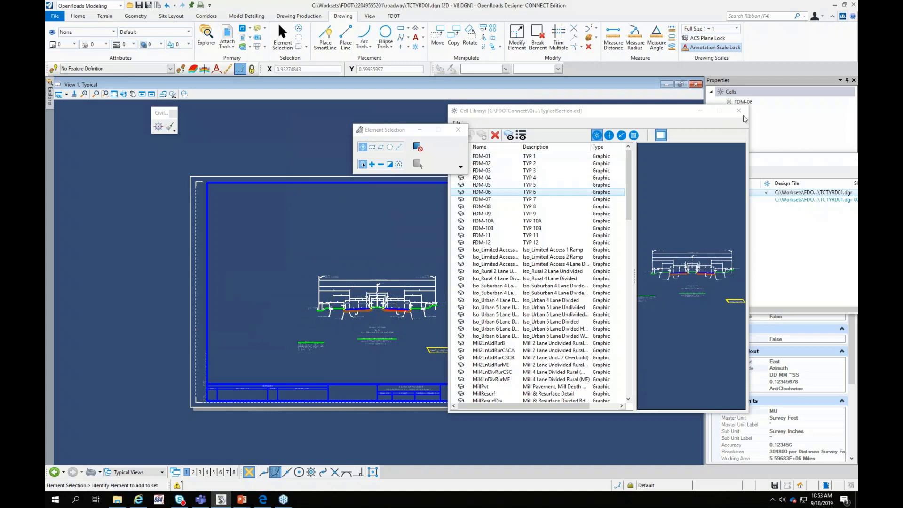
pyautogui.click(739, 111)
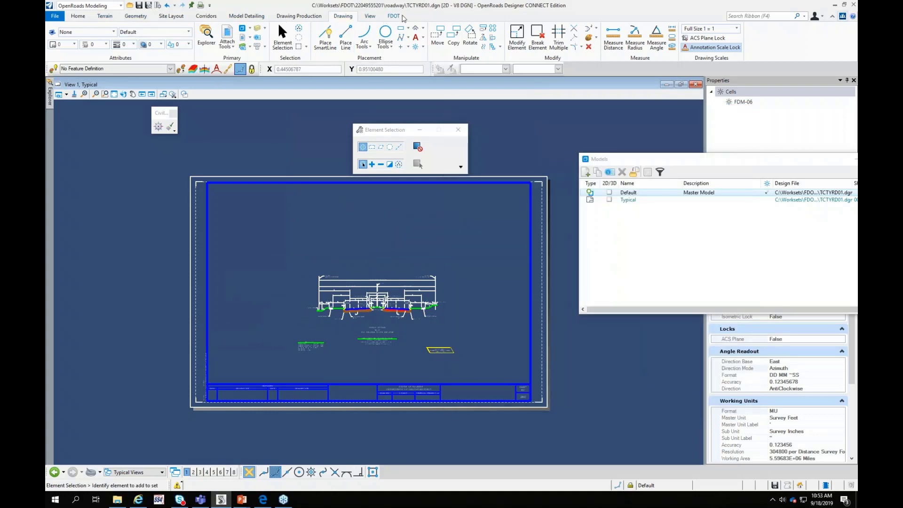
# Create a new linked data file from the Misc Boxes template Existing Pavement Superelevation Table, saving Existing_Pavement_Superelevation.xlsx in the roadway folder
pyautogui.click(402, 17)
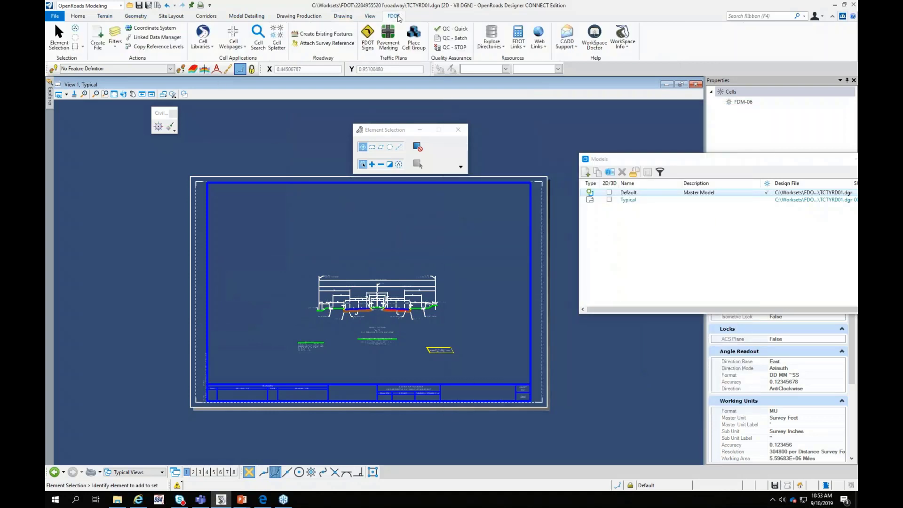
pyautogui.click(156, 38)
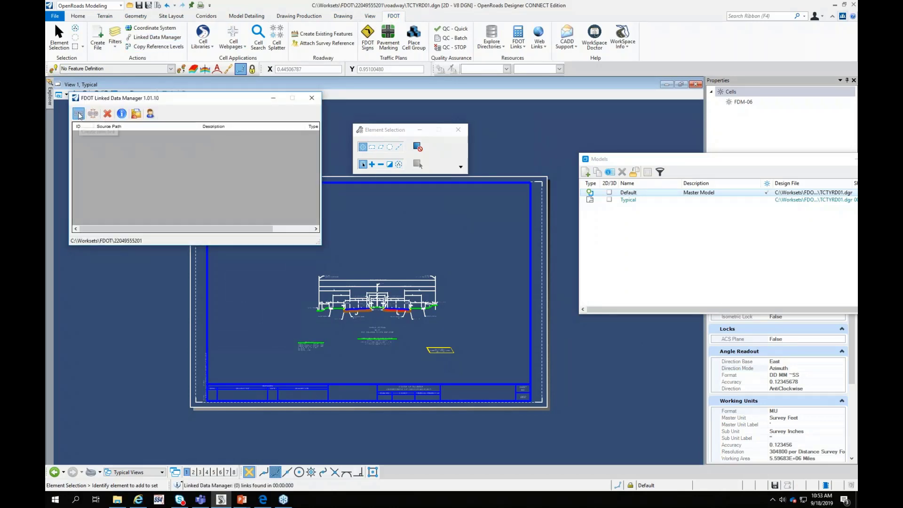
pyautogui.click(79, 114)
pyautogui.click(132, 100)
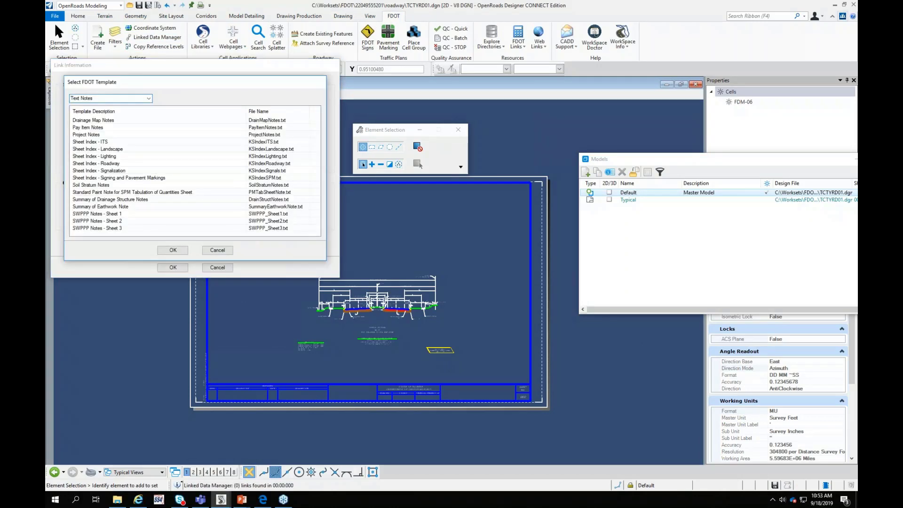
pyautogui.click(148, 100)
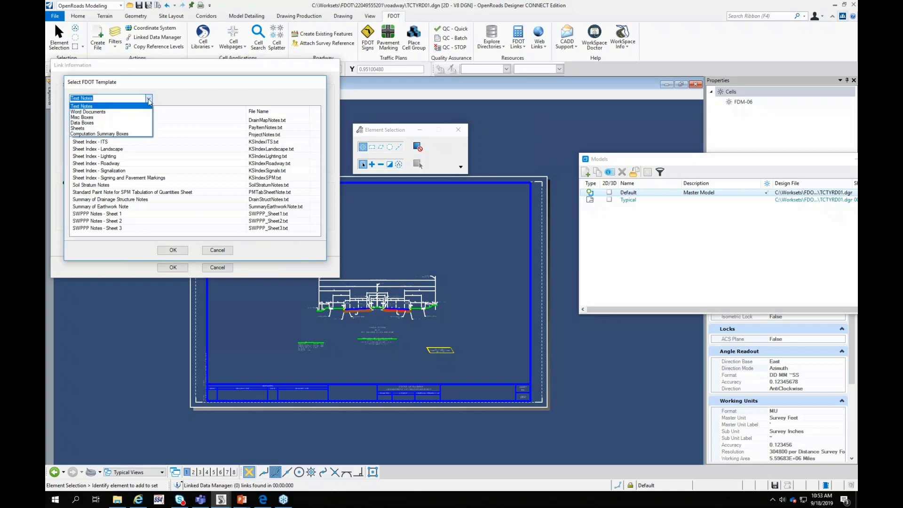
pyautogui.click(97, 117)
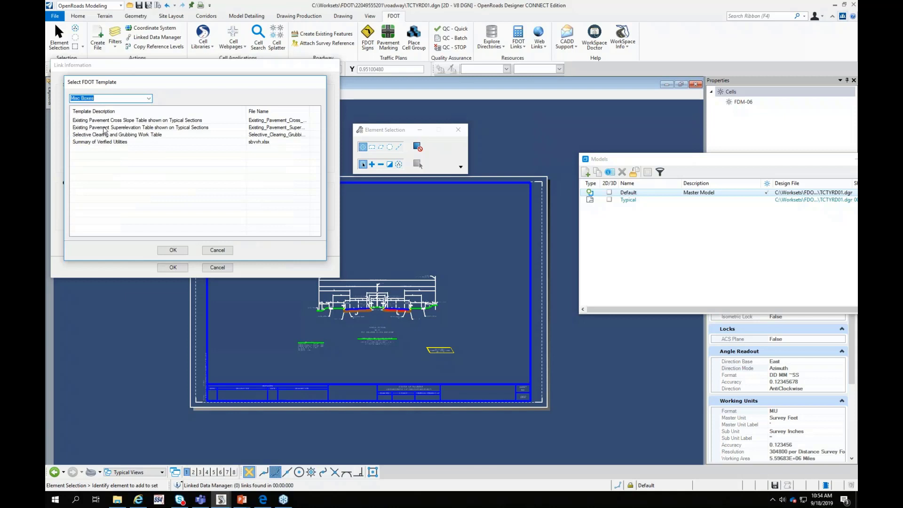
pyautogui.click(106, 128)
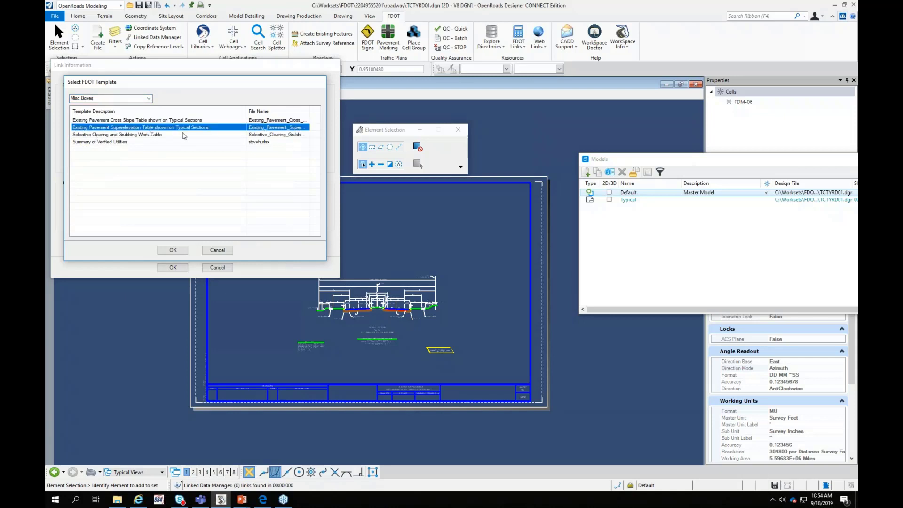
pyautogui.click(181, 250)
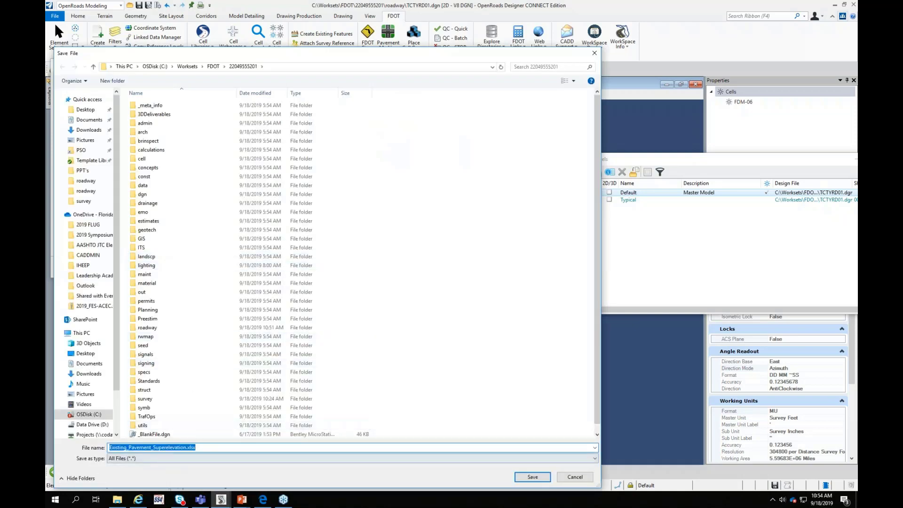
pyautogui.click(143, 329)
pyautogui.doubleClick(144, 330)
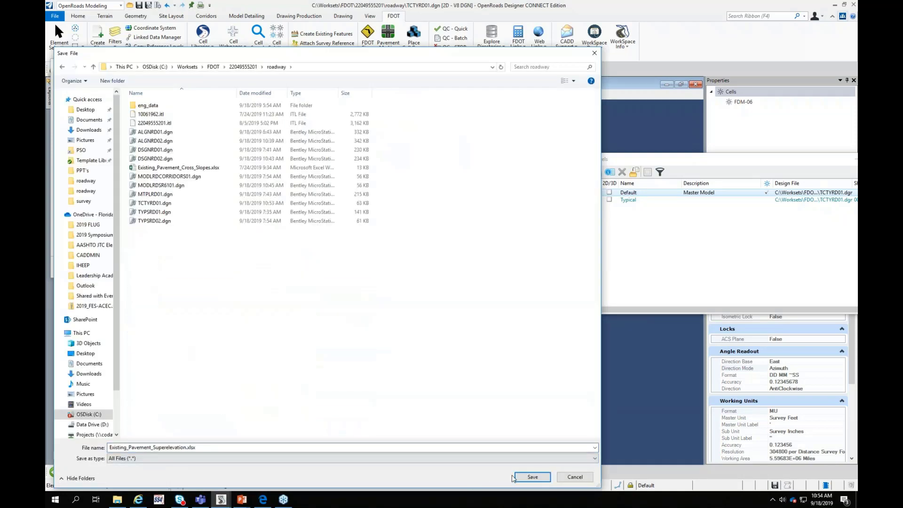
pyautogui.click(534, 477)
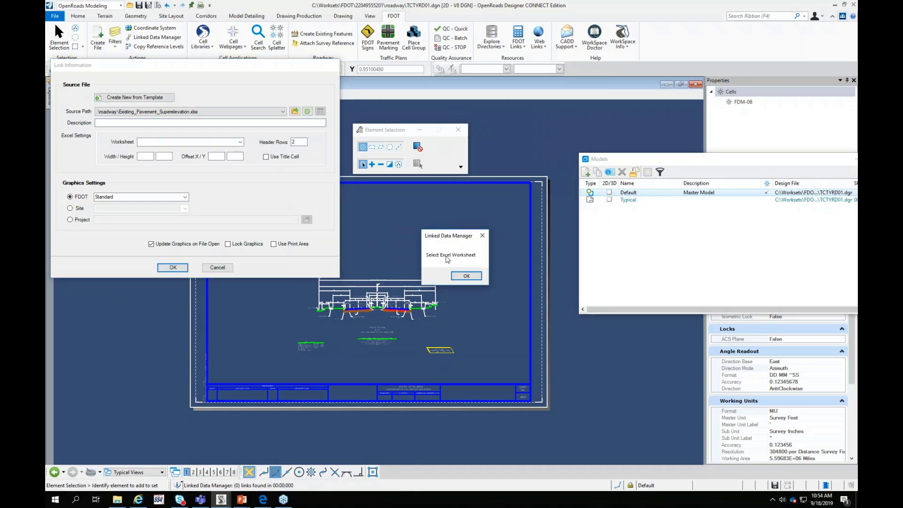
# Link the SuperLanesWE worksheet and place its table in the upper-right area of the sheet border, above the typical section
pyautogui.click(467, 276)
pyautogui.click(239, 142)
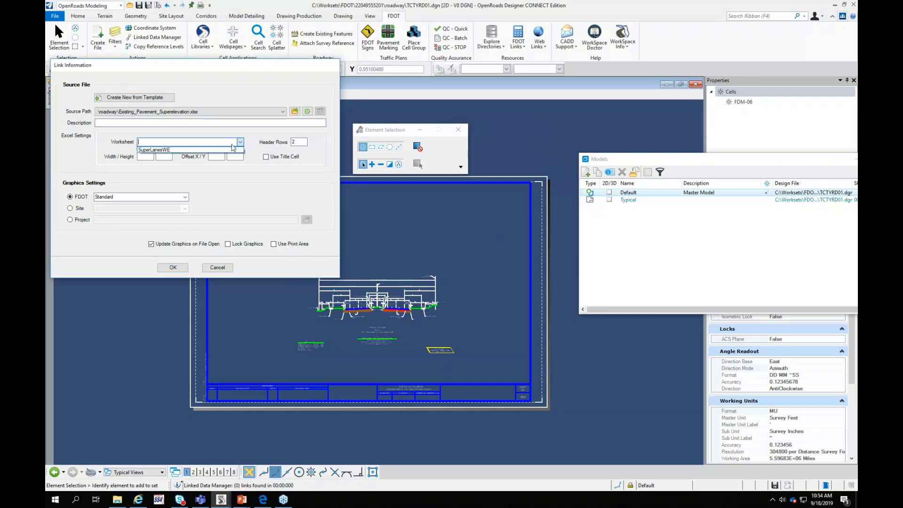
pyautogui.click(230, 149)
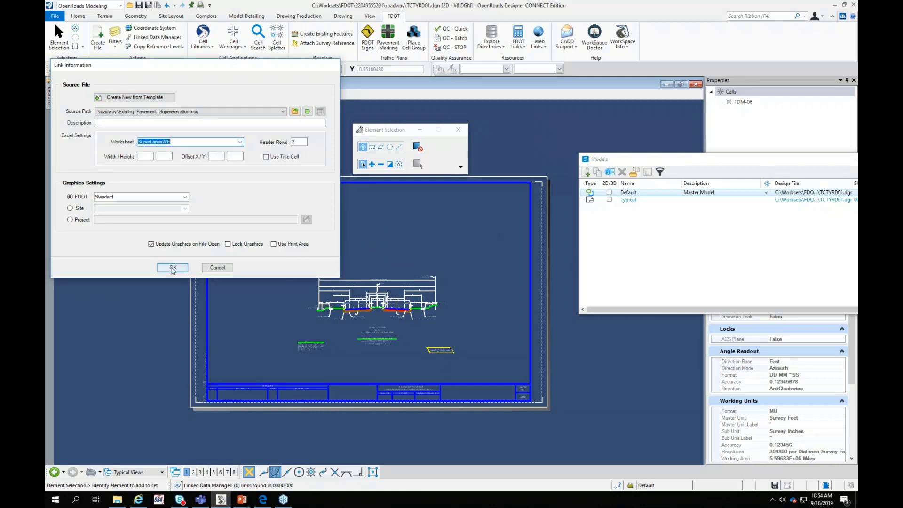
pyautogui.click(172, 268)
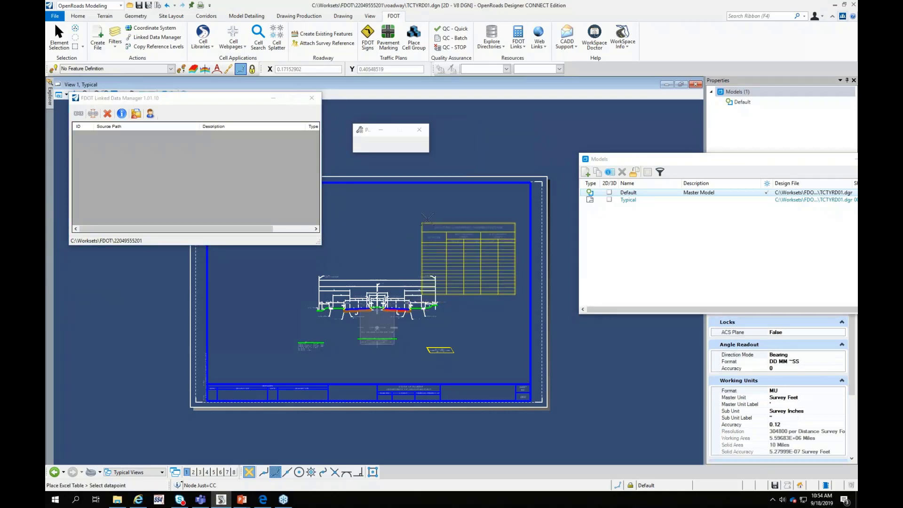
pyautogui.click(422, 195)
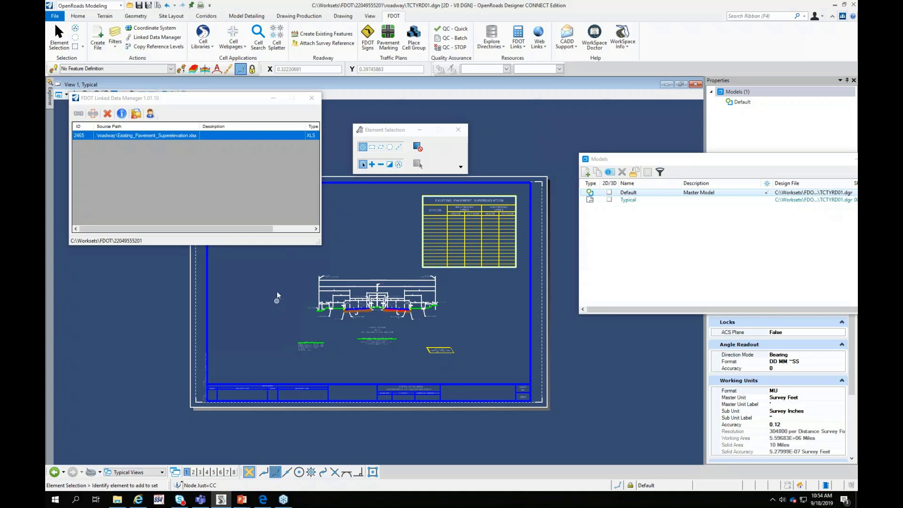
# Close the Linked Data Manager and switch to the PowerPoint presentation
pyautogui.click(311, 17)
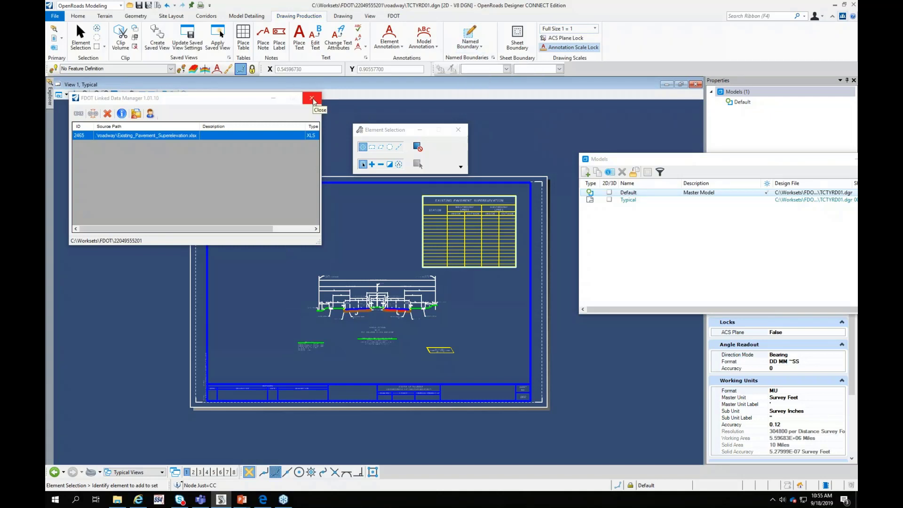
pyautogui.click(312, 98)
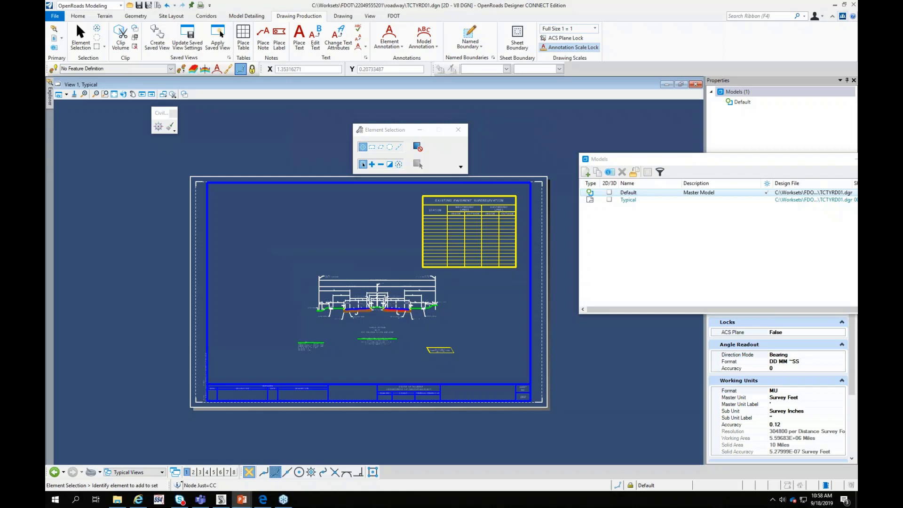
pyautogui.click(242, 500)
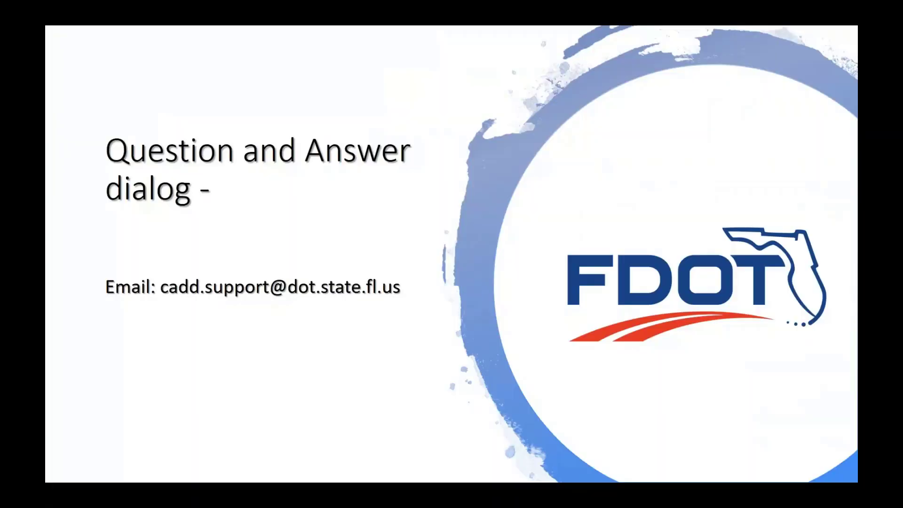